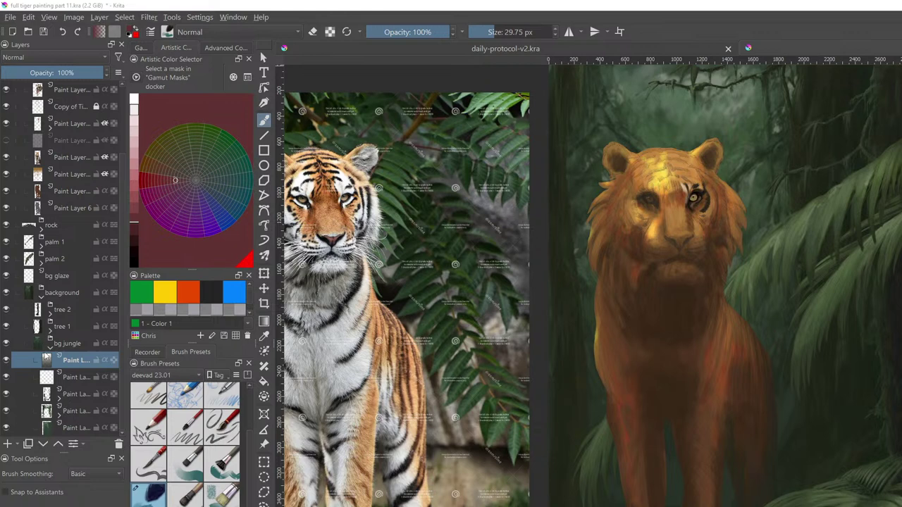
Activate Paint Layer 30 in the Tiger group and choose a 35 px brush preset from the deevad 23.01 set
{"action": "scroll", "coordinate": [53, 353], "scroll_direction": "up", "scroll_amount": 2}
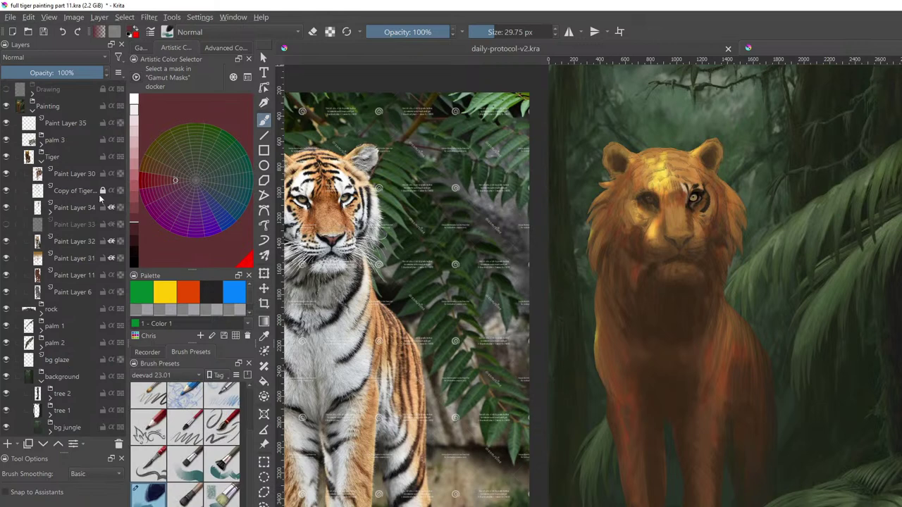
{"action": "left_click", "coordinate": [76, 175]}
{"action": "mouse_move", "coordinate": [90, 237]}
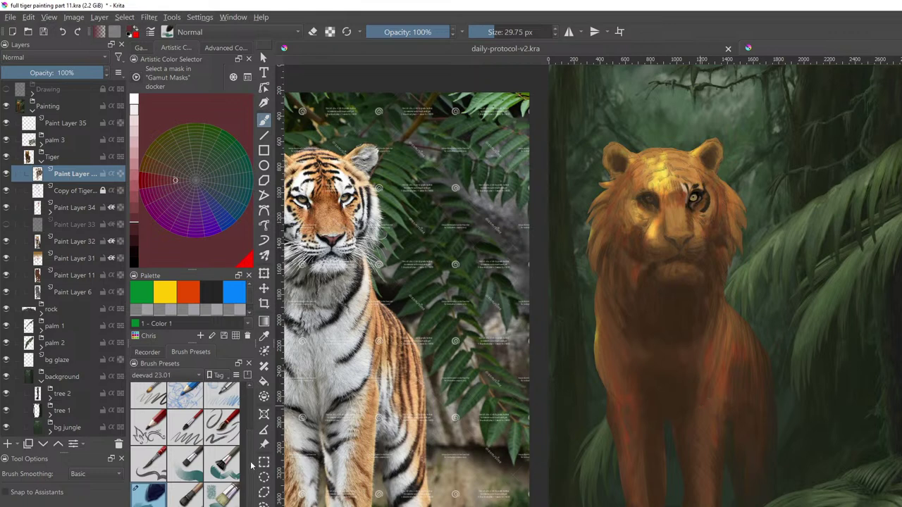
{"action": "scroll", "coordinate": [248, 414], "scroll_direction": "up", "scroll_amount": 3}
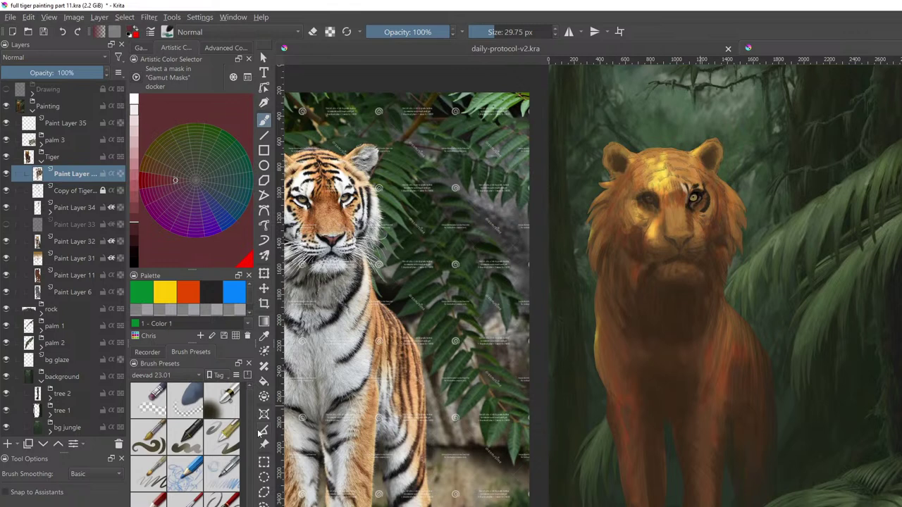
{"action": "left_click", "coordinate": [221, 499]}
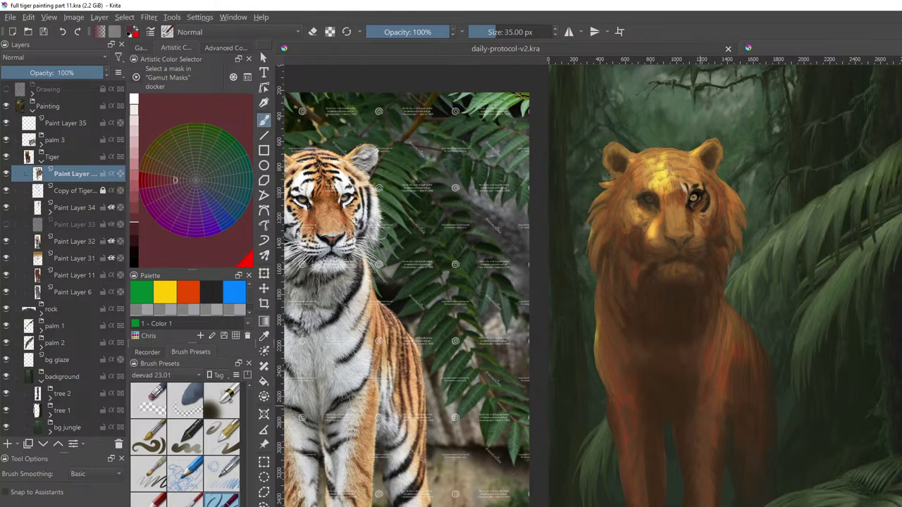
Hide the tiger reference images beside the painting
{"action": "left_click", "coordinate": [49, 17]}
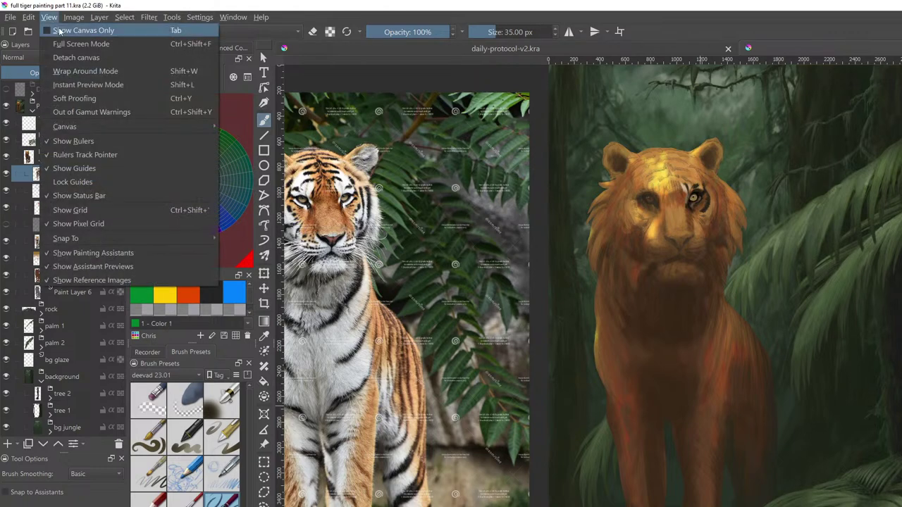
{"action": "left_click", "coordinate": [87, 281]}
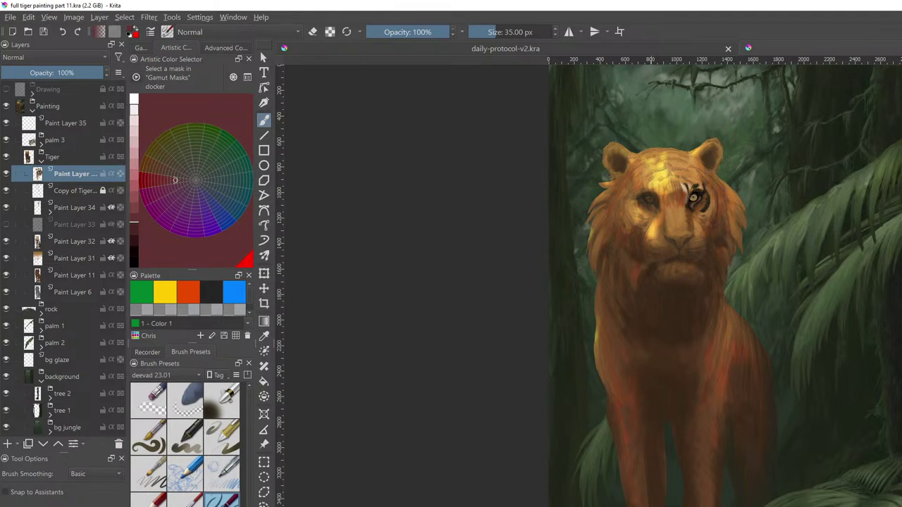
Choose the dark Color 4 from the palette and show the Advanced Color Selector
{"action": "left_click", "coordinate": [212, 292]}
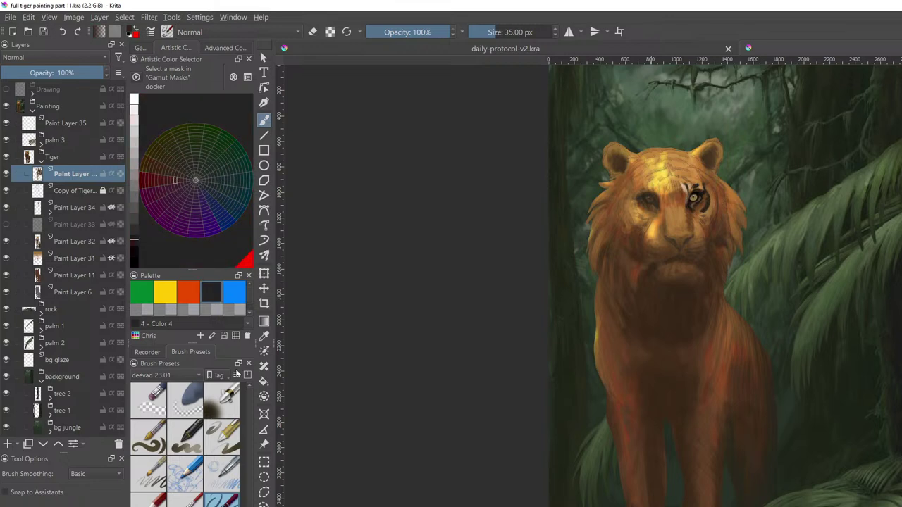
{"action": "left_click", "coordinate": [216, 48]}
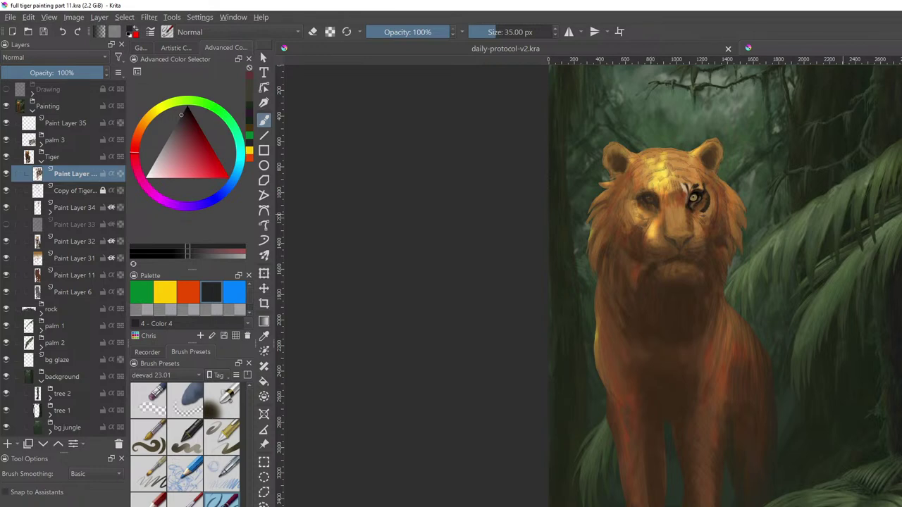
{"action": "left_click_drag", "start_coordinate": [828, 252], "coordinate": [862, 341]}
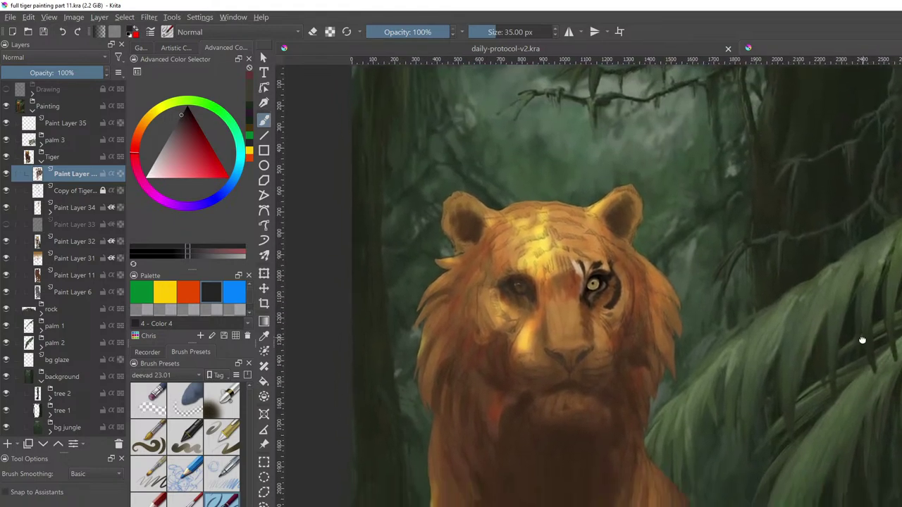
{"action": "key", "text": "2"}
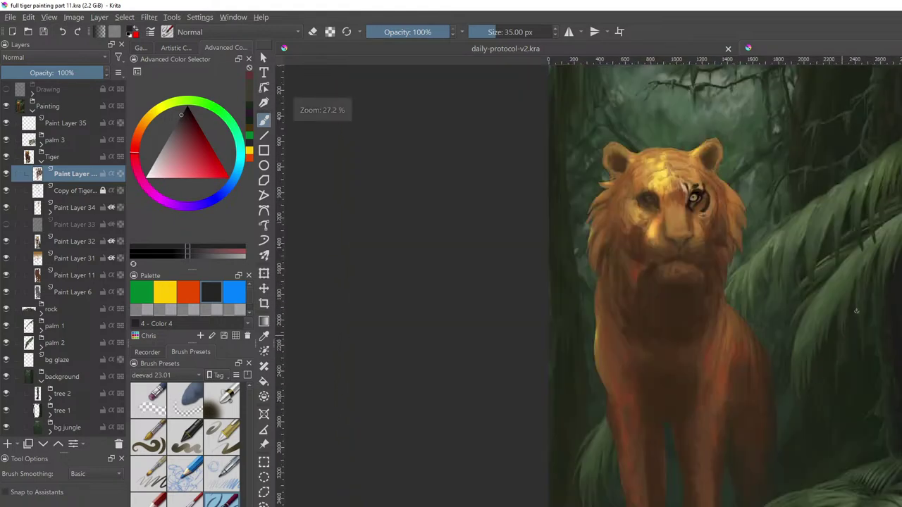
On Paint Layer 35, use the black pen preset at about 101 px to paint the first green swatches with colours sampled from the jungle
{"action": "left_click", "coordinate": [68, 128]}
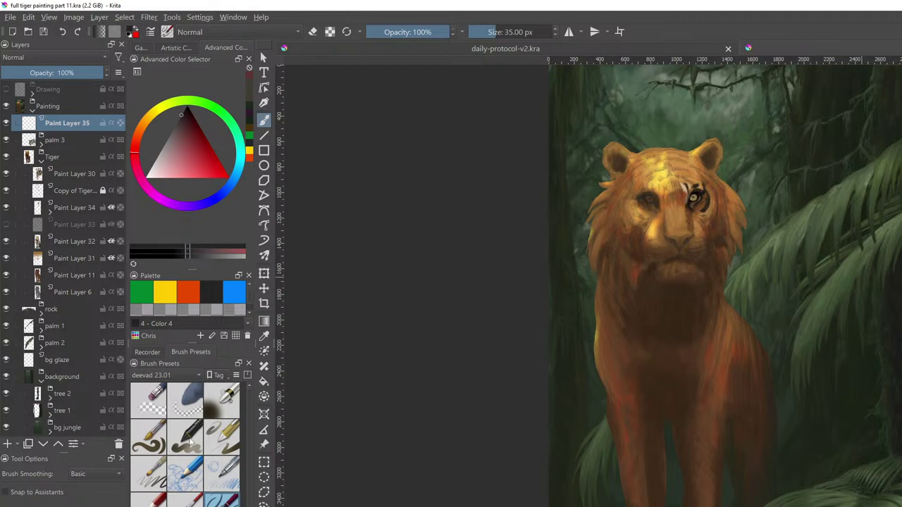
{"action": "left_click", "coordinate": [190, 442]}
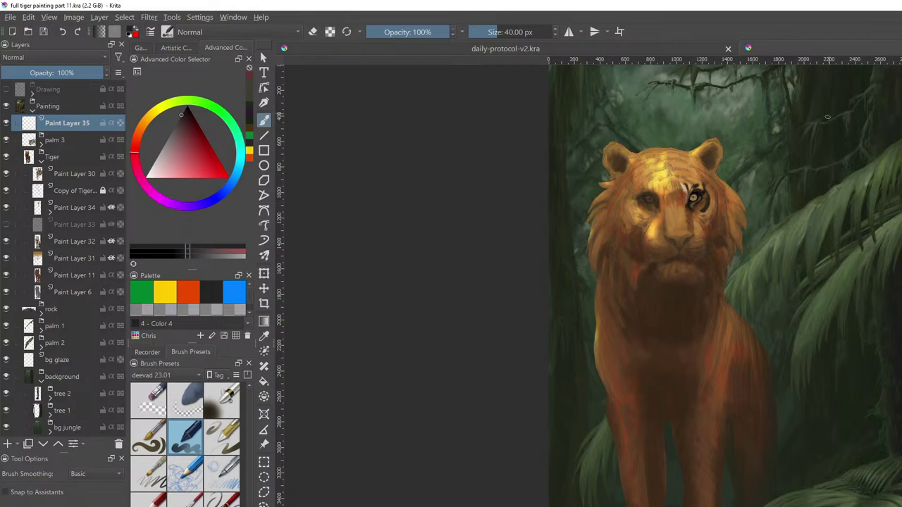
{"action": "left_click", "coordinate": [871, 170], "text": "ctrl"}
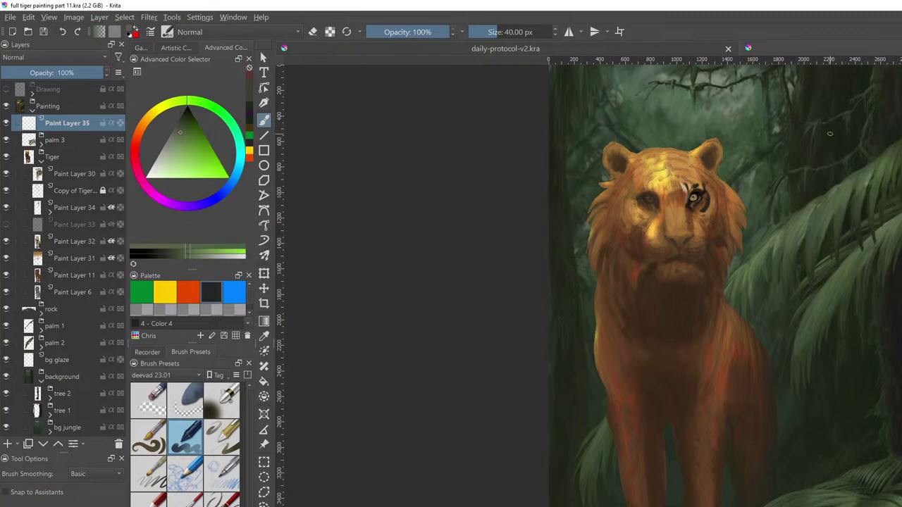
{"action": "mouse_move", "coordinate": [808, 147]}
{"action": "left_mouse_down"}
{"action": "mouse_move", "coordinate": [816, 144]}
{"action": "mouse_move", "coordinate": [810, 151]}
{"action": "mouse_move", "coordinate": [819, 157]}
{"action": "mouse_move", "coordinate": [853, 144]}
{"action": "left_mouse_up"}
{"action": "mouse_move", "coordinate": [813, 164]}
{"action": "left_mouse_down", "text": "shift"}
{"action": "mouse_move", "coordinate": [837, 136]}
{"action": "mouse_move", "coordinate": [812, 167]}
{"action": "left_mouse_up", "text": "shift"}
{"action": "left_click", "coordinate": [847, 178], "text": "ctrl"}
{"action": "left_click", "coordinate": [839, 242], "text": "ctrl"}
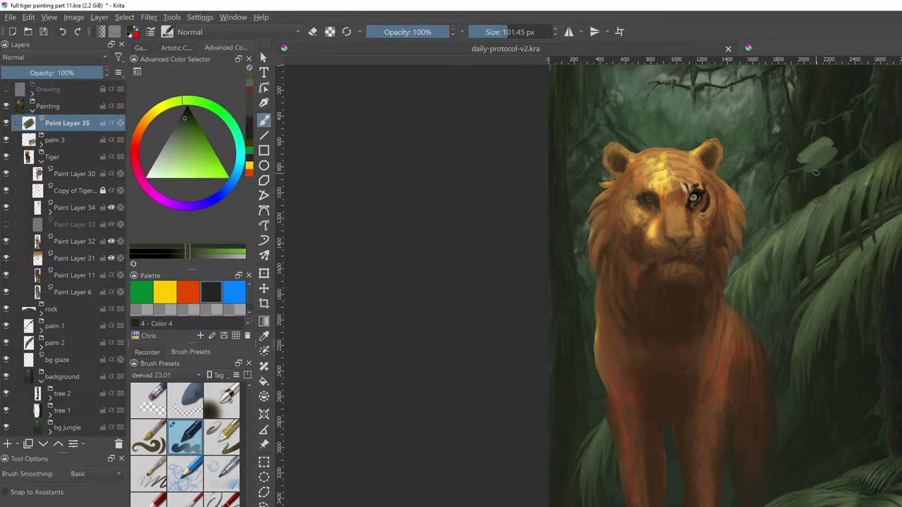
Sample progressively different greens from the palm fronds and shadows and extend the diagonal row of swatches toward the canvas's right edge
{"action": "left_click", "coordinate": [826, 360], "text": "ctrl"}
{"action": "mouse_move", "coordinate": [826, 175]}
{"action": "left_mouse_down"}
{"action": "mouse_move", "coordinate": [811, 249]}
{"action": "mouse_move", "coordinate": [829, 168]}
{"action": "mouse_move", "coordinate": [827, 186]}
{"action": "mouse_move", "coordinate": [863, 173]}
{"action": "mouse_move", "coordinate": [844, 201]}
{"action": "mouse_move", "coordinate": [848, 252]}
{"action": "mouse_move", "coordinate": [886, 198]}
{"action": "left_mouse_up"}
{"action": "left_click", "coordinate": [818, 241], "text": "ctrl"}
{"action": "left_click", "coordinate": [812, 248], "text": "ctrl"}
{"action": "left_click", "coordinate": [829, 222], "text": "ctrl"}
{"action": "left_click", "coordinate": [852, 248], "text": "ctrl"}
{"action": "left_click", "coordinate": [898, 296], "text": "ctrl"}
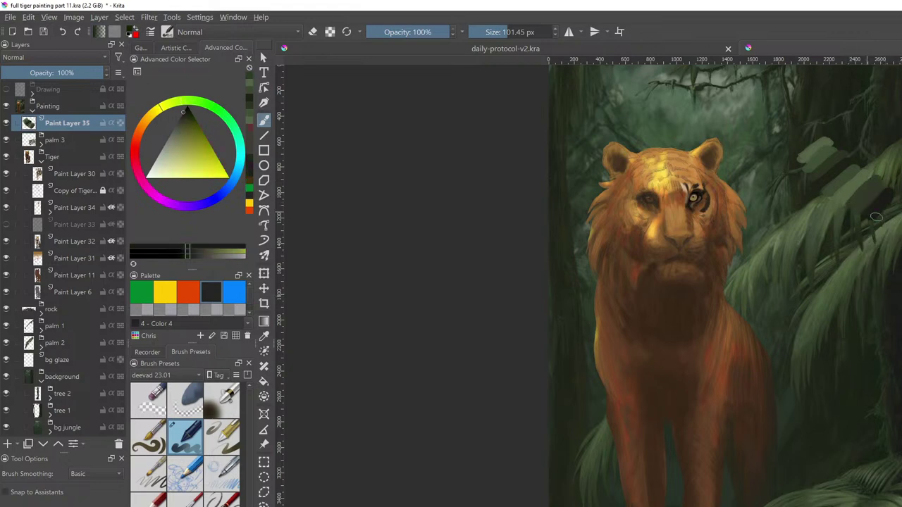
{"action": "left_click", "coordinate": [885, 248], "text": "ctrl"}
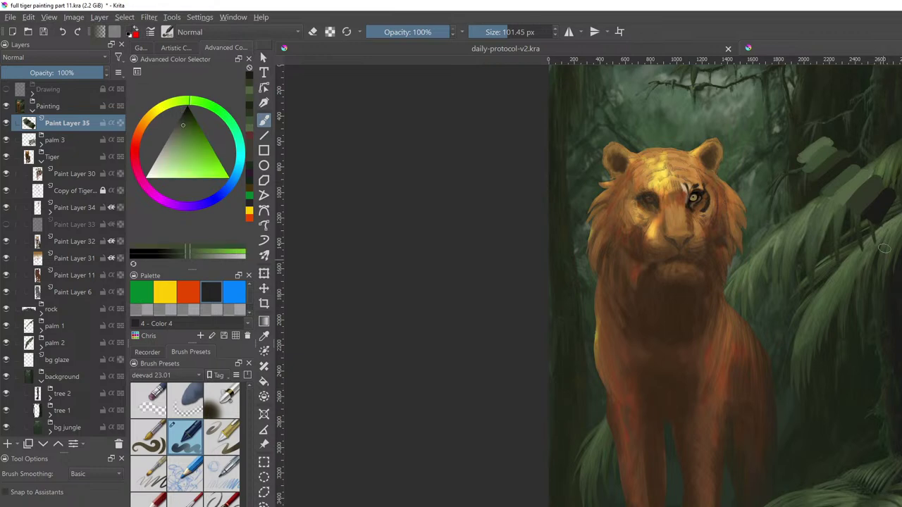
{"action": "left_click_drag", "start_coordinate": [889, 218], "coordinate": [896, 230]}
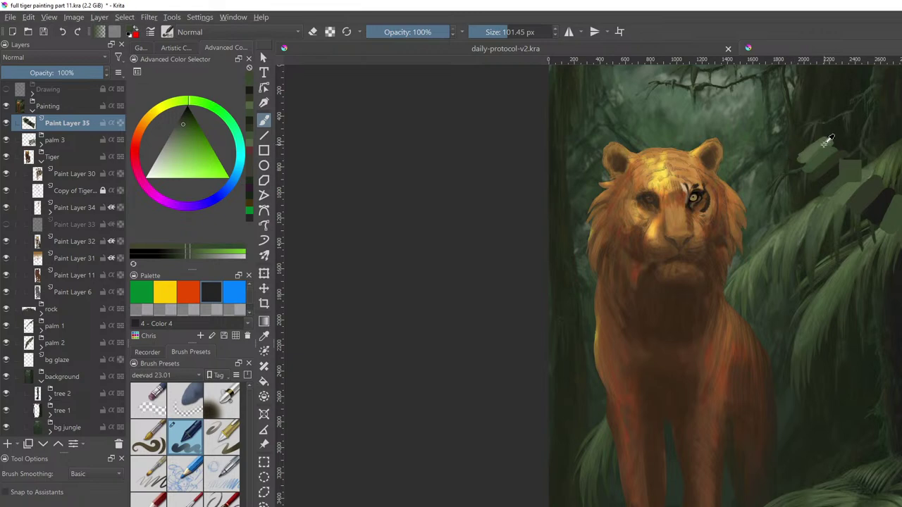
{"action": "left_click", "coordinate": [176, 48]}
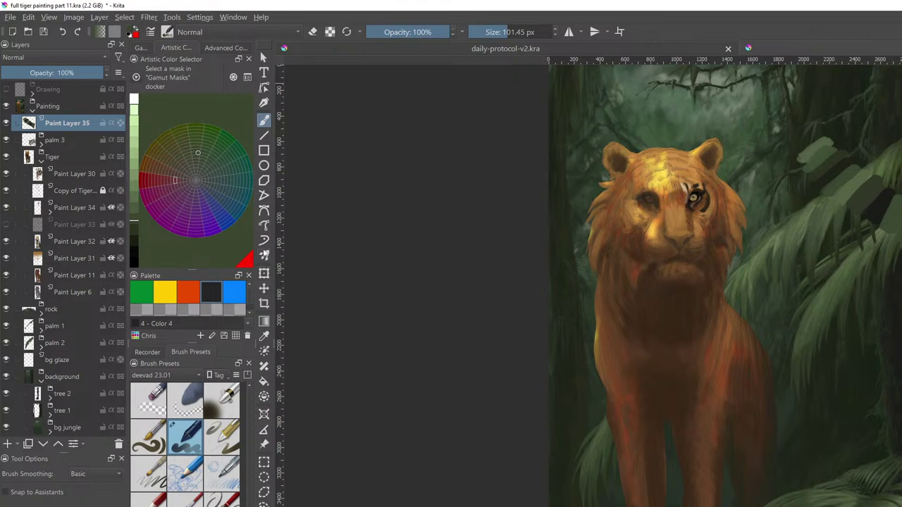
{"action": "left_click", "coordinate": [238, 60]}
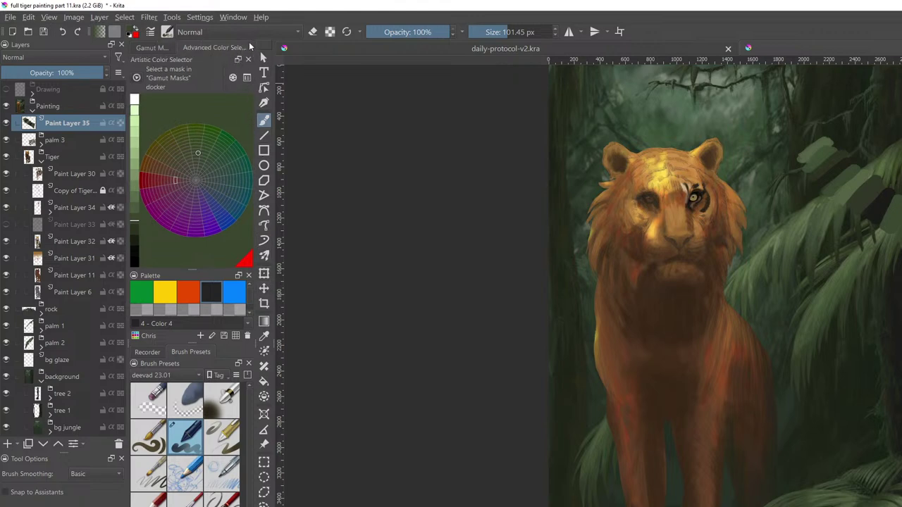
{"action": "mouse_move", "coordinate": [226, 49]}
{"action": "left_mouse_down"}
{"action": "mouse_move", "coordinate": [290, 73]}
{"action": "mouse_move", "coordinate": [231, 65]}
{"action": "left_mouse_up"}
{"action": "left_click", "coordinate": [240, 62]}
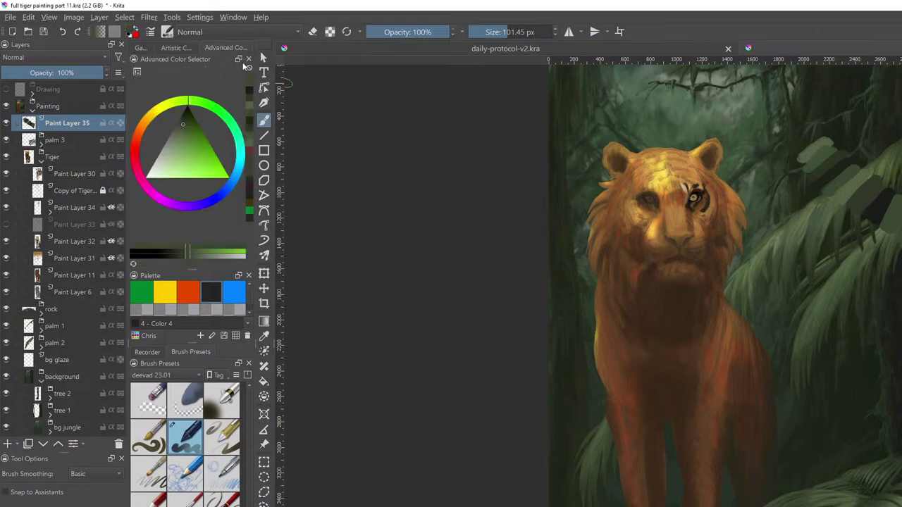
Undock the Artistic Color Selector over the canvas and enlarge it so the colour wheel is big
{"action": "left_click", "coordinate": [181, 49]}
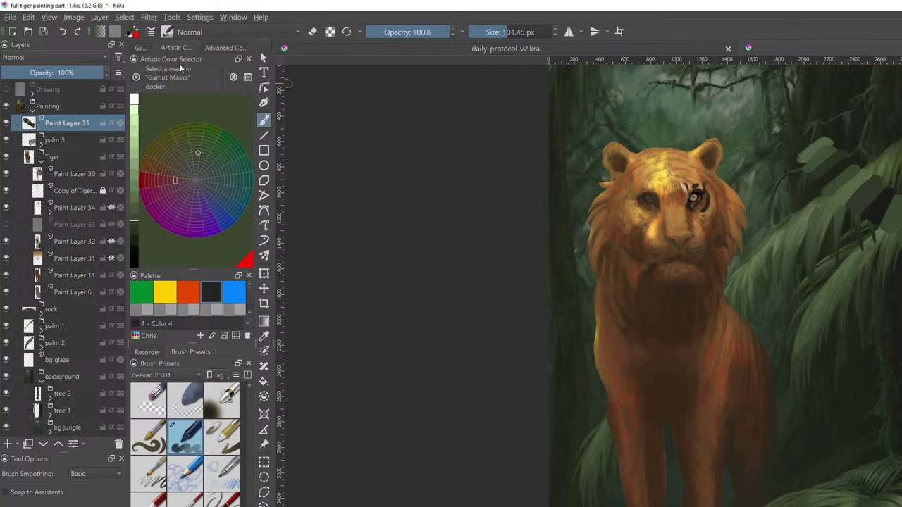
{"action": "left_click_drag", "start_coordinate": [190, 67], "coordinate": [364, 148]}
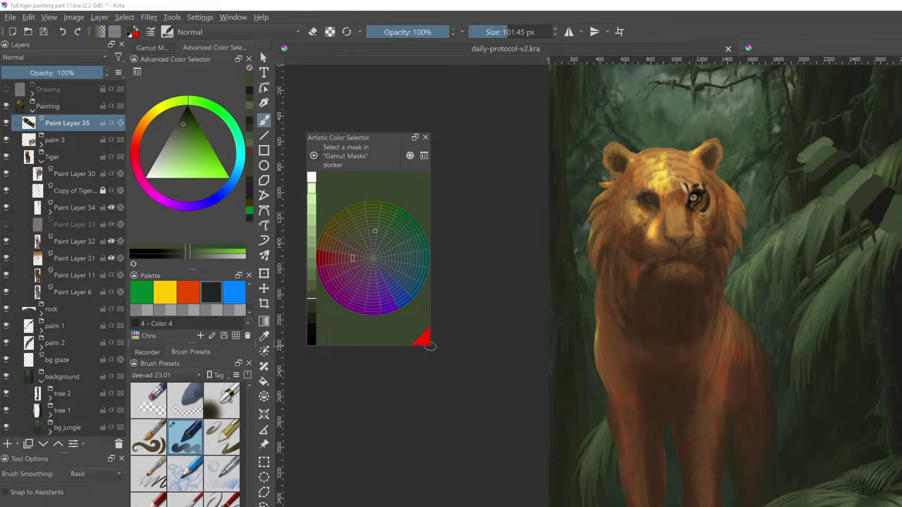
{"action": "left_click_drag", "start_coordinate": [428, 344], "coordinate": [613, 505]}
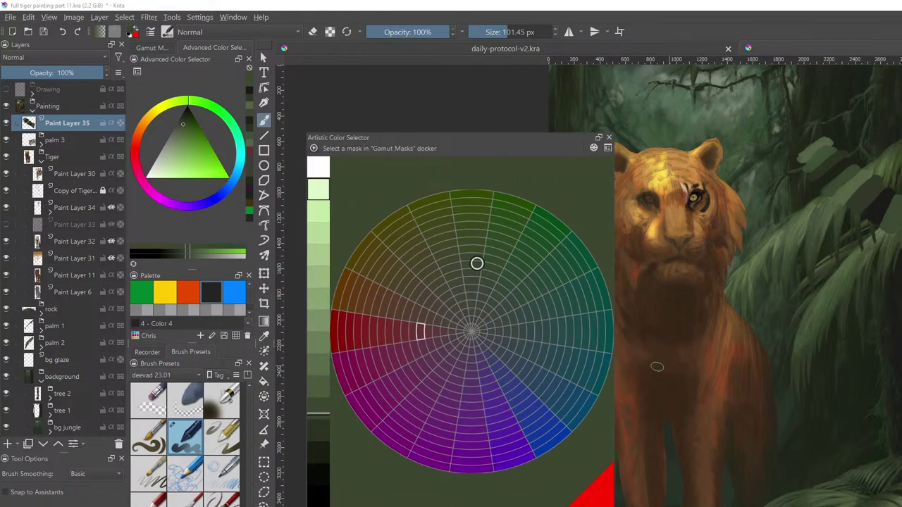
Sample the painted swatches in order from the light green toward the darker ones, comparing their positions on the enlarged wheel
{"action": "left_click", "coordinate": [818, 149], "text": "ctrl"}
{"action": "left_click", "coordinate": [825, 160], "text": "ctrl"}
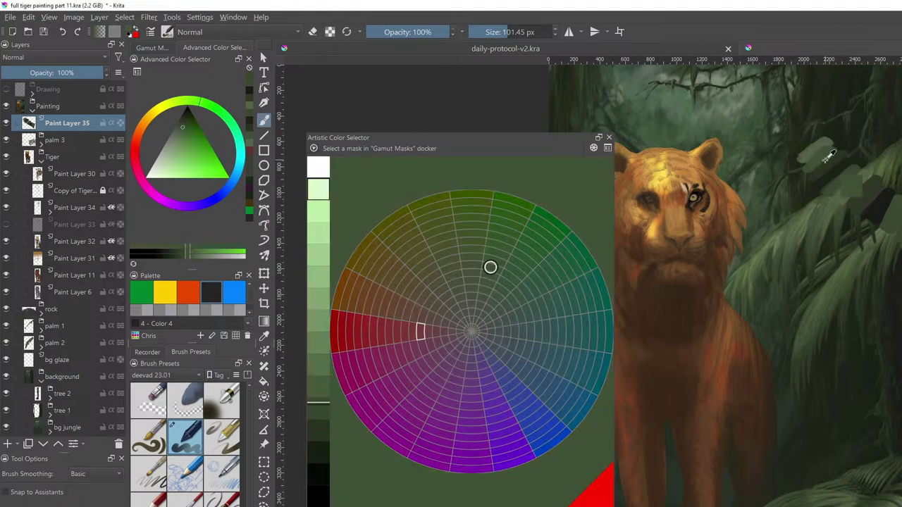
{"action": "left_click", "coordinate": [833, 175], "text": "ctrl"}
{"action": "left_click", "coordinate": [838, 177], "text": "ctrl"}
{"action": "left_click", "coordinate": [847, 179], "text": "ctrl"}
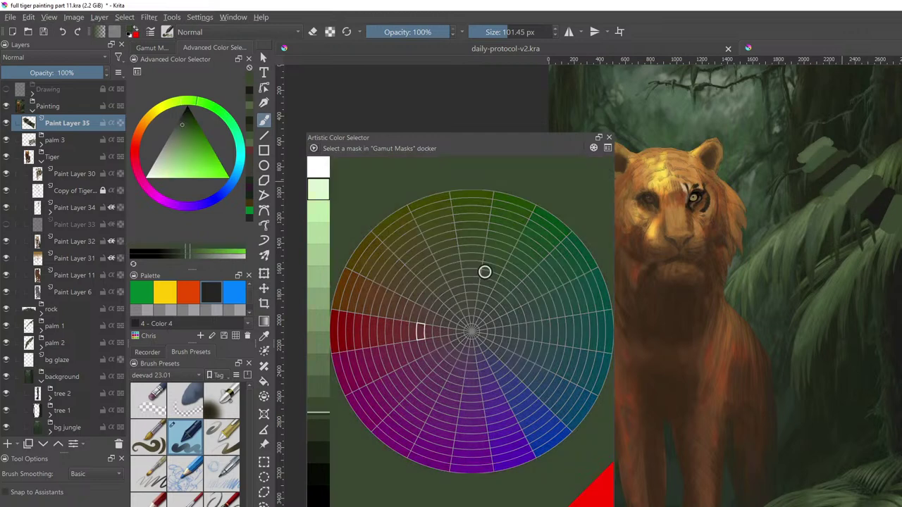
{"action": "left_click", "coordinate": [854, 185], "text": "ctrl"}
{"action": "left_click", "coordinate": [860, 187], "text": "ctrl"}
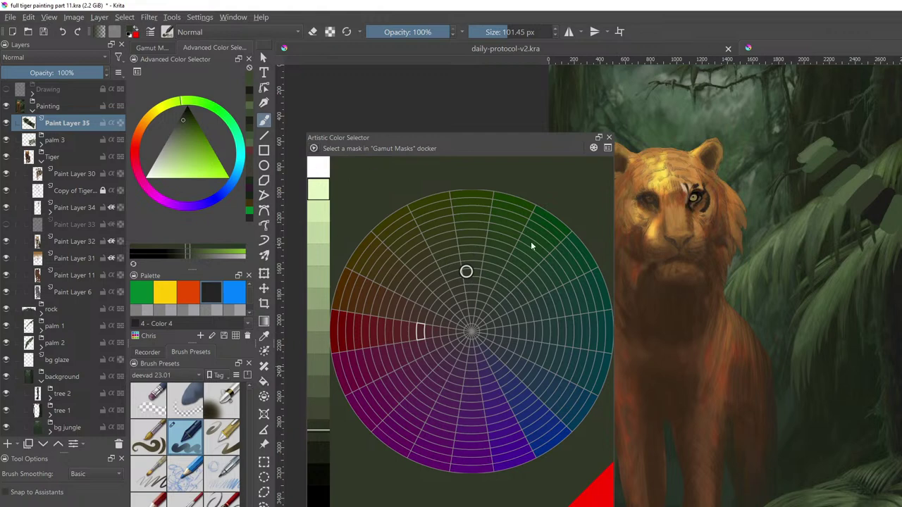
Sample the swatches in reverse, from the rightmost green back toward the lightest, to compare their hue and saturation
{"action": "left_click", "coordinate": [743, 145], "text": "ctrl"}
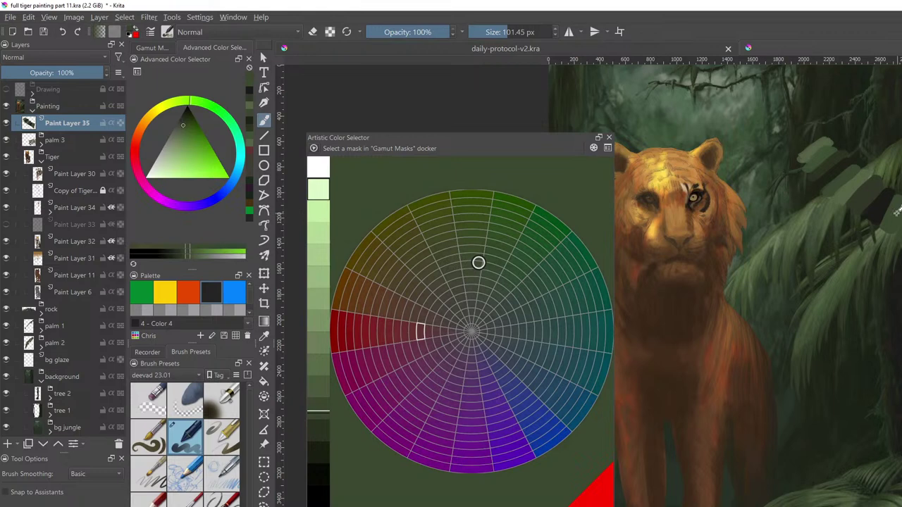
{"action": "left_click", "coordinate": [888, 205], "text": "ctrl"}
{"action": "left_click", "coordinate": [870, 197], "text": "ctrl"}
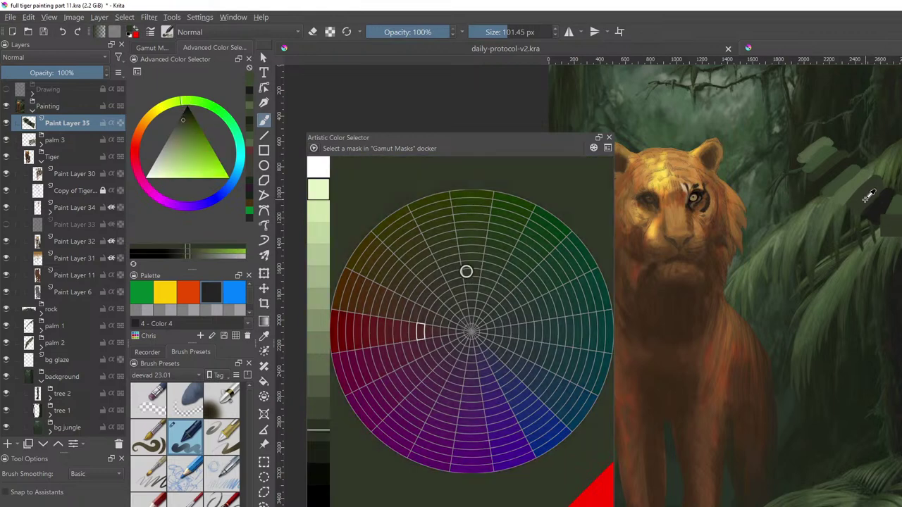
{"action": "left_click", "coordinate": [855, 187], "text": "ctrl"}
{"action": "left_click", "coordinate": [846, 180], "text": "ctrl"}
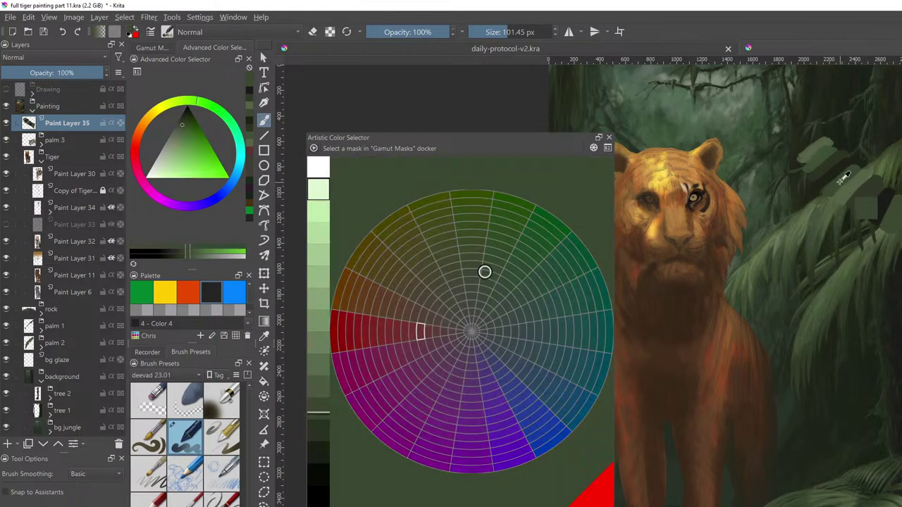
{"action": "left_click", "coordinate": [832, 171], "text": "ctrl"}
{"action": "left_click", "coordinate": [823, 159], "text": "ctrl"}
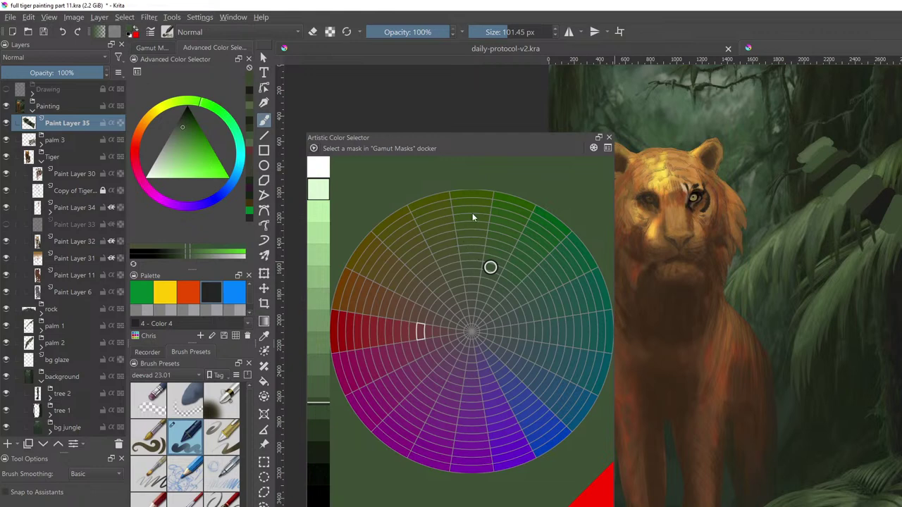
Check the wheel's muted green area and resample the whole swatch row from lightest to rightmost, comparing hue and value shifts
{"action": "left_click", "coordinate": [474, 268]}
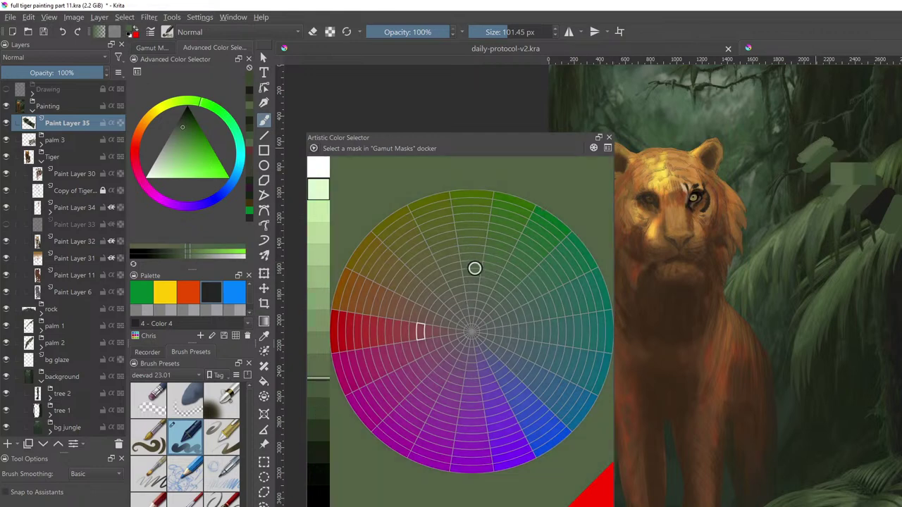
{"action": "left_click", "coordinate": [823, 162], "text": "ctrl"}
{"action": "left_click", "coordinate": [835, 174], "text": "ctrl"}
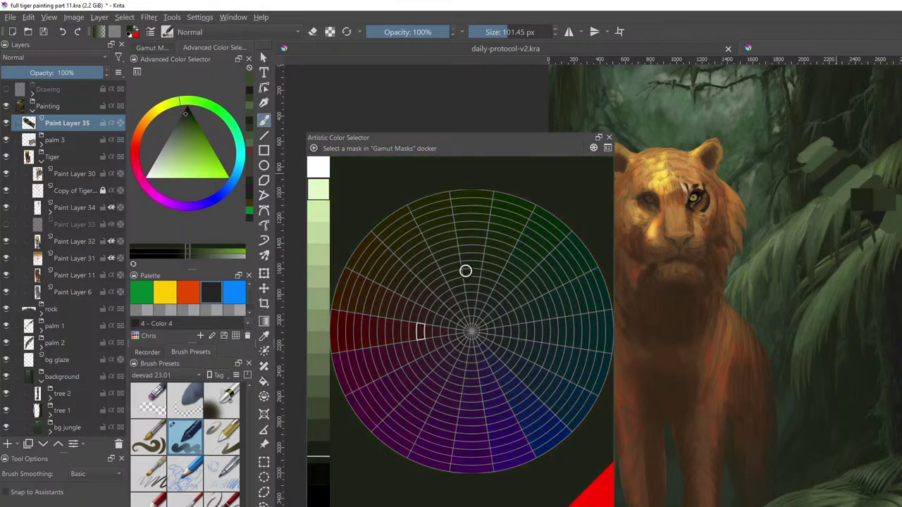
{"action": "left_click", "coordinate": [846, 180], "text": "ctrl"}
{"action": "left_click", "coordinate": [852, 185], "text": "ctrl"}
{"action": "left_click", "coordinate": [875, 204], "text": "ctrl"}
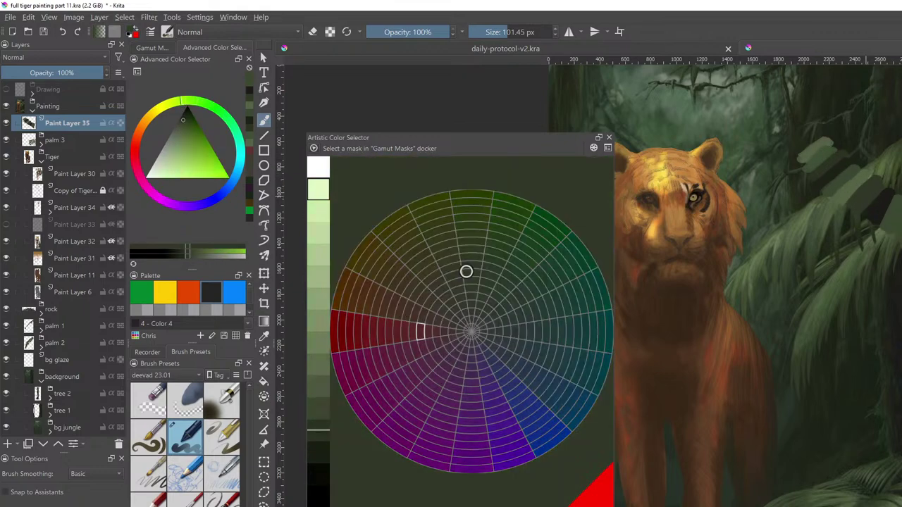
{"action": "left_click", "coordinate": [886, 211], "text": "ctrl"}
{"action": "left_click", "coordinate": [897, 223], "text": "ctrl"}
{"action": "left_click", "coordinate": [900, 224], "text": "ctrl"}
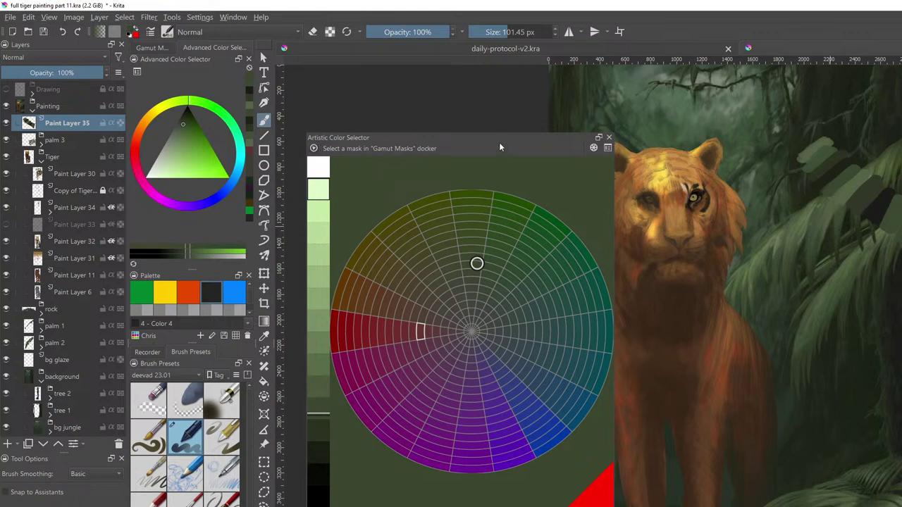
Move the floating Artistic Color Selector off the tiger's face
{"action": "left_click_drag", "start_coordinate": [497, 138], "coordinate": [455, 133]}
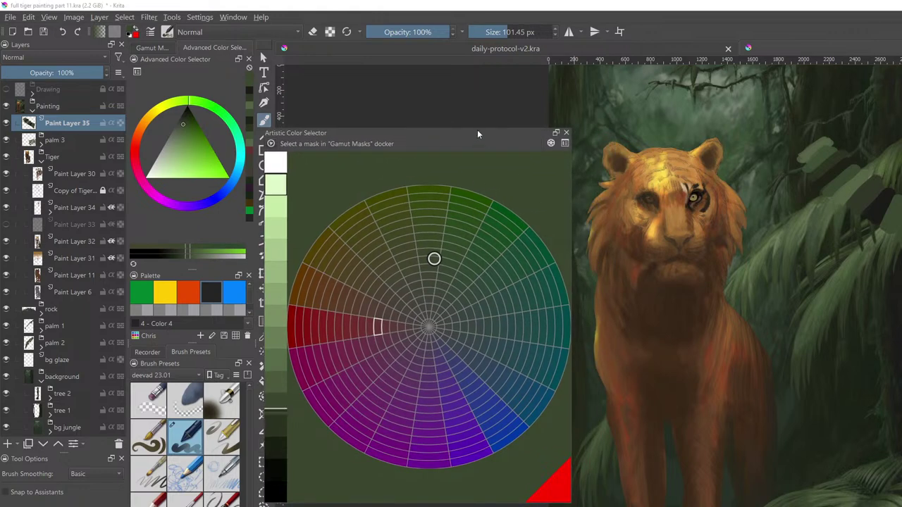
Sample yellows, oranges and browns from the tiger's head and paint them as a swatch row beside its mane
{"action": "left_click_drag", "start_coordinate": [477, 134], "coordinate": [460, 133]}
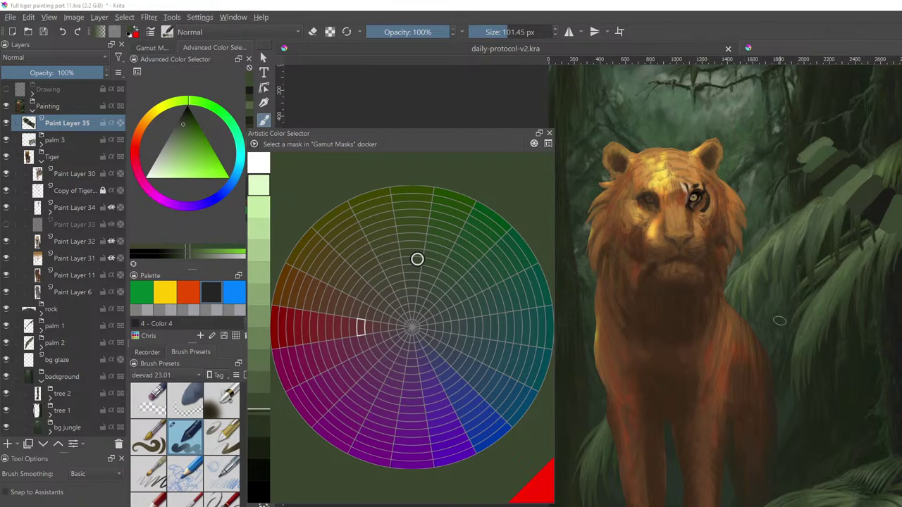
{"action": "left_click", "coordinate": [688, 154], "text": "ctrl"}
{"action": "mouse_move", "coordinate": [780, 203]}
{"action": "left_mouse_down"}
{"action": "mouse_move", "coordinate": [767, 222]}
{"action": "mouse_move", "coordinate": [784, 212]}
{"action": "mouse_move", "coordinate": [775, 231]}
{"action": "mouse_move", "coordinate": [676, 182]}
{"action": "mouse_move", "coordinate": [779, 195]}
{"action": "mouse_move", "coordinate": [789, 254]}
{"action": "mouse_move", "coordinate": [800, 244]}
{"action": "mouse_move", "coordinate": [801, 254]}
{"action": "mouse_move", "coordinate": [806, 235]}
{"action": "mouse_move", "coordinate": [804, 268]}
{"action": "mouse_move", "coordinate": [821, 238]}
{"action": "mouse_move", "coordinate": [811, 273]}
{"action": "left_mouse_up"}
{"action": "left_click", "coordinate": [669, 167], "text": "ctrl"}
{"action": "left_click", "coordinate": [778, 198], "text": "ctrl"}
{"action": "left_click", "coordinate": [677, 188], "text": "ctrl"}
{"action": "left_click", "coordinate": [677, 211], "text": "ctrl"}
{"action": "left_click", "coordinate": [703, 200], "text": "ctrl"}
{"action": "left_click", "coordinate": [719, 233], "text": "ctrl"}
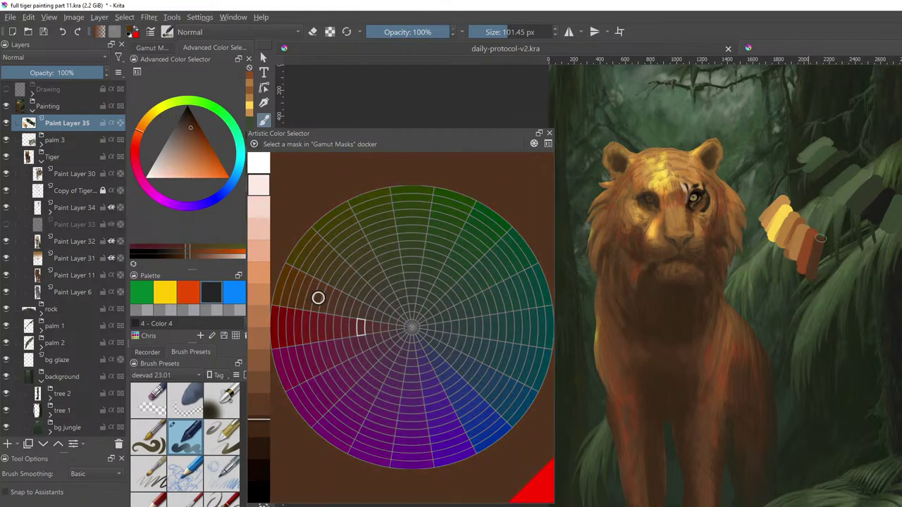
Extend the warm swatch row with the tiger's dark chest brown and a near-black shadow tone
{"action": "left_click", "coordinate": [687, 300], "text": "ctrl"}
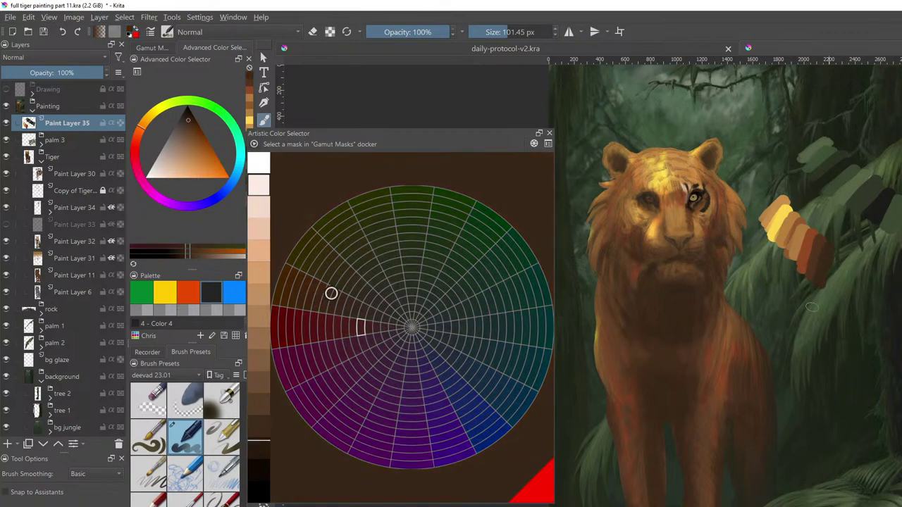
{"action": "left_click", "coordinate": [839, 273], "text": "ctrl"}
{"action": "mouse_move", "coordinate": [833, 262]}
{"action": "left_mouse_down"}
{"action": "mouse_move", "coordinate": [828, 287]}
{"action": "mouse_move", "coordinate": [836, 292]}
{"action": "left_mouse_up"}
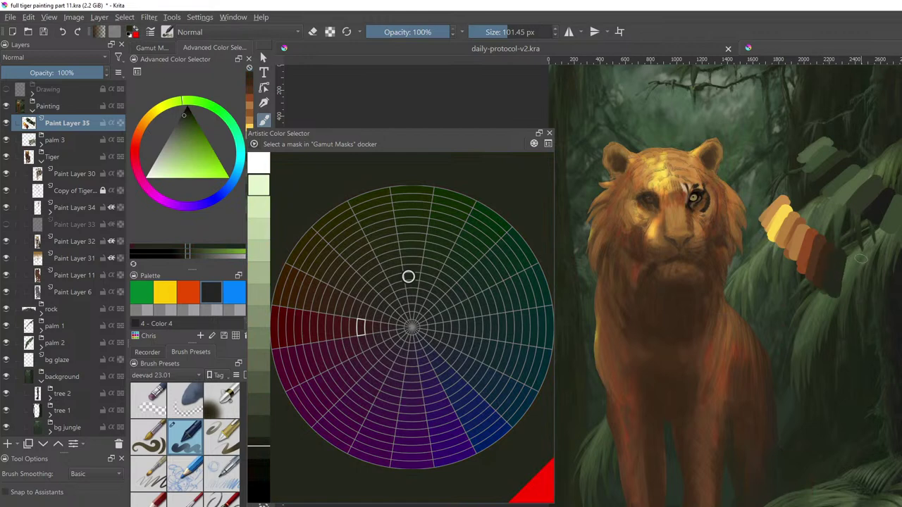
Sample back and forth between the yellow and light orange swatches, comparing their hue and saturation on the wheel
{"action": "left_click", "coordinate": [775, 213], "text": "ctrl"}
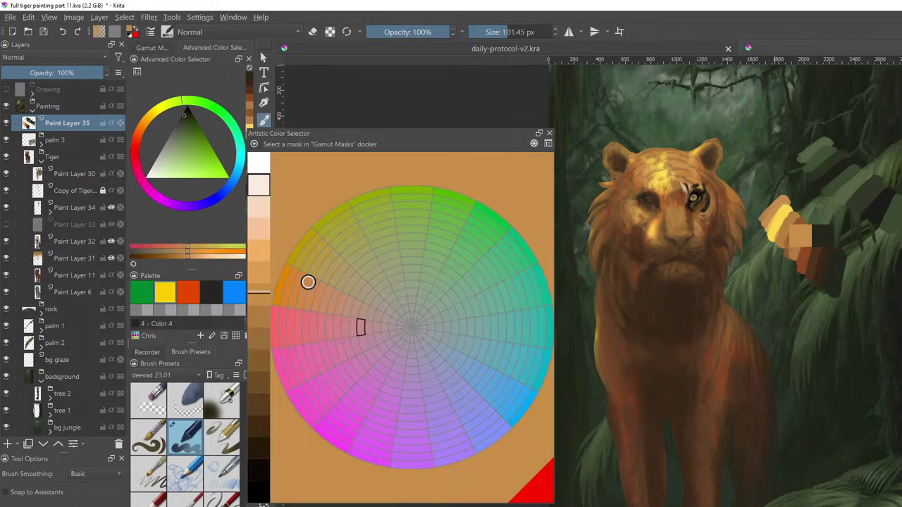
{"action": "left_click", "coordinate": [780, 219], "text": "ctrl"}
{"action": "left_click", "coordinate": [792, 232], "text": "ctrl"}
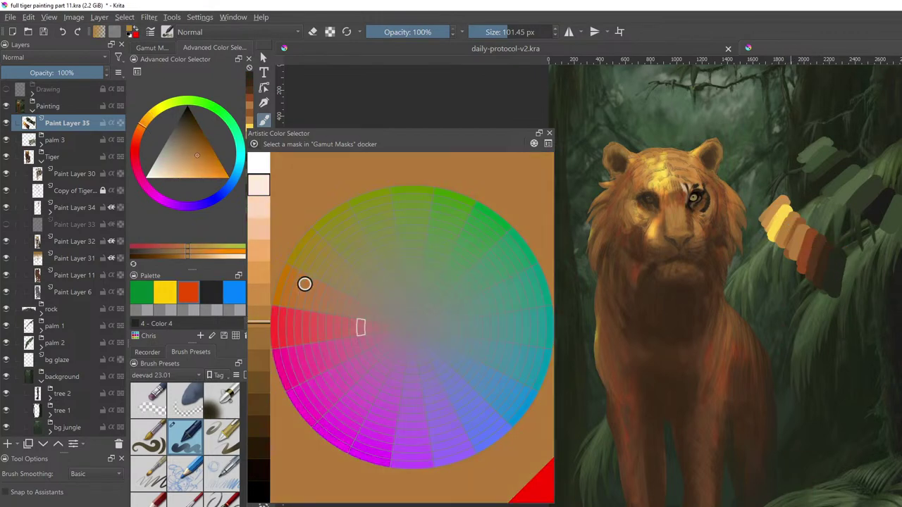
{"action": "left_click", "coordinate": [782, 213], "text": "ctrl"}
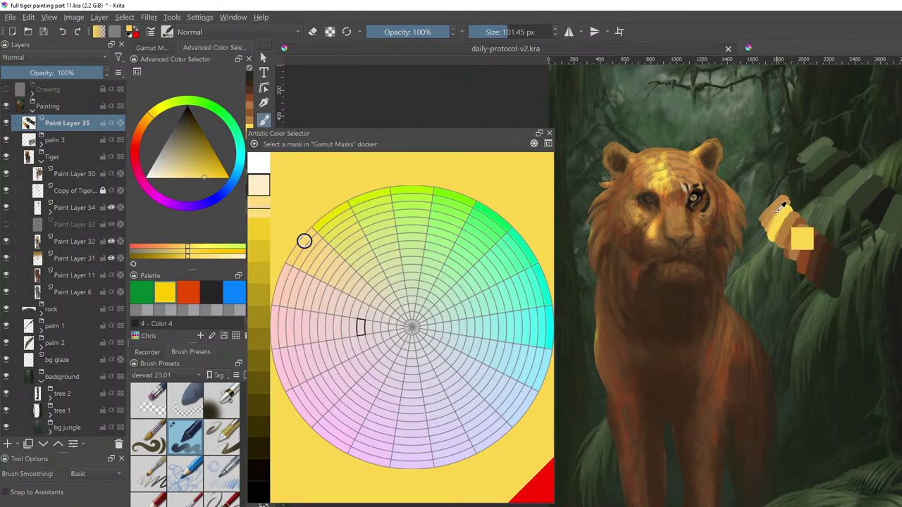
{"action": "left_click", "coordinate": [785, 214], "text": "ctrl"}
{"action": "left_click", "coordinate": [781, 210], "text": "ctrl"}
{"action": "left_click", "coordinate": [787, 216], "text": "ctrl"}
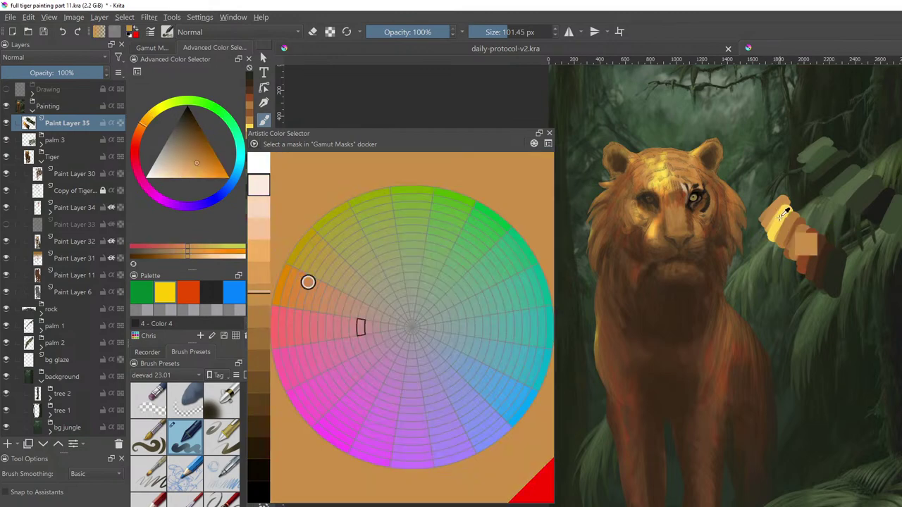
Sample the warm swatches from light orange down to the darkest brown, comparing how hue and saturation shift with value
{"action": "left_click_drag", "start_coordinate": [784, 222], "coordinate": [799, 242], "text": "ctrl"}
{"action": "left_click", "coordinate": [812, 248], "text": "ctrl"}
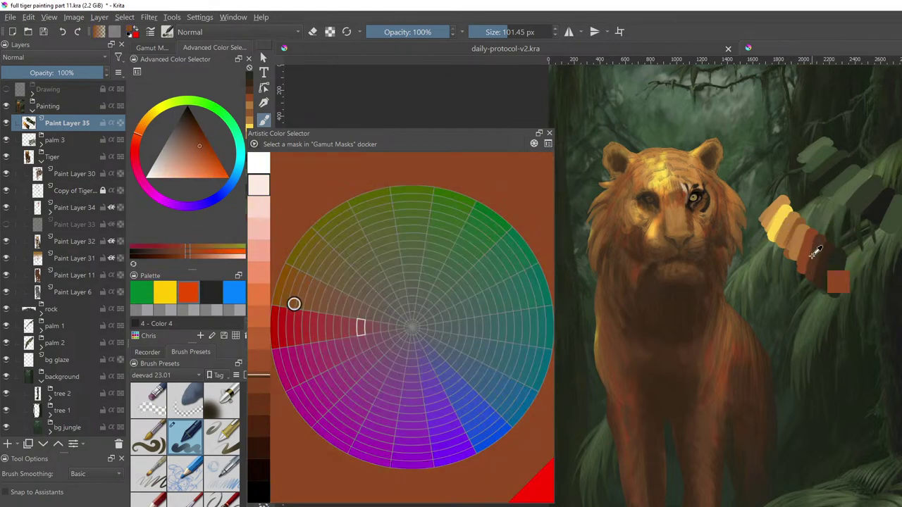
{"action": "left_click", "coordinate": [832, 277], "text": "ctrl"}
{"action": "left_click", "coordinate": [838, 284], "text": "ctrl"}
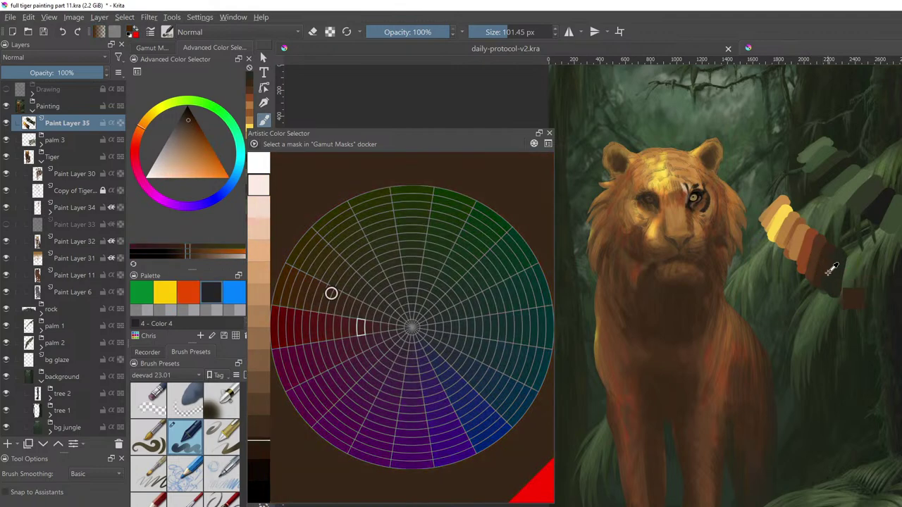
{"action": "mouse_move", "coordinate": [826, 269]}
{"action": "left_mouse_down", "text": "ctrl"}
{"action": "mouse_move", "coordinate": [819, 262]}
{"action": "mouse_move", "coordinate": [834, 270]}
{"action": "left_mouse_up", "text": "ctrl"}
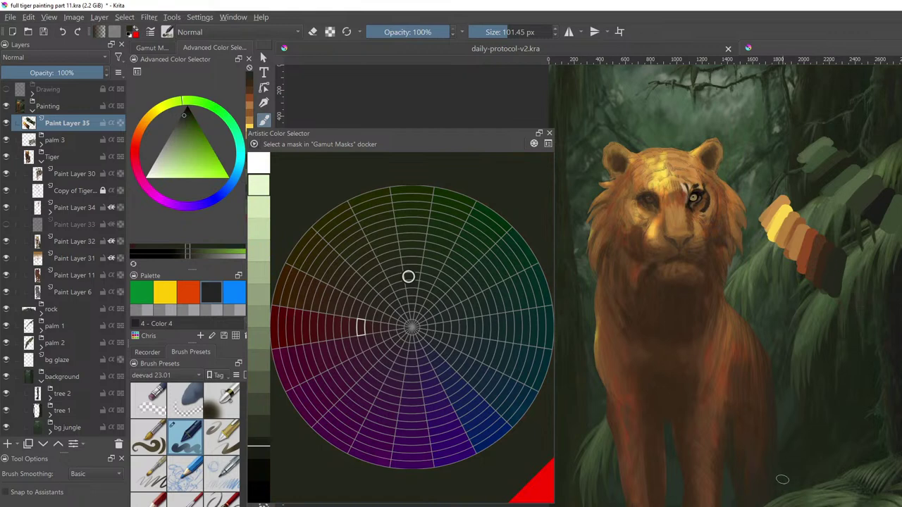
Resample the warm row in reverse, from the dark end back to light orange, to compare the wheel positions
{"action": "left_click", "coordinate": [833, 247], "text": "ctrl"}
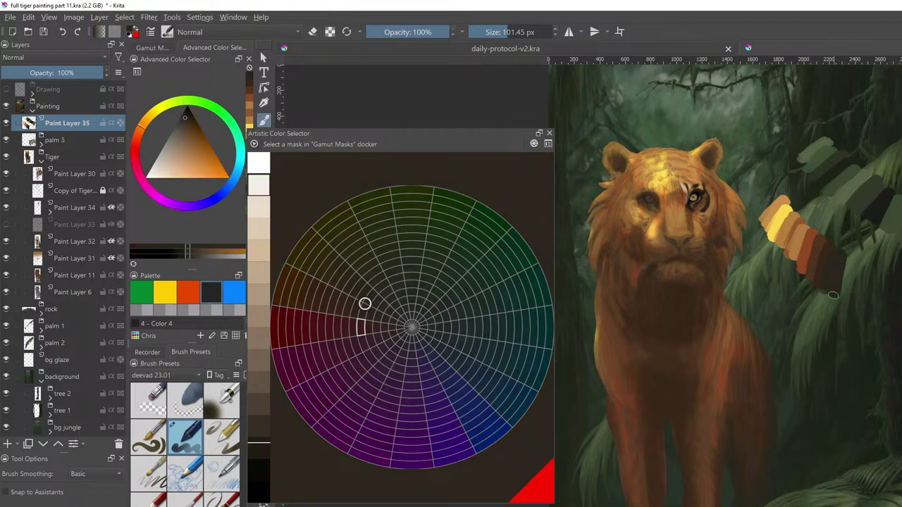
{"action": "mouse_move", "coordinate": [833, 295]}
{"action": "left_mouse_down"}
{"action": "mouse_move", "coordinate": [833, 266]}
{"action": "mouse_move", "coordinate": [828, 286]}
{"action": "left_mouse_up"}
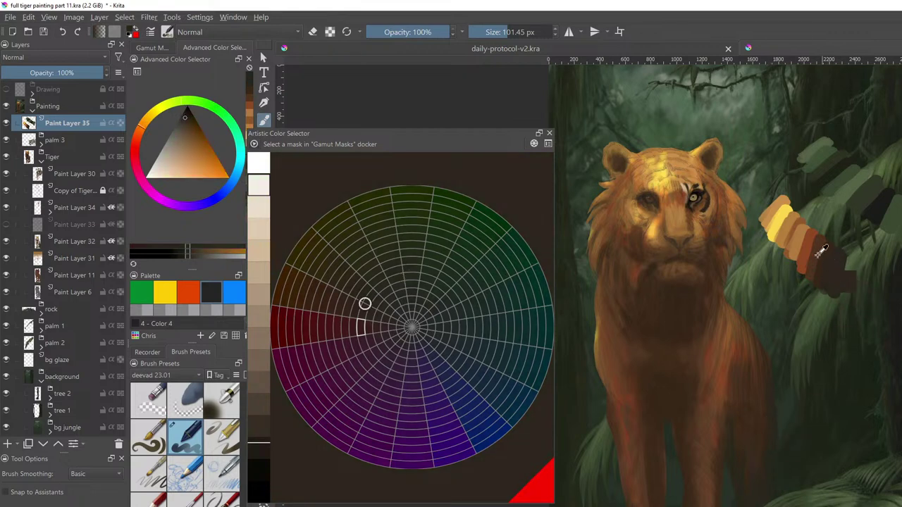
{"action": "left_click_drag", "start_coordinate": [817, 255], "coordinate": [777, 220]}
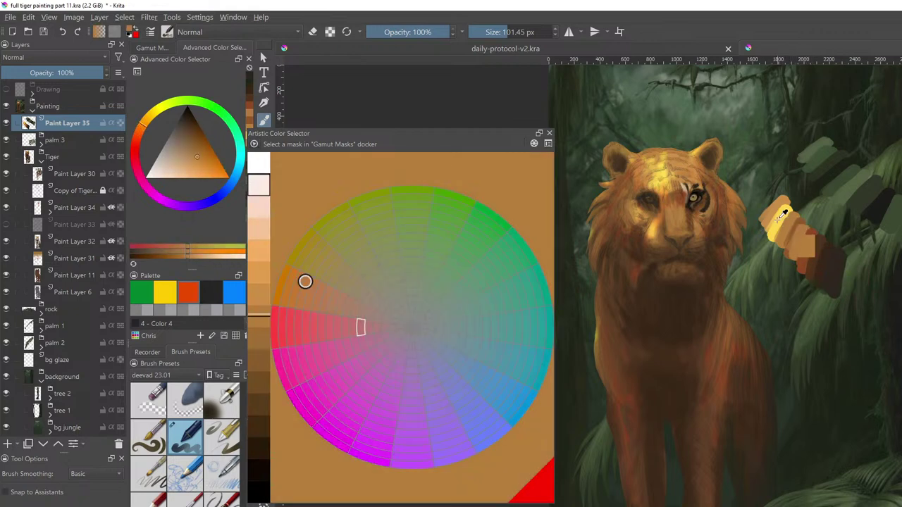
{"action": "left_click", "coordinate": [780, 211], "text": "ctrl"}
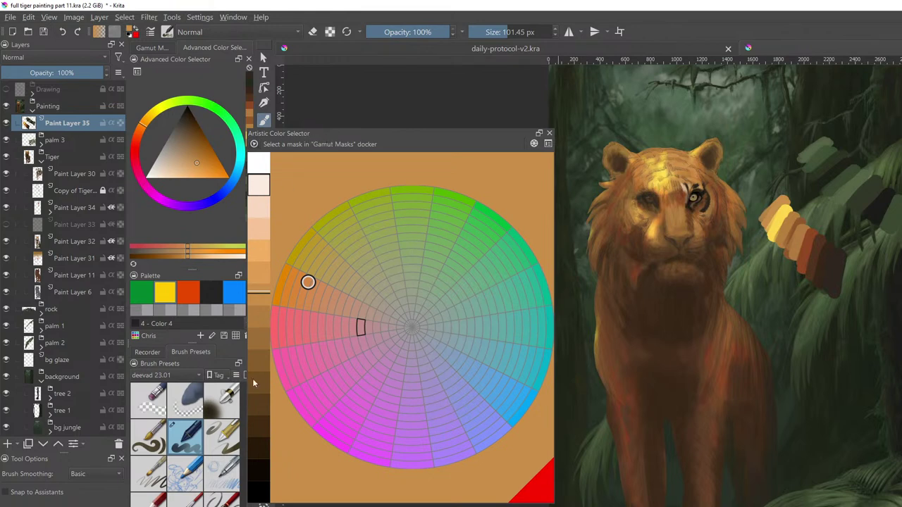
Fill a rectangular selection of about 509 by 922 px below the warm swatches with a fading light orange linear gradient
{"action": "left_click_drag", "start_coordinate": [348, 140], "coordinate": [370, 135]}
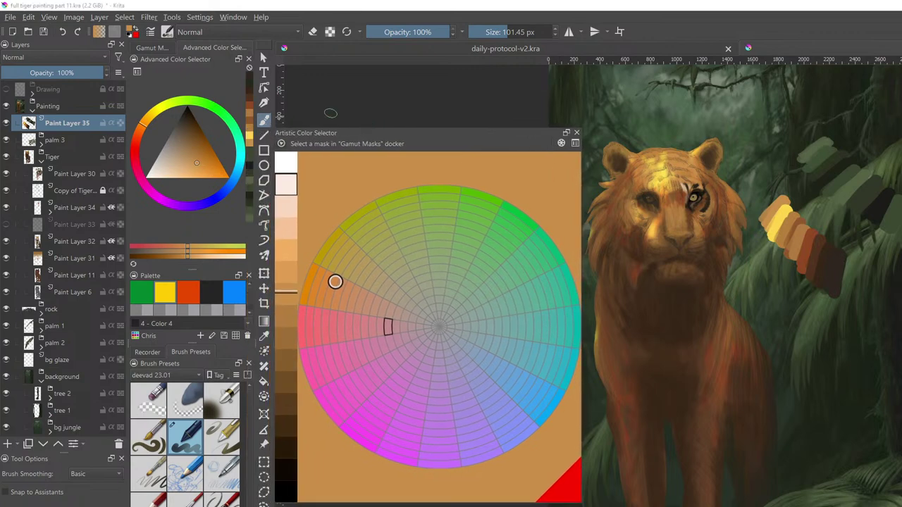
{"action": "left_click", "coordinate": [264, 322]}
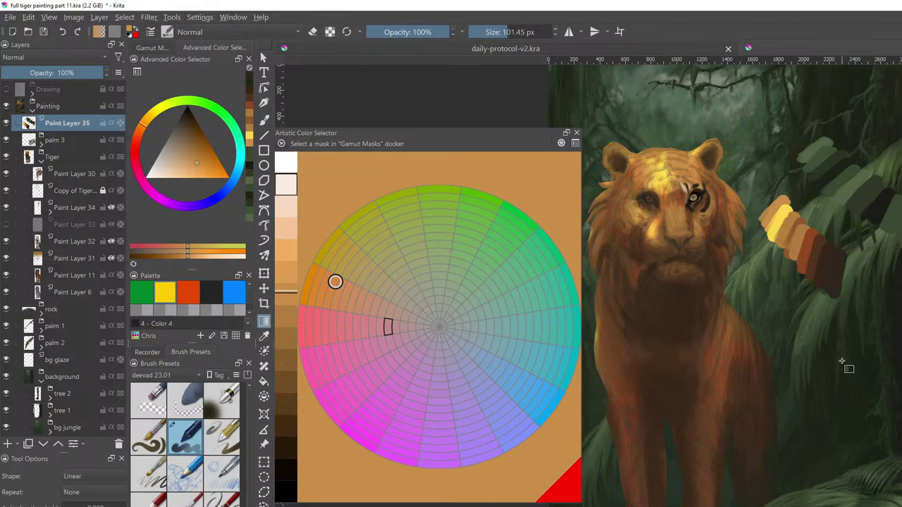
{"action": "key", "text": "ctrl+r"}
{"action": "left_click_drag", "start_coordinate": [810, 306], "coordinate": [876, 423]}
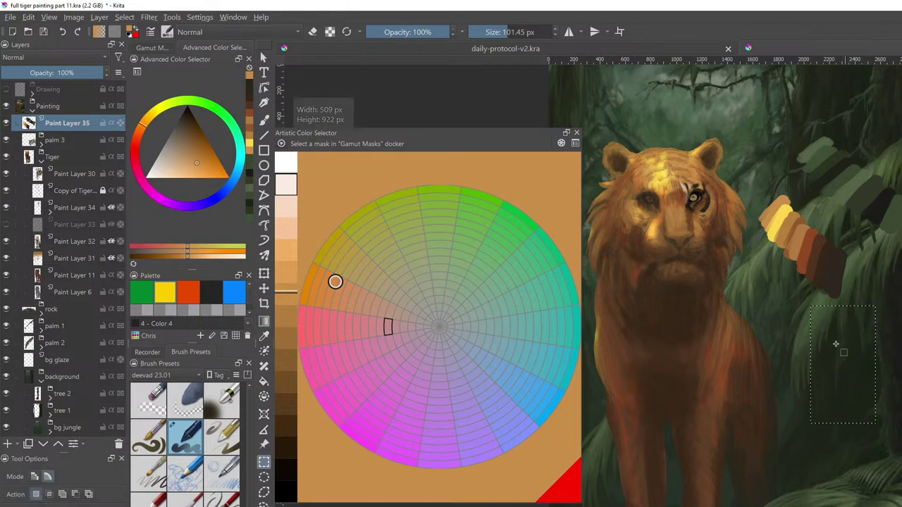
{"action": "left_click_drag", "start_coordinate": [842, 307], "coordinate": [843, 311]}
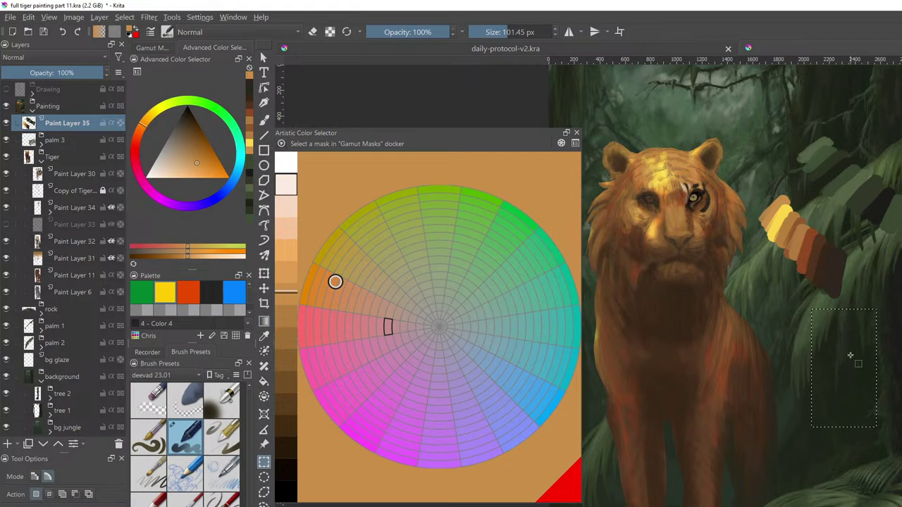
{"action": "left_click", "coordinate": [265, 322]}
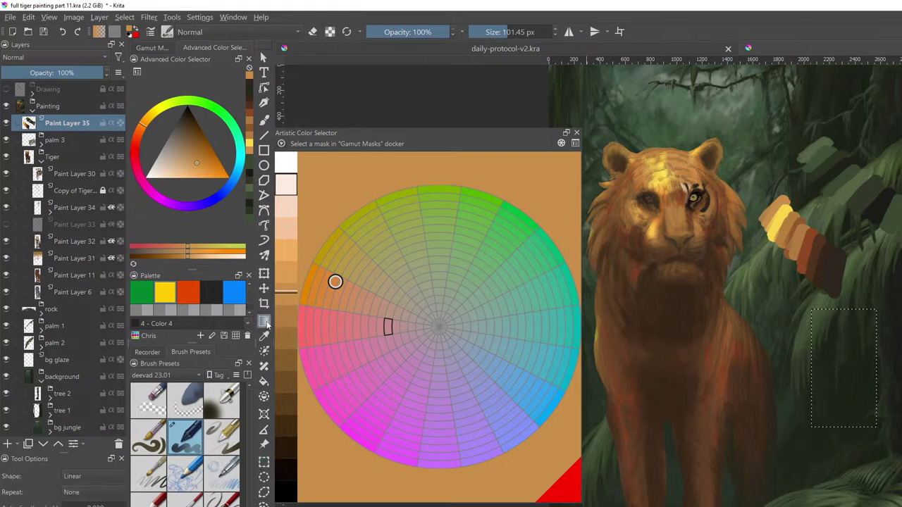
{"action": "left_click_drag", "start_coordinate": [844, 311], "coordinate": [846, 412]}
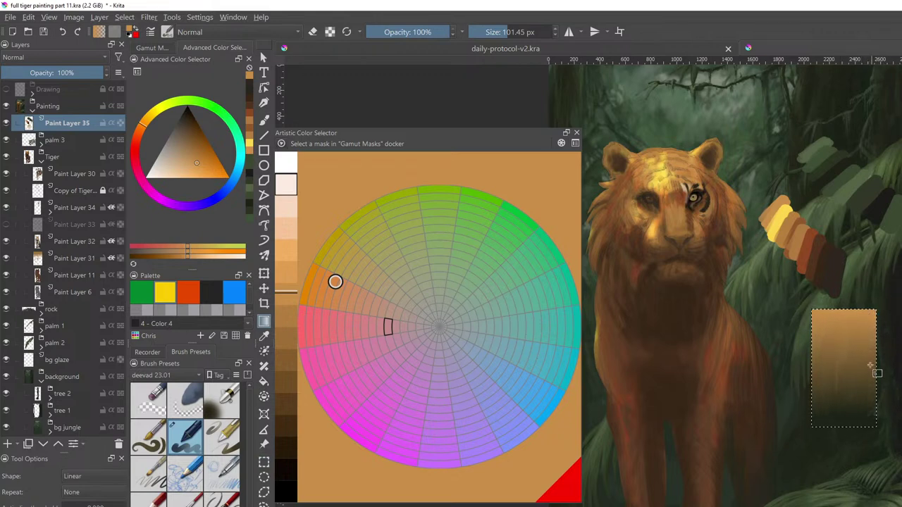
Clear the swatches and gradient from Paint Layer 35 and dock the Artistic Color Selector above the palette
{"action": "key", "text": "ctrl+shift+a"}
{"action": "key", "text": "Delete"}
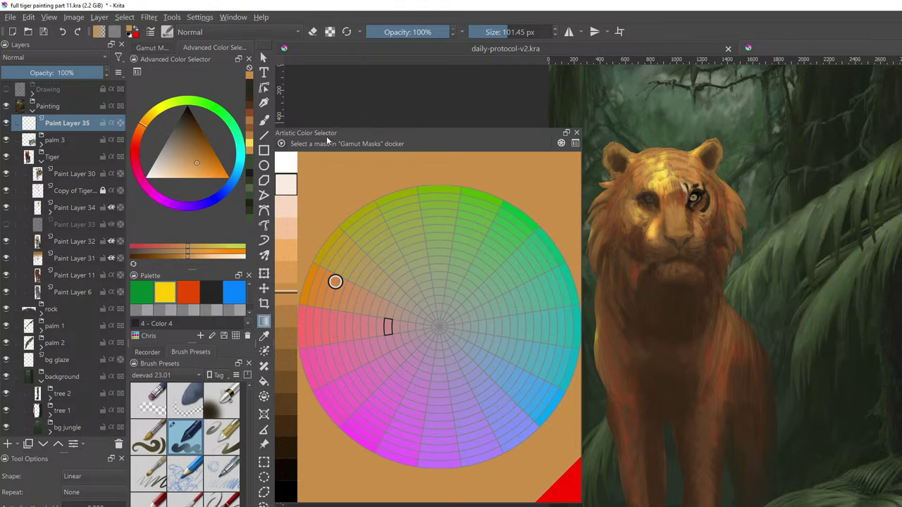
{"action": "mouse_move", "coordinate": [326, 133]}
{"action": "left_mouse_down"}
{"action": "mouse_move", "coordinate": [232, 93]}
{"action": "mouse_move", "coordinate": [192, 60]}
{"action": "mouse_move", "coordinate": [191, 86]}
{"action": "mouse_move", "coordinate": [192, 77]}
{"action": "left_mouse_up"}
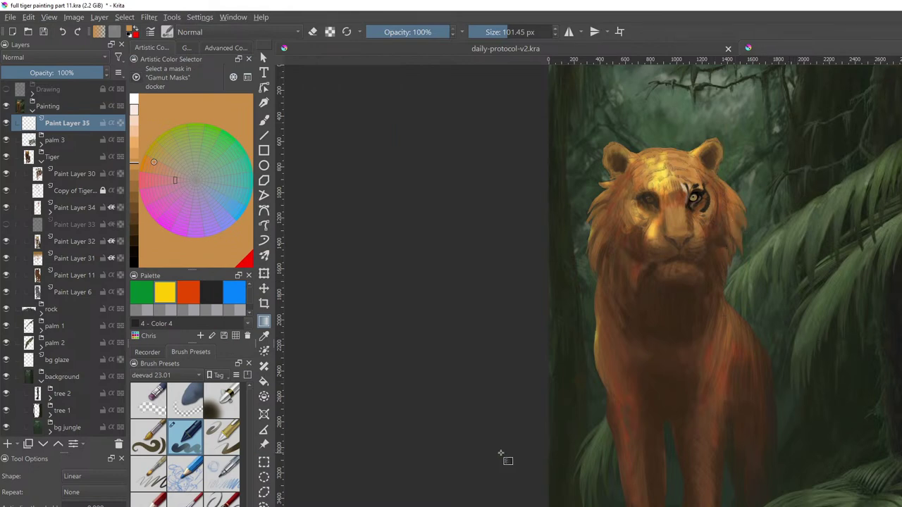
Activate Paint Layer 30 with the brush and show the reference images beside the painting
{"action": "left_click", "coordinate": [83, 177]}
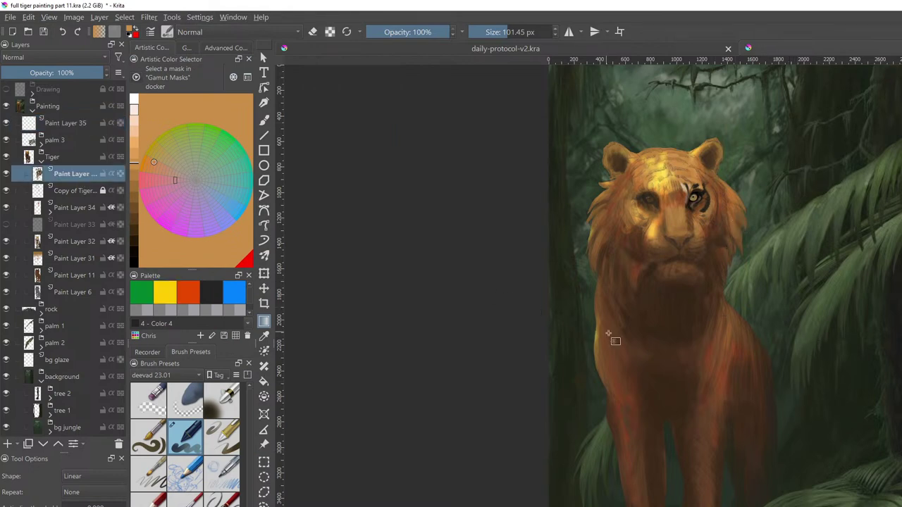
{"action": "key", "text": "b"}
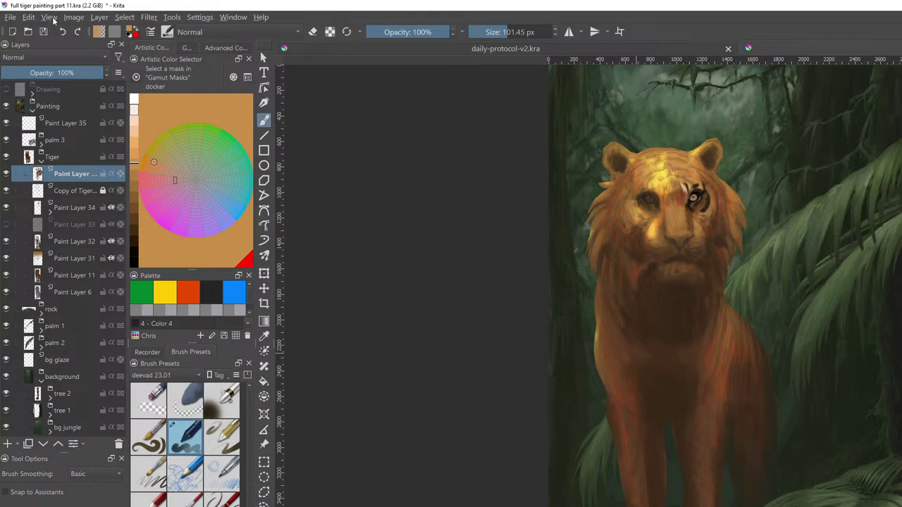
{"action": "left_click", "coordinate": [74, 17]}
{"action": "mouse_move", "coordinate": [49, 16]}
{"action": "left_click", "coordinate": [85, 279]}
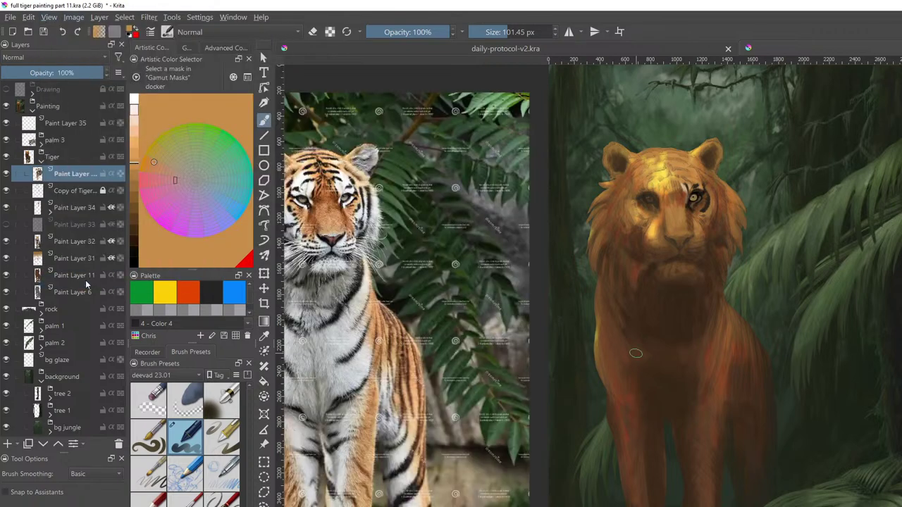
{"action": "left_click", "coordinate": [54, 19]}
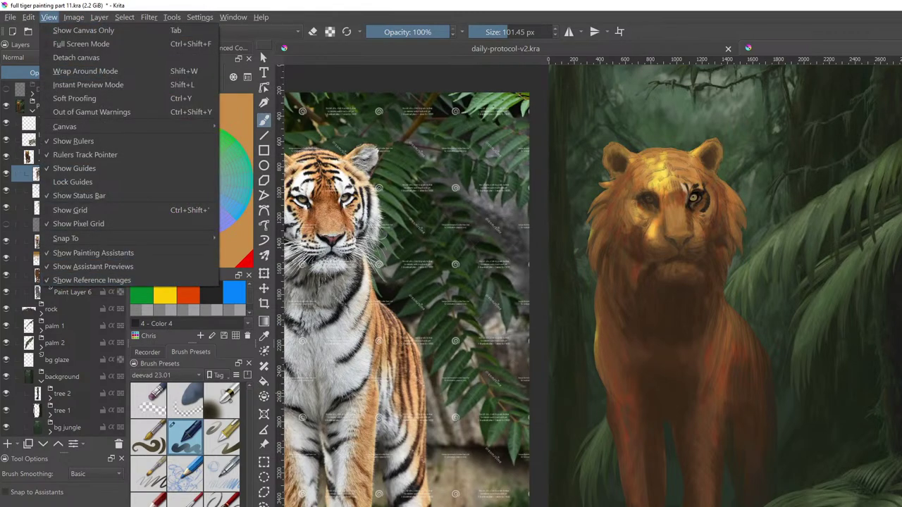
{"action": "left_click", "coordinate": [853, 54]}
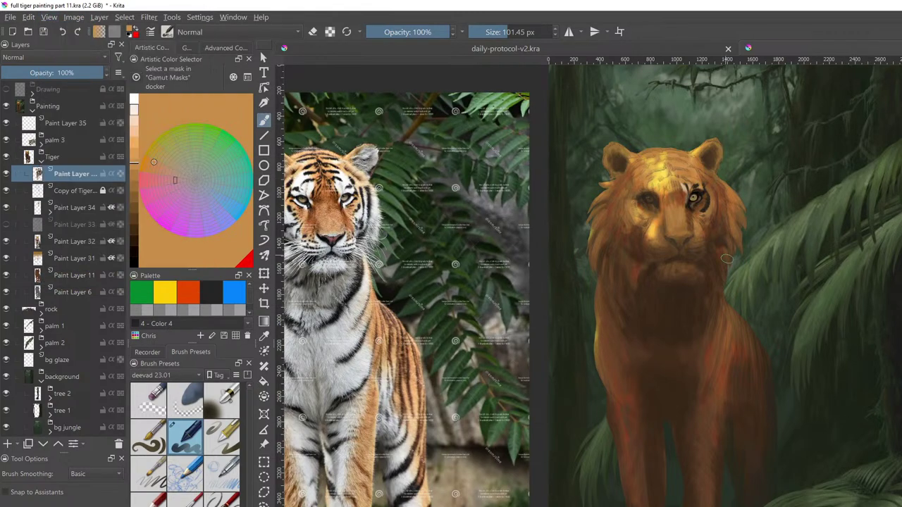
Move the lying-tiger and black-background tiger reference images closer to the painted tiger's head
{"action": "mouse_move", "coordinate": [700, 358]}
{"action": "left_mouse_down"}
{"action": "mouse_move", "coordinate": [866, 191]}
{"action": "mouse_move", "coordinate": [803, 397]}
{"action": "mouse_move", "coordinate": [818, 425]}
{"action": "left_mouse_up"}
{"action": "left_click", "coordinate": [263, 444]}
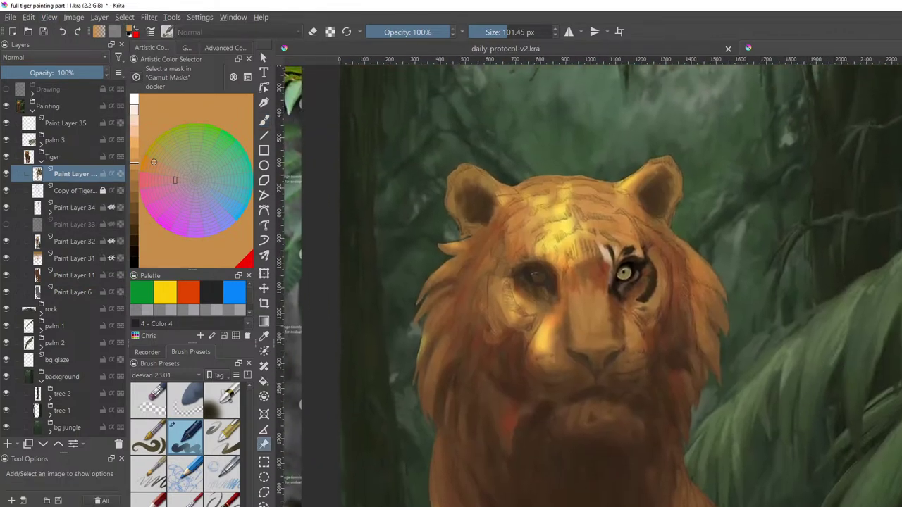
{"action": "mouse_move", "coordinate": [901, 317]}
{"action": "left_mouse_down"}
{"action": "mouse_move", "coordinate": [803, 360]}
{"action": "mouse_move", "coordinate": [811, 360]}
{"action": "left_mouse_up"}
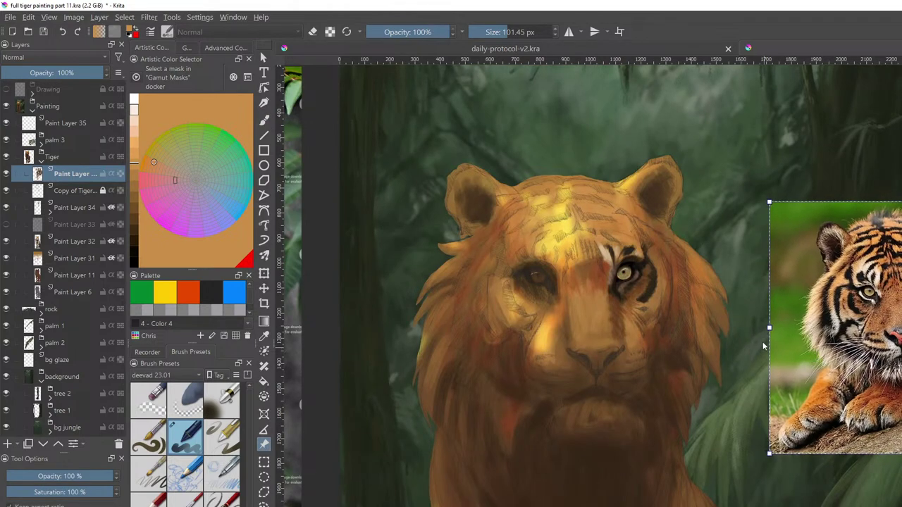
{"action": "left_click_drag", "start_coordinate": [627, 335], "coordinate": [547, 484]}
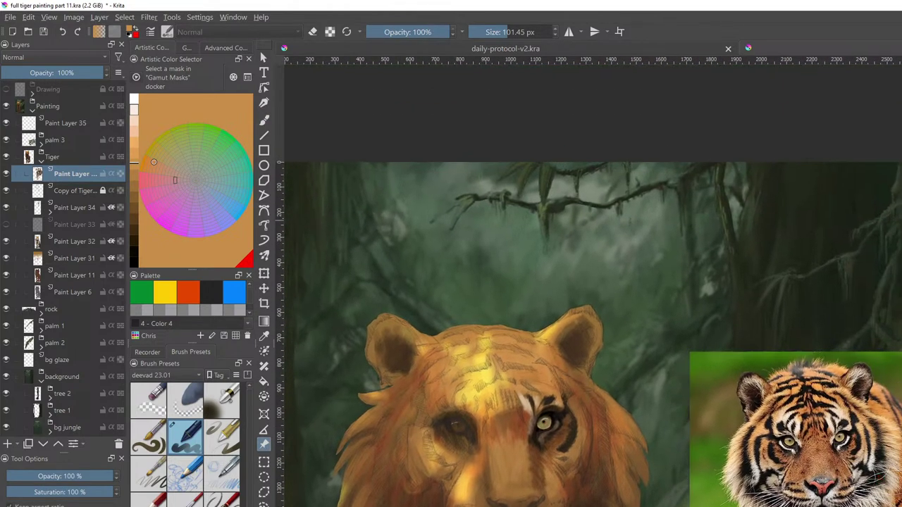
{"action": "left_click_drag", "start_coordinate": [901, 245], "coordinate": [789, 255]}
{"action": "mouse_move", "coordinate": [727, 506]}
{"action": "left_mouse_down"}
{"action": "mouse_move", "coordinate": [775, 324]}
{"action": "mouse_move", "coordinate": [736, 427]}
{"action": "left_mouse_up"}
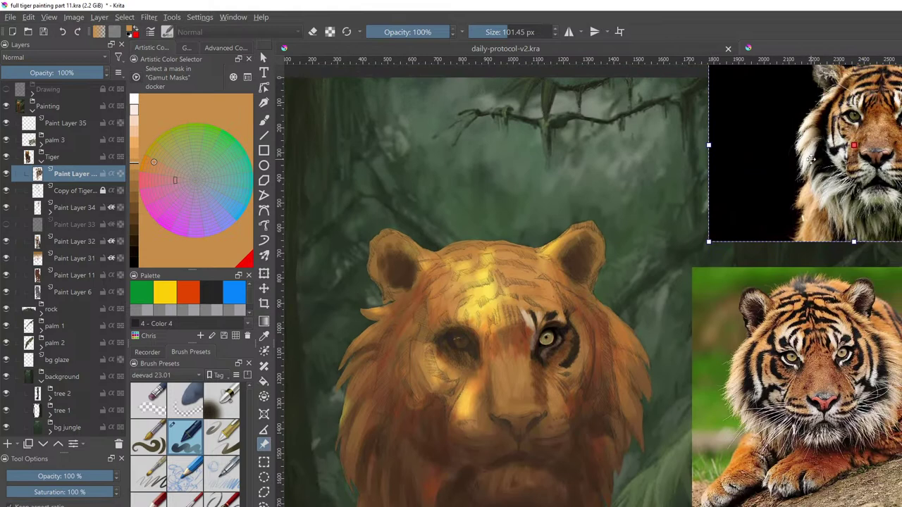
Sample the pale cheek fur on the black-background tiger reference and check its position on the colour wheel
{"action": "key", "text": "b"}
{"action": "left_click", "coordinate": [810, 159], "text": "ctrl"}
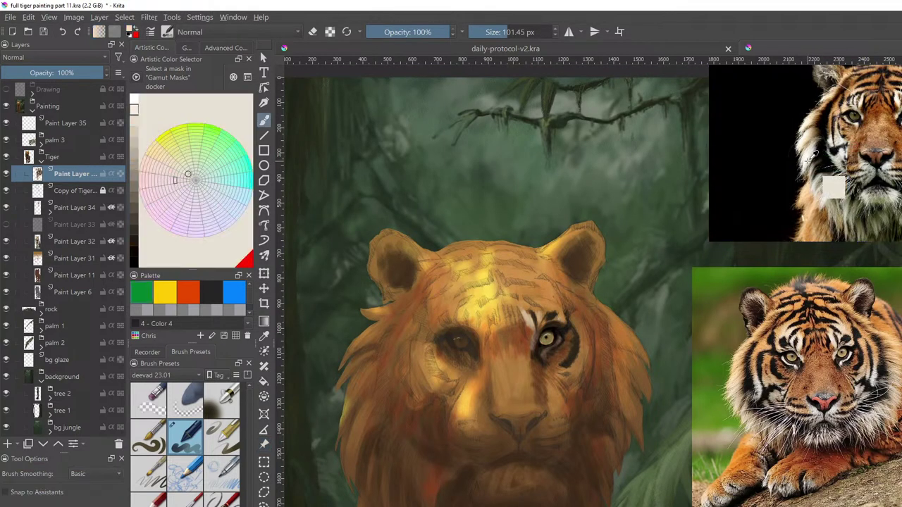
{"action": "left_click", "coordinate": [844, 149], "text": "ctrl"}
{"action": "left_click", "coordinate": [842, 157], "text": "ctrl"}
{"action": "left_click", "coordinate": [838, 162], "text": "ctrl"}
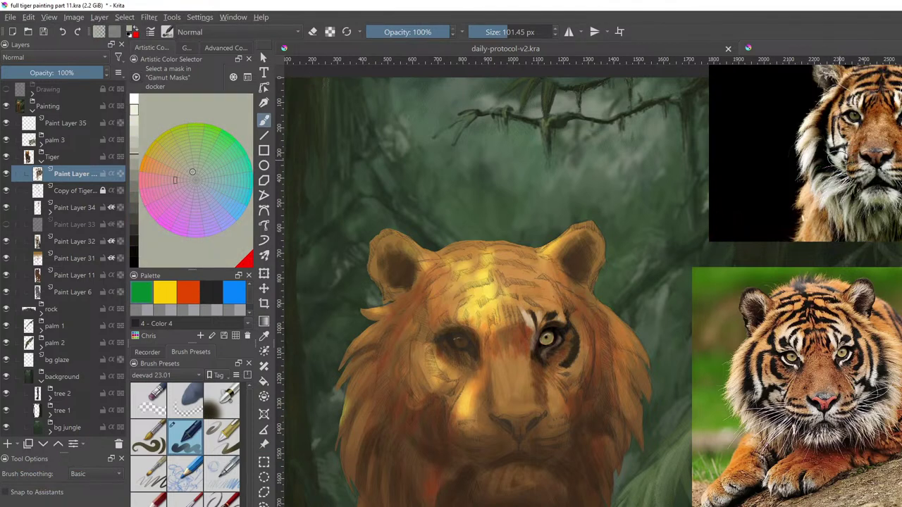
Sample the white and greyish fur around the reference tiger's cheek and chin, comparing saturation on the wheel
{"action": "left_click", "coordinate": [837, 161], "text": "ctrl"}
{"action": "left_click", "coordinate": [836, 165], "text": "ctrl"}
{"action": "left_click", "coordinate": [852, 200], "text": "ctrl"}
{"action": "left_click", "coordinate": [845, 210], "text": "ctrl"}
{"action": "left_click", "coordinate": [830, 197], "text": "ctrl"}
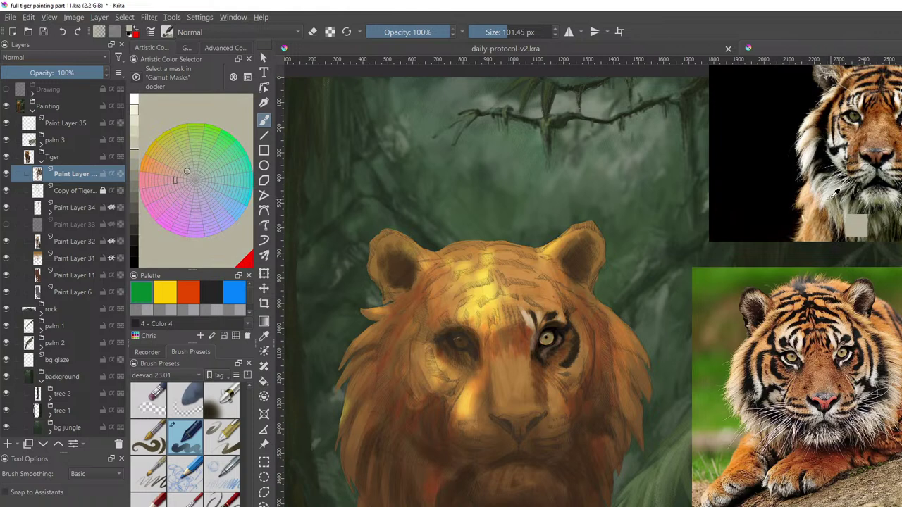
Sample the shadowed fur beneath the black-background reference tiger's chin and compare its dark yellowish greys on the colour wheel
{"action": "left_click", "coordinate": [837, 201], "text": "ctrl"}
{"action": "left_click", "coordinate": [883, 221], "text": "ctrl"}
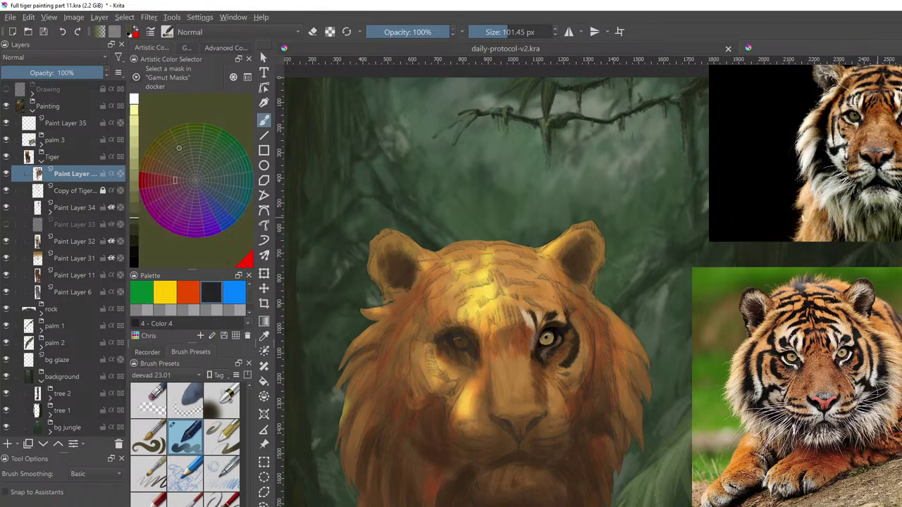
{"action": "left_click", "coordinate": [877, 217], "text": "ctrl"}
{"action": "left_click", "coordinate": [876, 224], "text": "ctrl"}
{"action": "left_click", "coordinate": [874, 222], "text": "ctrl"}
{"action": "left_click", "coordinate": [874, 223], "text": "ctrl"}
{"action": "left_click", "coordinate": [873, 228], "text": "ctrl"}
{"action": "left_click", "coordinate": [879, 211], "text": "ctrl"}
{"action": "left_click", "coordinate": [876, 216], "text": "ctrl"}
{"action": "left_click", "coordinate": [877, 221], "text": "ctrl"}
{"action": "left_click", "coordinate": [875, 224], "text": "ctrl"}
{"action": "left_click", "coordinate": [872, 220], "text": "ctrl"}
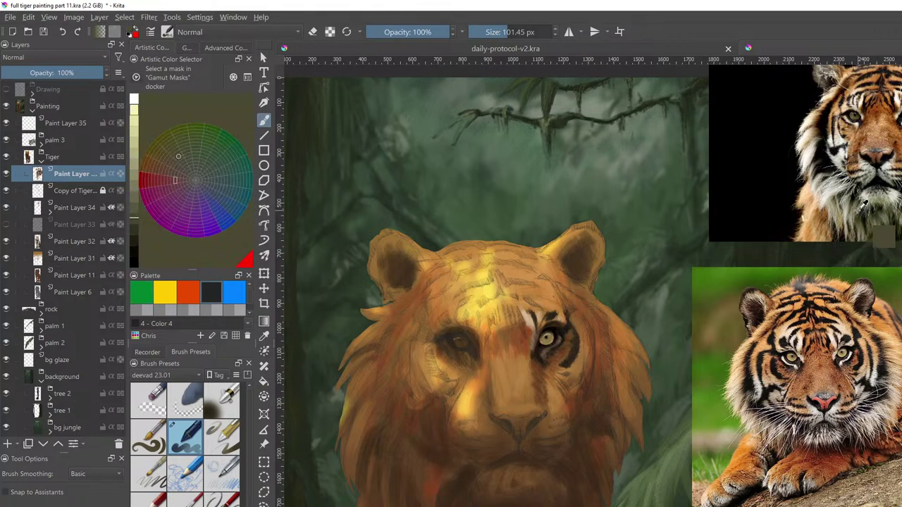
{"action": "left_click", "coordinate": [860, 211], "text": "ctrl"}
{"action": "left_click", "coordinate": [857, 210], "text": "ctrl"}
{"action": "left_click", "coordinate": [855, 208], "text": "ctrl"}
{"action": "left_click", "coordinate": [854, 210], "text": "ctrl"}
{"action": "left_click", "coordinate": [874, 215], "text": "ctrl"}
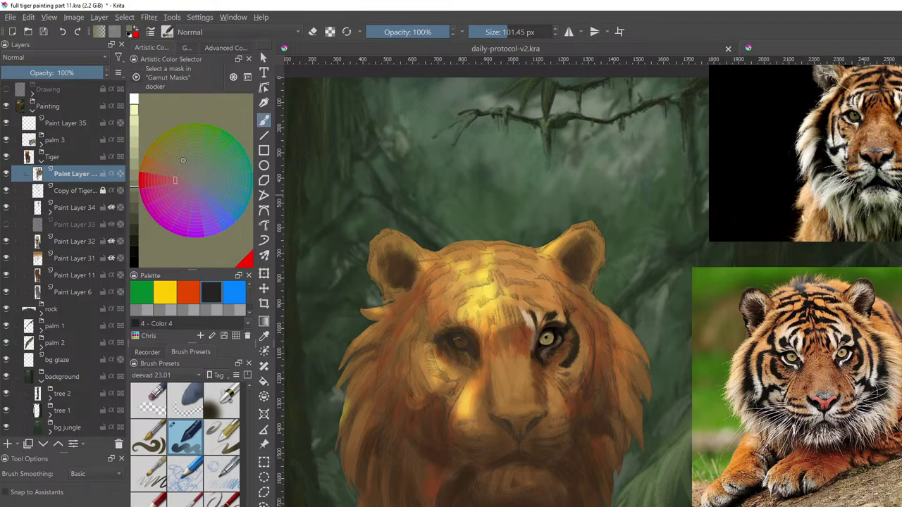
Sample the pale and shaded fur around the lying reference tiger's cheeks, chin and paws to compare its tones on the wheel
{"action": "left_click", "coordinate": [872, 417], "text": "ctrl"}
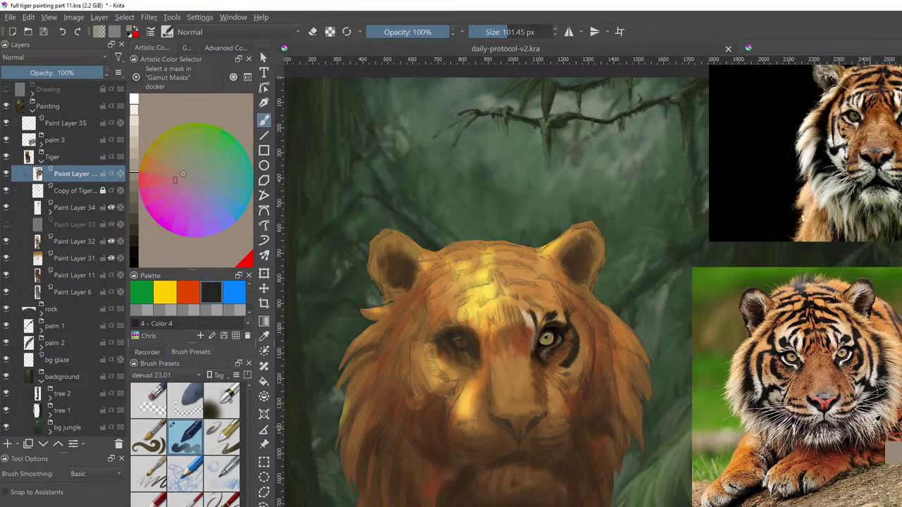
{"action": "left_click", "coordinate": [872, 426], "text": "ctrl"}
{"action": "left_click", "coordinate": [873, 420], "text": "ctrl"}
{"action": "left_click", "coordinate": [875, 419], "text": "ctrl"}
{"action": "left_click", "coordinate": [874, 422], "text": "ctrl"}
{"action": "left_click", "coordinate": [874, 420], "text": "ctrl"}
{"action": "left_click", "coordinate": [872, 420], "text": "ctrl"}
{"action": "left_click", "coordinate": [782, 427], "text": "ctrl"}
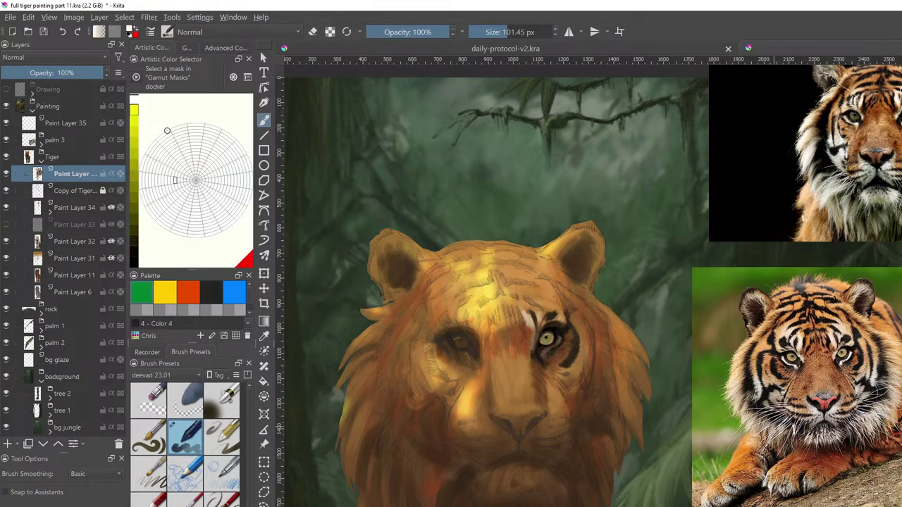
{"action": "left_click", "coordinate": [737, 402], "text": "ctrl"}
{"action": "left_click", "coordinate": [758, 425], "text": "ctrl"}
{"action": "left_click", "coordinate": [825, 424], "text": "ctrl"}
{"action": "left_click", "coordinate": [818, 421], "text": "ctrl"}
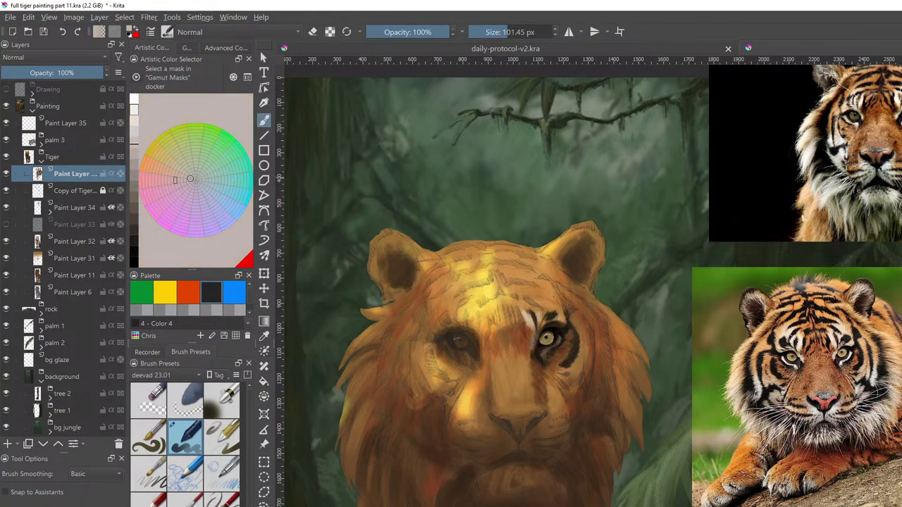
Move the lying-tiger and black-background tiger reference images off the painting, clear of the palm leaves and trunk
{"action": "left_click", "coordinate": [263, 444]}
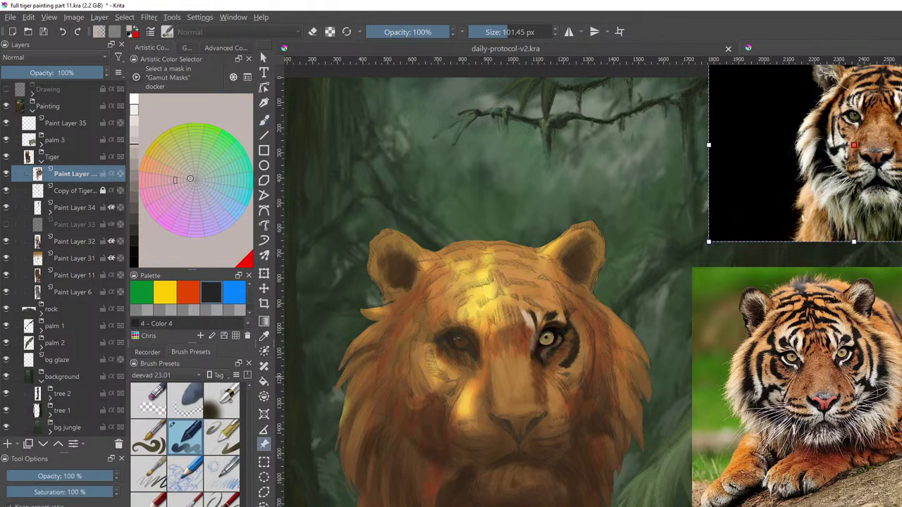
{"action": "left_click_drag", "start_coordinate": [797, 352], "coordinate": [901, 317]}
{"action": "left_click_drag", "start_coordinate": [846, 151], "coordinate": [901, 165]}
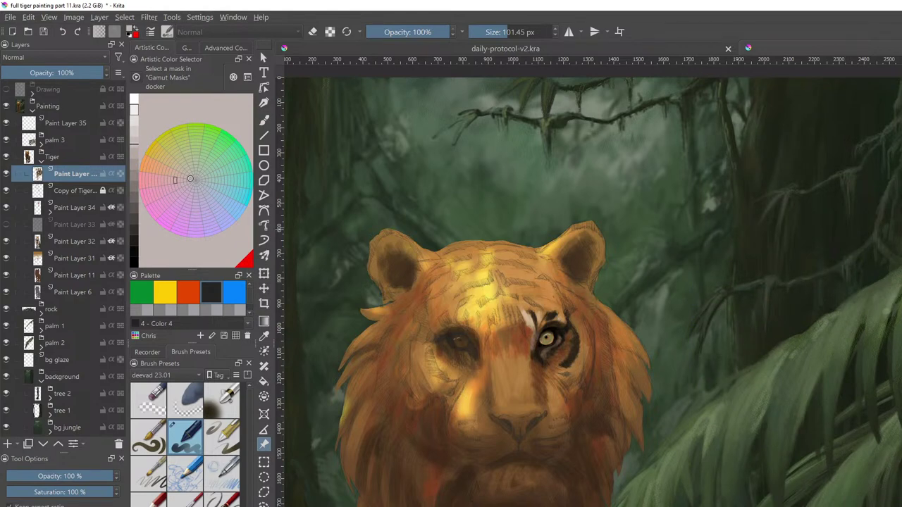
Select the bg glaze layer and toggle its visibility repeatedly to compare the jungle background with and without the glaze
{"action": "key", "text": "2"}
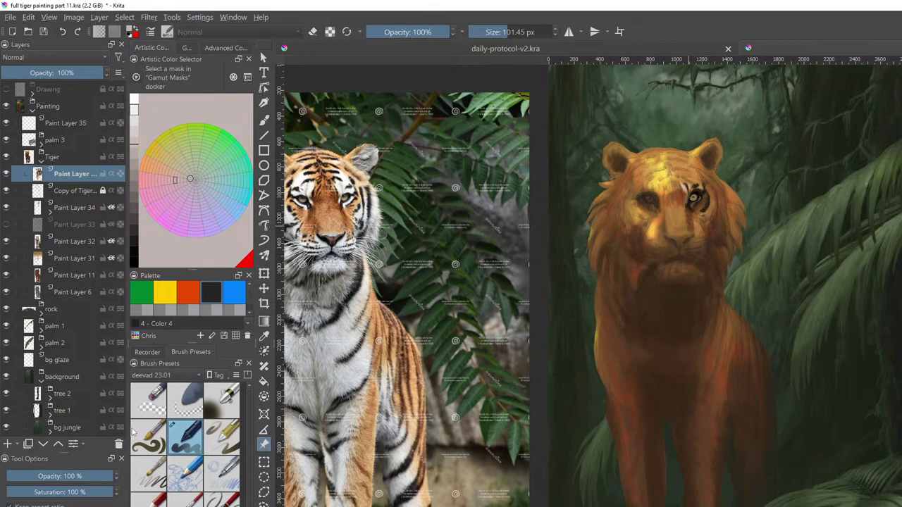
{"action": "left_click", "coordinate": [66, 364]}
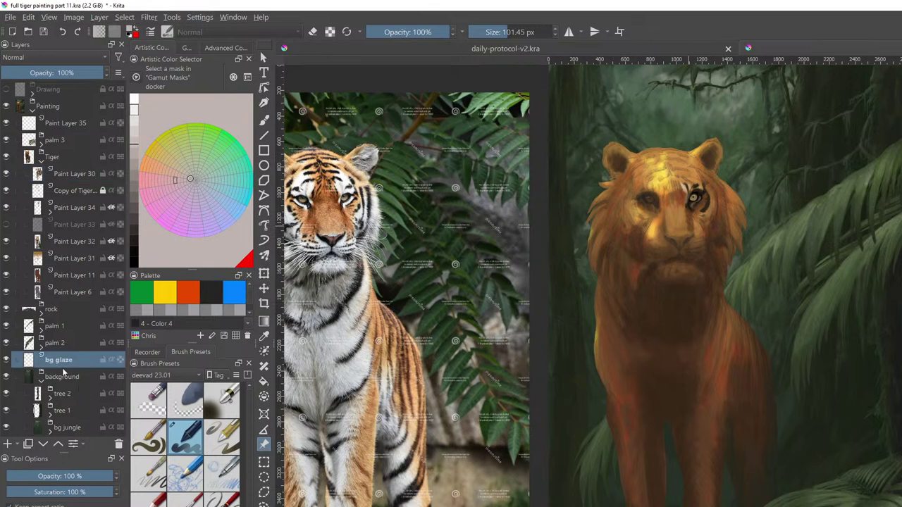
{"action": "left_click", "coordinate": [6, 360]}
{"action": "left_click", "coordinate": [7, 360]}
{"action": "left_click", "coordinate": [7, 362]}
{"action": "left_click", "coordinate": [7, 361]}
{"action": "left_click", "coordinate": [8, 362]}
{"action": "left_click", "coordinate": [7, 362]}
{"action": "left_click", "coordinate": [8, 362]}
{"action": "left_click", "coordinate": [8, 364]}
{"action": "left_click", "coordinate": [9, 365]}
{"action": "left_click", "coordinate": [7, 361]}
Switch the brush to the previous preset, sample the dark green of the tree trunk and set the brush size to 40.28 px
{"action": "key", "text": "1"}
{"action": "left_click_drag", "start_coordinate": [846, 196], "coordinate": [828, 337]}
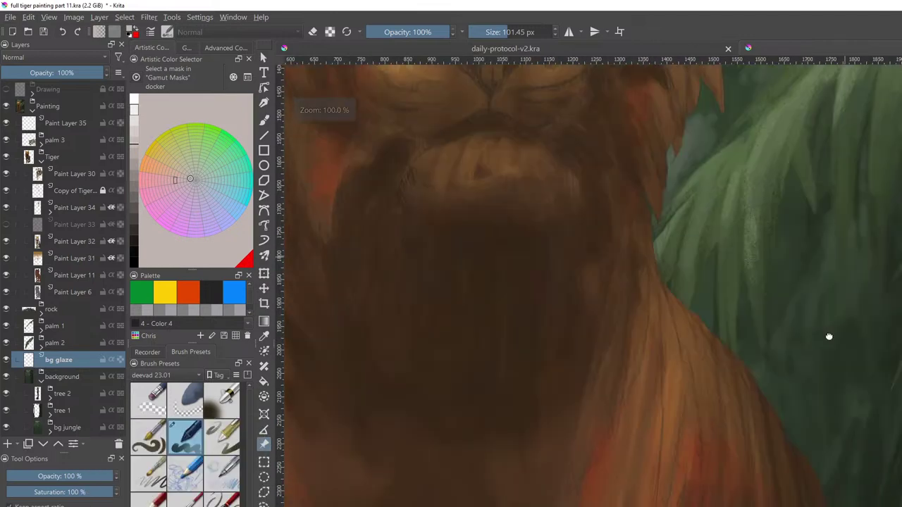
{"action": "left_click_drag", "start_coordinate": [845, 106], "coordinate": [791, 369]}
{"action": "left_click_drag", "start_coordinate": [895, 169], "coordinate": [685, 464]}
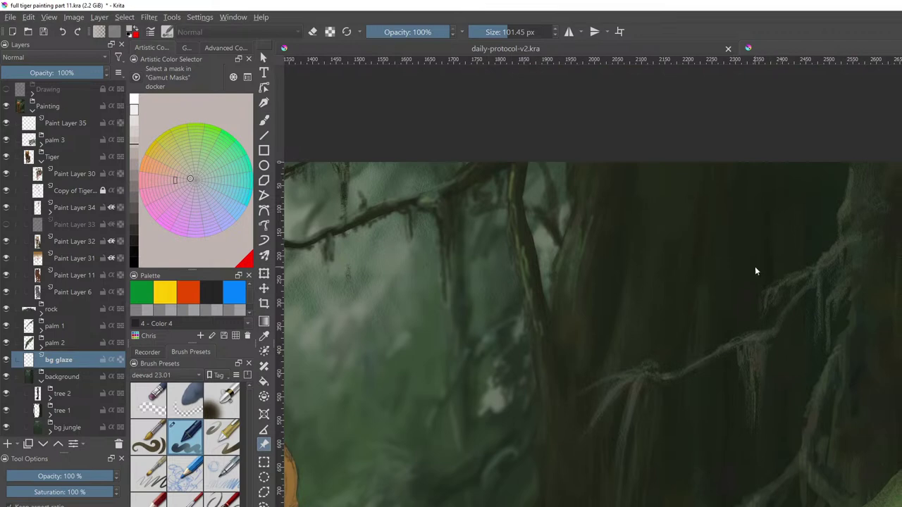
{"action": "key", "text": "b"}
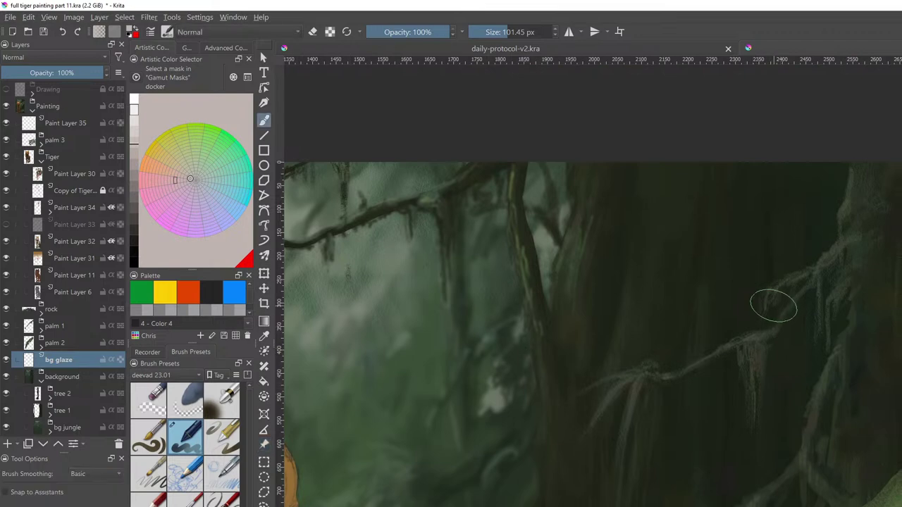
{"action": "key", "text": "/"}
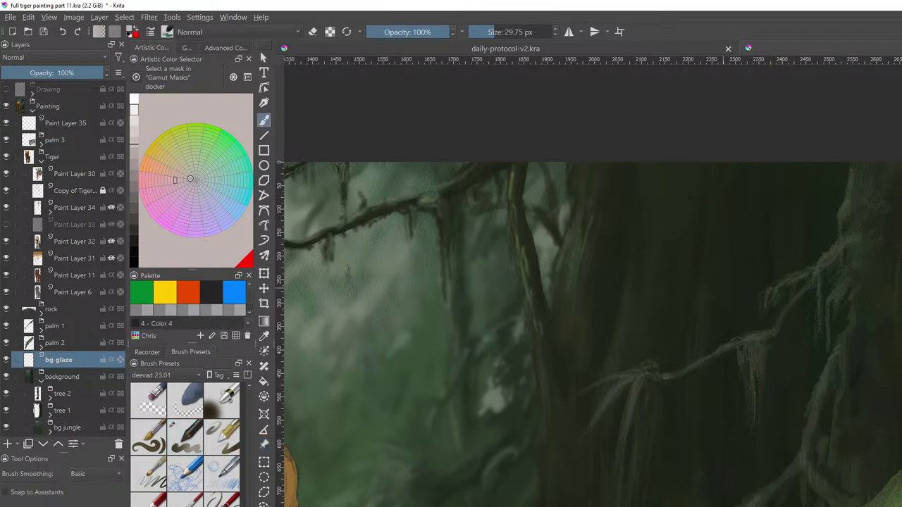
{"action": "left_click", "coordinate": [763, 310], "text": "ctrl"}
{"action": "left_click_drag", "start_coordinate": [729, 298], "coordinate": [735, 299], "text": "shift"}
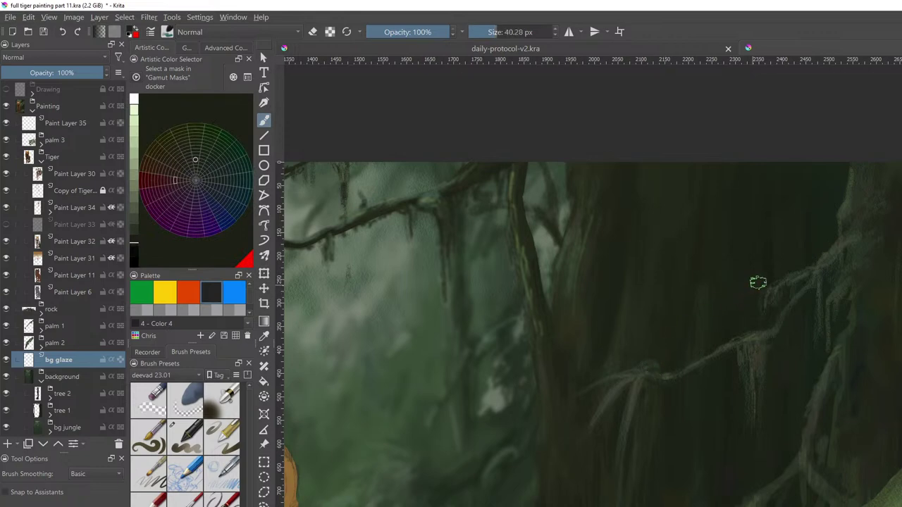
Sample the misty green background above the tiger's head and blend muted purple-grey touches into it on bg glaze
{"action": "mouse_move", "coordinate": [743, 349]}
{"action": "left_mouse_down"}
{"action": "mouse_move", "coordinate": [818, 272]}
{"action": "mouse_move", "coordinate": [820, 310]}
{"action": "left_mouse_up"}
{"action": "left_click_drag", "start_coordinate": [807, 341], "coordinate": [851, 265]}
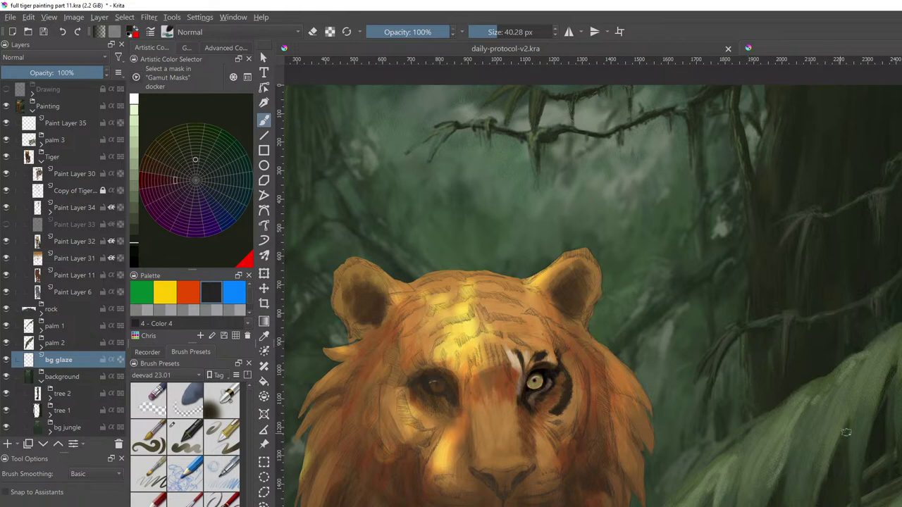
{"action": "left_click_drag", "start_coordinate": [865, 460], "coordinate": [827, 268]}
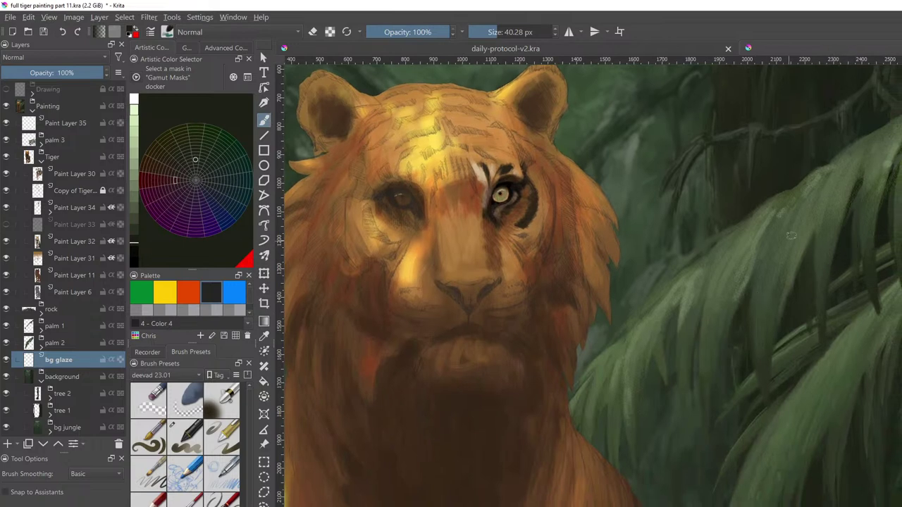
{"action": "left_click_drag", "start_coordinate": [810, 201], "coordinate": [819, 413]}
{"action": "mouse_move", "coordinate": [780, 335]}
{"action": "left_mouse_down"}
{"action": "mouse_move", "coordinate": [825, 357]}
{"action": "mouse_move", "coordinate": [866, 338]}
{"action": "left_mouse_up"}
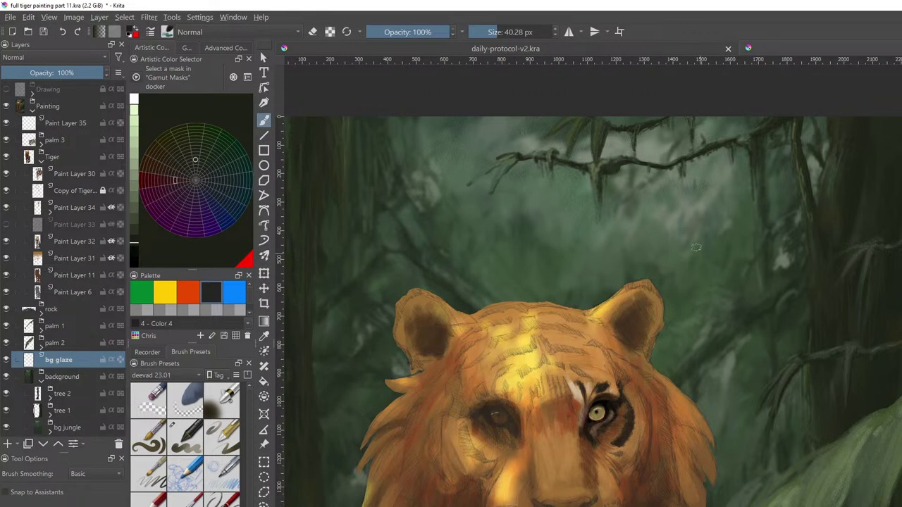
{"action": "left_click", "coordinate": [675, 215], "text": "ctrl"}
{"action": "left_click", "coordinate": [660, 231], "text": "ctrl"}
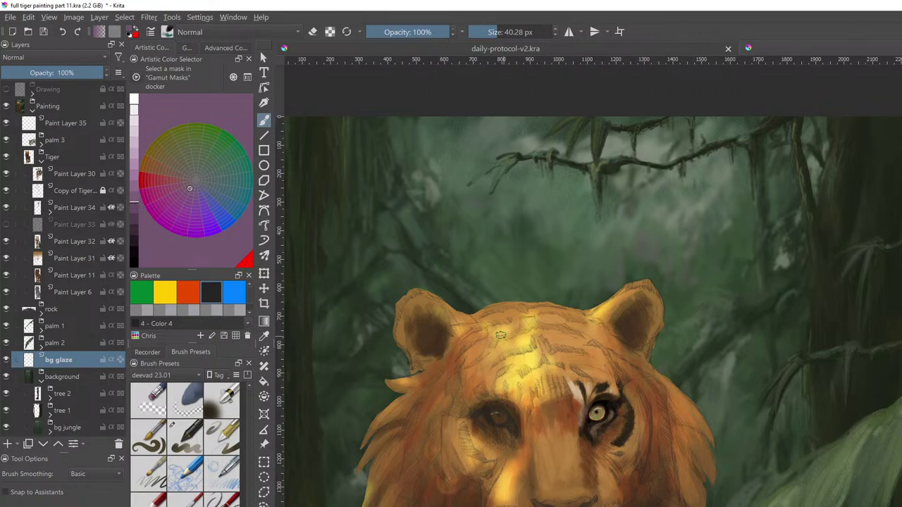
Choose a muted warm brown on the colour wheel and blend it into the misty greens above the tiger
{"action": "left_click", "coordinate": [182, 170]}
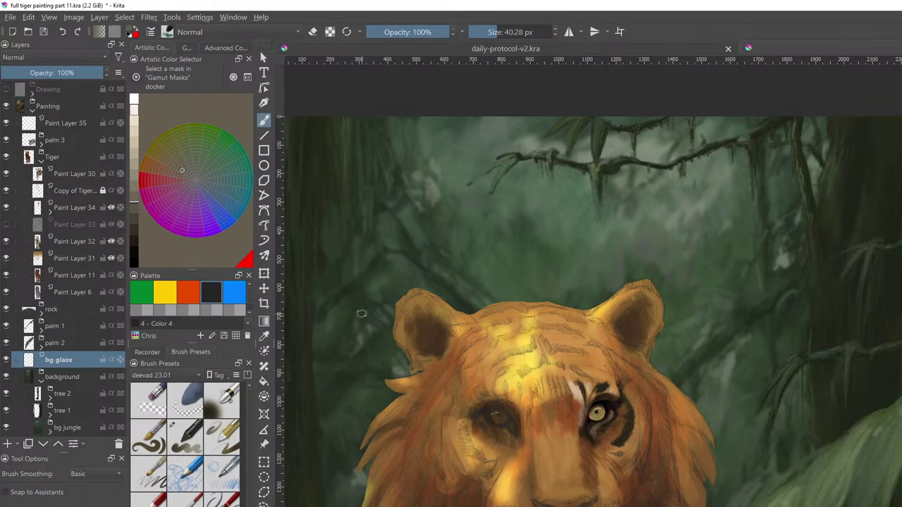
{"action": "left_click", "coordinate": [673, 220], "text": "ctrl"}
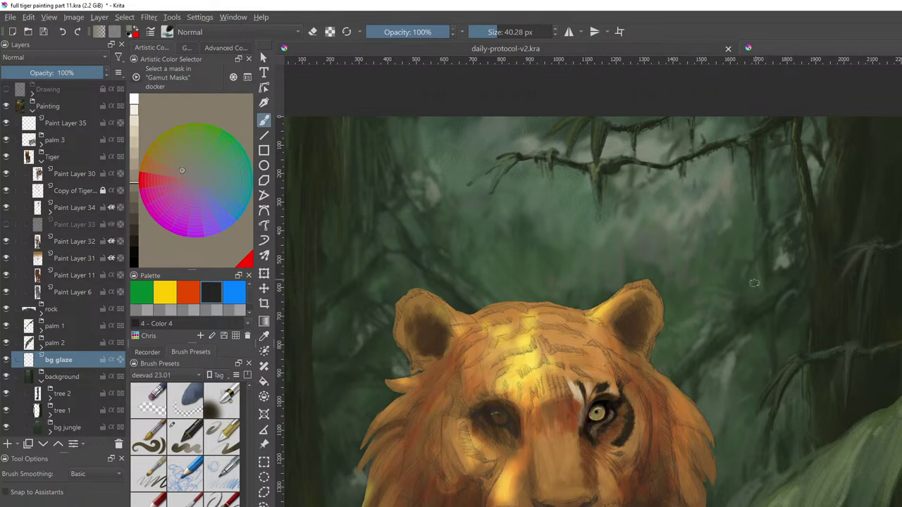
{"action": "left_click_drag", "start_coordinate": [771, 252], "coordinate": [739, 325]}
{"action": "scroll", "coordinate": [739, 324], "scroll_direction": "down", "scroll_amount": 3}
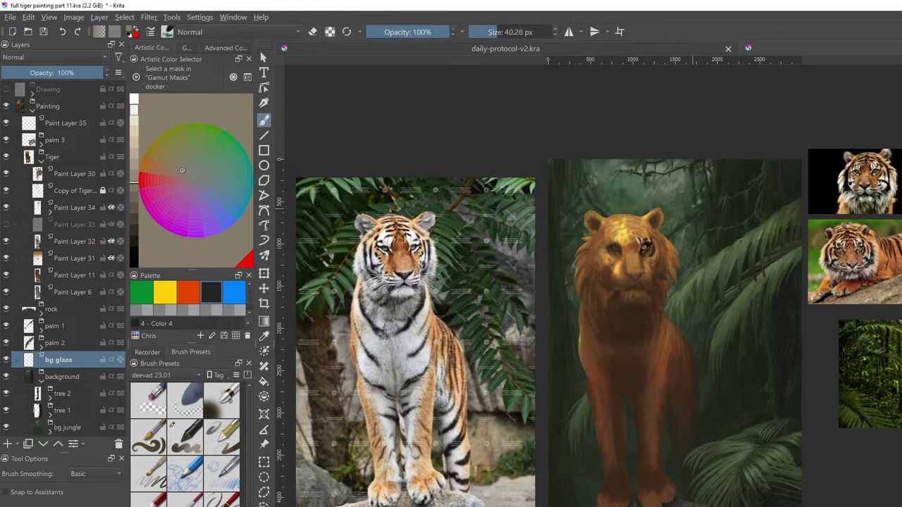
Choose a dark muted red on the colour wheel and work it into the sampled greens behind the tiger's head
{"action": "left_click", "coordinate": [705, 226], "text": "ctrl"}
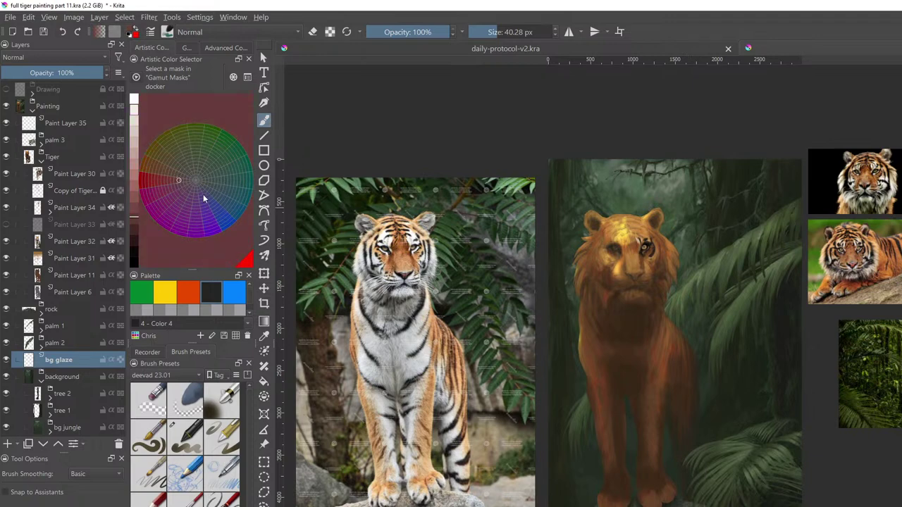
{"action": "left_click_drag", "start_coordinate": [697, 297], "coordinate": [765, 204]}
{"action": "left_click_drag", "start_coordinate": [742, 169], "coordinate": [815, 342]}
{"action": "mouse_move", "coordinate": [755, 81]}
{"action": "left_mouse_down"}
{"action": "mouse_move", "coordinate": [807, 314]}
{"action": "mouse_move", "coordinate": [859, 391]}
{"action": "left_mouse_up"}
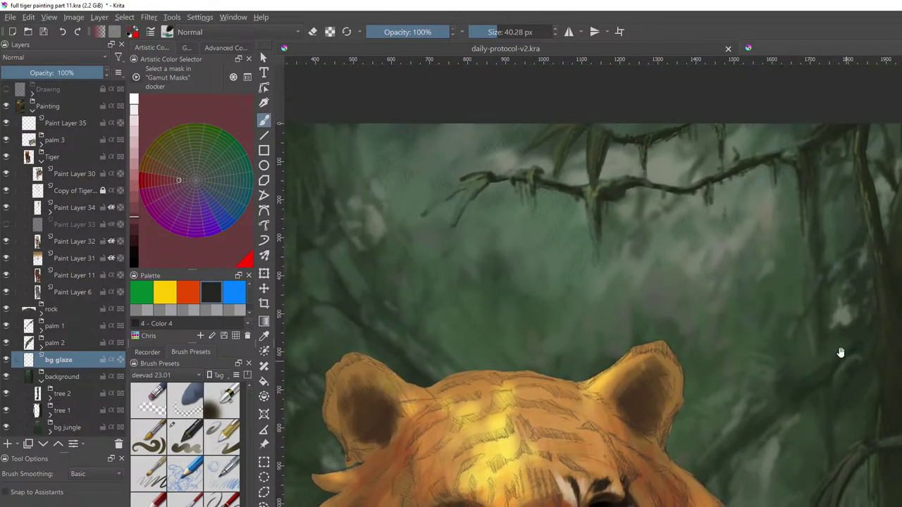
{"action": "left_click", "coordinate": [782, 285], "text": "ctrl"}
{"action": "mouse_move", "coordinate": [751, 330]}
{"action": "left_mouse_down"}
{"action": "mouse_move", "coordinate": [754, 318]}
{"action": "mouse_move", "coordinate": [743, 351]}
{"action": "mouse_move", "coordinate": [757, 332]}
{"action": "mouse_move", "coordinate": [725, 316]}
{"action": "left_mouse_up"}
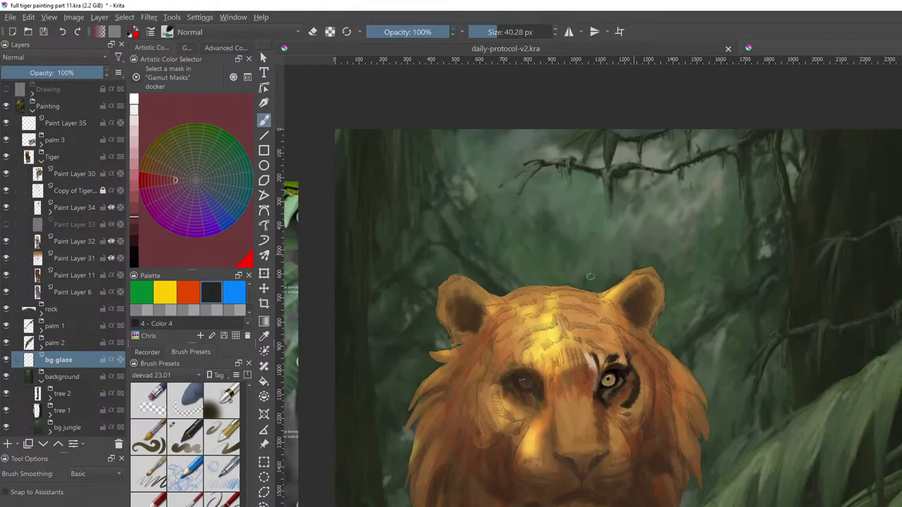
Hide the reference images so only the painting remains on the canvas
{"action": "scroll", "coordinate": [254, 433], "scroll_direction": "down", "scroll_amount": 5}
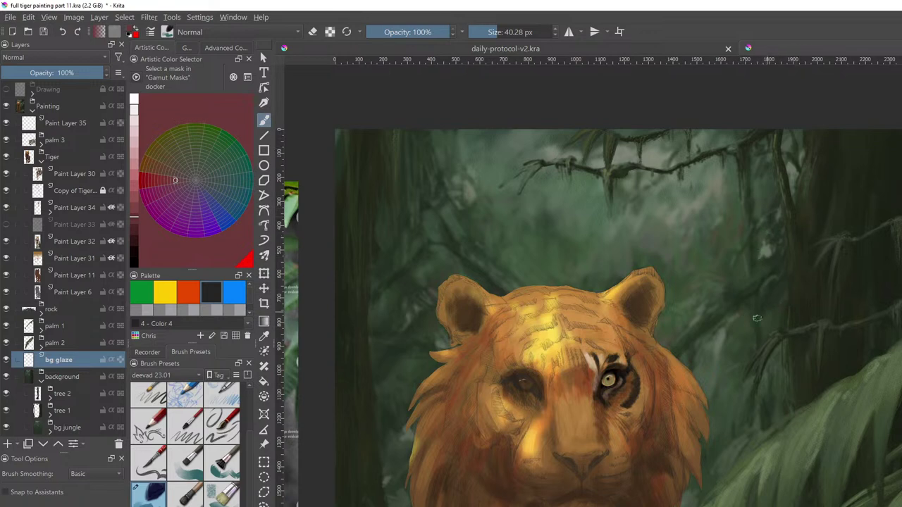
{"action": "scroll", "coordinate": [823, 261], "scroll_direction": "down", "scroll_amount": 3}
{"action": "mouse_move", "coordinate": [840, 373]}
{"action": "left_mouse_down"}
{"action": "mouse_move", "coordinate": [764, 278]}
{"action": "mouse_move", "coordinate": [784, 296]}
{"action": "left_mouse_up"}
{"action": "left_click", "coordinate": [73, 17]}
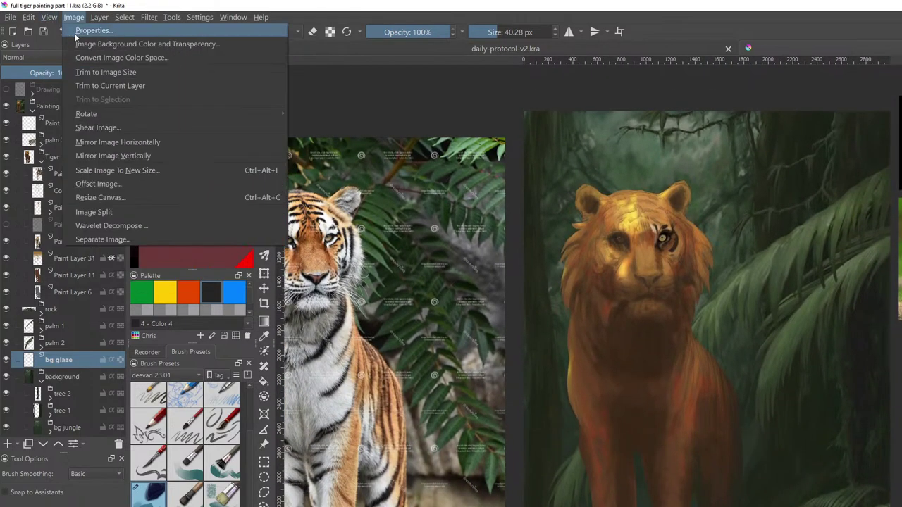
{"action": "mouse_move", "coordinate": [48, 17]}
{"action": "left_click", "coordinate": [69, 280]}
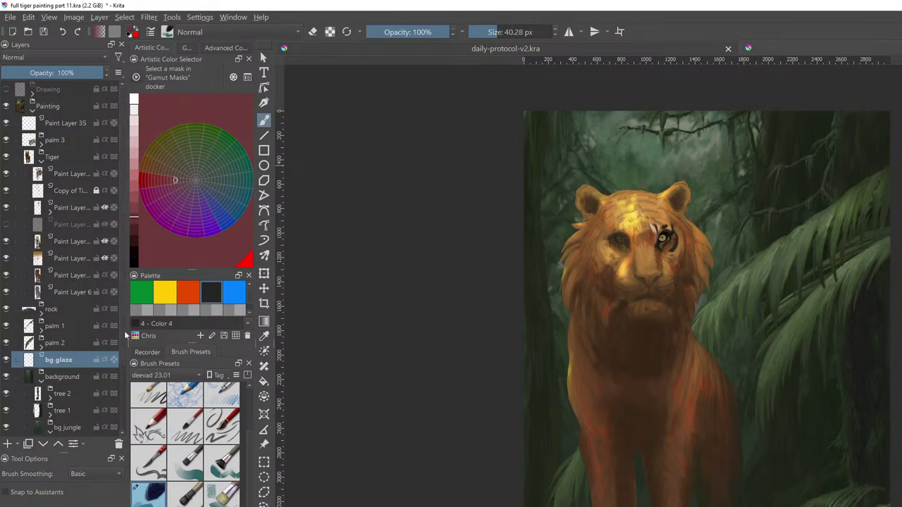
Try saturated purple in the misty background on the bg jungle group's 94% opacity paint layer, and undo it
{"action": "scroll", "coordinate": [113, 346], "scroll_direction": "down", "scroll_amount": 1}
{"action": "scroll", "coordinate": [121, 380], "scroll_direction": "down", "scroll_amount": 3}
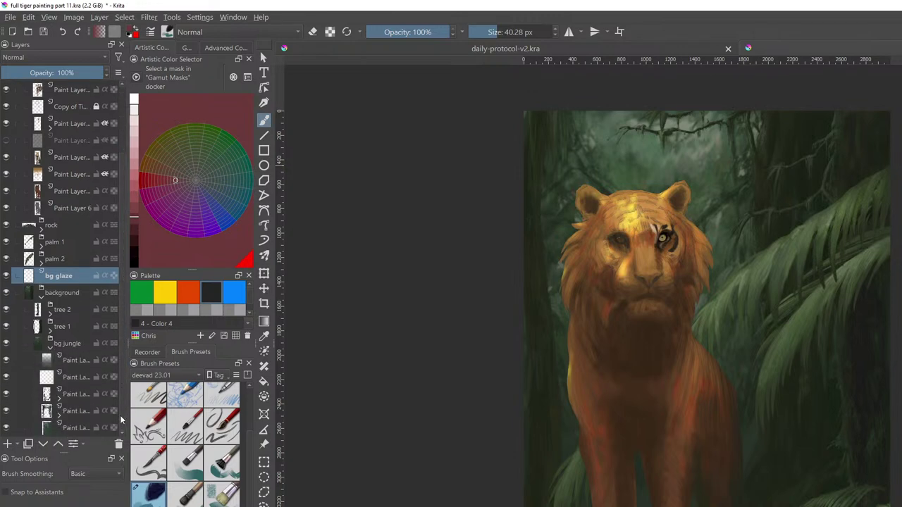
{"action": "left_click", "coordinate": [81, 411]}
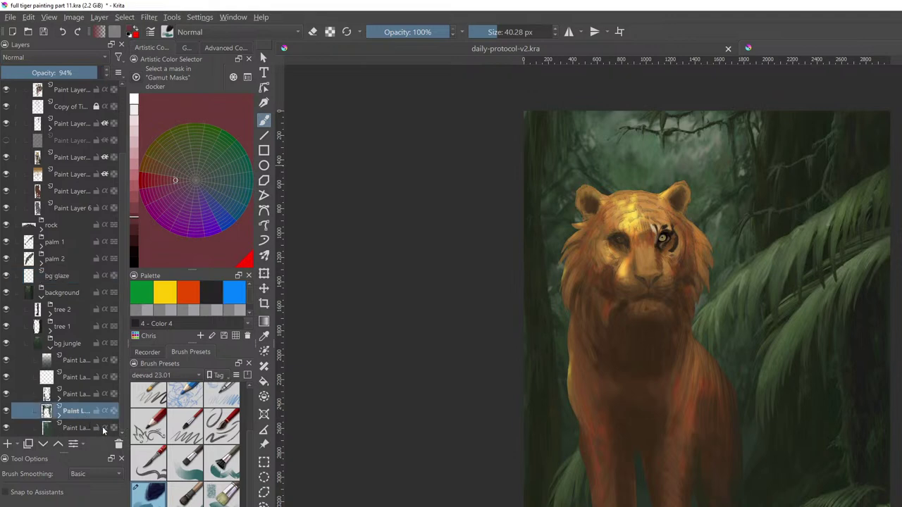
{"action": "mouse_move", "coordinate": [96, 402]}
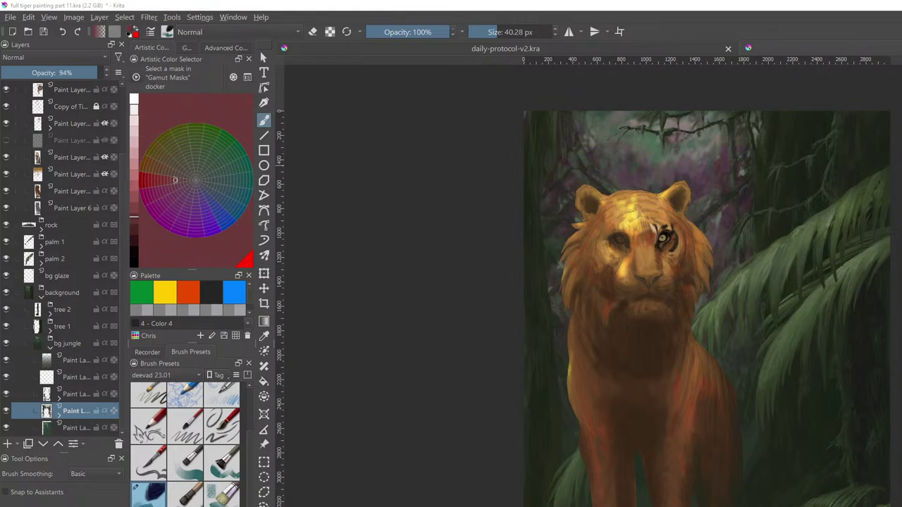
{"action": "key", "text": "ctrl+z"}
{"action": "key", "text": "ctrl+z"}
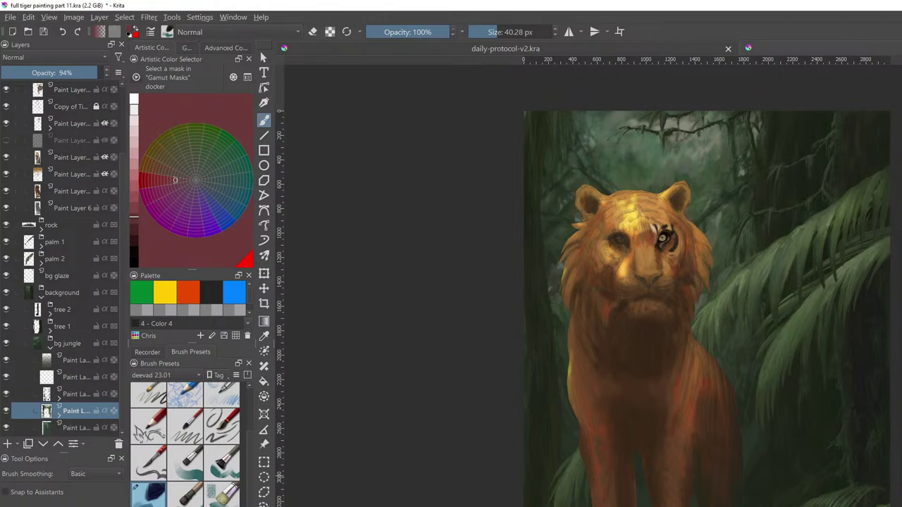
Select Paint Layer 30 in the Tiger group and show the reference images on the canvas
{"action": "scroll", "coordinate": [52, 351], "scroll_direction": "up", "scroll_amount": 2}
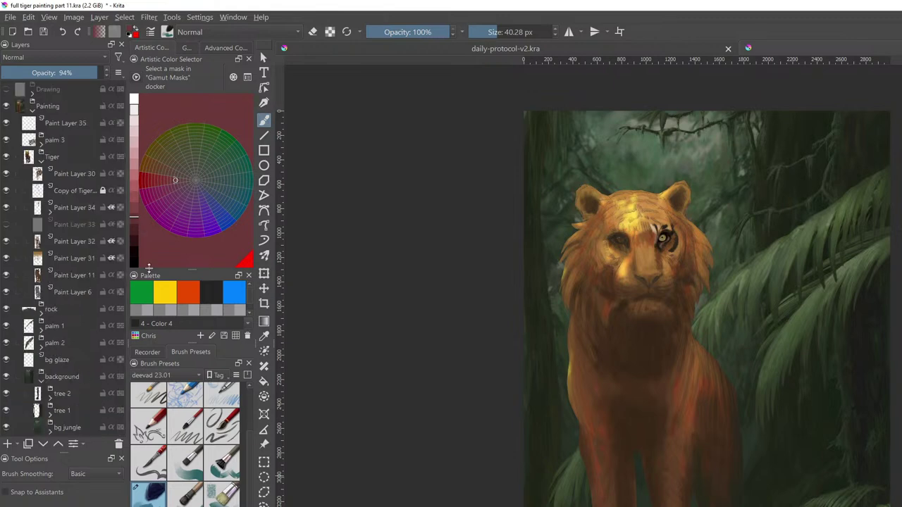
{"action": "left_click", "coordinate": [64, 173]}
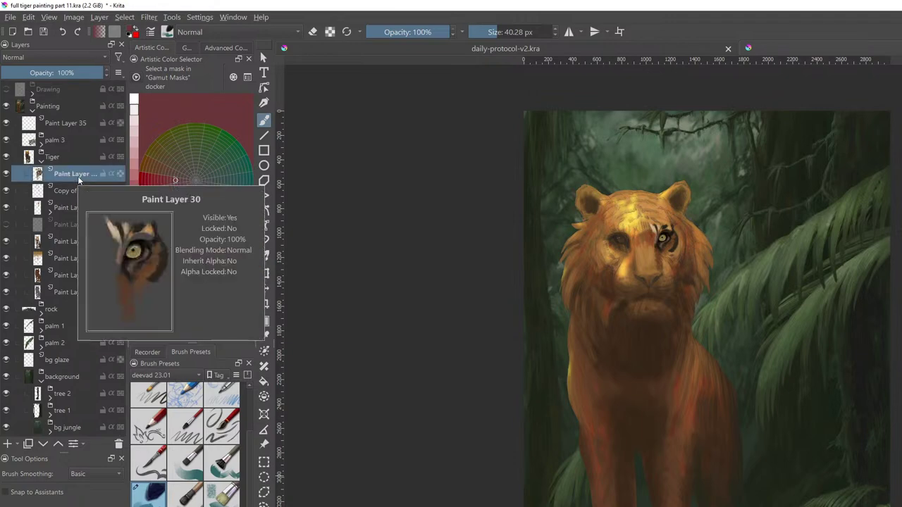
{"action": "left_click", "coordinate": [48, 17]}
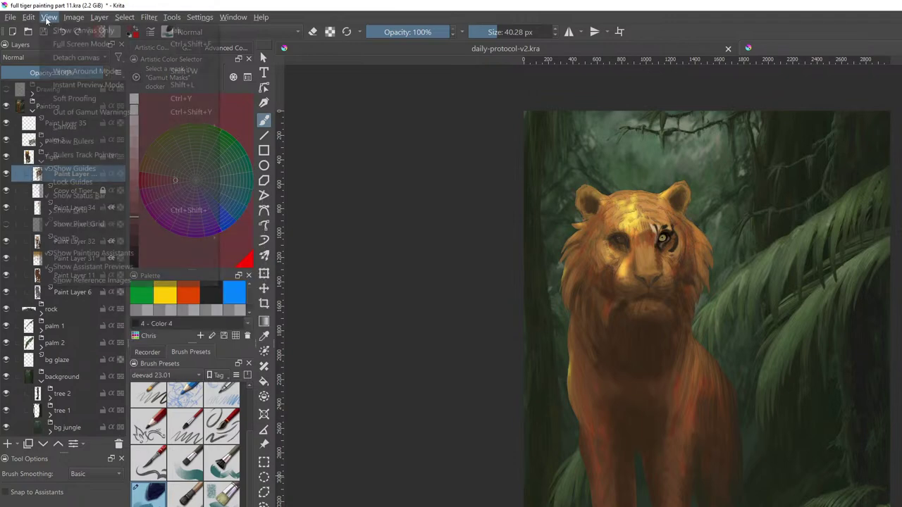
{"action": "left_click", "coordinate": [81, 280]}
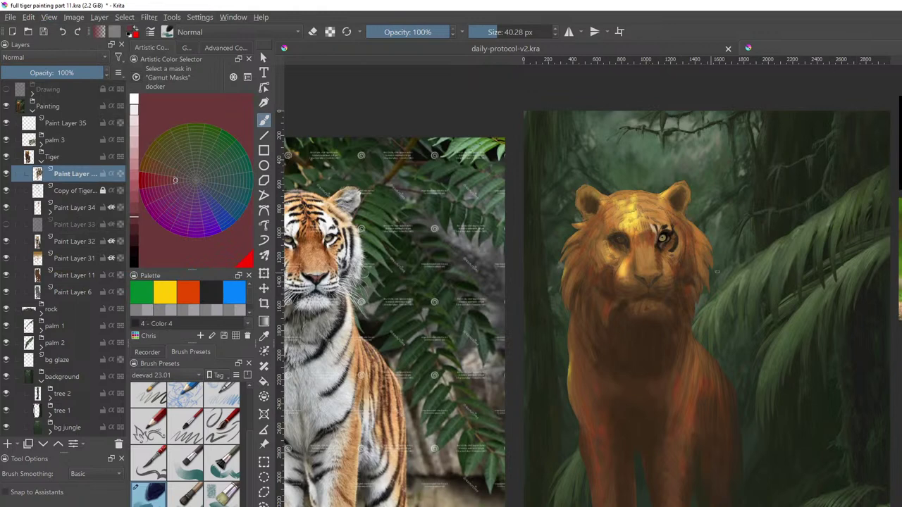
Move the green-background and black-background tiger reference photos onto the canvas beside the painted tiger's head
{"action": "key", "text": "shift+r"}
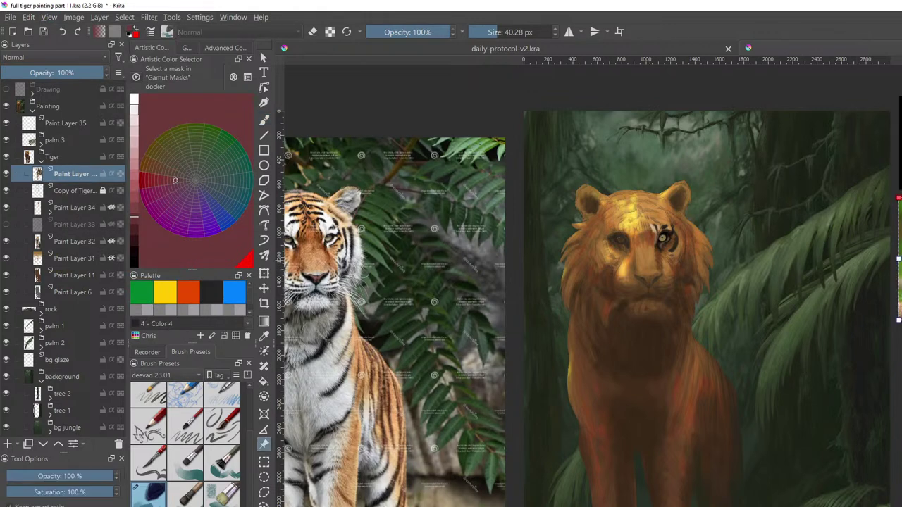
{"action": "left_click_drag", "start_coordinate": [900, 257], "coordinate": [832, 281]}
{"action": "left_click_drag", "start_coordinate": [900, 141], "coordinate": [797, 166]}
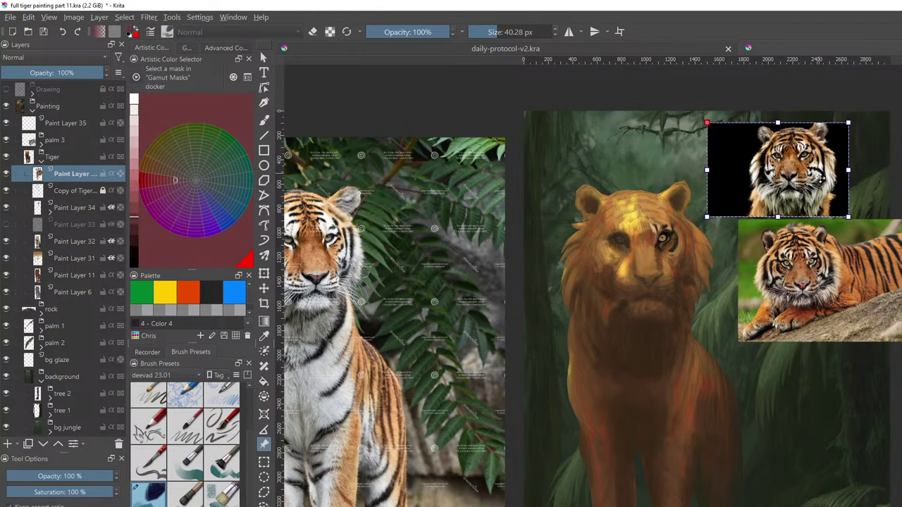
Switch to the 35 px brush preset, test muted red strokes on the green background beside the mane, and undo them
{"action": "key", "text": "1"}
{"action": "left_click_drag", "start_coordinate": [833, 287], "coordinate": [773, 506]}
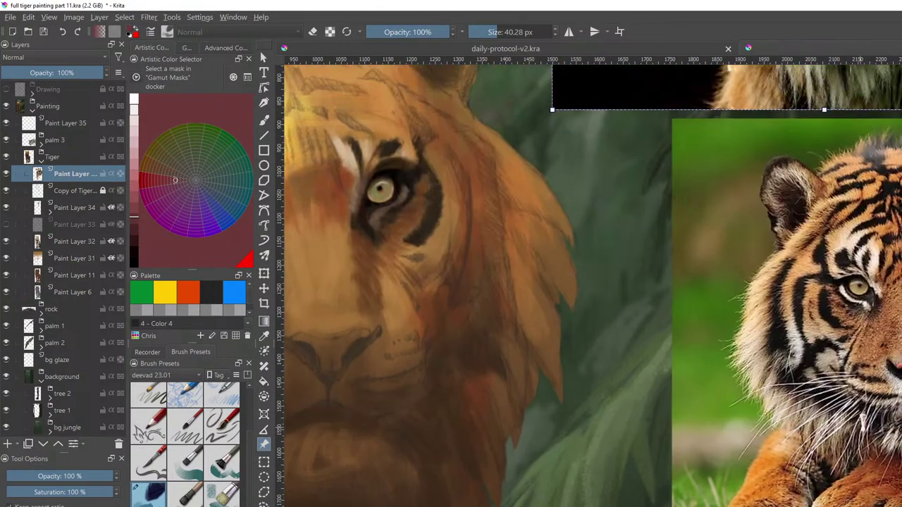
{"action": "left_click_drag", "start_coordinate": [728, 449], "coordinate": [896, 468]}
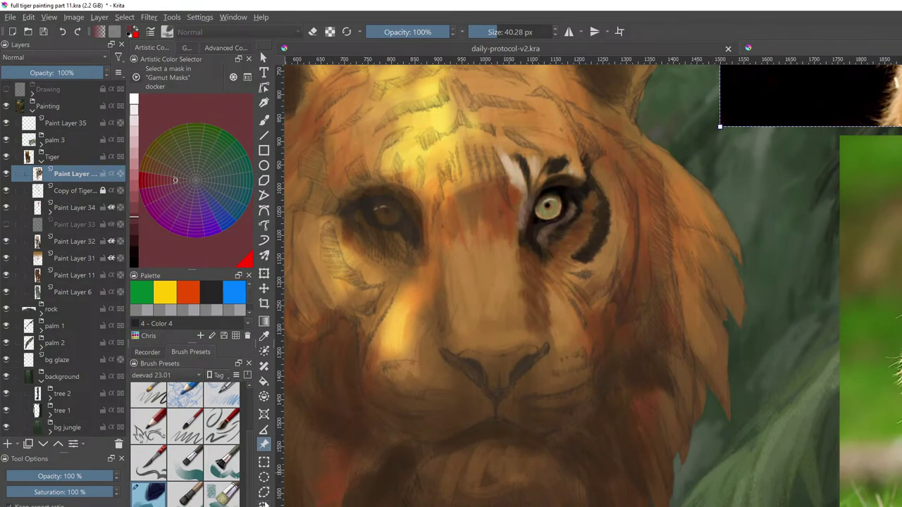
{"action": "scroll", "coordinate": [250, 453], "scroll_direction": "up", "scroll_amount": 1}
{"action": "scroll", "coordinate": [250, 453], "scroll_direction": "up", "scroll_amount": 1}
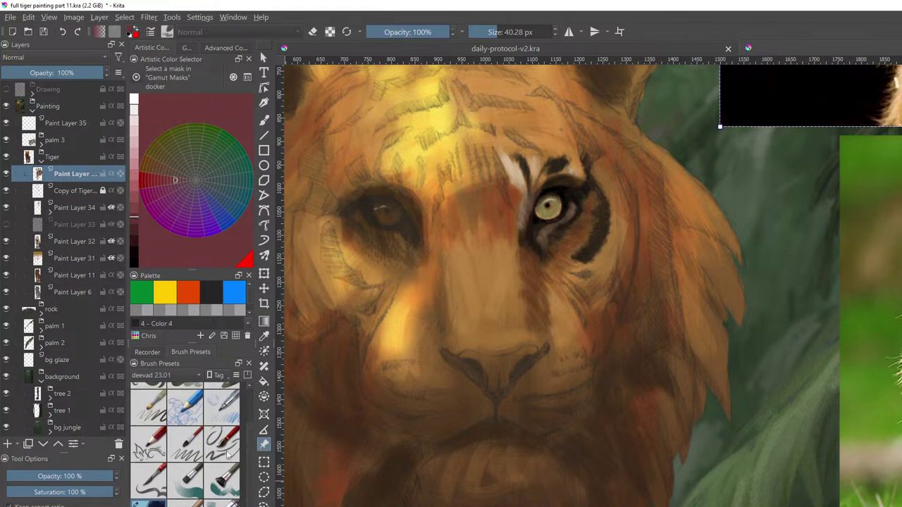
{"action": "left_click", "coordinate": [222, 443]}
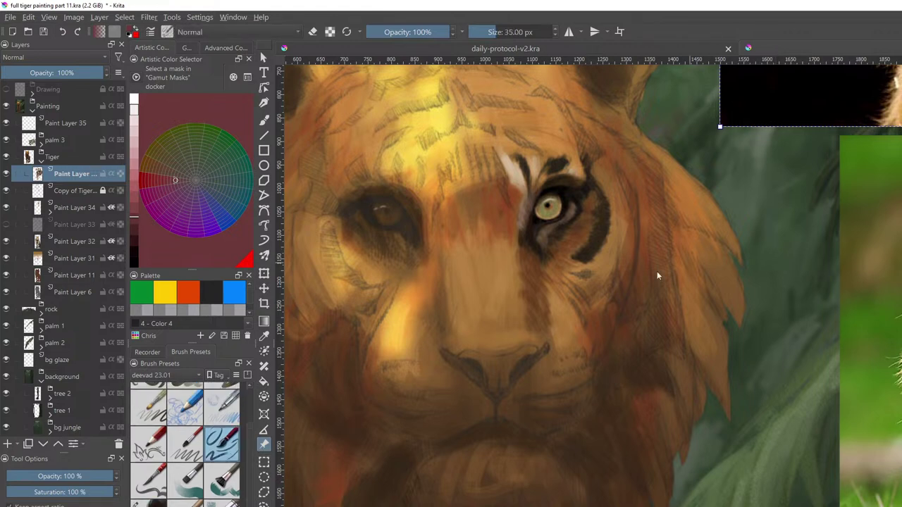
{"action": "key", "text": "b"}
{"action": "mouse_move", "coordinate": [772, 238]}
{"action": "left_mouse_down"}
{"action": "mouse_move", "coordinate": [763, 281]}
{"action": "mouse_move", "coordinate": [773, 271]}
{"action": "left_mouse_up"}
{"action": "left_click_drag", "start_coordinate": [792, 236], "coordinate": [780, 303]}
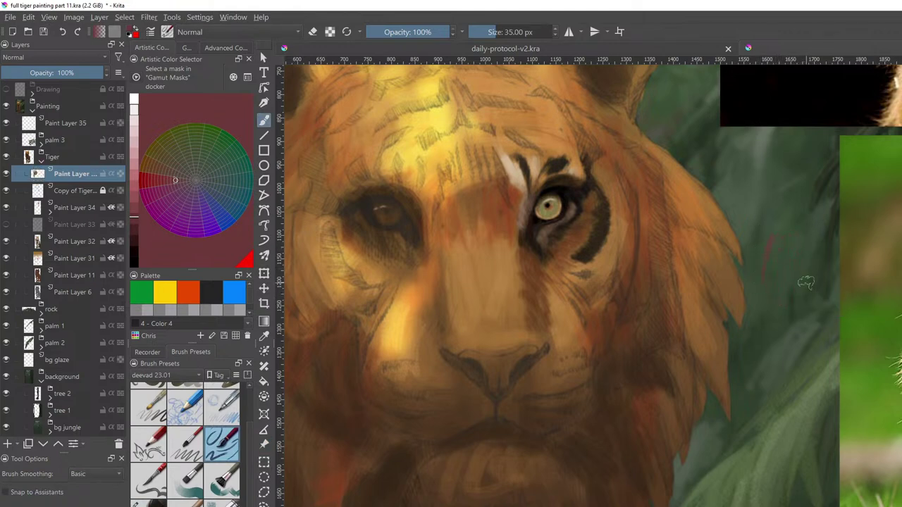
{"action": "key", "text": "ctrl+z"}
{"action": "key", "text": "ctrl+z"}
{"action": "key", "text": "ctrl+z"}
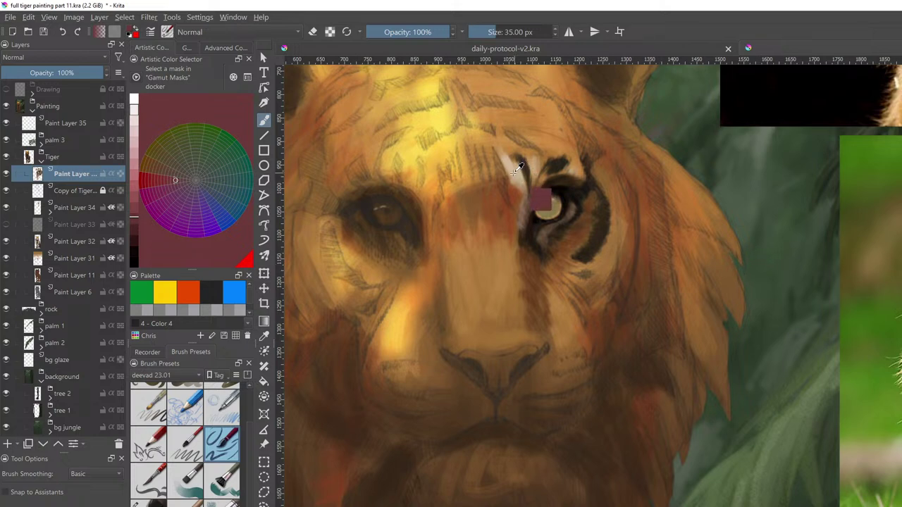
Sample the light marking above the painted tiger's eye and compare it with the facial whites in the black-background reference photo
{"action": "left_click", "coordinate": [515, 173], "text": "ctrl"}
{"action": "left_click_drag", "start_coordinate": [515, 173], "coordinate": [507, 164]}
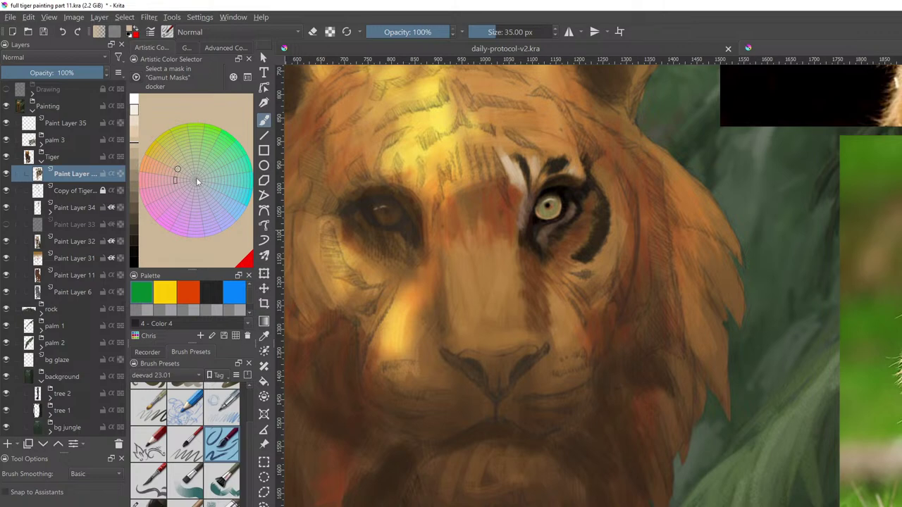
{"action": "left_click_drag", "start_coordinate": [508, 148], "coordinate": [445, 401]}
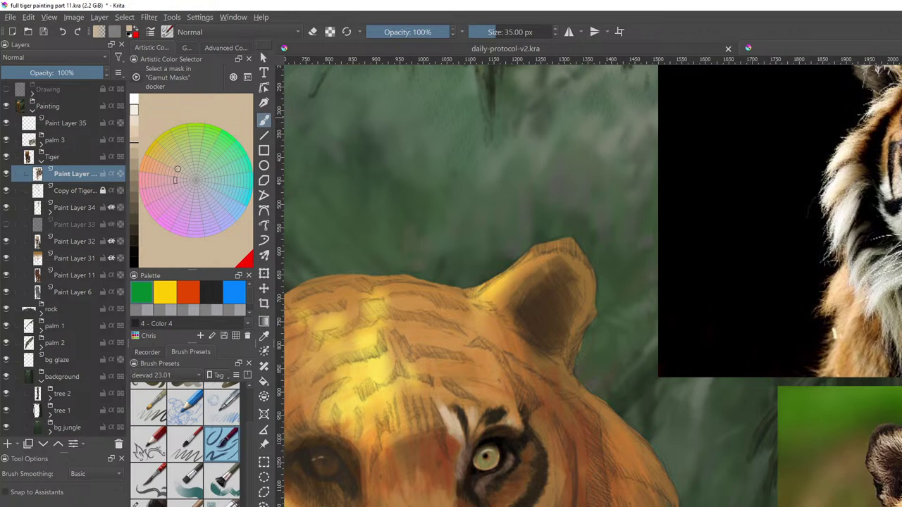
{"action": "left_click", "coordinate": [876, 118], "text": "ctrl"}
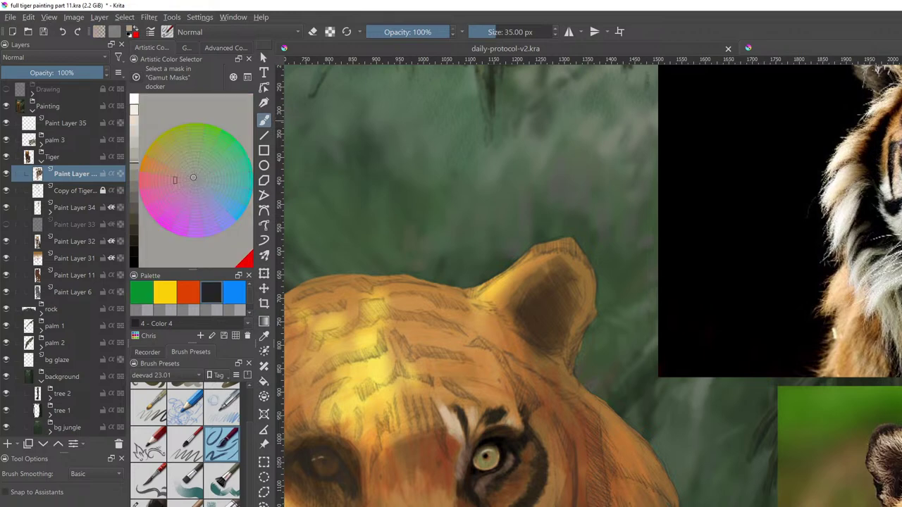
{"action": "left_click", "coordinate": [876, 122], "text": "ctrl"}
{"action": "left_click", "coordinate": [174, 164]}
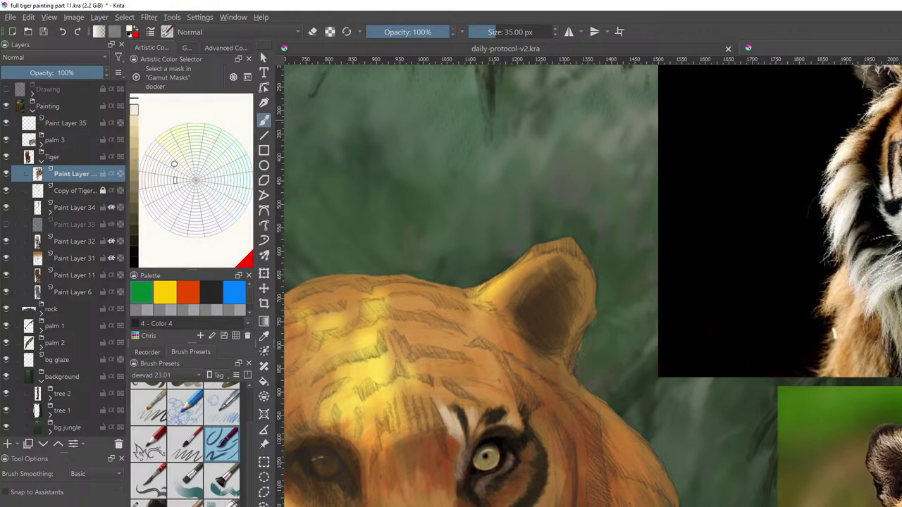
{"action": "left_click", "coordinate": [158, 136]}
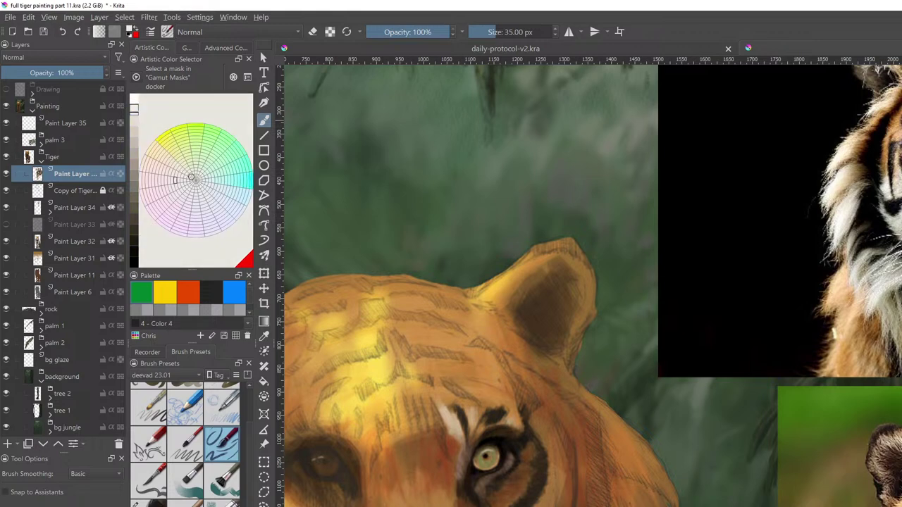
{"action": "left_click", "coordinate": [185, 167]}
{"action": "mouse_move", "coordinate": [166, 131]}
{"action": "left_mouse_down"}
{"action": "mouse_move", "coordinate": [153, 141]}
{"action": "mouse_move", "coordinate": [160, 162]}
{"action": "mouse_move", "coordinate": [153, 142]}
{"action": "left_mouse_up"}
Sample several white tones from the muzzle and ruff fur in the black-background reference photo
{"action": "left_click", "coordinate": [896, 224], "text": "ctrl"}
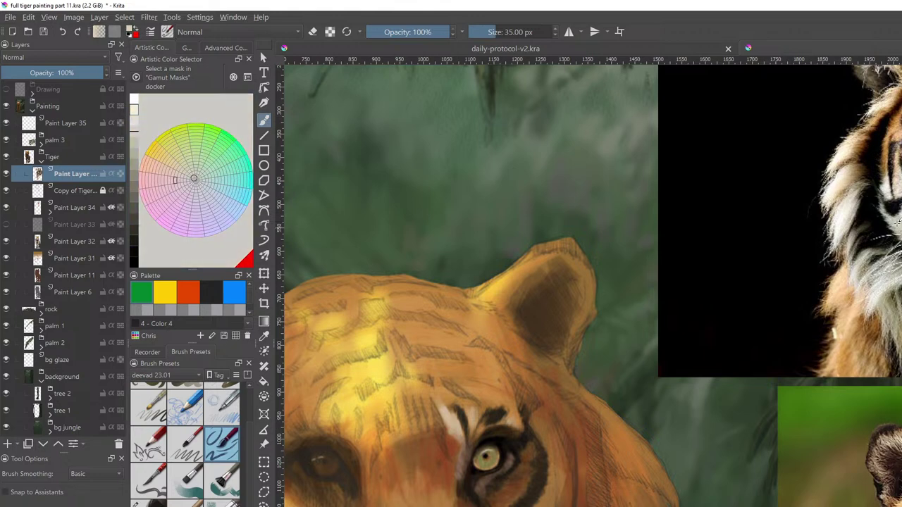
{"action": "left_click", "coordinate": [899, 225], "text": "ctrl"}
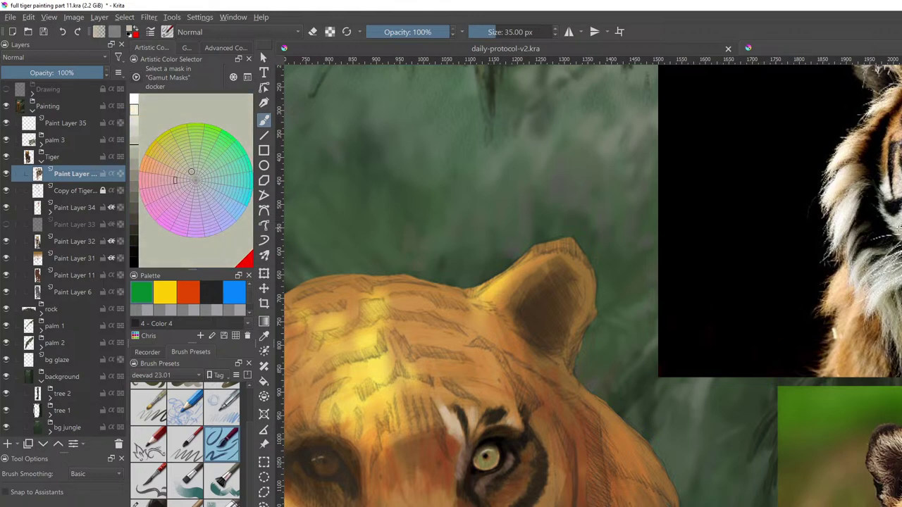
{"action": "left_click", "coordinate": [899, 224], "text": "ctrl"}
{"action": "left_click_drag", "start_coordinate": [892, 276], "coordinate": [895, 267]}
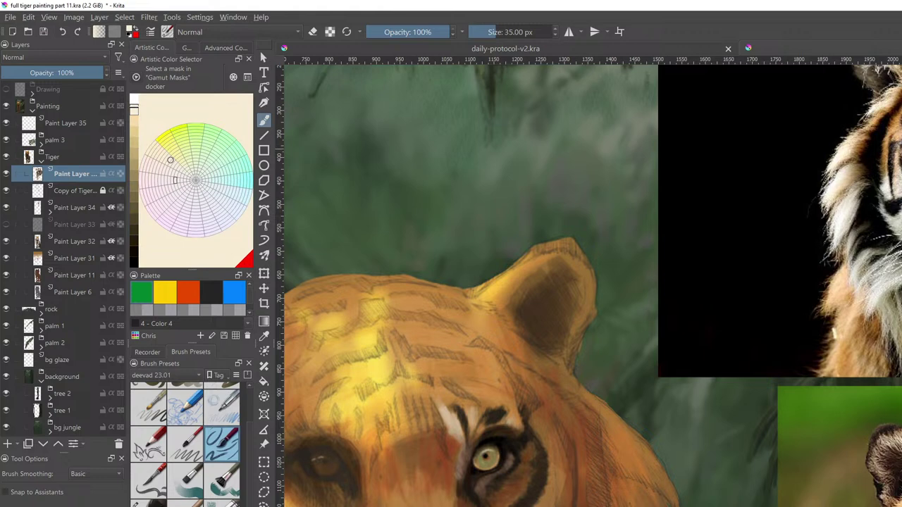
Reduce the brush to about 14.5 px and sample dark stripe tones from the reference tiger
{"action": "left_click_drag", "start_coordinate": [765, 371], "coordinate": [877, 264]}
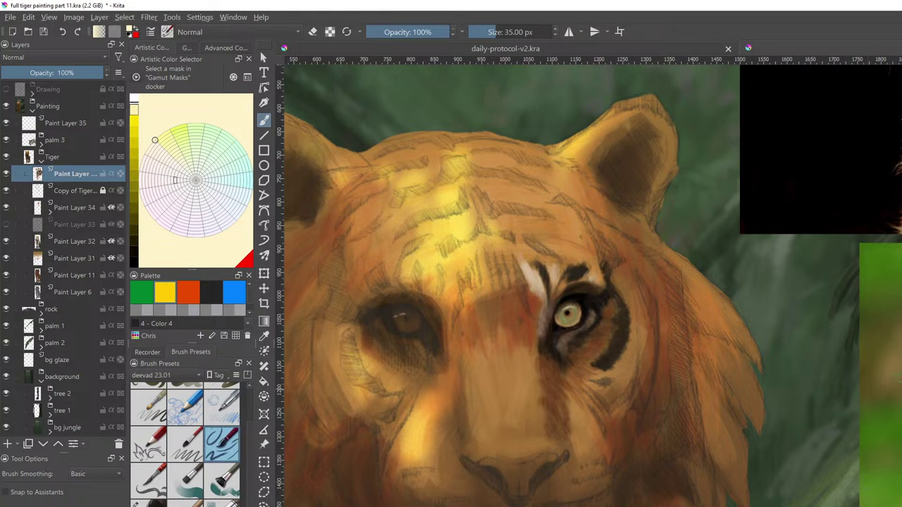
{"action": "left_click_drag", "start_coordinate": [879, 382], "coordinate": [882, 336]}
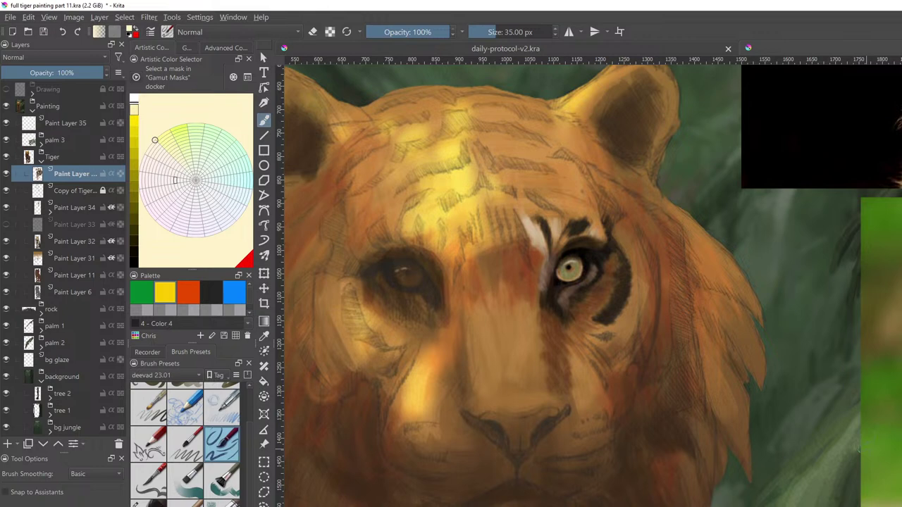
{"action": "left_click", "coordinate": [899, 339], "text": "ctrl"}
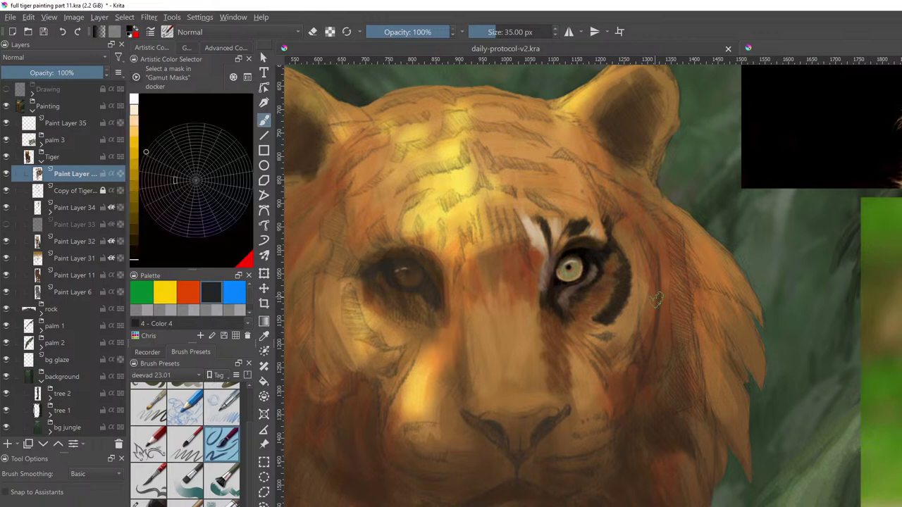
{"action": "left_click_drag", "start_coordinate": [656, 267], "coordinate": [650, 266], "text": "shift"}
{"action": "left_click", "coordinate": [895, 412], "text": "ctrl"}
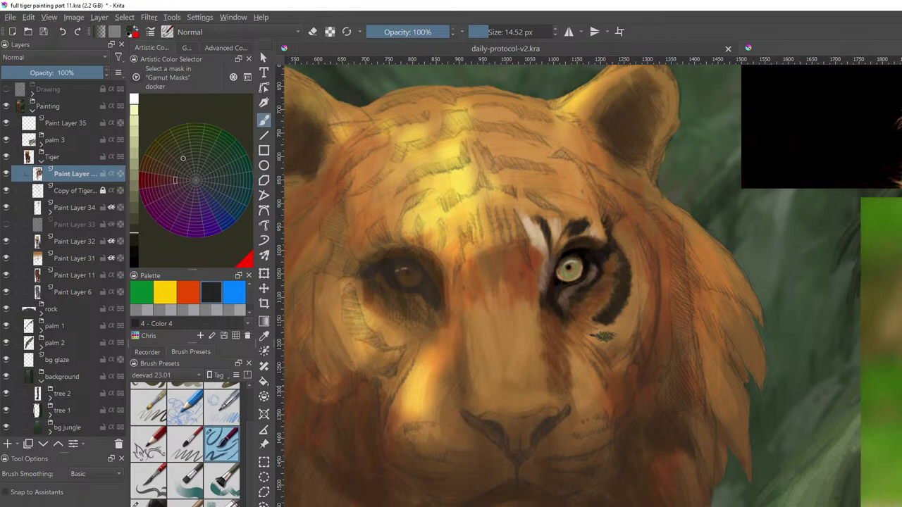
Darken the sampled colour, compare dark hues on the colour wheel, and pick a very dark, muted warm brown
{"action": "key", "text": "k"}
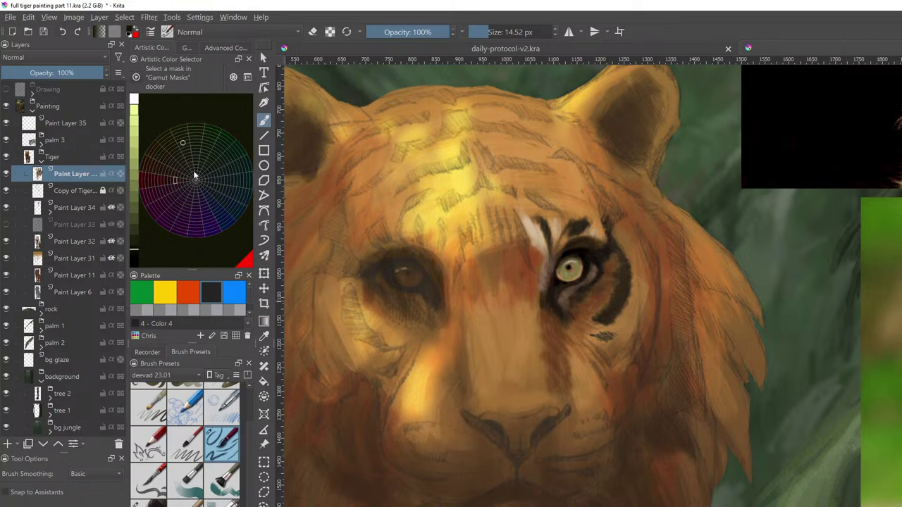
{"action": "left_click", "coordinate": [137, 247]}
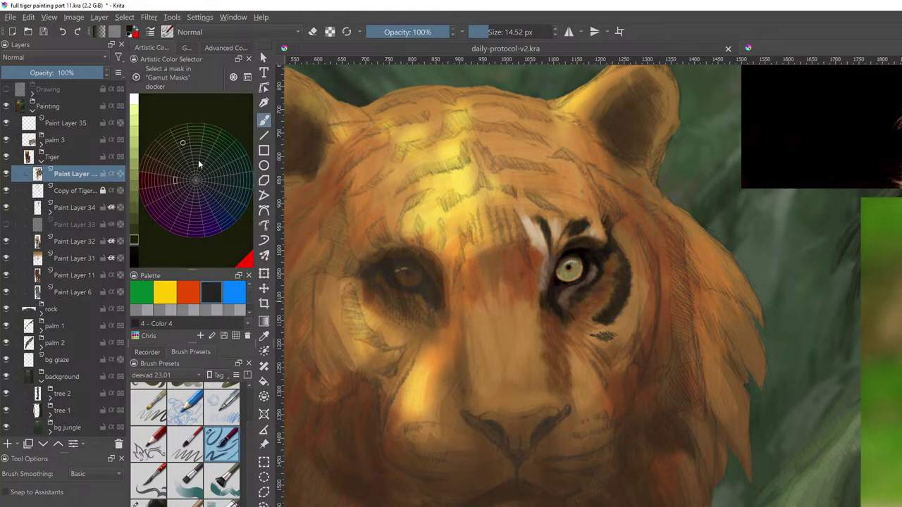
{"action": "left_click", "coordinate": [176, 175]}
{"action": "left_click", "coordinate": [176, 186]}
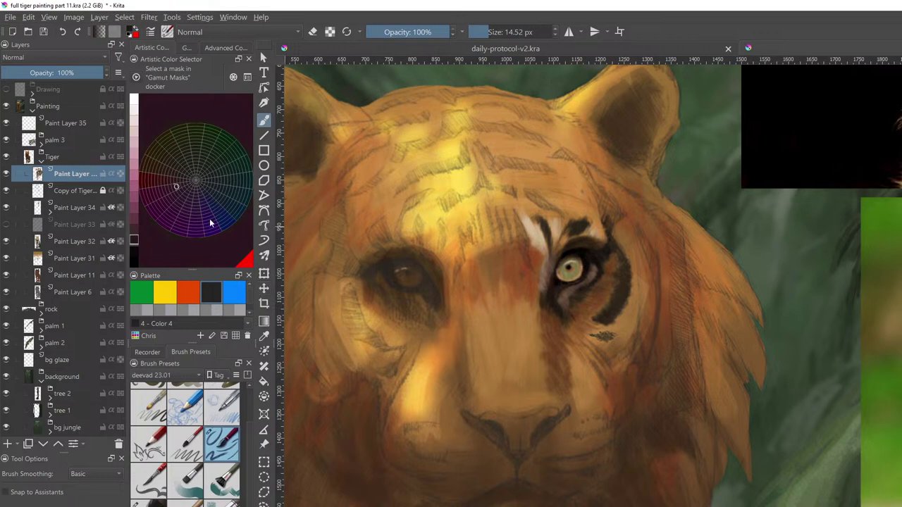
{"action": "left_click", "coordinate": [176, 174]}
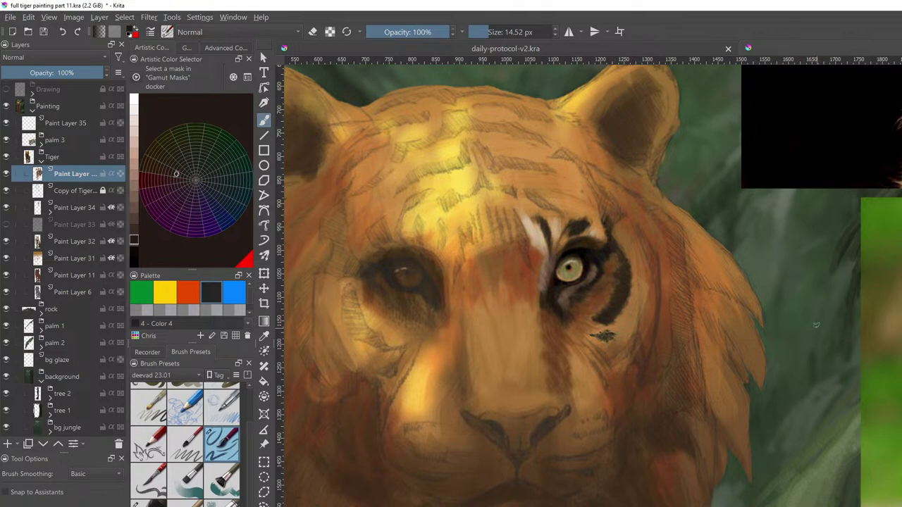
Try the dark brown on the green background and on the cheek below the painted eye, and undo the strokes
{"action": "mouse_move", "coordinate": [808, 310]}
{"action": "left_mouse_down"}
{"action": "mouse_move", "coordinate": [801, 361]}
{"action": "mouse_move", "coordinate": [819, 350]}
{"action": "left_mouse_up"}
{"action": "key", "text": "ctrl+z"}
{"action": "left_click_drag", "start_coordinate": [628, 330], "coordinate": [643, 301]}
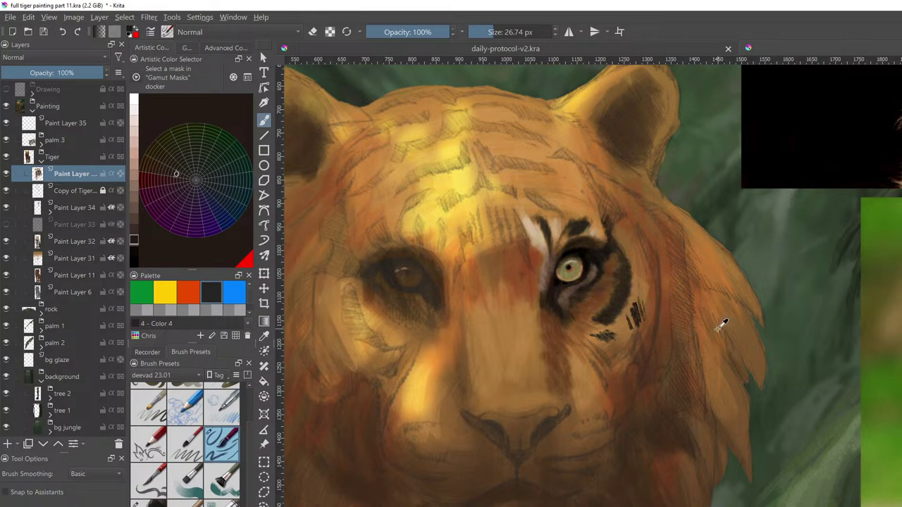
{"action": "key", "text": "ctrl+z"}
{"action": "key", "text": "ctrl+z"}
{"action": "key", "text": "ctrl+z"}
{"action": "key", "text": "ctrl+z"}
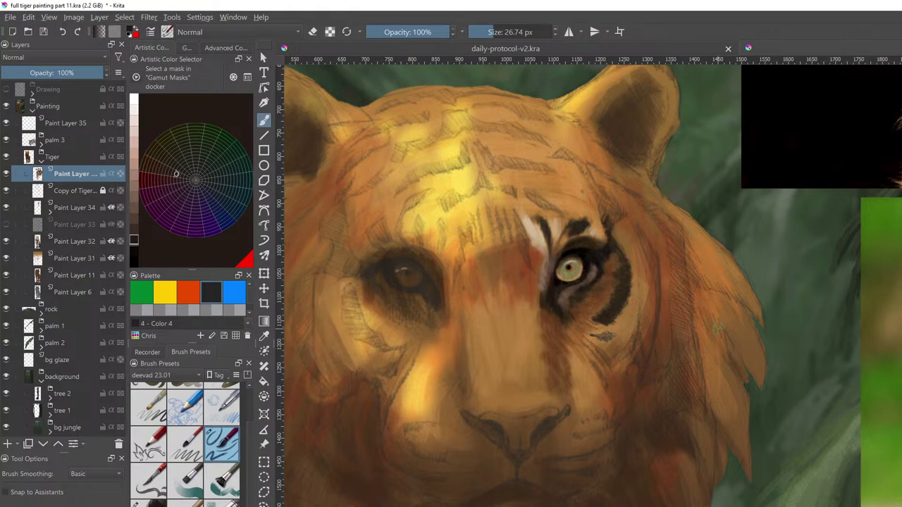
Switch to the 55 px green bristle brush preset, test it on the mane's edge, and undo the test strokes
{"action": "mouse_move", "coordinate": [250, 442]}
{"action": "left_mouse_down"}
{"action": "mouse_move", "coordinate": [248, 406]}
{"action": "mouse_move", "coordinate": [248, 501]}
{"action": "left_mouse_up"}
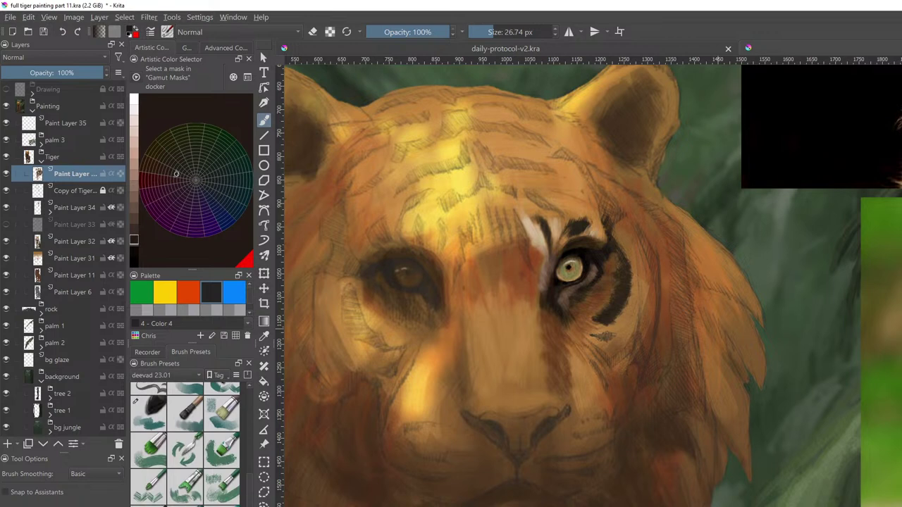
{"action": "left_click", "coordinate": [186, 488]}
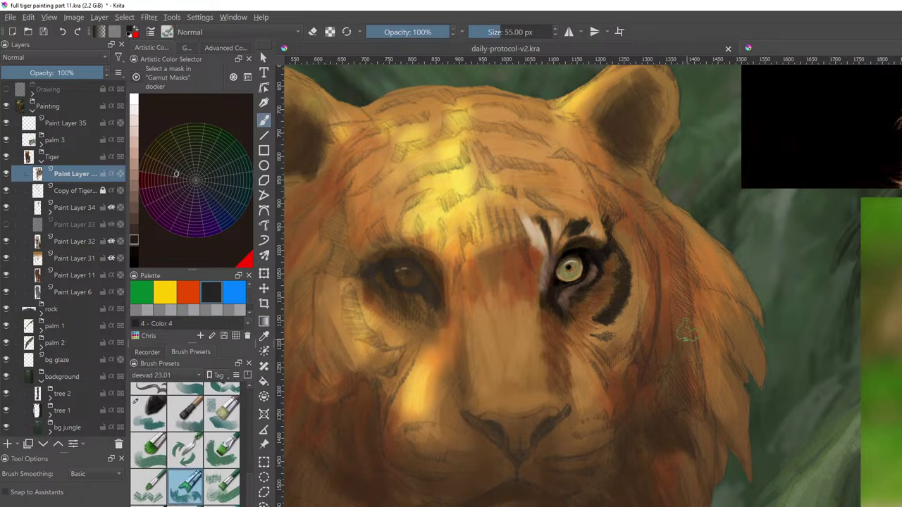
{"action": "mouse_move", "coordinate": [717, 344]}
{"action": "left_mouse_down"}
{"action": "mouse_move", "coordinate": [719, 366]}
{"action": "mouse_move", "coordinate": [710, 345]}
{"action": "mouse_move", "coordinate": [722, 370]}
{"action": "mouse_move", "coordinate": [730, 363]}
{"action": "left_mouse_up"}
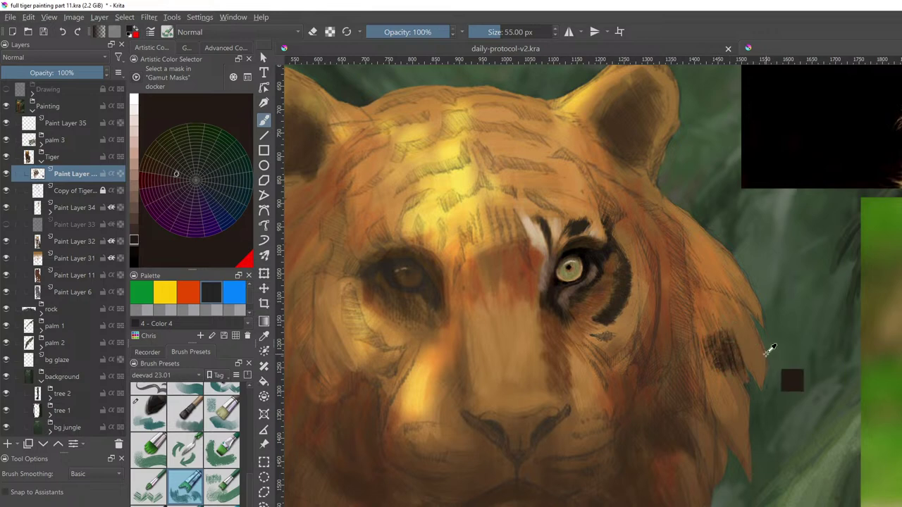
{"action": "key", "text": "ctrl+z"}
{"action": "key", "text": "ctrl+z"}
Reduce the brush to about 18 px and paint the dark stripe marks below and beside the tiger's finished eye, sampling the existing stripe colour
{"action": "mouse_move", "coordinate": [642, 339]}
{"action": "left_mouse_down", "text": "shift"}
{"action": "mouse_move", "coordinate": [627, 339]}
{"action": "mouse_move", "coordinate": [642, 341]}
{"action": "left_mouse_up", "text": "shift"}
{"action": "left_click", "coordinate": [595, 337]}
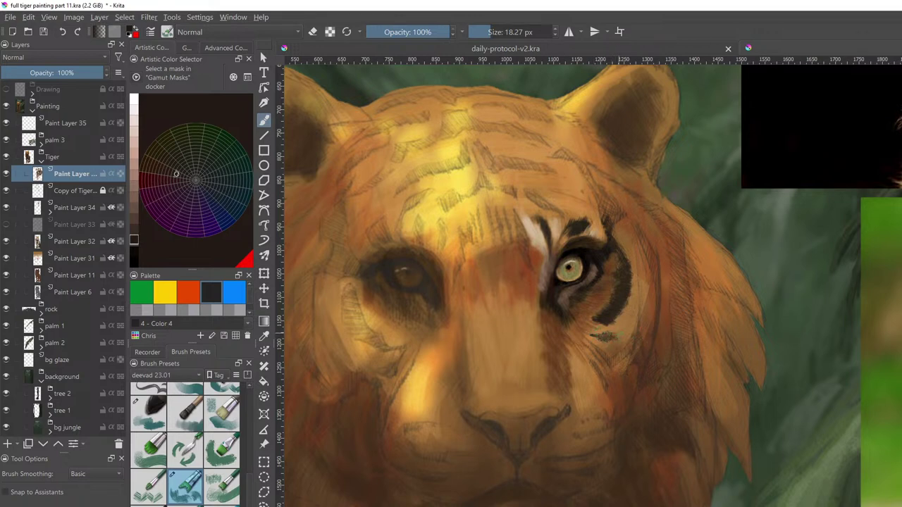
{"action": "mouse_move", "coordinate": [615, 335]}
{"action": "left_mouse_down"}
{"action": "mouse_move", "coordinate": [593, 335]}
{"action": "mouse_move", "coordinate": [612, 337]}
{"action": "left_mouse_up"}
{"action": "left_click", "coordinate": [603, 315], "text": "ctrl"}
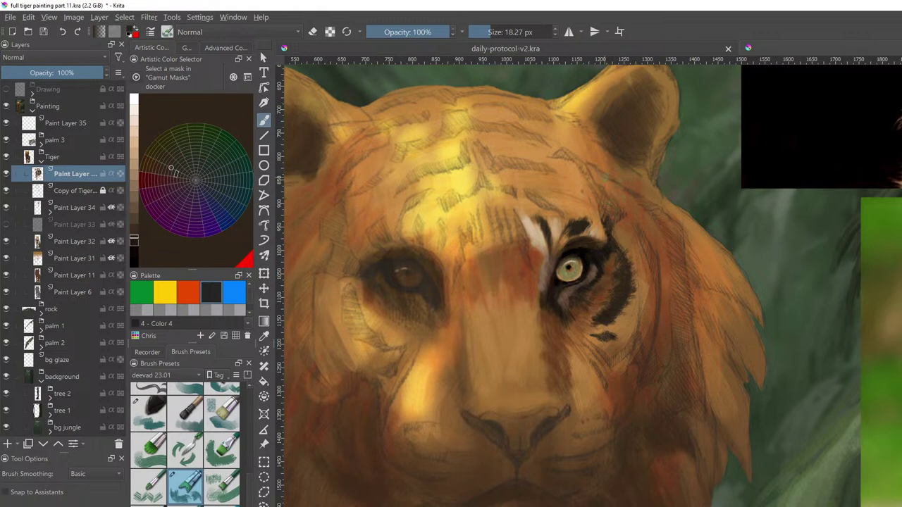
Paint a dark stripe rising from the outer brow of the finished eye, trying a sampled reference black and a very dark, muted olive
{"action": "mouse_move", "coordinate": [597, 185]}
{"action": "left_mouse_down"}
{"action": "mouse_move", "coordinate": [603, 205]}
{"action": "mouse_move", "coordinate": [612, 196]}
{"action": "mouse_move", "coordinate": [613, 229]}
{"action": "left_mouse_up"}
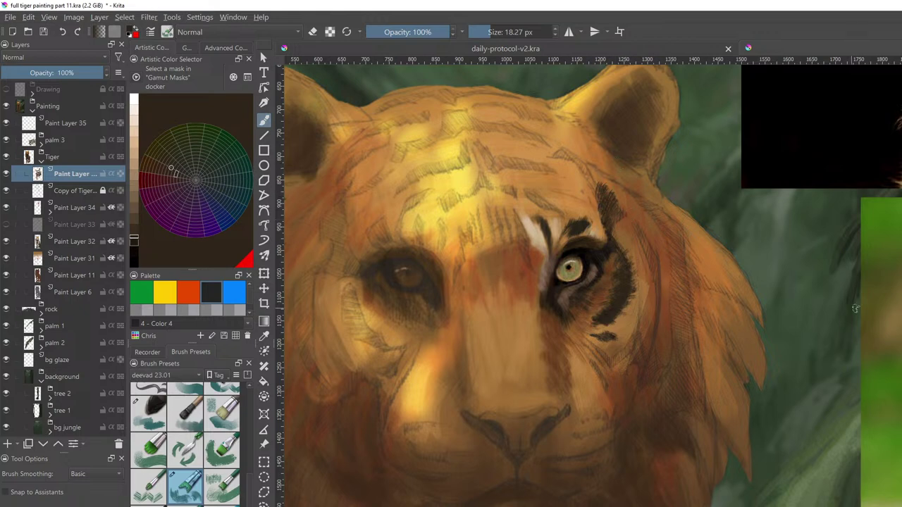
{"action": "left_click", "coordinate": [898, 274], "text": "ctrl"}
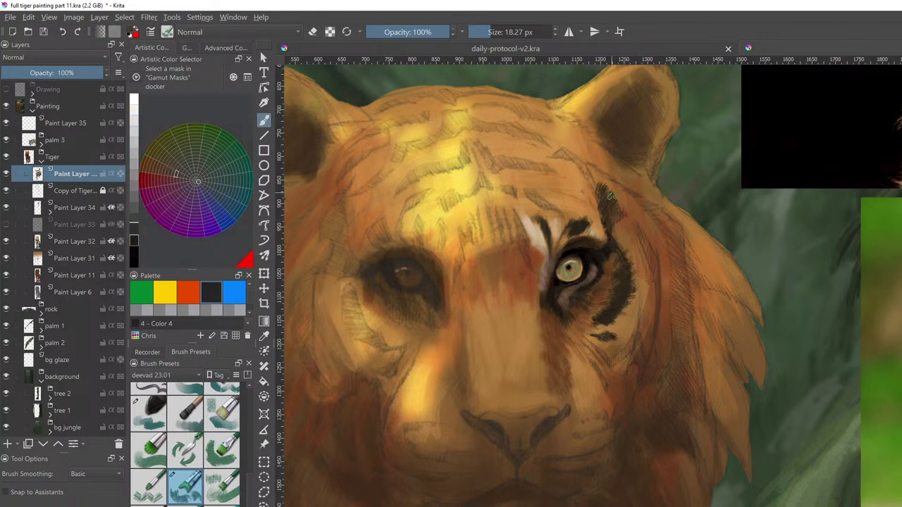
{"action": "left_click_drag", "start_coordinate": [610, 196], "coordinate": [612, 213]}
{"action": "key", "text": "k"}
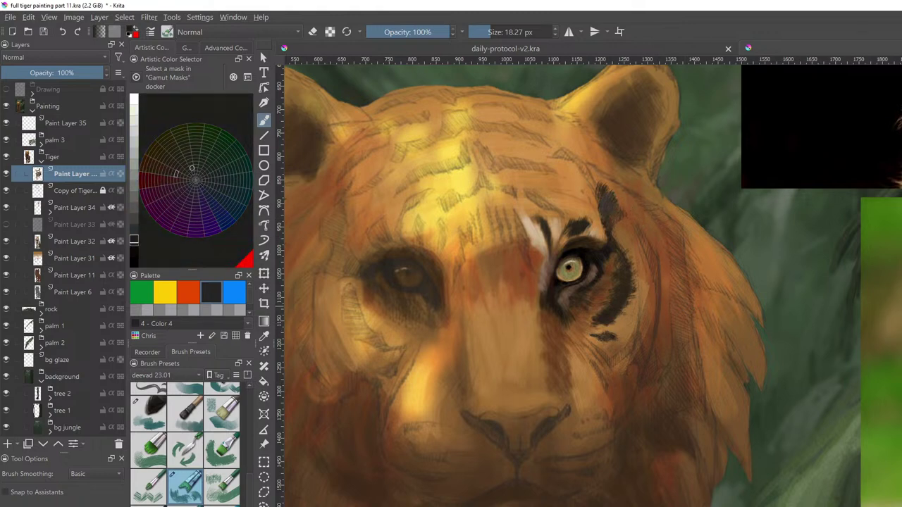
{"action": "left_click", "coordinate": [192, 167]}
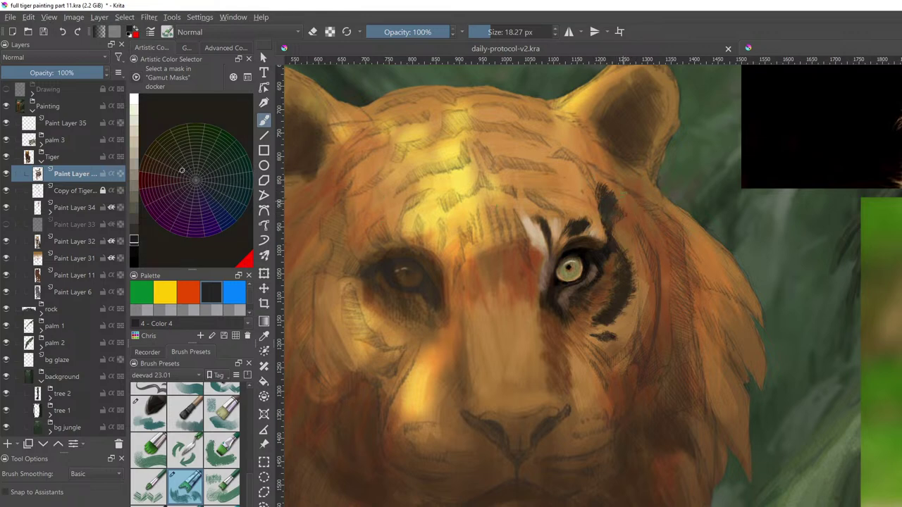
Widen the brow stripe on both sides with very dark brown and give it ragged fur edges
{"action": "left_click", "coordinate": [622, 207]}
{"action": "left_click_drag", "start_coordinate": [617, 209], "coordinate": [622, 202]}
{"action": "mouse_move", "coordinate": [604, 196]}
{"action": "left_mouse_down"}
{"action": "mouse_move", "coordinate": [605, 204]}
{"action": "mouse_move", "coordinate": [601, 189]}
{"action": "mouse_move", "coordinate": [596, 206]}
{"action": "left_mouse_up"}
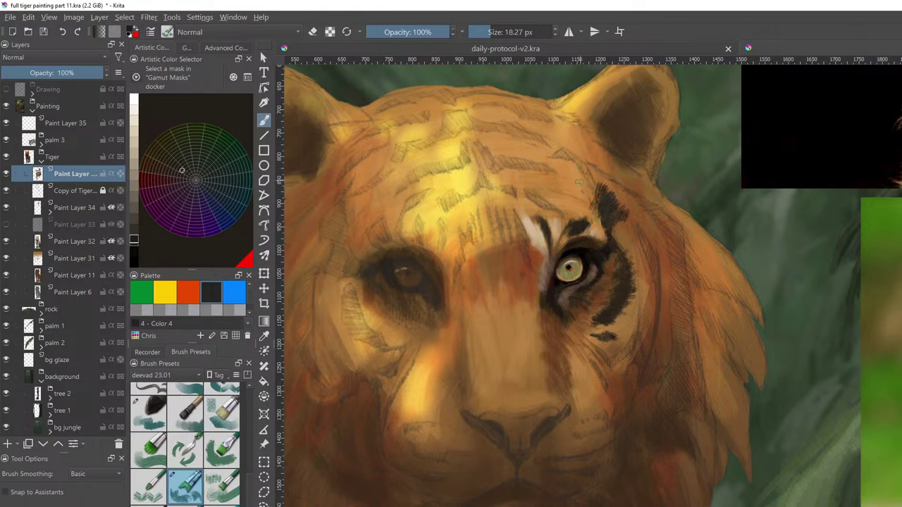
{"action": "left_click_drag", "start_coordinate": [593, 199], "coordinate": [598, 186]}
Paint a thin dark stripe across the forehead in slightly lightened brown, joining it to the brow stripe
{"action": "mouse_move", "coordinate": [561, 154]}
{"action": "left_mouse_down"}
{"action": "mouse_move", "coordinate": [572, 163]}
{"action": "mouse_move", "coordinate": [566, 152]}
{"action": "left_mouse_up"}
{"action": "key", "text": "l"}
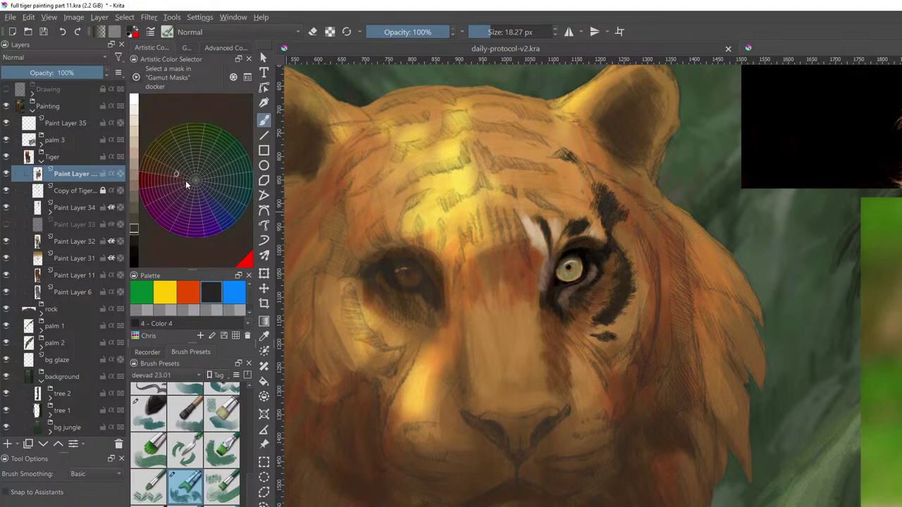
{"action": "left_click_drag", "start_coordinate": [567, 151], "coordinate": [577, 166]}
{"action": "mouse_move", "coordinate": [580, 165]}
{"action": "left_mouse_down"}
{"action": "mouse_move", "coordinate": [592, 184]}
{"action": "mouse_move", "coordinate": [578, 153]}
{"action": "mouse_move", "coordinate": [603, 203]}
{"action": "left_mouse_up"}
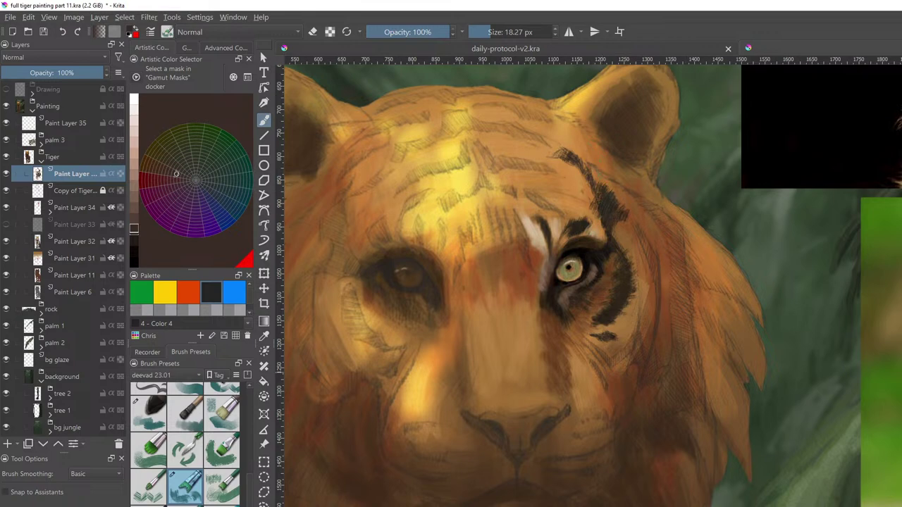
Compare the orange fur of the reference tiger with the painted fur beneath the ear by sampling both
{"action": "left_click_drag", "start_coordinate": [592, 212], "coordinate": [543, 412]}
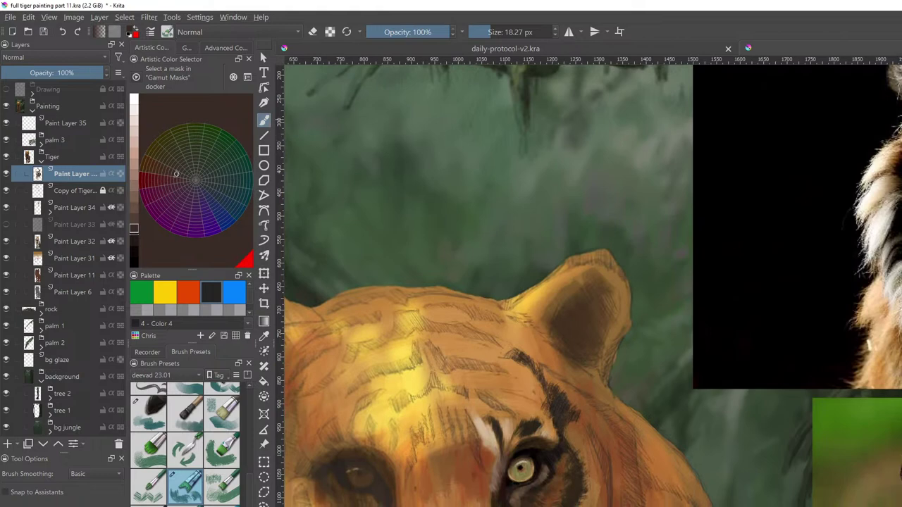
{"action": "left_click", "coordinate": [874, 317], "text": "ctrl"}
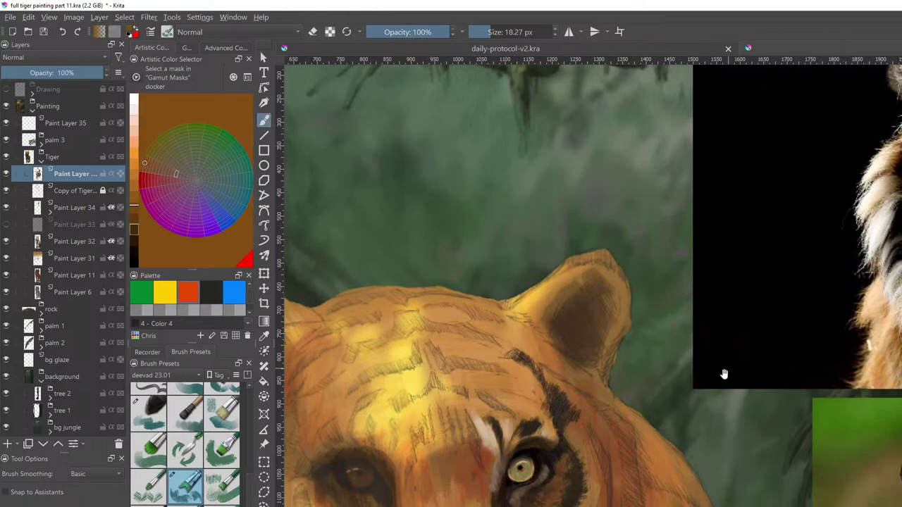
{"action": "left_click_drag", "start_coordinate": [725, 377], "coordinate": [793, 273]}
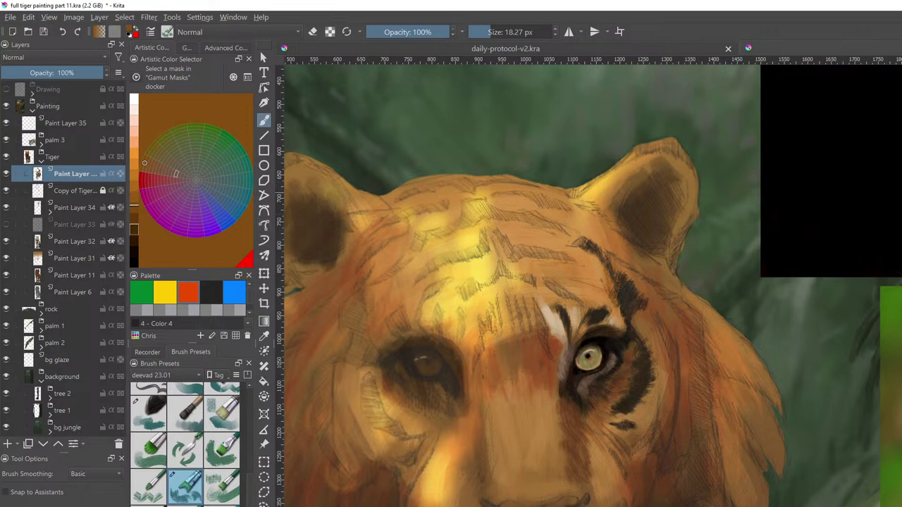
{"action": "left_click", "coordinate": [689, 235], "text": "ctrl"}
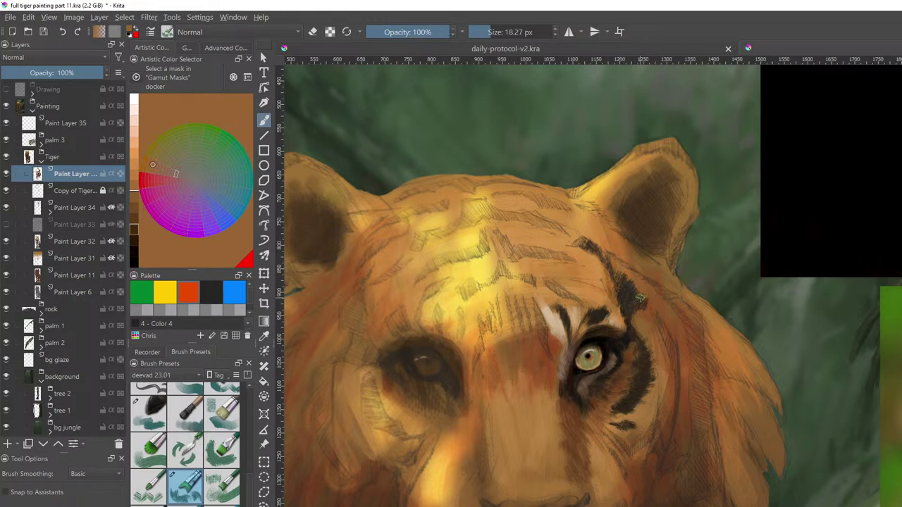
{"action": "left_click_drag", "start_coordinate": [898, 385], "coordinate": [895, 379]}
{"action": "left_click_drag", "start_coordinate": [840, 367], "coordinate": [817, 341]}
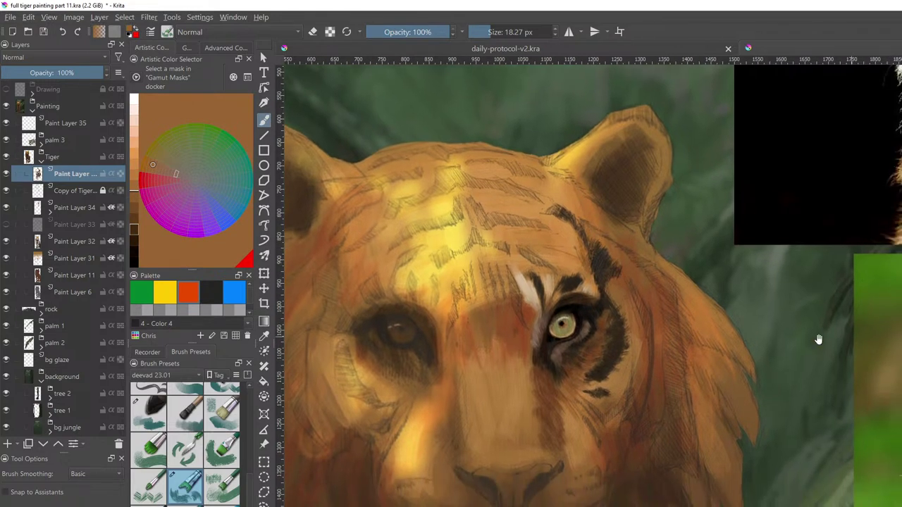
Paint a curved stripe on the cheek outside the finished eye in dark grey-green, then adjust the shade and reinforce its upper part
{"action": "left_click", "coordinate": [796, 404], "text": "ctrl"}
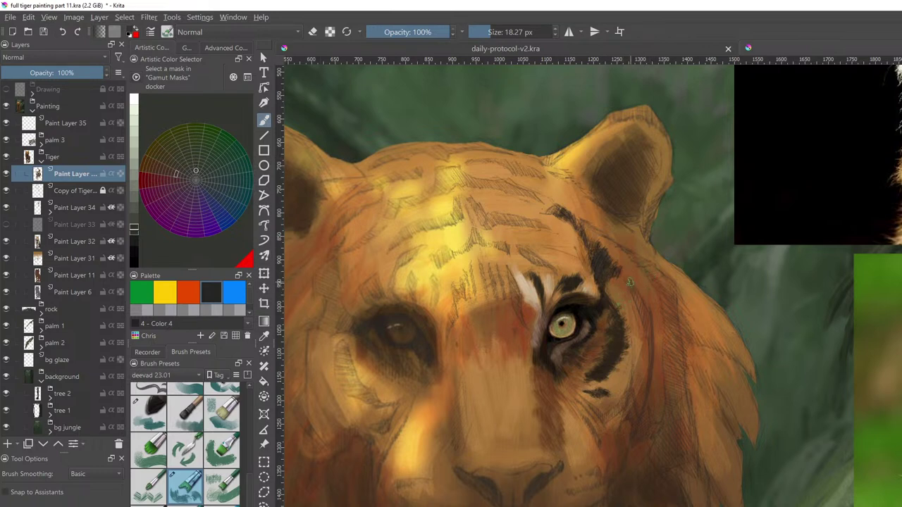
{"action": "mouse_move", "coordinate": [630, 286]}
{"action": "left_mouse_down"}
{"action": "mouse_move", "coordinate": [642, 321]}
{"action": "mouse_move", "coordinate": [654, 310]}
{"action": "mouse_move", "coordinate": [648, 343]}
{"action": "left_mouse_up"}
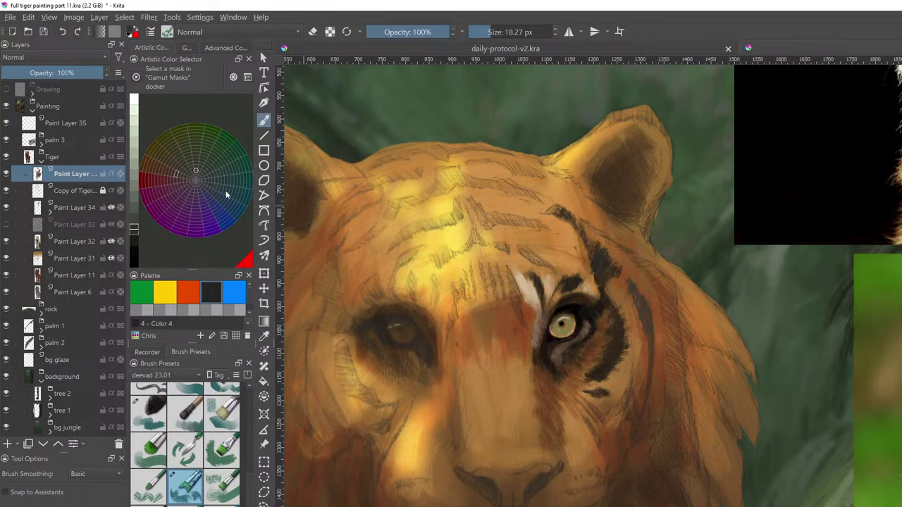
{"action": "left_click", "coordinate": [224, 48]}
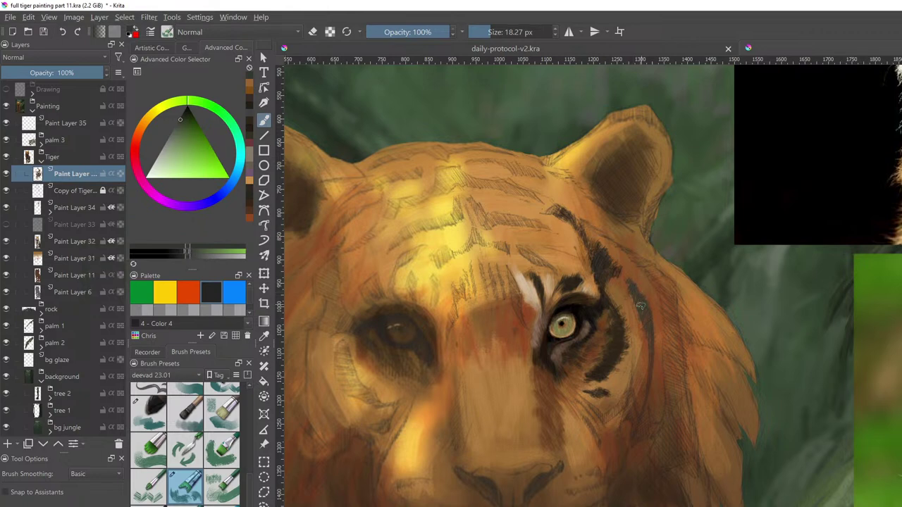
{"action": "left_click", "coordinate": [186, 255]}
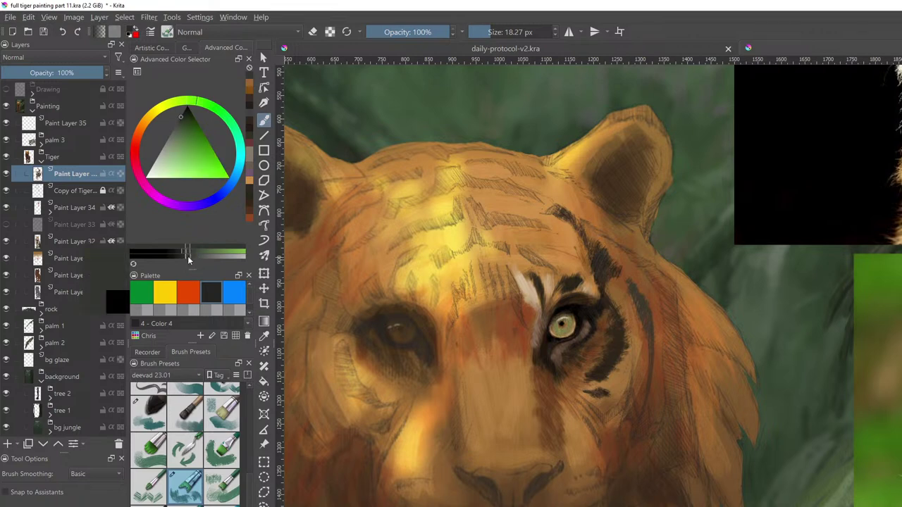
{"action": "left_click", "coordinate": [184, 256]}
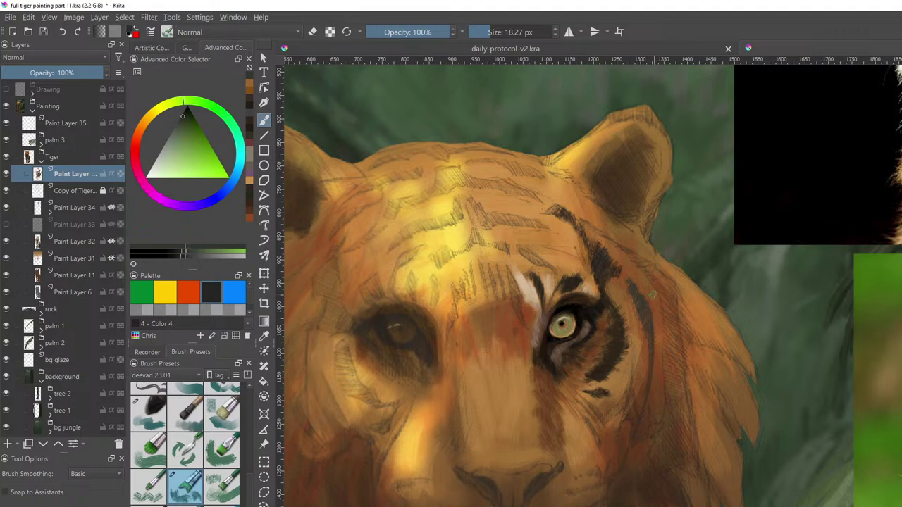
{"action": "left_click_drag", "start_coordinate": [637, 301], "coordinate": [646, 270]}
{"action": "left_click_drag", "start_coordinate": [639, 309], "coordinate": [647, 329]}
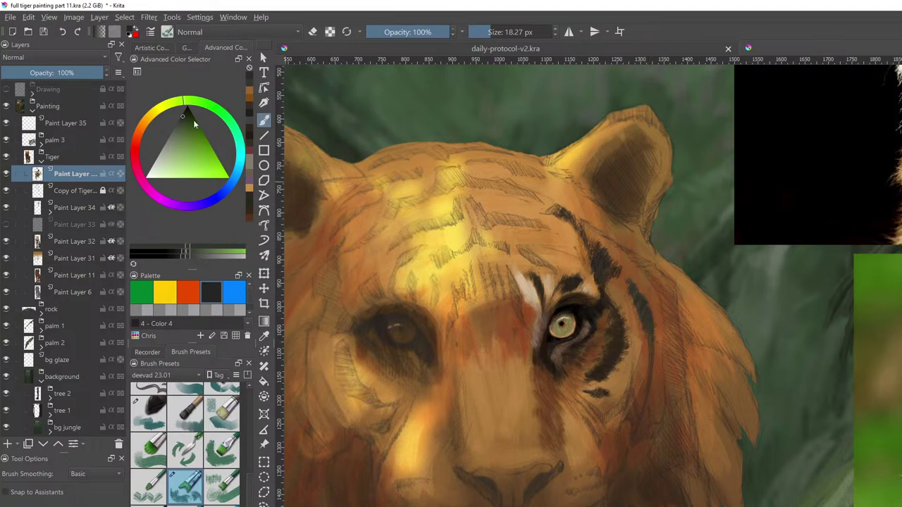
Shift the dark colour's hue to orange, then refine the cheek stripe and its edges using sampled stripe and fur colours
{"action": "left_click_drag", "start_coordinate": [184, 106], "coordinate": [139, 127]}
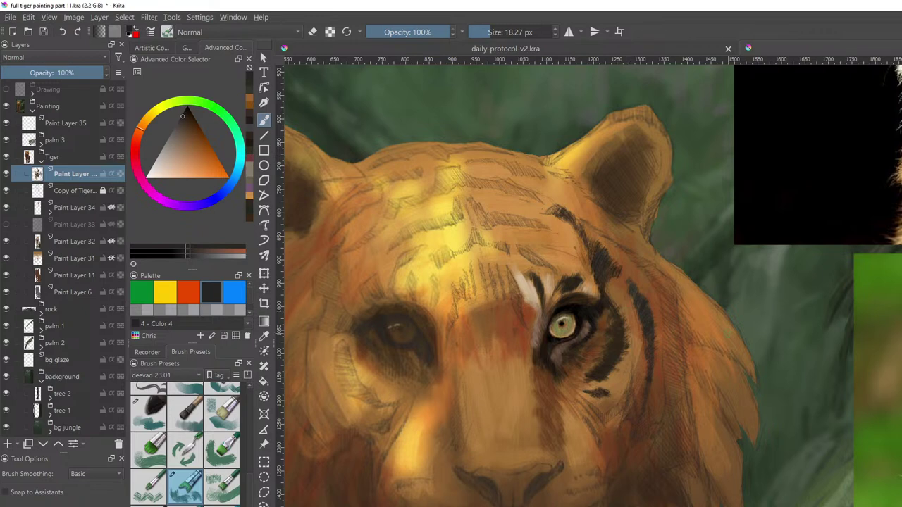
{"action": "left_click", "coordinate": [620, 336], "text": "ctrl"}
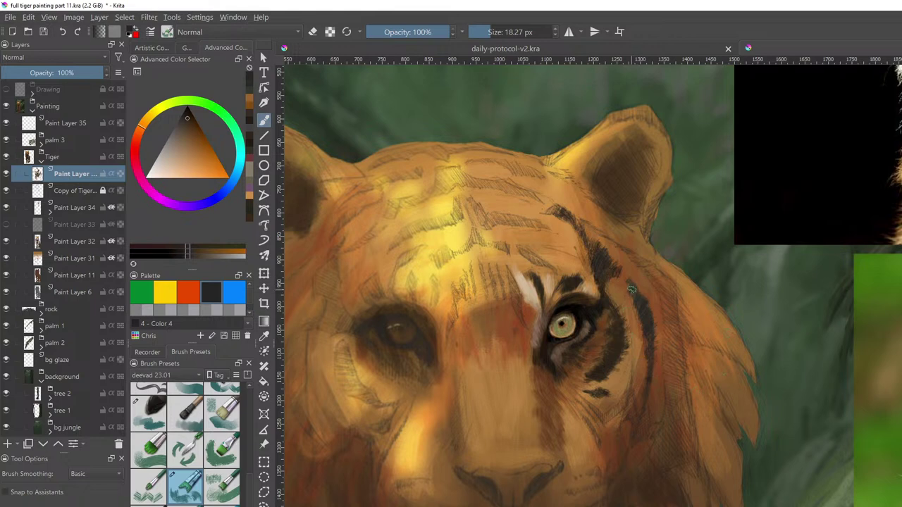
{"action": "left_click_drag", "start_coordinate": [632, 290], "coordinate": [634, 302]}
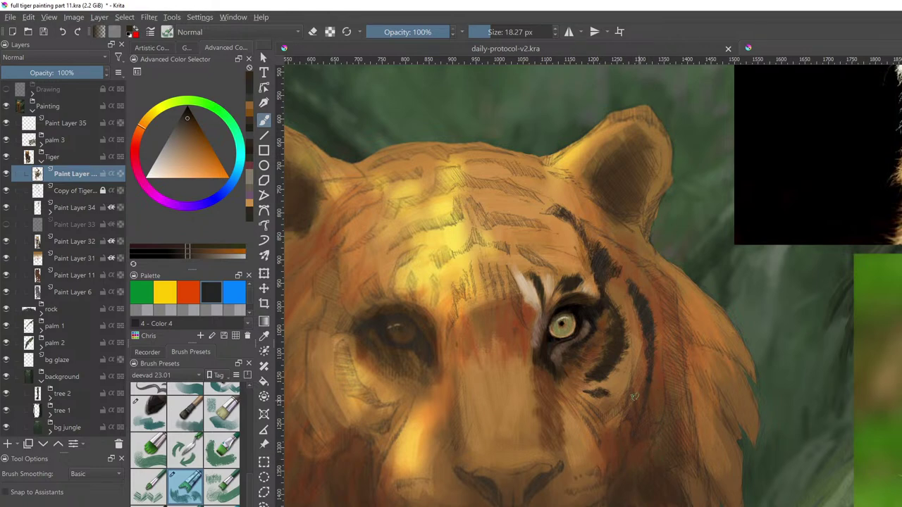
{"action": "left_click", "coordinate": [611, 436], "text": "ctrl"}
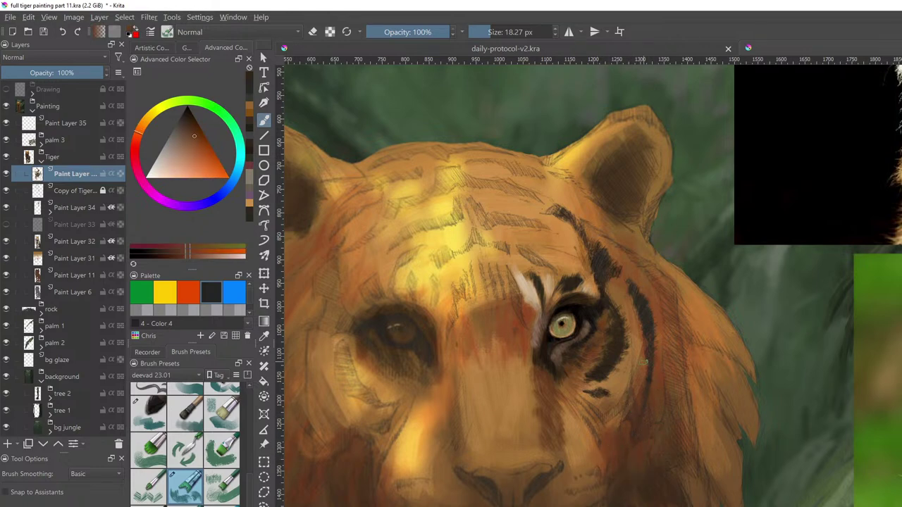
{"action": "left_click_drag", "start_coordinate": [642, 366], "coordinate": [642, 352]}
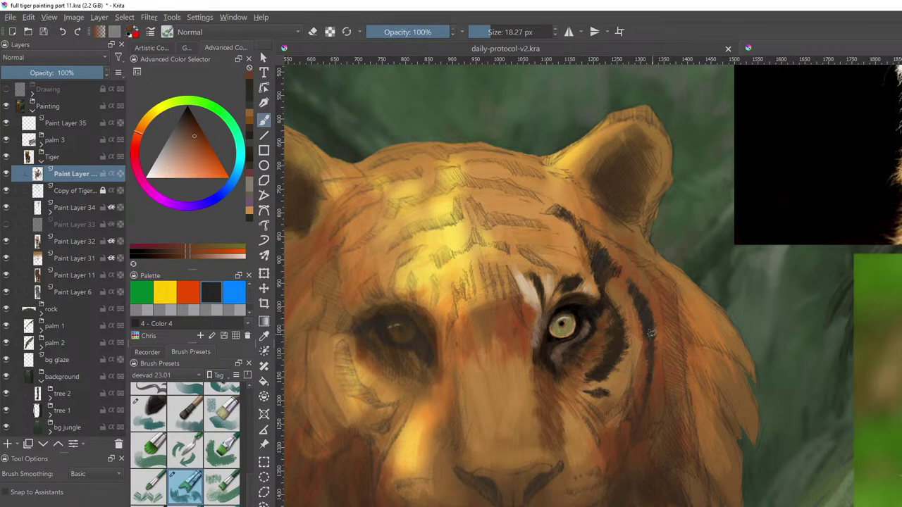
{"action": "left_click", "coordinate": [659, 315], "text": "ctrl"}
{"action": "left_click_drag", "start_coordinate": [615, 295], "coordinate": [624, 290]}
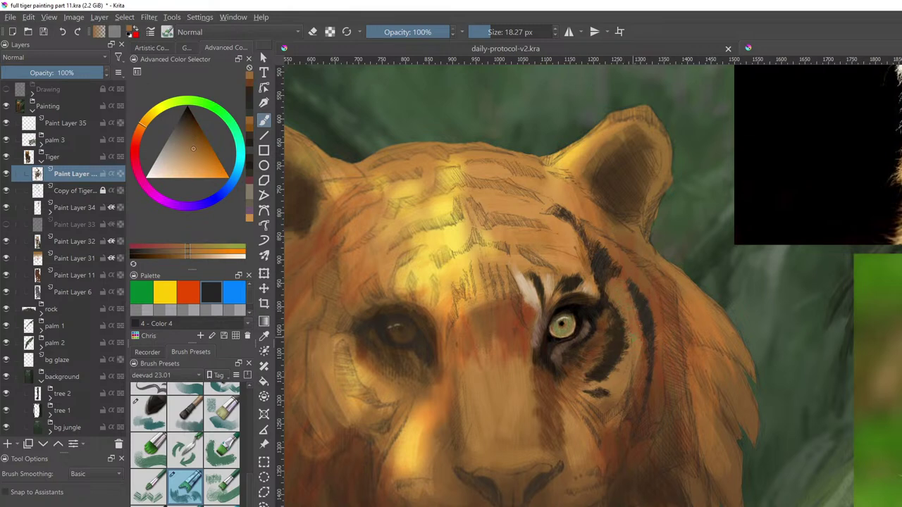
Try a lightened, pale peach tone on the fur between the brow and cheek stripes
{"action": "left_click", "coordinate": [607, 440], "text": "ctrl"}
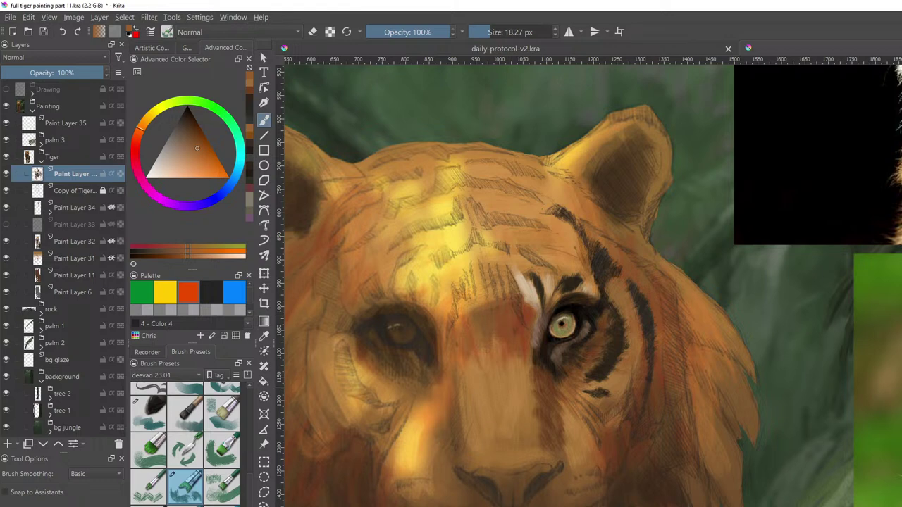
{"action": "key", "text": "l"}
{"action": "key", "text": "l"}
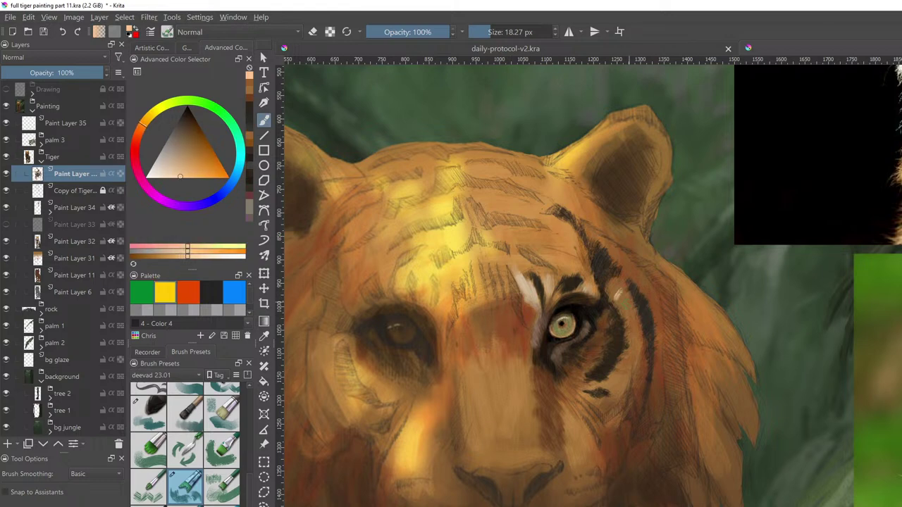
{"action": "left_click_drag", "start_coordinate": [623, 304], "coordinate": [643, 294]}
{"action": "left_click_drag", "start_coordinate": [611, 297], "coordinate": [623, 285]}
Blend the fur between and above the brow and cheek stripes with sampled orange-brown tones
{"action": "left_click", "coordinate": [638, 298], "text": "ctrl"}
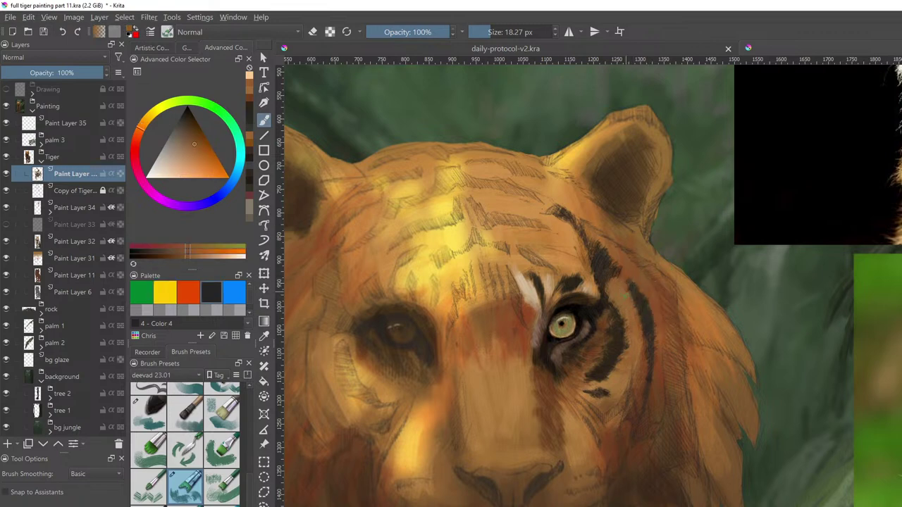
{"action": "left_click_drag", "start_coordinate": [626, 292], "coordinate": [625, 298]}
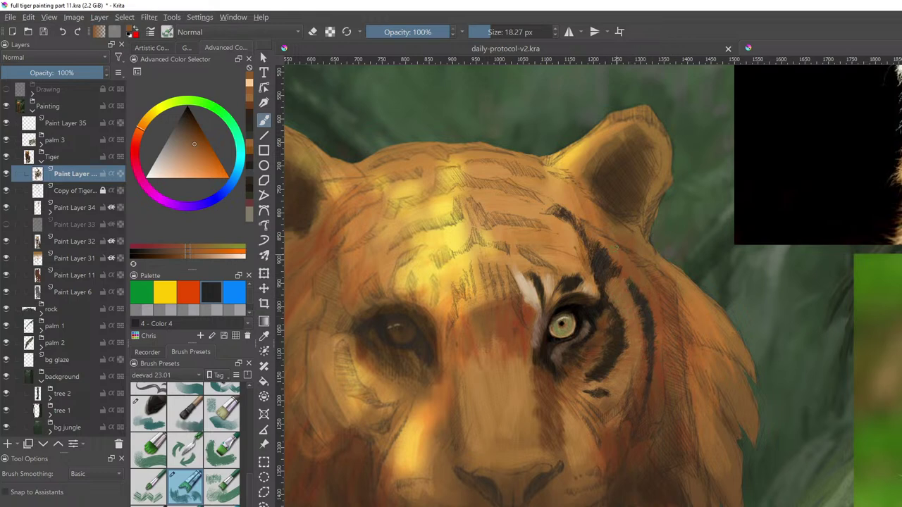
{"action": "left_click", "coordinate": [650, 270], "text": "ctrl"}
{"action": "left_click_drag", "start_coordinate": [638, 269], "coordinate": [629, 259]}
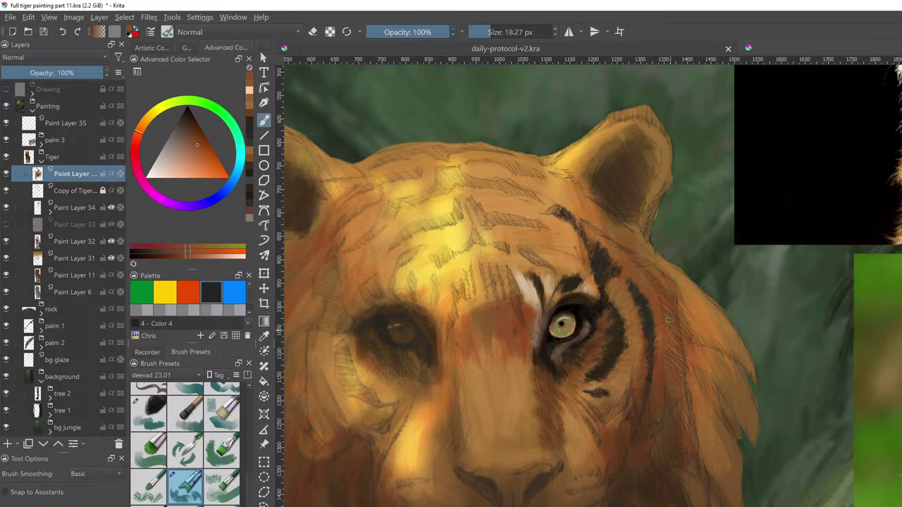
Try sampled fur oranges as arrow marks on the background above the head, and undo the marks
{"action": "left_click_drag", "start_coordinate": [470, 76], "coordinate": [475, 115]}
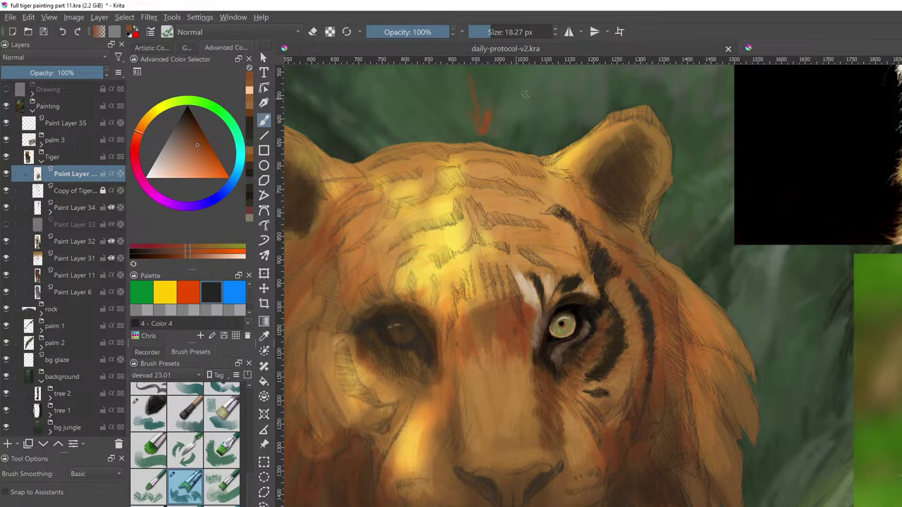
{"action": "key", "text": "ctrl+z"}
{"action": "left_click", "coordinate": [513, 168], "text": "ctrl"}
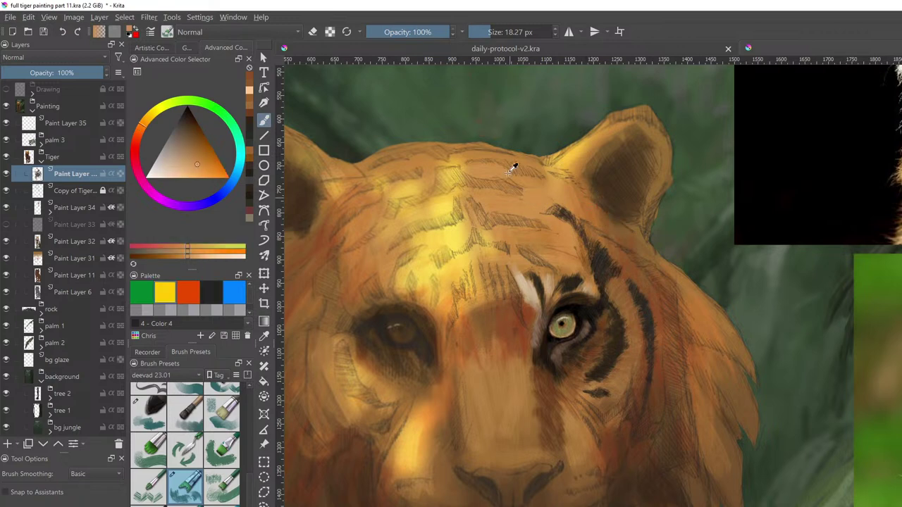
{"action": "mouse_move", "coordinate": [477, 79]}
{"action": "left_mouse_down"}
{"action": "mouse_move", "coordinate": [486, 128]}
{"action": "mouse_move", "coordinate": [493, 121]}
{"action": "left_mouse_up"}
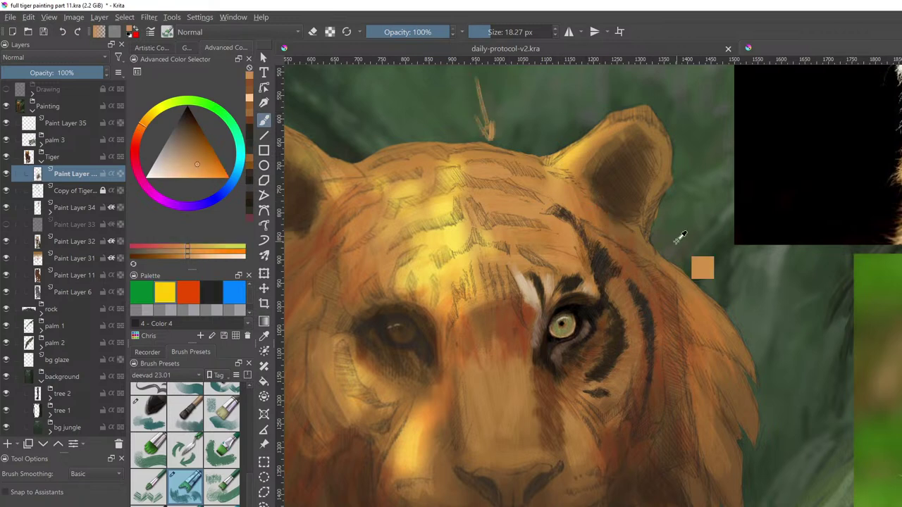
{"action": "key", "text": "ctrl+z"}
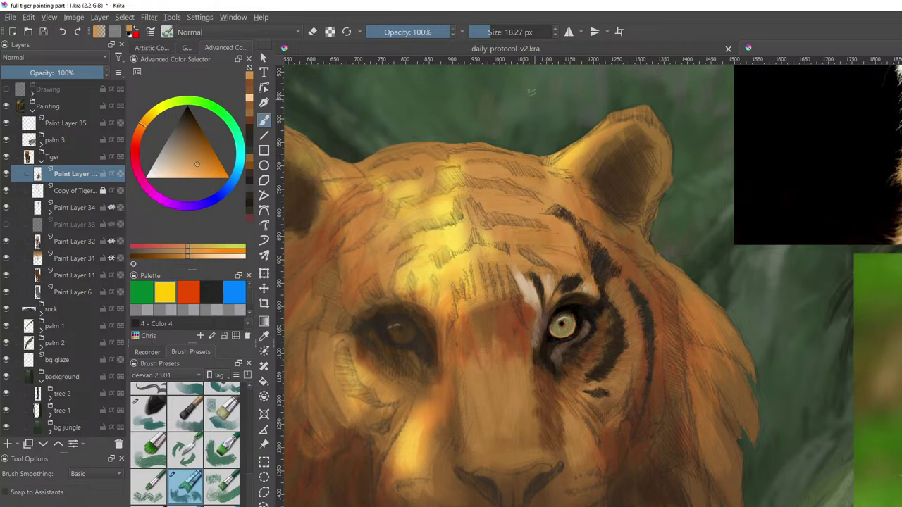
{"action": "mouse_move", "coordinate": [528, 82]}
{"action": "left_mouse_down"}
{"action": "mouse_move", "coordinate": [527, 131]}
{"action": "mouse_move", "coordinate": [535, 131]}
{"action": "left_mouse_up"}
{"action": "key", "text": "ctrl+z"}
{"action": "key", "text": "ctrl+z"}
{"action": "left_click_drag", "start_coordinate": [662, 240], "coordinate": [521, 366]}
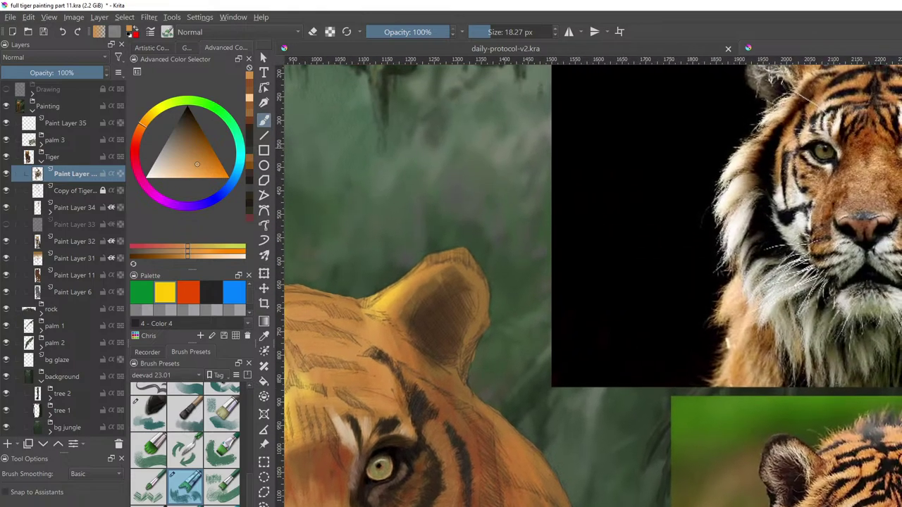
{"action": "left_click_drag", "start_coordinate": [527, 506], "coordinate": [741, 341]}
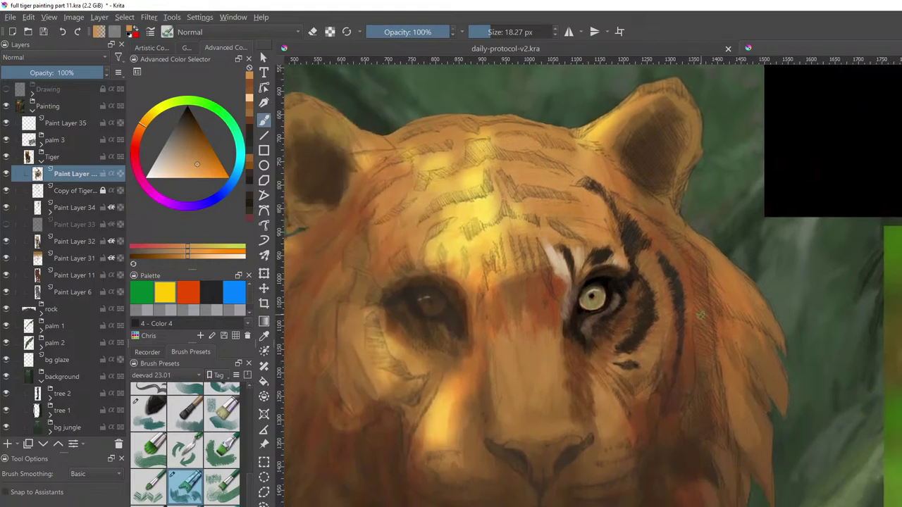
Sample the darker orange-brown fur at the cheek's outer side and brush it along the inner edge of the cheek stripe
{"action": "left_click_drag", "start_coordinate": [901, 336], "coordinate": [785, 373]}
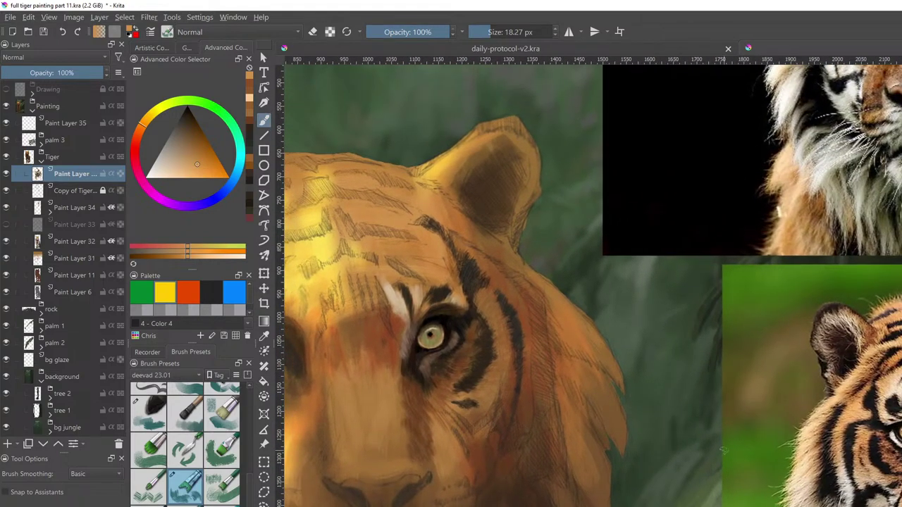
{"action": "left_click_drag", "start_coordinate": [737, 387], "coordinate": [748, 380]}
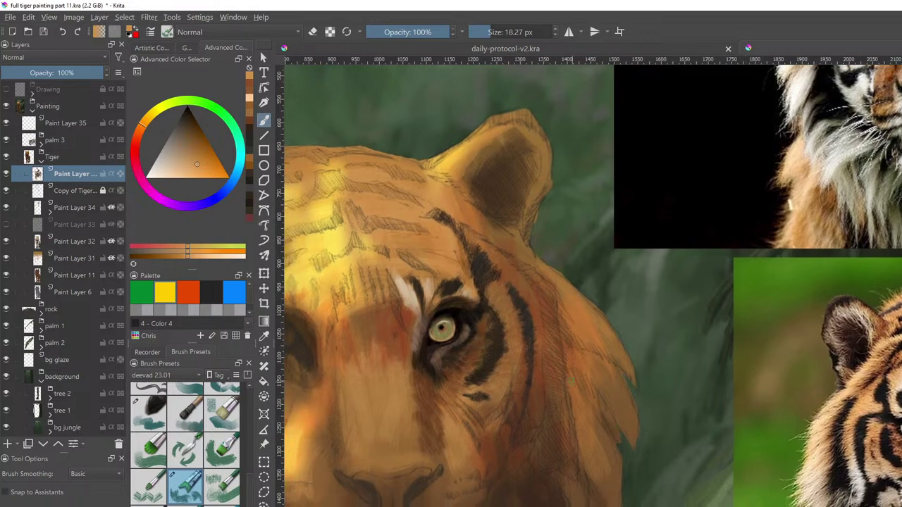
{"action": "left_click", "coordinate": [547, 372], "text": "ctrl"}
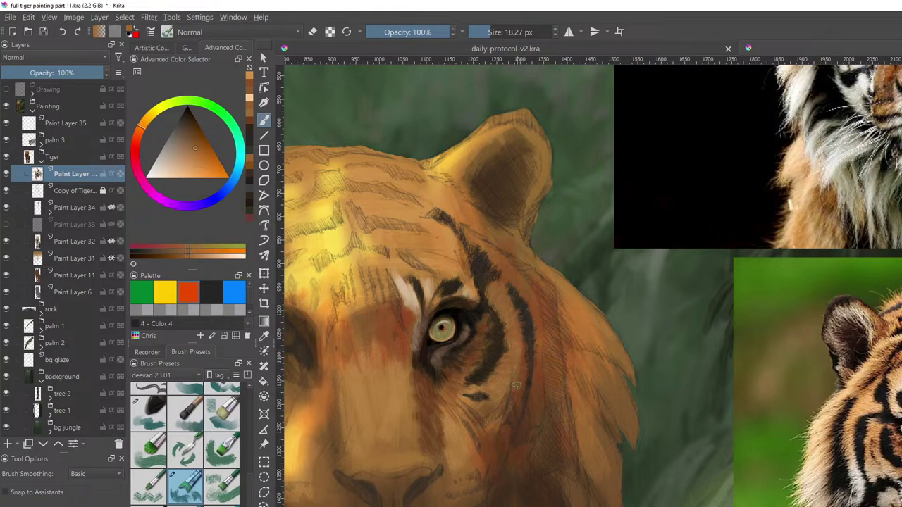
{"action": "left_click_drag", "start_coordinate": [517, 386], "coordinate": [515, 377]}
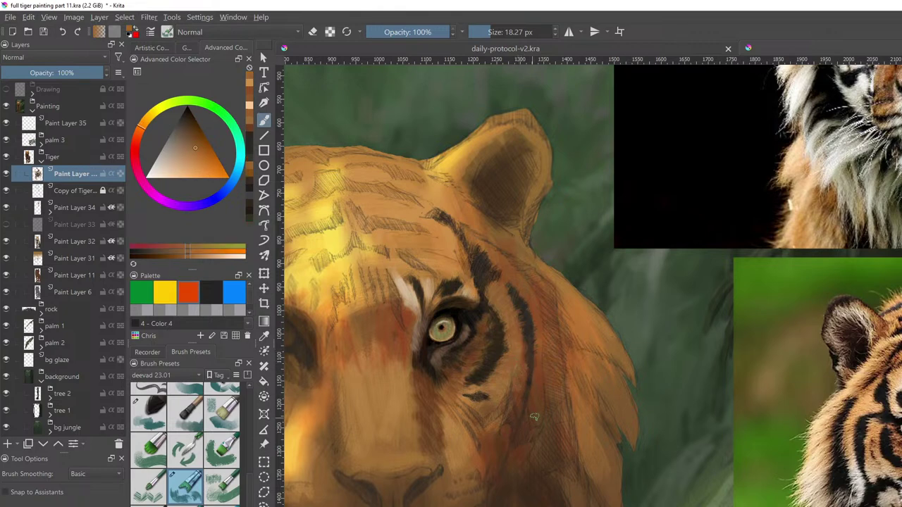
Sample the pale fur beside the bridge of the nose and brush it onto the brow above the lit eye
{"action": "left_click_drag", "start_coordinate": [552, 369], "coordinate": [584, 363]}
{"action": "left_click", "coordinate": [437, 285], "text": "ctrl"}
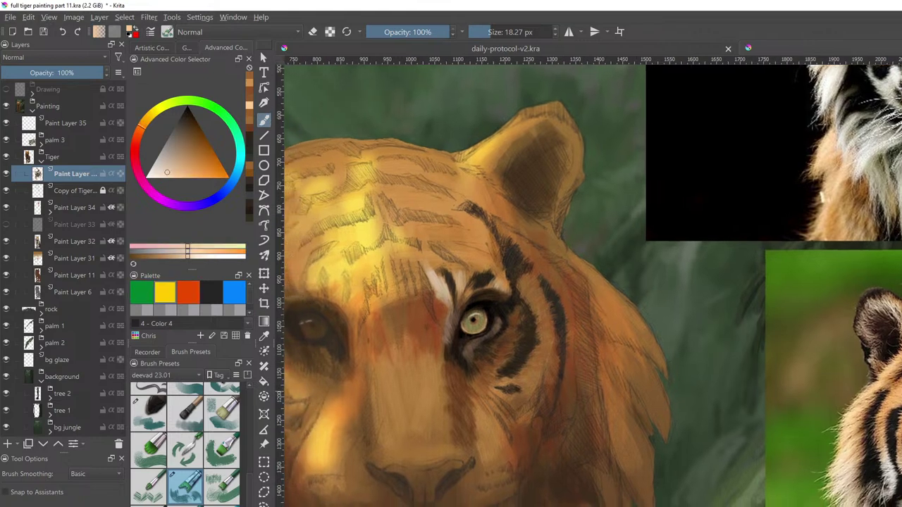
{"action": "left_click_drag", "start_coordinate": [558, 304], "coordinate": [692, 313]}
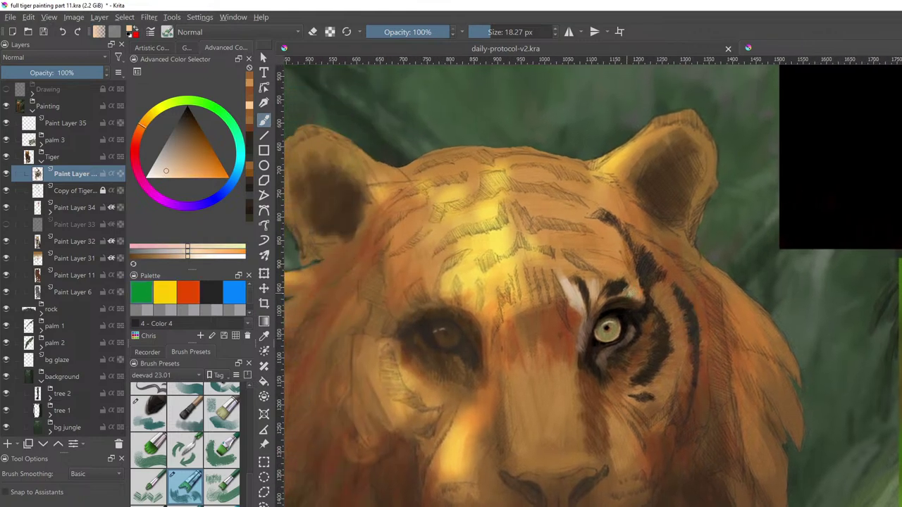
{"action": "left_click_drag", "start_coordinate": [634, 291], "coordinate": [640, 283]}
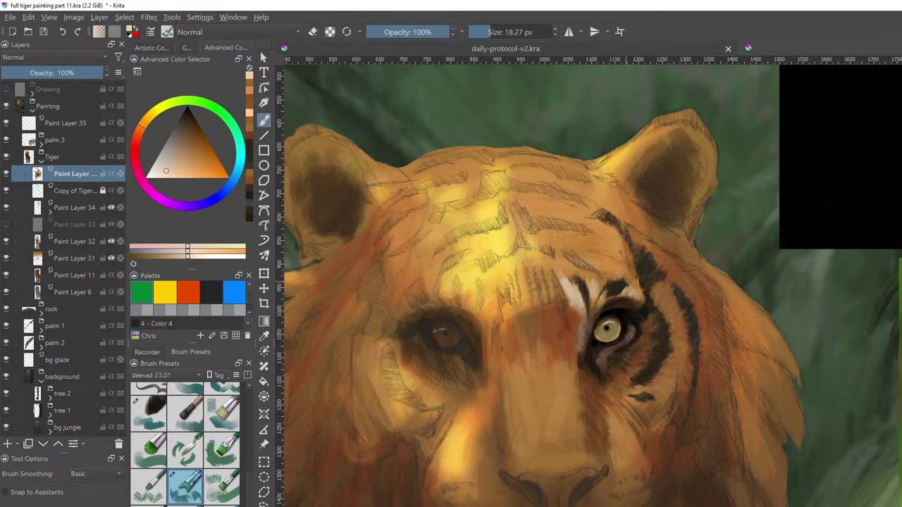
Darken and mute the pale tone, then brush it over the fur above the brow marks
{"action": "left_click", "coordinate": [168, 172]}
{"action": "left_click", "coordinate": [177, 160]}
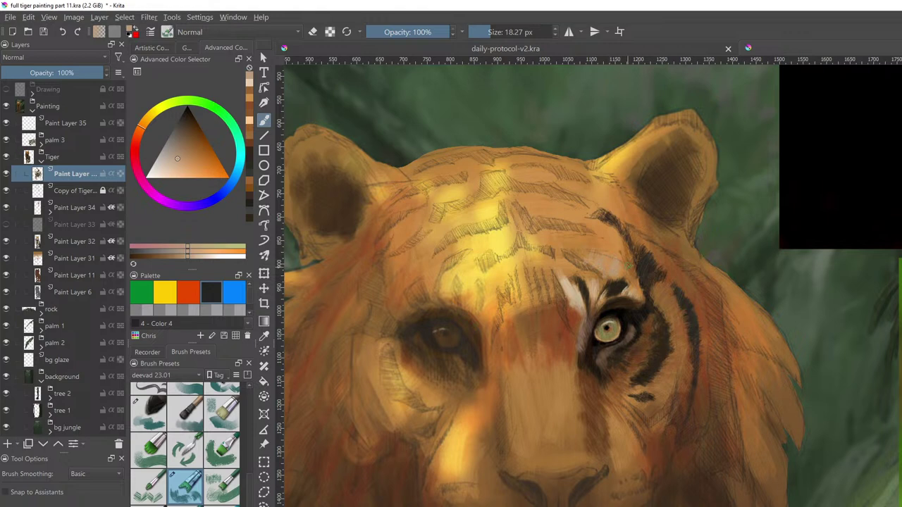
{"action": "left_click_drag", "start_coordinate": [626, 270], "coordinate": [630, 273]}
Paint a short dark stripe above the inner brow mark with a tone sampled from the temple stripe
{"action": "left_click_drag", "start_coordinate": [713, 270], "coordinate": [660, 273]}
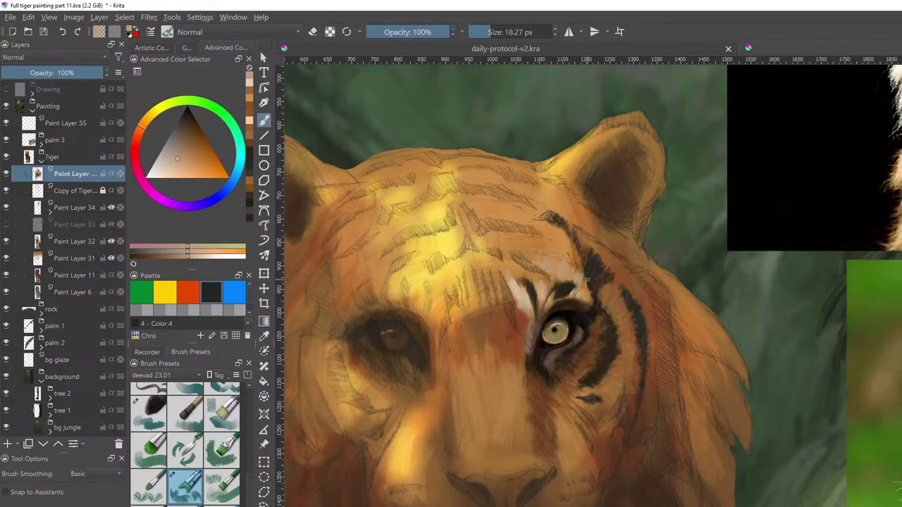
{"action": "left_click", "coordinate": [893, 232], "text": "ctrl"}
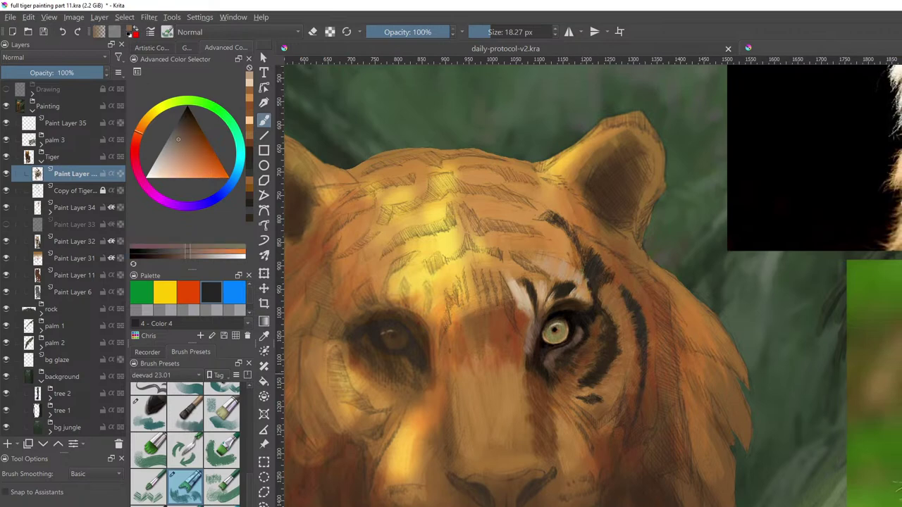
{"action": "left_click", "coordinate": [592, 256], "text": "ctrl"}
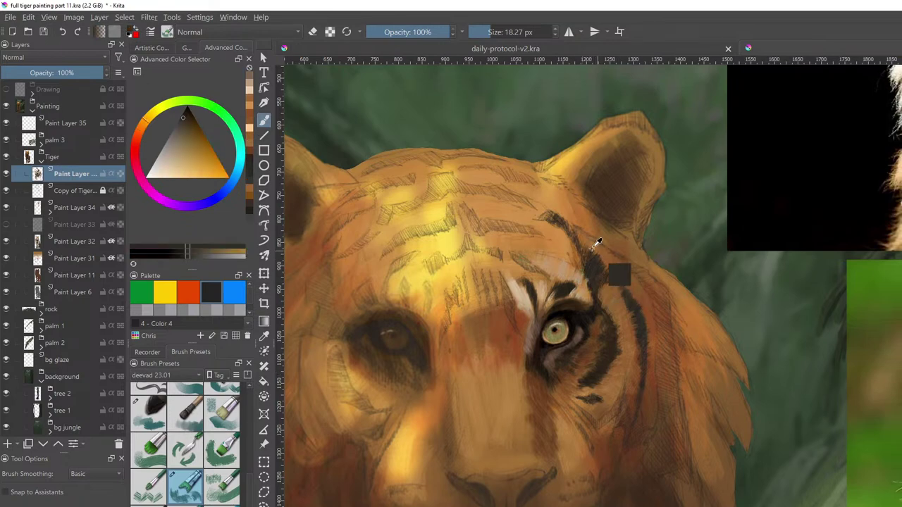
{"action": "mouse_move", "coordinate": [515, 256]}
{"action": "left_mouse_down"}
{"action": "mouse_move", "coordinate": [551, 281]}
{"action": "mouse_move", "coordinate": [527, 264]}
{"action": "left_mouse_up"}
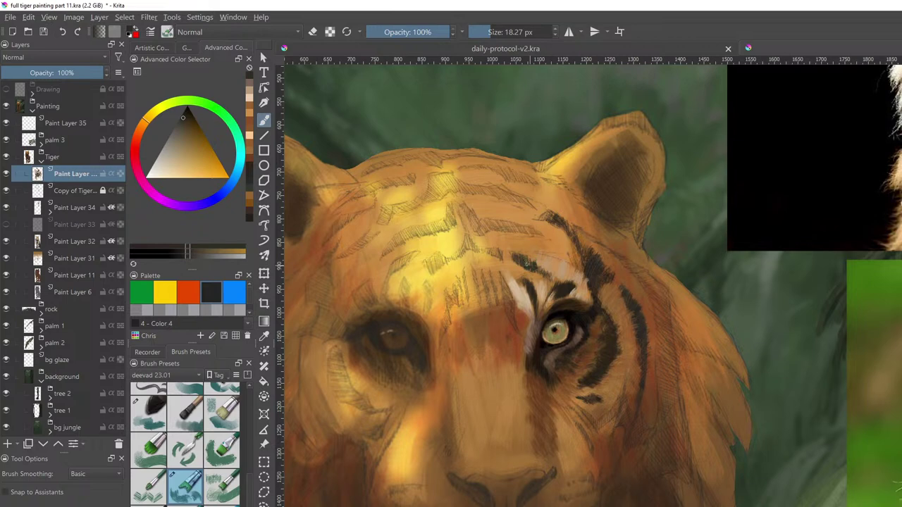
{"action": "left_click_drag", "start_coordinate": [553, 312], "coordinate": [541, 317]}
Lighten the dark tone slightly and paint the central forehead stripe across to the yellow-lit fur
{"action": "left_click", "coordinate": [194, 255]}
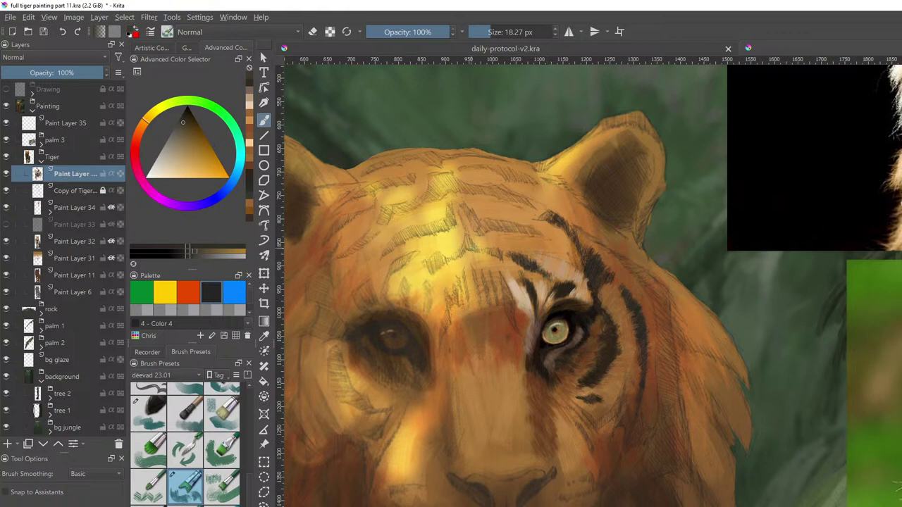
{"action": "mouse_move", "coordinate": [469, 248]}
{"action": "left_mouse_down"}
{"action": "mouse_move", "coordinate": [470, 225]}
{"action": "mouse_move", "coordinate": [471, 249]}
{"action": "mouse_move", "coordinate": [497, 258]}
{"action": "left_mouse_up"}
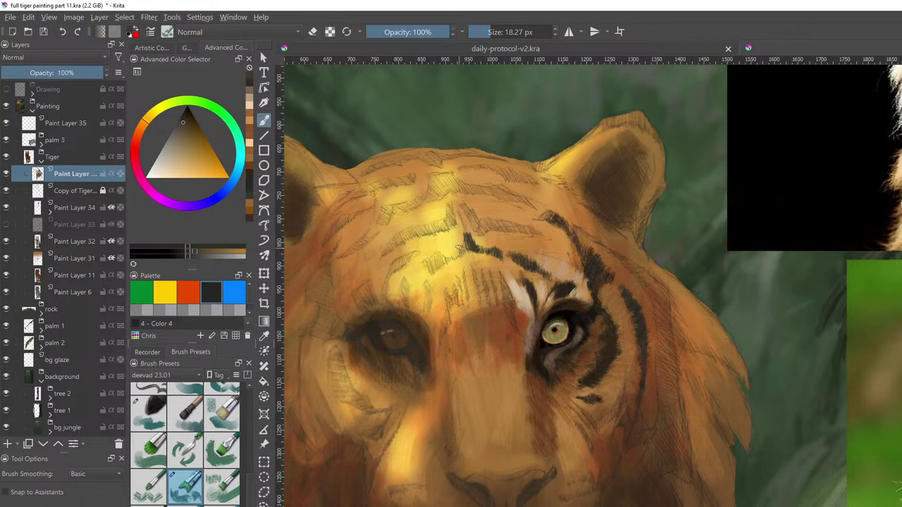
{"action": "left_click_drag", "start_coordinate": [428, 261], "coordinate": [437, 273]}
{"action": "left_click", "coordinate": [199, 253]}
{"action": "left_click_drag", "start_coordinate": [431, 270], "coordinate": [462, 248]}
Adjust the stripe colour to a lighter, muted brown and refine the central stripe's end on the yellow-lit fur
{"action": "left_click", "coordinate": [211, 252]}
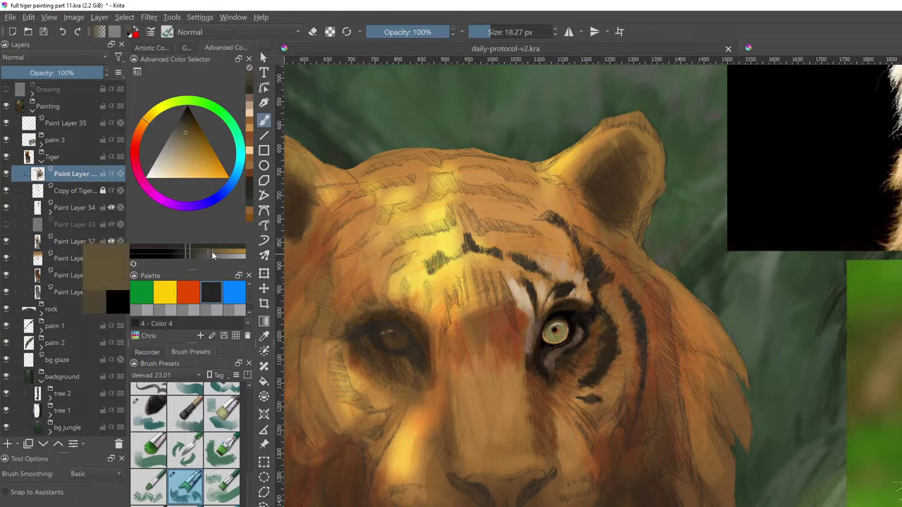
{"action": "left_click_drag", "start_coordinate": [190, 257], "coordinate": [192, 259]}
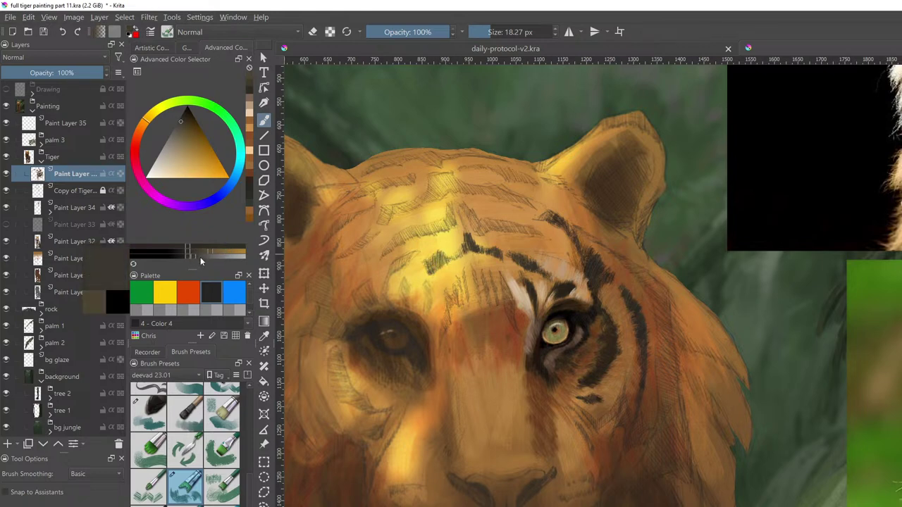
{"action": "left_click", "coordinate": [196, 257]}
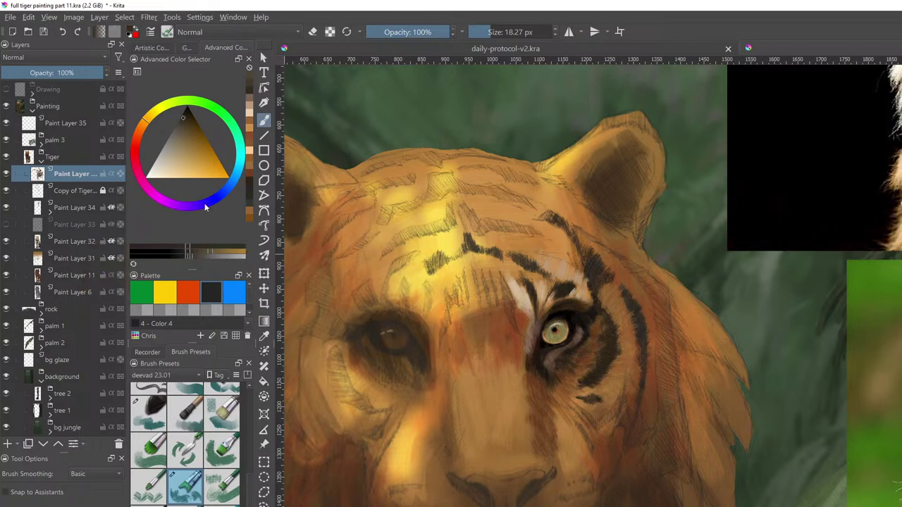
{"action": "left_click", "coordinate": [181, 125]}
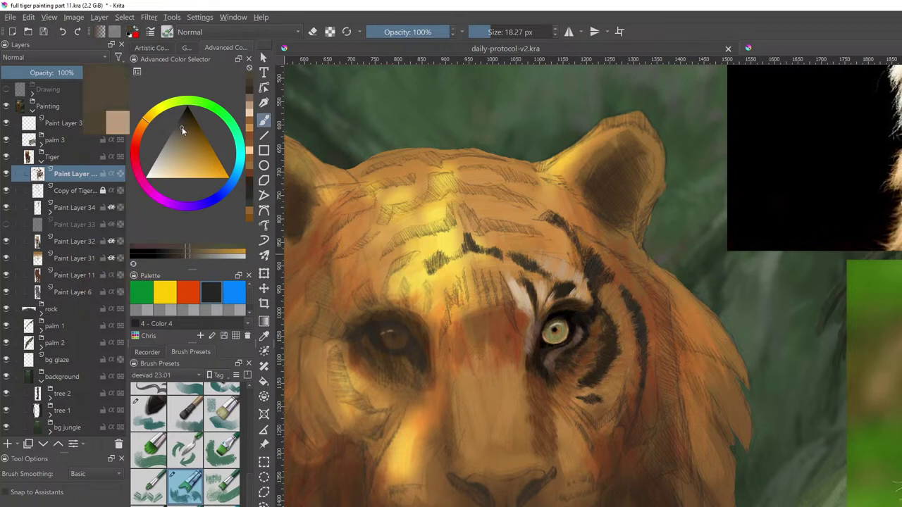
{"action": "mouse_move", "coordinate": [432, 256]}
{"action": "left_mouse_down"}
{"action": "mouse_move", "coordinate": [434, 269]}
{"action": "mouse_move", "coordinate": [443, 268]}
{"action": "mouse_move", "coordinate": [465, 247]}
{"action": "left_mouse_up"}
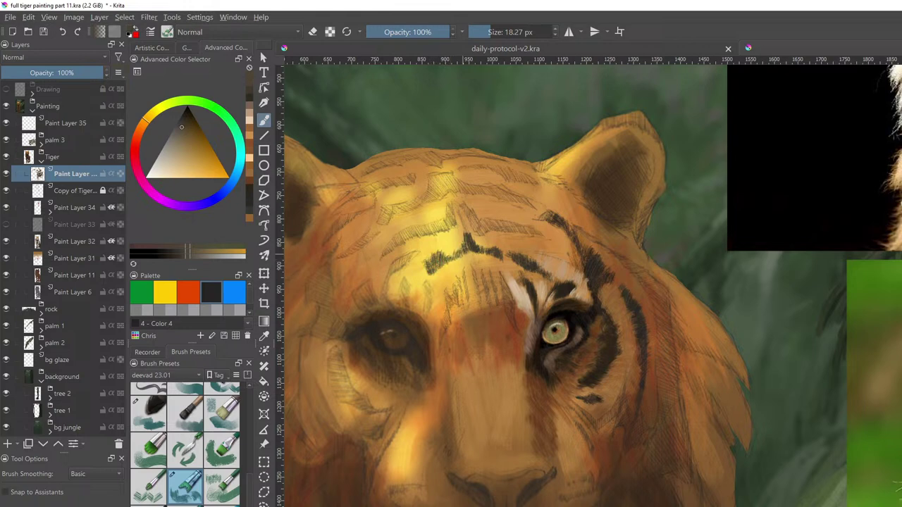
Extend the central stripe's point upward and paint a second dark stripe above it toward the temple using a sampled dark tone
{"action": "left_click_drag", "start_coordinate": [465, 216], "coordinate": [470, 239]}
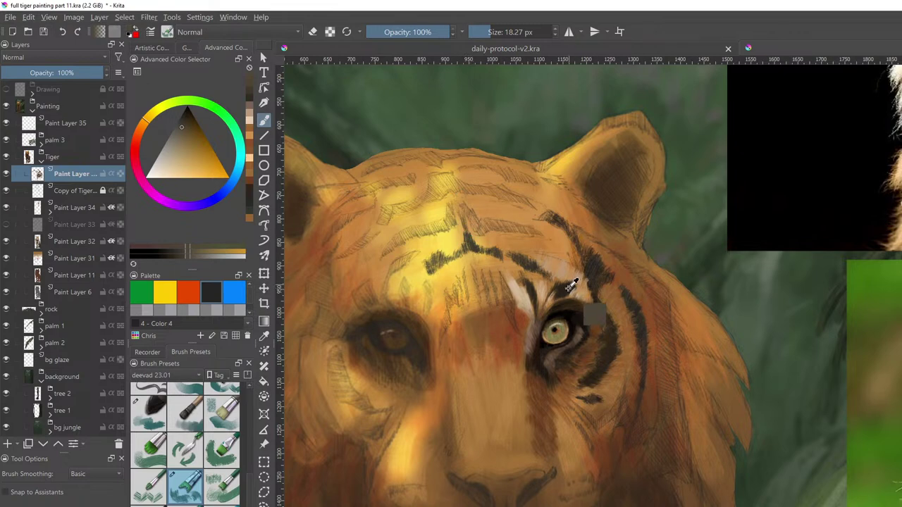
{"action": "left_click", "coordinate": [570, 262], "text": "ctrl"}
{"action": "mouse_move", "coordinate": [470, 215]}
{"action": "left_mouse_down"}
{"action": "mouse_move", "coordinate": [474, 224]}
{"action": "mouse_move", "coordinate": [520, 230]}
{"action": "mouse_move", "coordinate": [531, 217]}
{"action": "mouse_move", "coordinate": [547, 237]}
{"action": "left_mouse_up"}
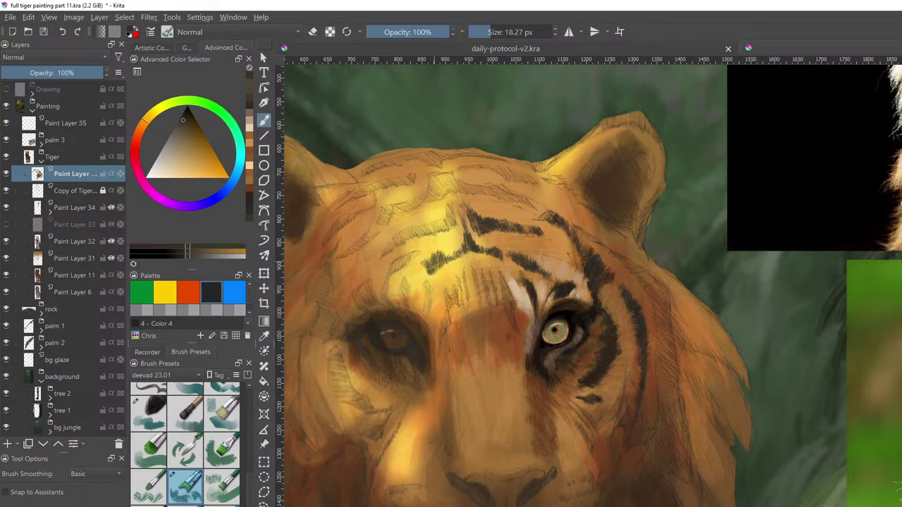
Paint the curved stripe and short marks above the shadowed eye with sampled olive-brown and dark stripe tones
{"action": "left_click", "coordinate": [463, 285], "text": "ctrl"}
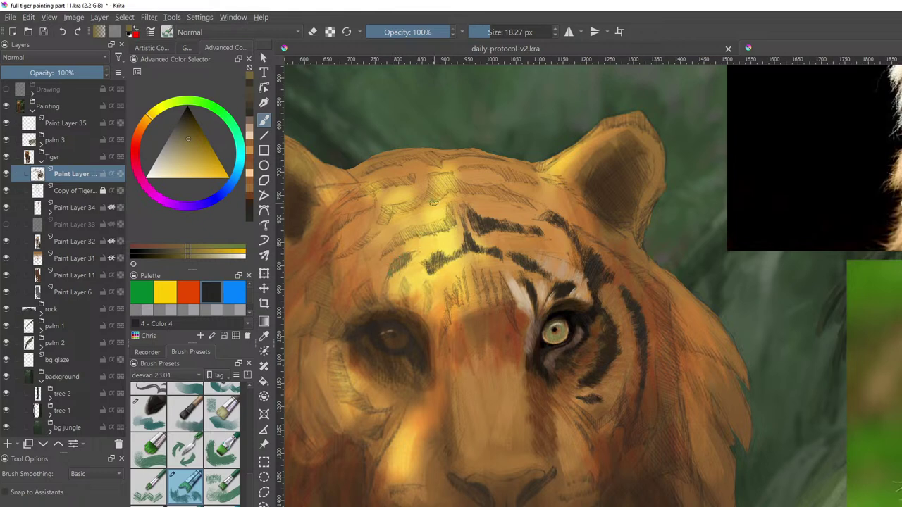
{"action": "left_click", "coordinate": [473, 241], "text": "ctrl"}
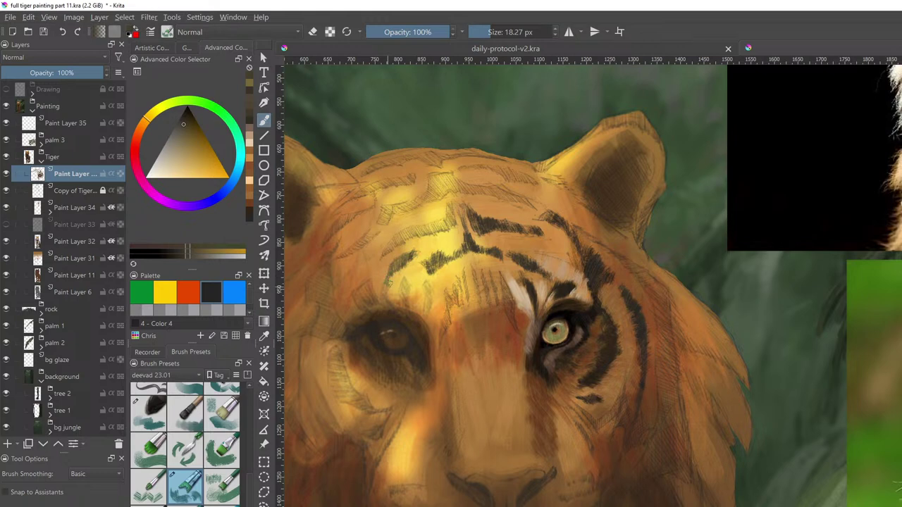
{"action": "left_click_drag", "start_coordinate": [389, 280], "coordinate": [385, 292]}
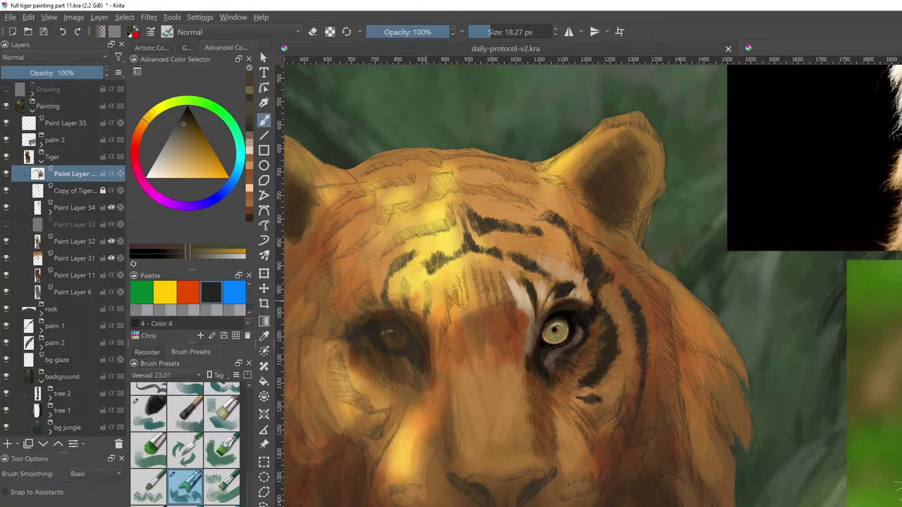
{"action": "left_click", "coordinate": [486, 228], "text": "ctrl"}
{"action": "left_click", "coordinate": [427, 300]}
{"action": "left_click", "coordinate": [438, 261], "text": "ctrl"}
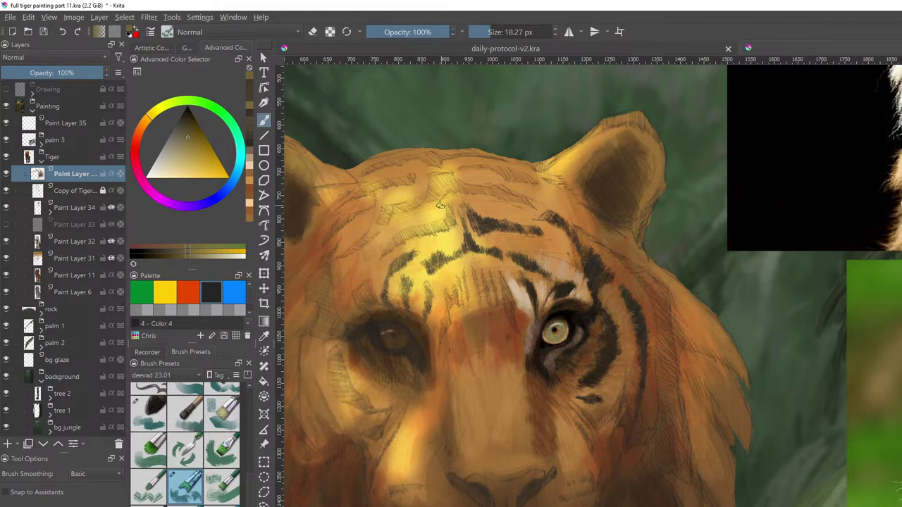
Try sampled orange-brown and dark stripe tones on the upper forehead, and undo the strokes
{"action": "left_click", "coordinate": [508, 219], "text": "ctrl"}
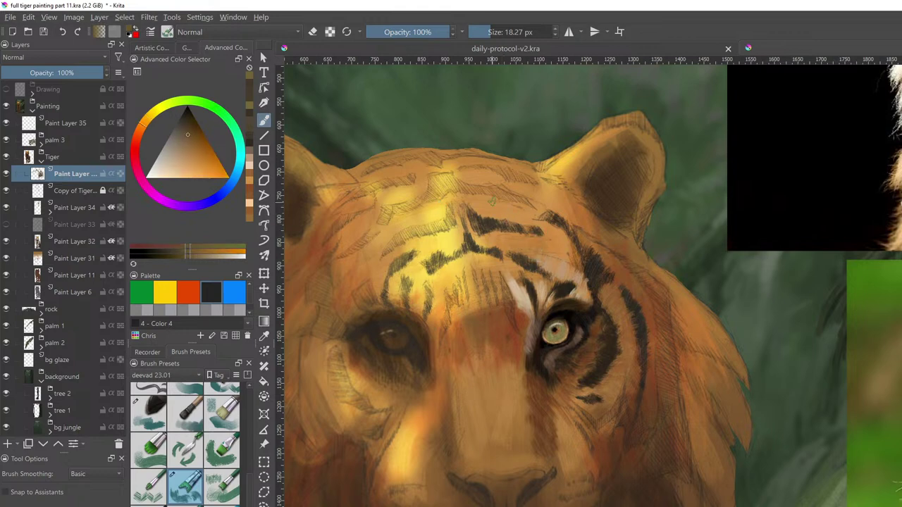
{"action": "left_click", "coordinate": [494, 222], "text": "ctrl"}
{"action": "key", "text": "ctrl+z"}
{"action": "key", "text": "ctrl+z"}
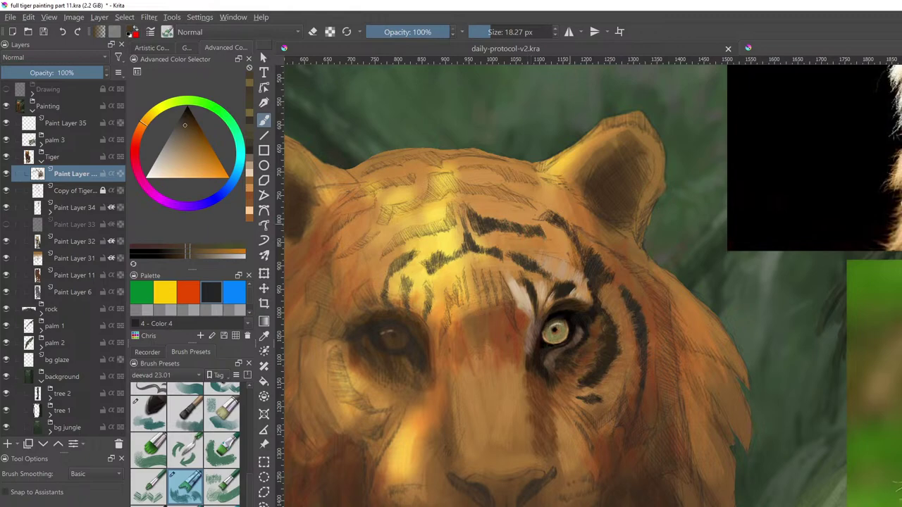
Refine the outer end of the upper forehead stripe and the temple stripe's tip using sampled orange fur and dark stripe tones
{"action": "left_click_drag", "start_coordinate": [681, 288], "coordinate": [709, 304]}
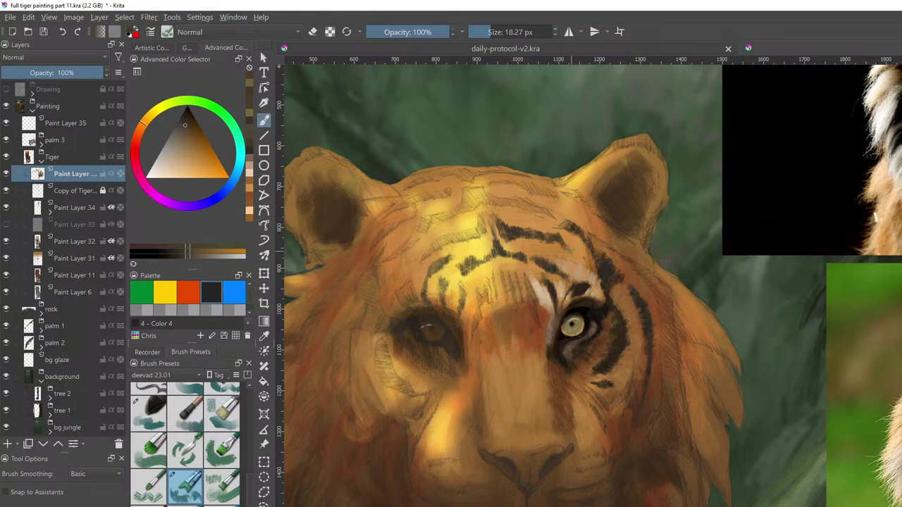
{"action": "key", "text": "ctrl"}
{"action": "key", "text": "ctrl"}
{"action": "left_click", "coordinate": [663, 292], "text": "ctrl"}
{"action": "left_click_drag", "start_coordinate": [558, 229], "coordinate": [563, 238]}
{"action": "left_click", "coordinate": [562, 238], "text": "ctrl"}
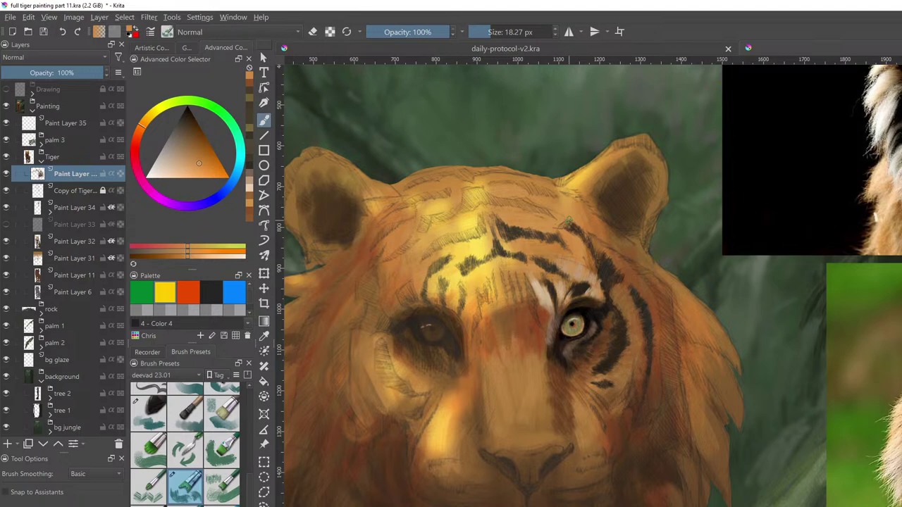
{"action": "left_click", "coordinate": [576, 235], "text": "ctrl"}
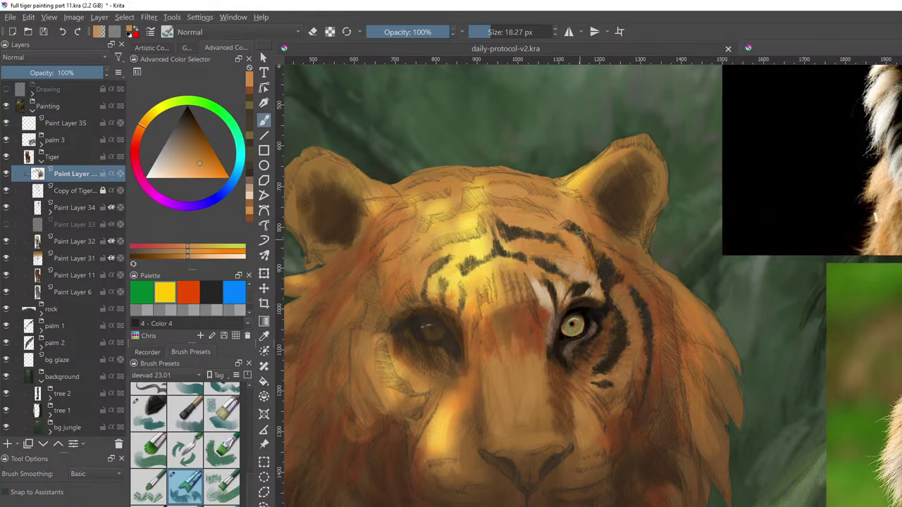
{"action": "left_click", "coordinate": [565, 244], "text": "ctrl"}
{"action": "left_click", "coordinate": [566, 243], "text": "ctrl"}
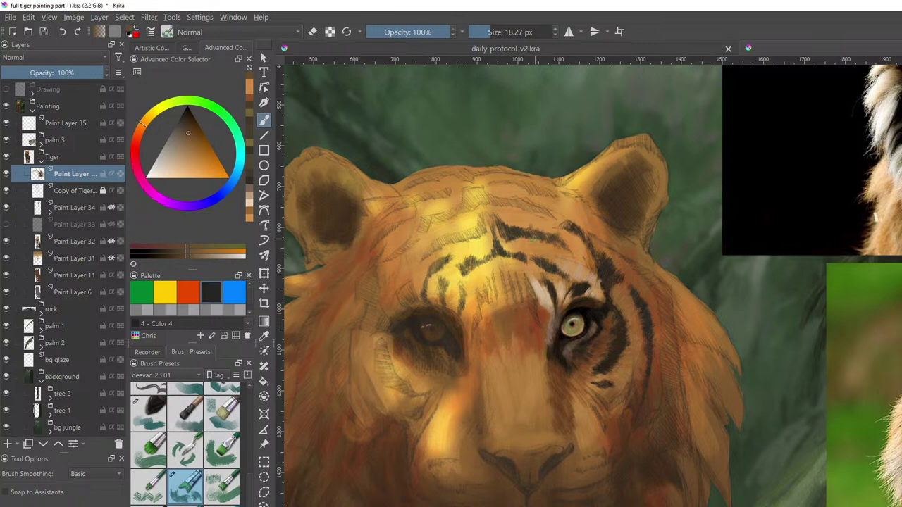
Paint a second curved stripe across the yellow-lit forehead, using sampled olive-brown over the highlight and a darker brown toward its outer end
{"action": "left_click", "coordinate": [522, 221], "text": "ctrl"}
{"action": "left_click", "coordinate": [478, 253], "text": "ctrl"}
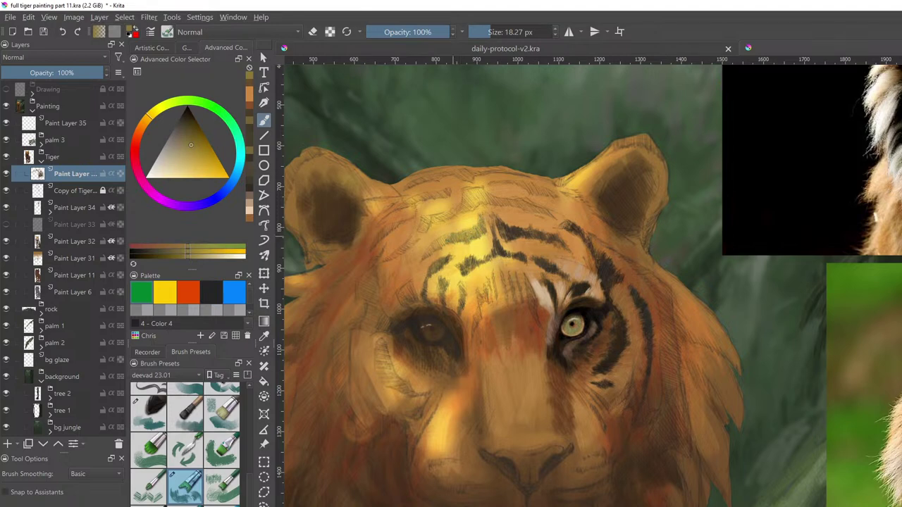
{"action": "left_click", "coordinate": [451, 233], "text": "ctrl"}
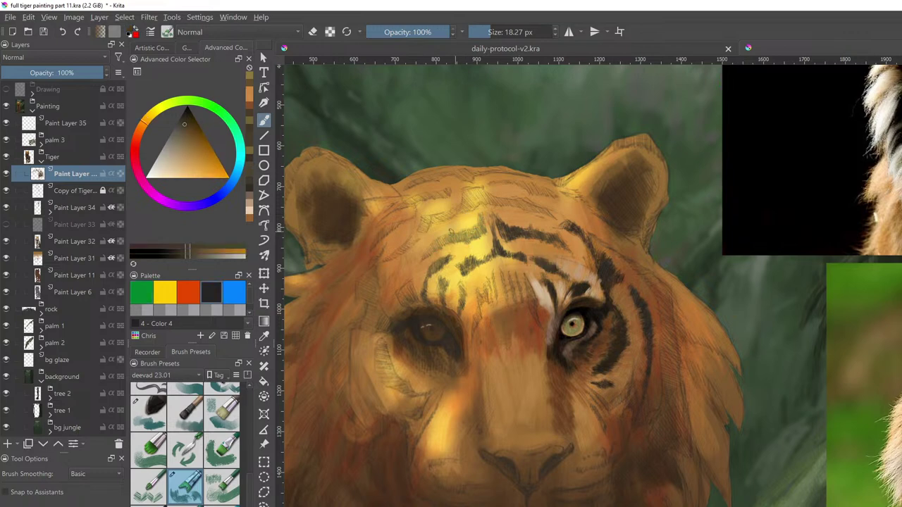
{"action": "left_click_drag", "start_coordinate": [425, 256], "coordinate": [446, 235]}
{"action": "left_click_drag", "start_coordinate": [446, 249], "coordinate": [450, 237]}
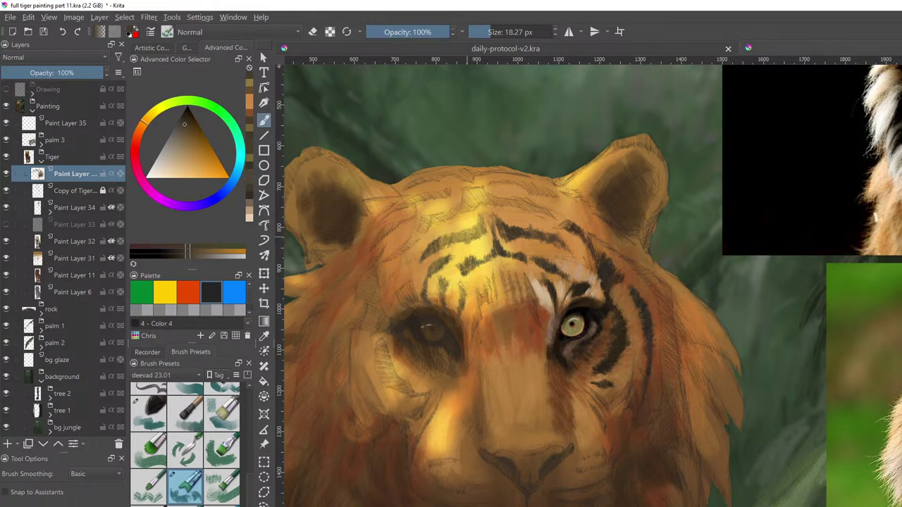
{"action": "left_click", "coordinate": [485, 197], "text": "ctrl"}
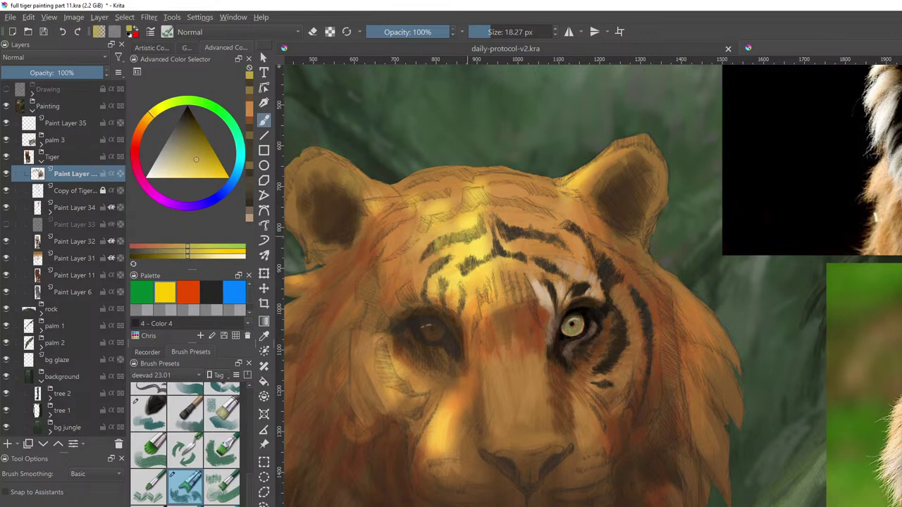
Paint a short dark stripe beside the white fur at the inner brow of the detailed eye, using sampled stripe tones
{"action": "left_click", "coordinate": [465, 267], "text": "ctrl"}
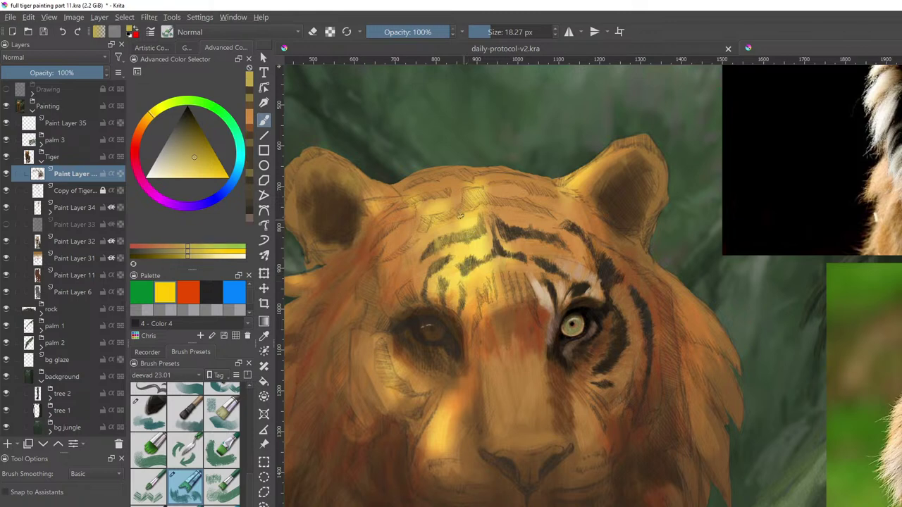
{"action": "left_click", "coordinate": [434, 250], "text": "ctrl"}
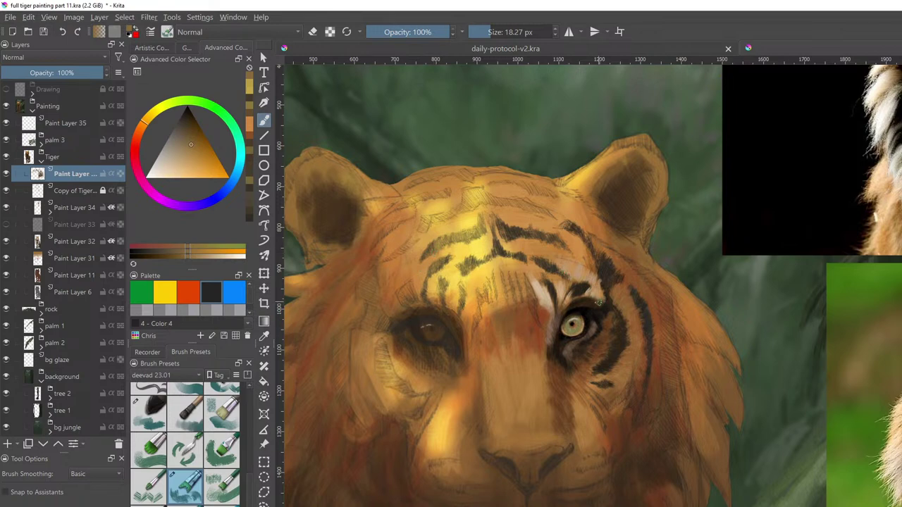
{"action": "left_click", "coordinate": [555, 279], "text": "ctrl"}
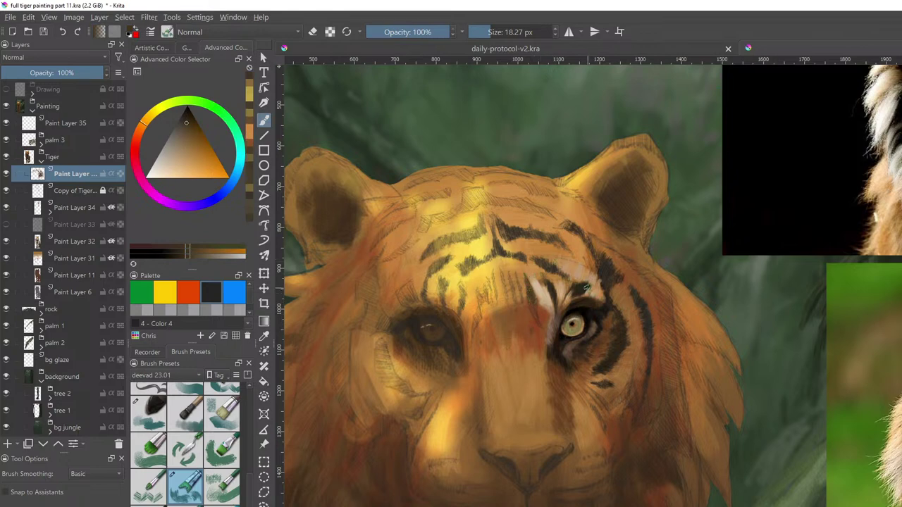
{"action": "left_click", "coordinate": [588, 288], "text": "ctrl"}
{"action": "left_click_drag", "start_coordinate": [532, 300], "coordinate": [537, 312]}
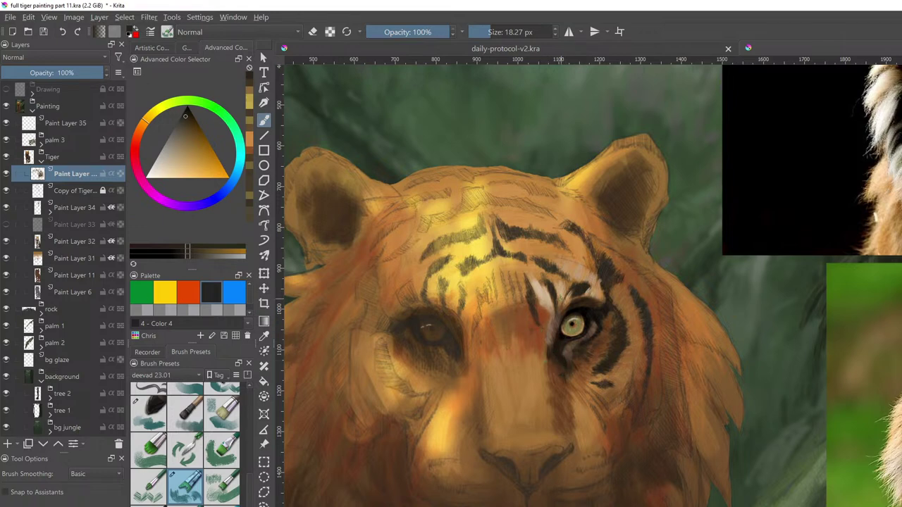
Refine the inner-brow stripe and the fur around it with sampled reddish-brown and brow tones
{"action": "left_click", "coordinate": [618, 425], "text": "ctrl"}
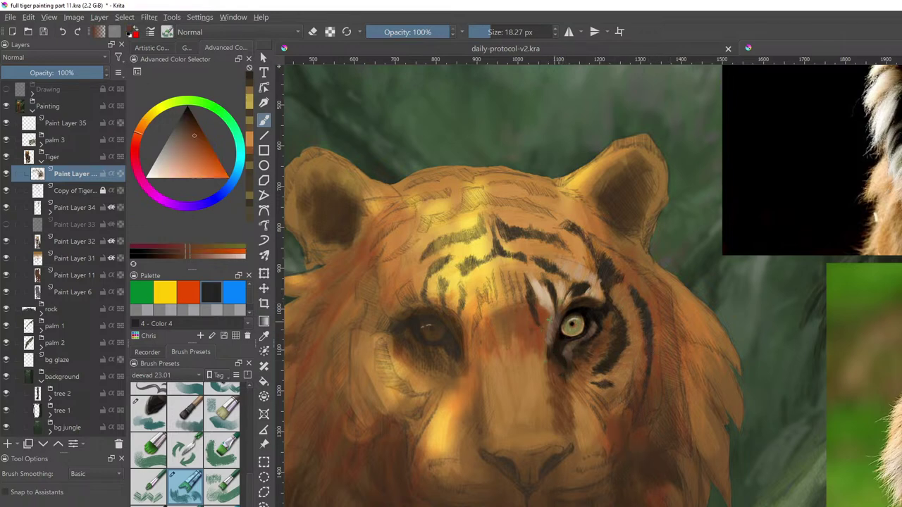
{"action": "left_click_drag", "start_coordinate": [544, 337], "coordinate": [548, 315]}
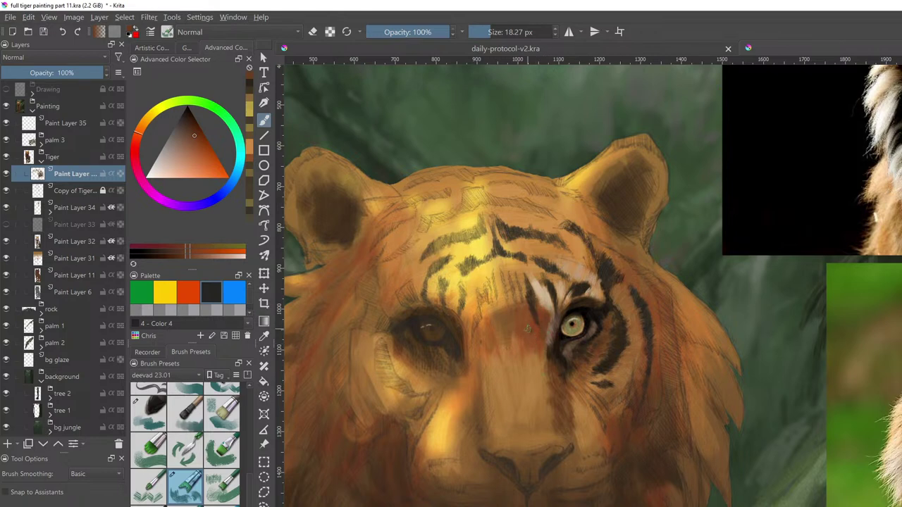
{"action": "left_click_drag", "start_coordinate": [542, 302], "coordinate": [546, 312]}
{"action": "left_click", "coordinate": [654, 318]}
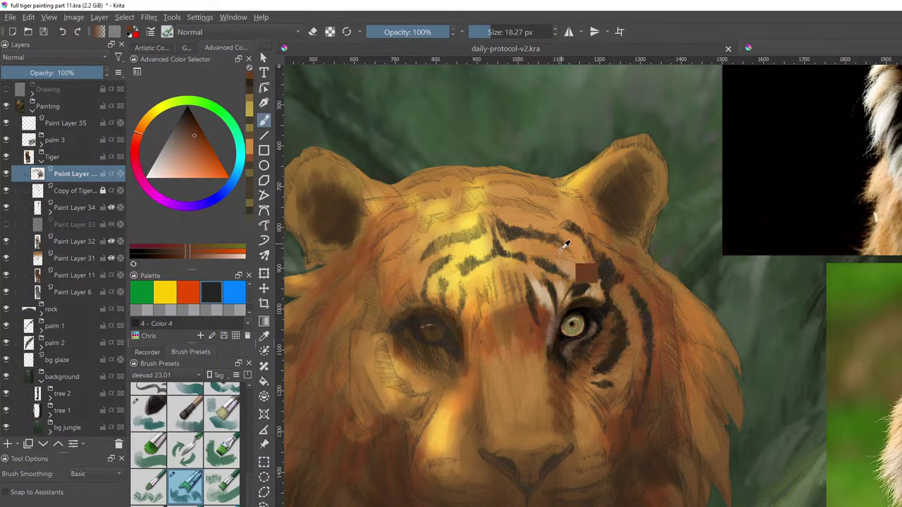
{"action": "left_click", "coordinate": [542, 293], "text": "ctrl"}
{"action": "left_click_drag", "start_coordinate": [542, 305], "coordinate": [537, 324]}
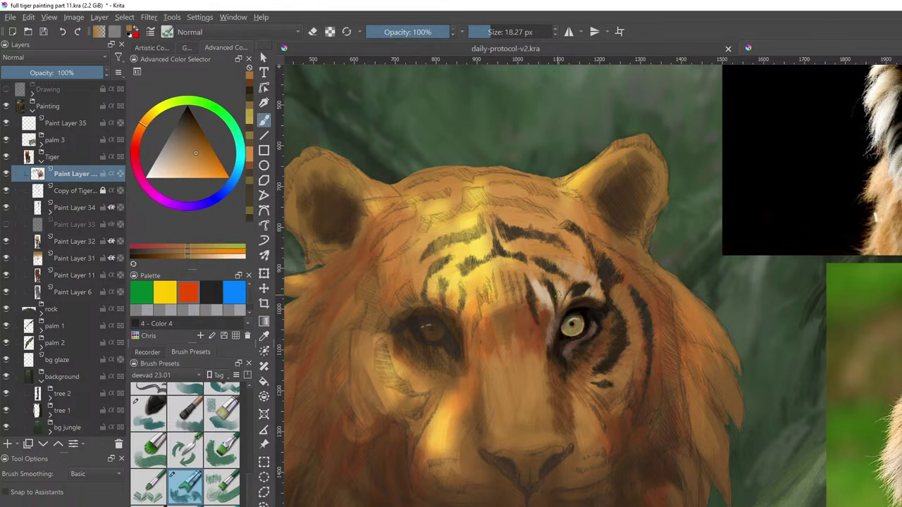
Extend the pale fur above the detailed eye up toward the temple with sampled cream and light orange tones, at brush size 17.51 px
{"action": "left_click", "coordinate": [543, 273], "text": "ctrl"}
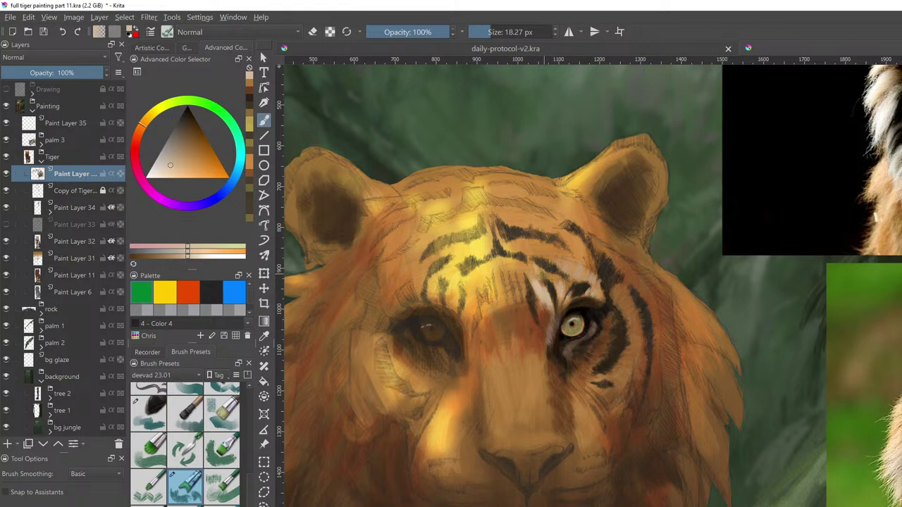
{"action": "left_click_drag", "start_coordinate": [535, 284], "coordinate": [540, 286]}
{"action": "left_click", "coordinate": [534, 261], "text": "ctrl"}
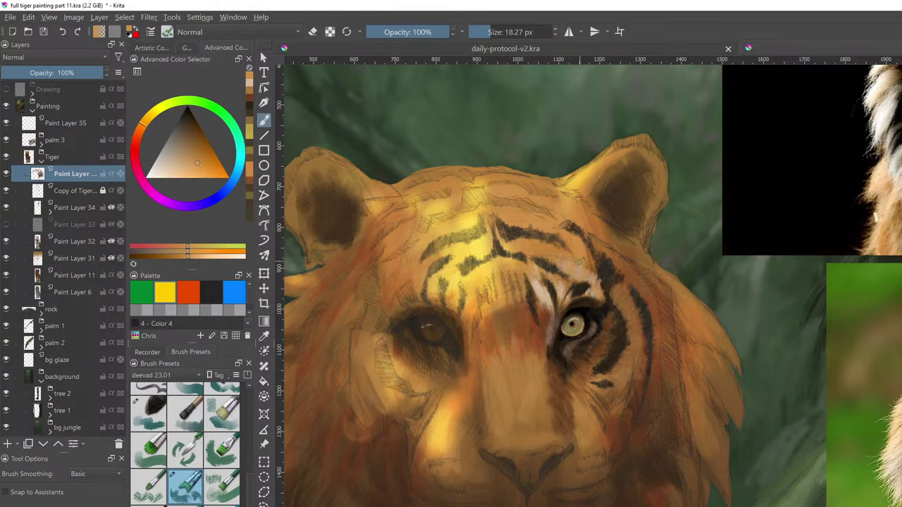
{"action": "left_click_drag", "start_coordinate": [575, 258], "coordinate": [582, 259], "text": "shift"}
{"action": "left_click_drag", "start_coordinate": [603, 265], "coordinate": [606, 268]}
{"action": "left_click", "coordinate": [582, 272], "text": "ctrl"}
{"action": "left_click", "coordinate": [589, 244], "text": "ctrl"}
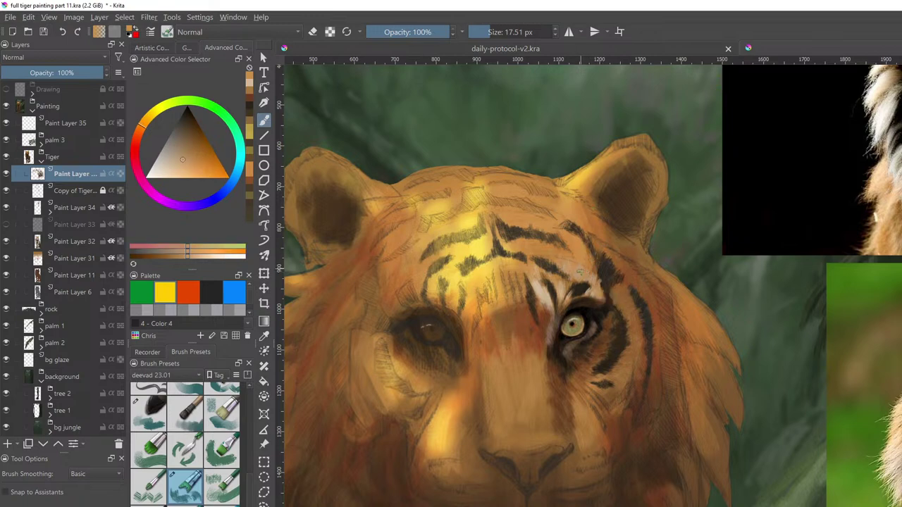
{"action": "left_click_drag", "start_coordinate": [579, 248], "coordinate": [585, 253]}
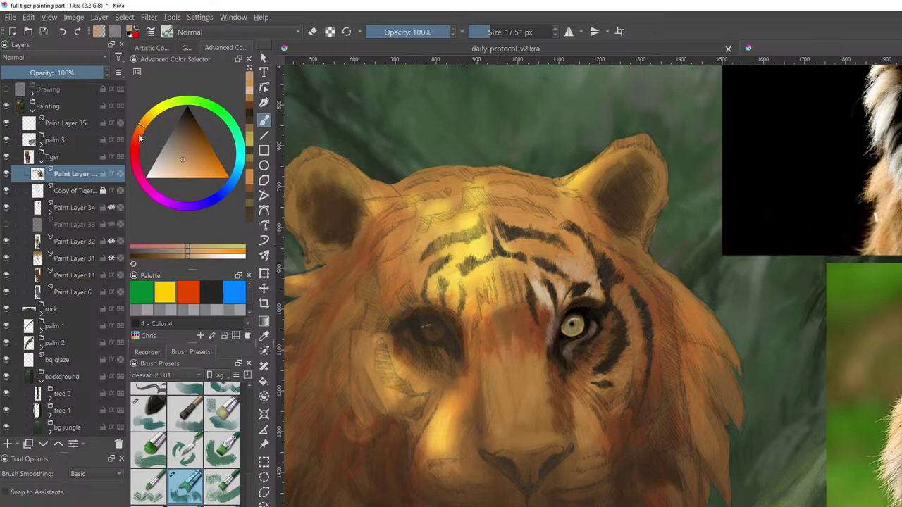
Check the painting without the copied tiger sketch, lower that sketch layer's opacity to 49%, and reselect Paint Layer 30
{"action": "left_click", "coordinate": [7, 191]}
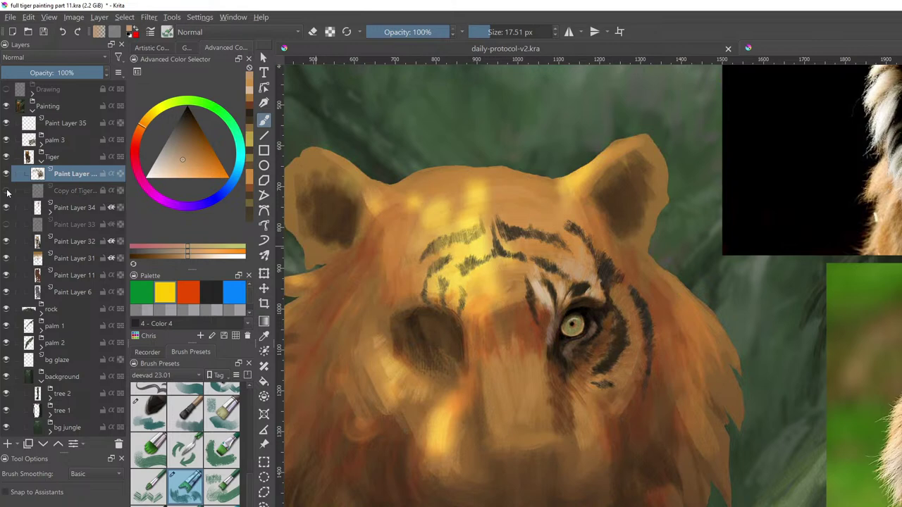
{"action": "left_click", "coordinate": [7, 191]}
{"action": "left_click", "coordinate": [7, 192]}
{"action": "left_click", "coordinate": [7, 192]}
{"action": "left_click", "coordinate": [60, 193]}
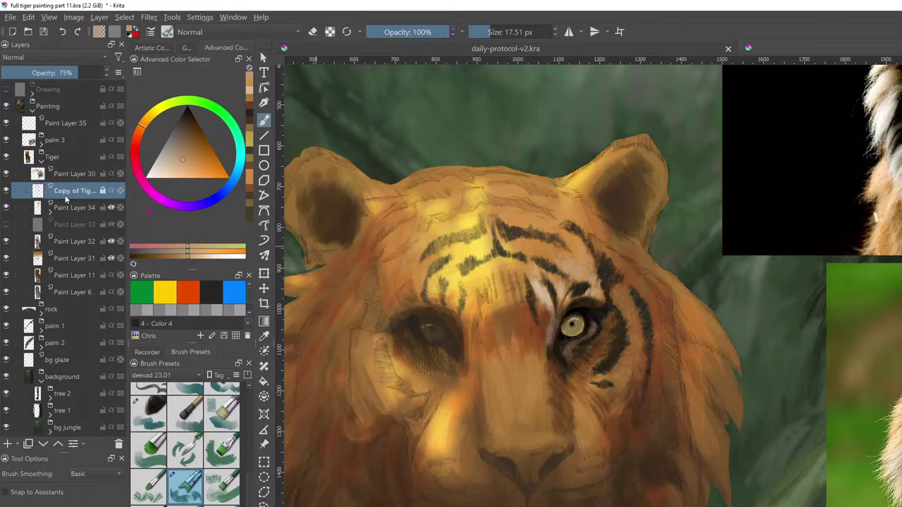
{"action": "left_click_drag", "start_coordinate": [49, 81], "coordinate": [53, 91]}
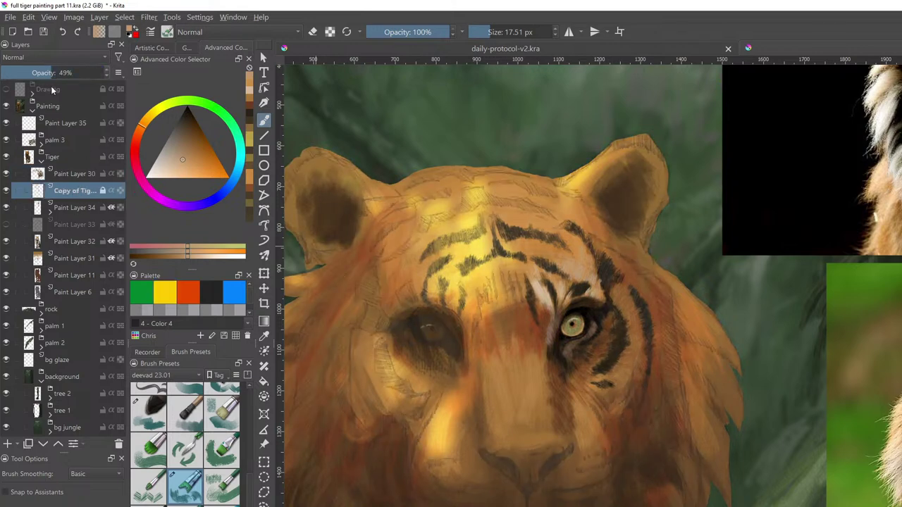
{"action": "mouse_move", "coordinate": [58, 107]}
{"action": "left_click", "coordinate": [73, 174]}
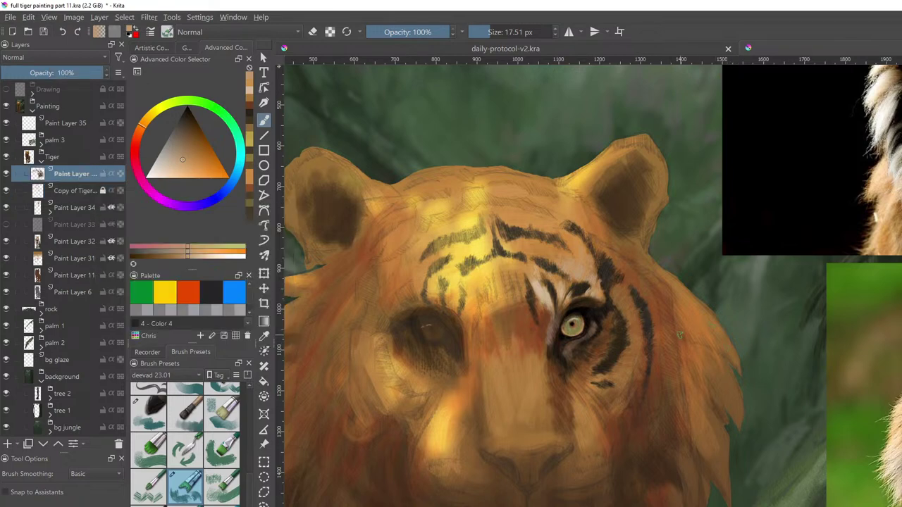
Paint a stripe from the temple above the detailed eye out past the ear base toward the mane, using sampled dark and reddish-brown tones
{"action": "left_click", "coordinate": [587, 222], "text": "ctrl"}
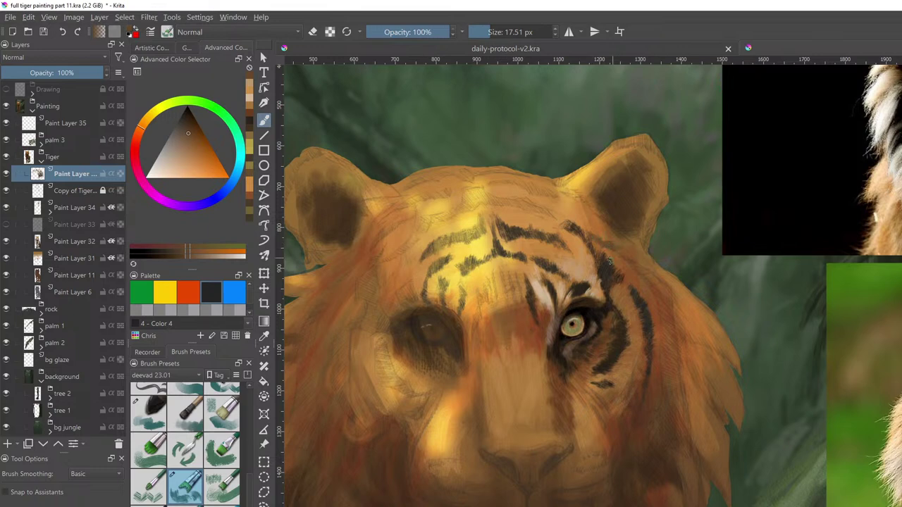
{"action": "left_click", "coordinate": [635, 266], "text": "ctrl"}
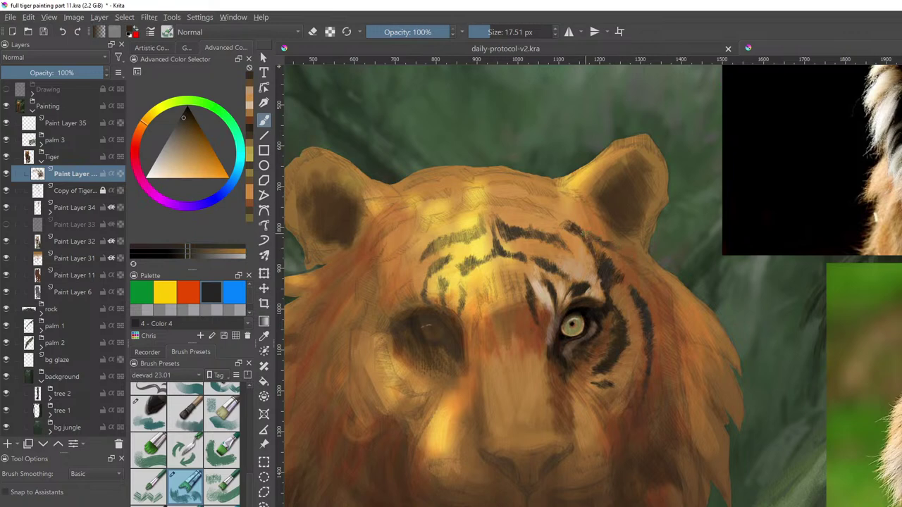
{"action": "left_click", "coordinate": [637, 431], "text": "ctrl"}
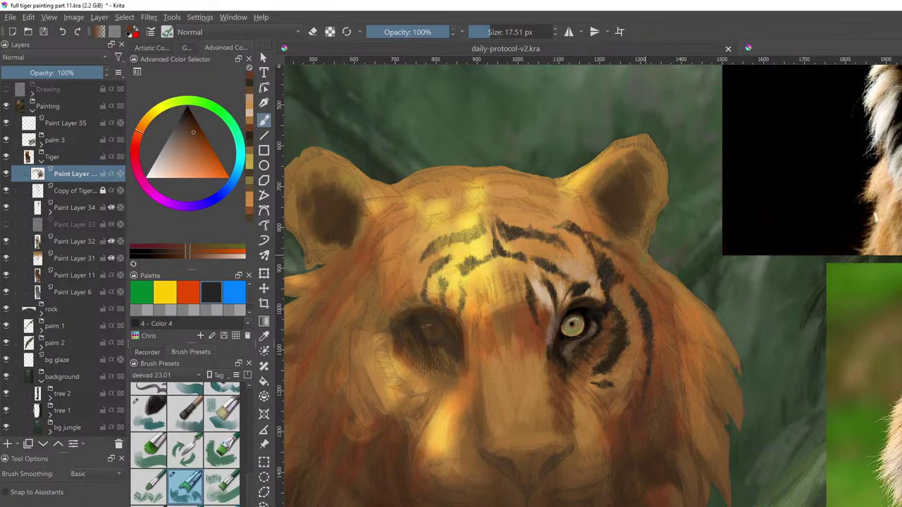
{"action": "left_click", "coordinate": [608, 280], "text": "ctrl"}
{"action": "left_click_drag", "start_coordinate": [615, 252], "coordinate": [628, 258]}
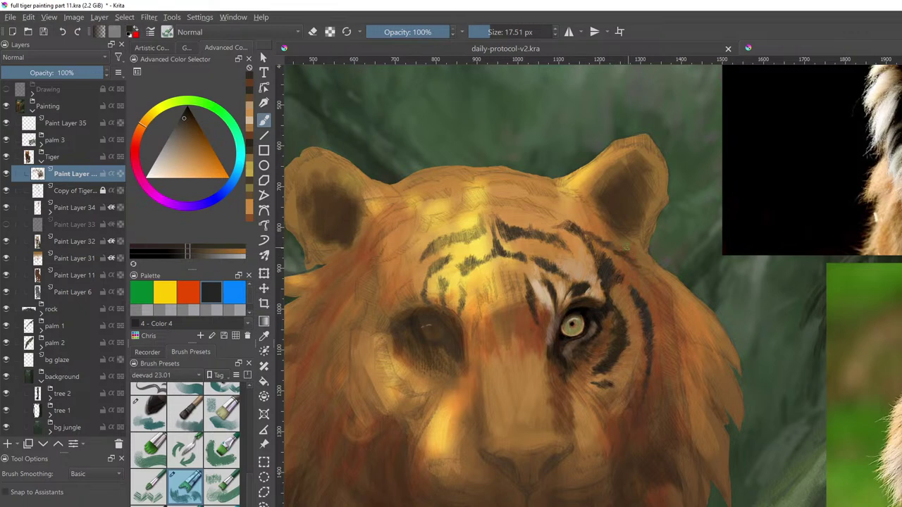
{"action": "left_click", "coordinate": [648, 277], "text": "ctrl"}
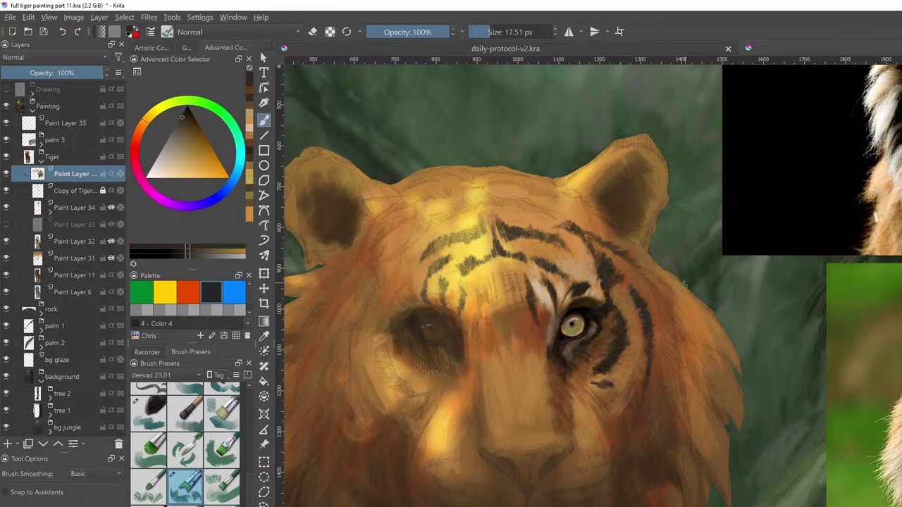
{"action": "mouse_move", "coordinate": [643, 310]}
{"action": "left_mouse_down"}
{"action": "mouse_move", "coordinate": [636, 256]}
{"action": "mouse_move", "coordinate": [611, 270]}
{"action": "mouse_move", "coordinate": [652, 260]}
{"action": "mouse_move", "coordinate": [640, 296]}
{"action": "left_mouse_up"}
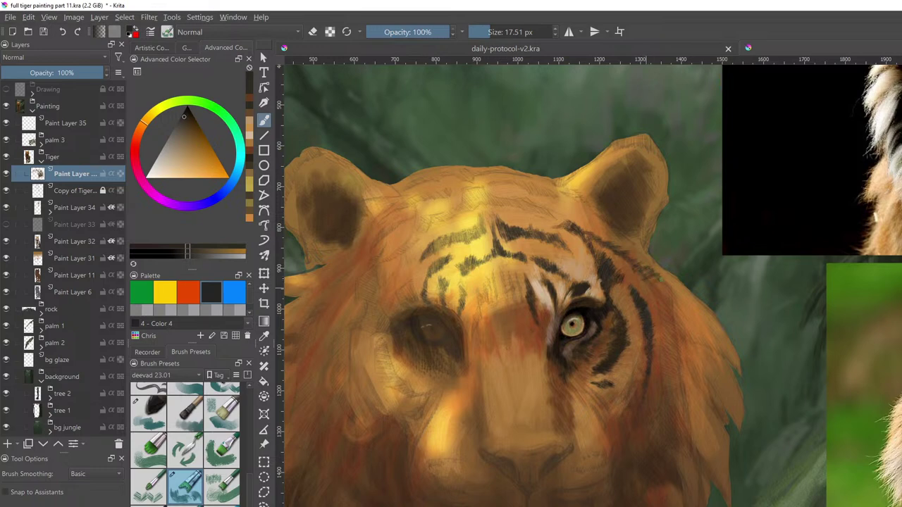
{"action": "left_click_drag", "start_coordinate": [651, 280], "coordinate": [667, 287]}
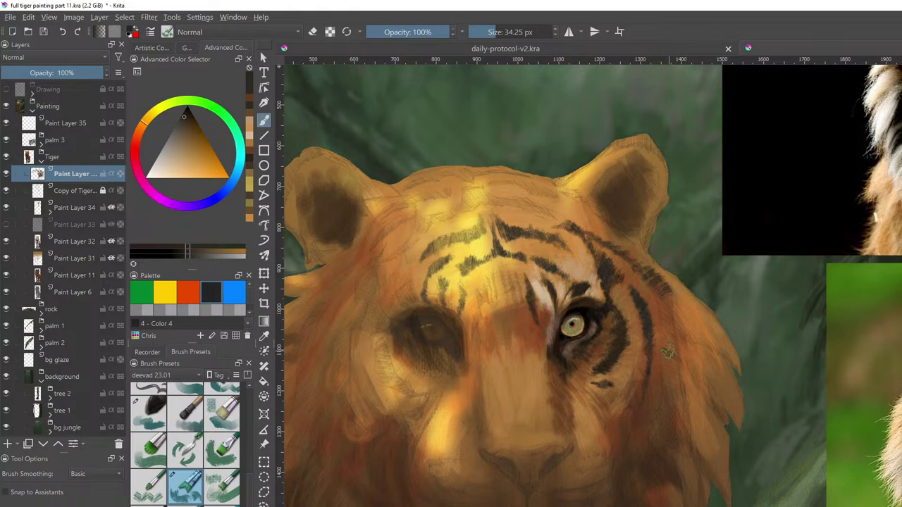
Continue the outer stripe down the cheek beside the mane at brush size 34.25 px, filling it with a darker brown
{"action": "mouse_move", "coordinate": [665, 348]}
{"action": "left_mouse_down"}
{"action": "mouse_move", "coordinate": [677, 356]}
{"action": "mouse_move", "coordinate": [658, 321]}
{"action": "mouse_move", "coordinate": [677, 327]}
{"action": "mouse_move", "coordinate": [648, 276]}
{"action": "left_mouse_up"}
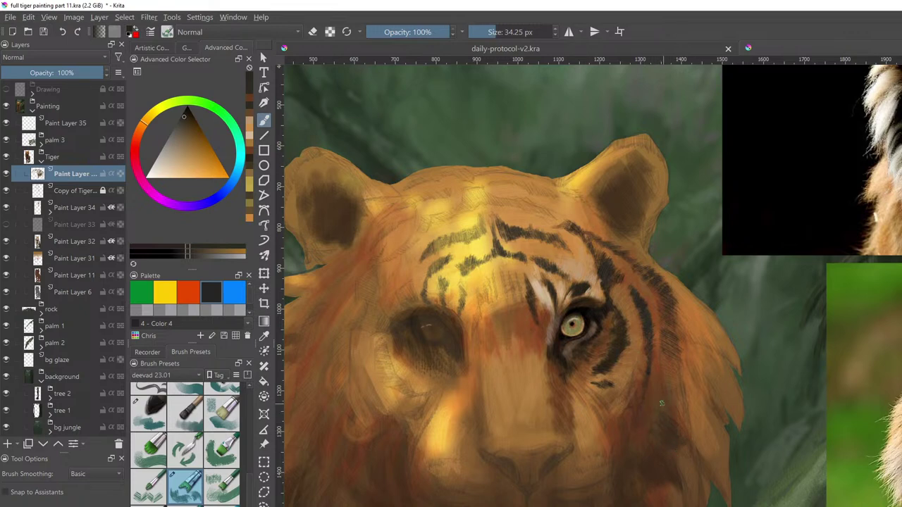
{"action": "mouse_move", "coordinate": [661, 375]}
{"action": "left_mouse_down"}
{"action": "mouse_move", "coordinate": [682, 401]}
{"action": "mouse_move", "coordinate": [681, 391]}
{"action": "left_mouse_up"}
{"action": "left_click_drag", "start_coordinate": [665, 356], "coordinate": [682, 384]}
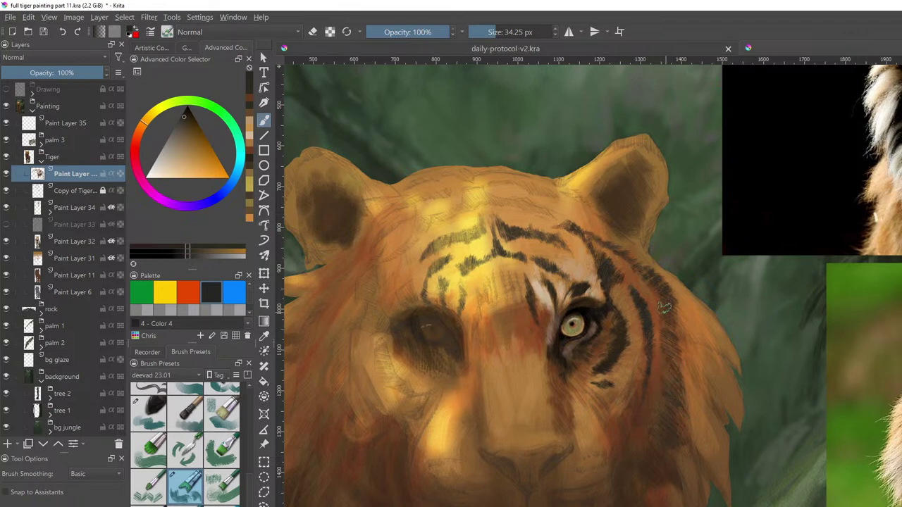
{"action": "left_click_drag", "start_coordinate": [661, 305], "coordinate": [671, 323]}
{"action": "key", "text": "k"}
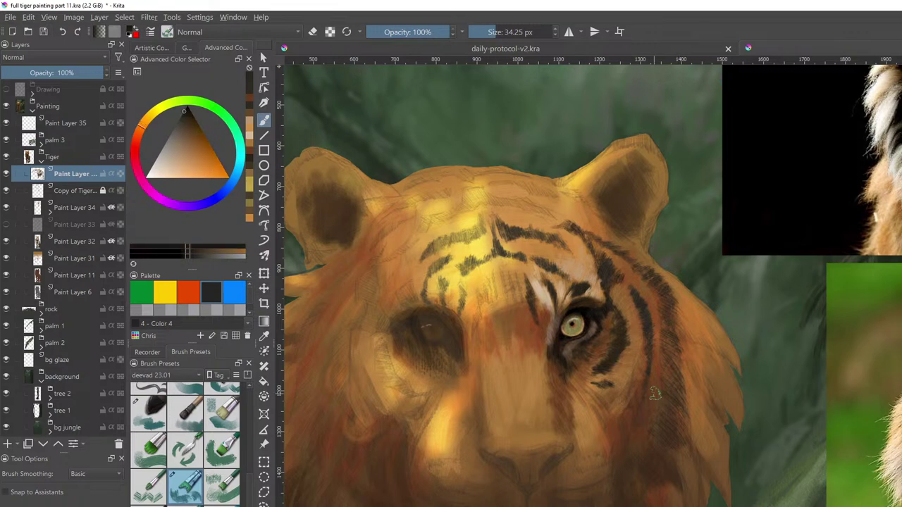
{"action": "left_click", "coordinate": [184, 118]}
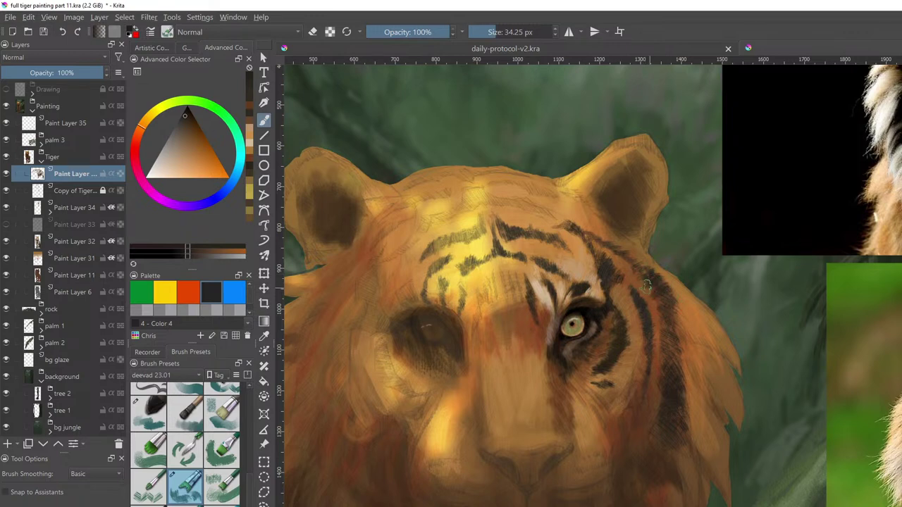
Reinforce the upper bend of the long outer cheek stripe with sampled dark stripe tones
{"action": "left_click", "coordinate": [548, 241], "text": "ctrl"}
{"action": "left_click_drag", "start_coordinate": [645, 275], "coordinate": [660, 278]}
{"action": "left_click", "coordinate": [616, 261], "text": "ctrl"}
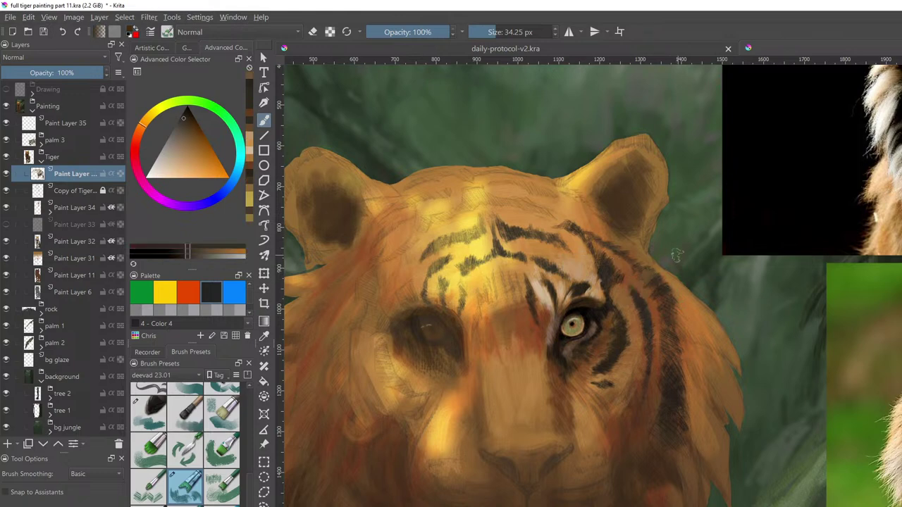
{"action": "left_click_drag", "start_coordinate": [642, 281], "coordinate": [657, 273]}
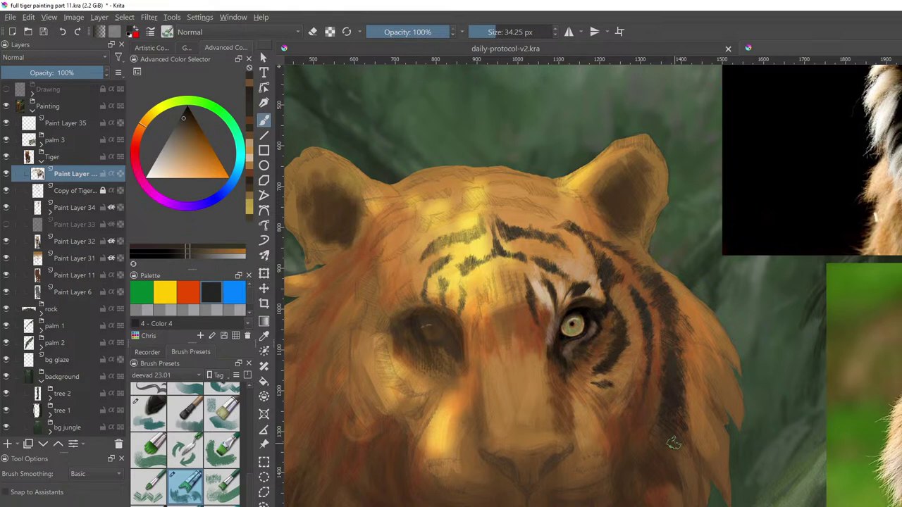
Soften the edges and lower part of the outer cheek stripe with sampled orange-brown and muted brown tones, and sample a dark brown
{"action": "left_click", "coordinate": [634, 303], "text": "ctrl"}
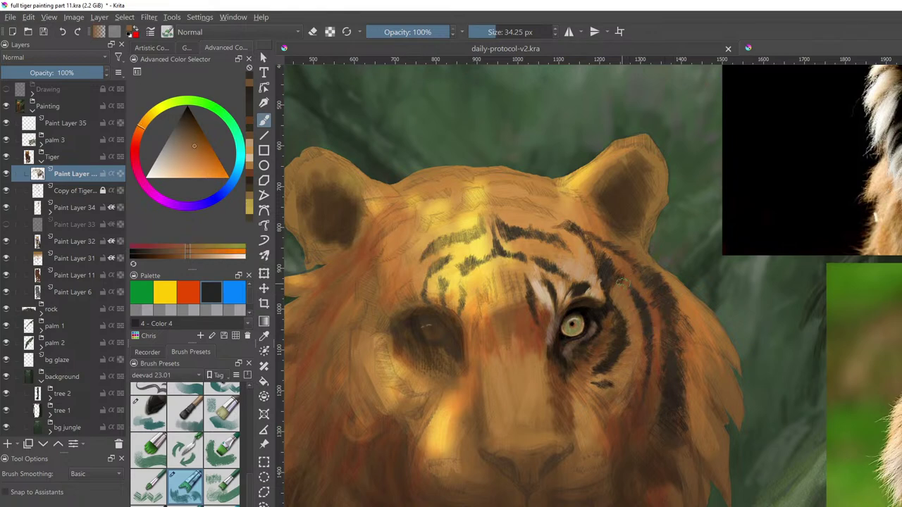
{"action": "mouse_move", "coordinate": [621, 282]}
{"action": "left_mouse_down"}
{"action": "mouse_move", "coordinate": [639, 280]}
{"action": "mouse_move", "coordinate": [654, 300]}
{"action": "mouse_move", "coordinate": [653, 320]}
{"action": "left_mouse_up"}
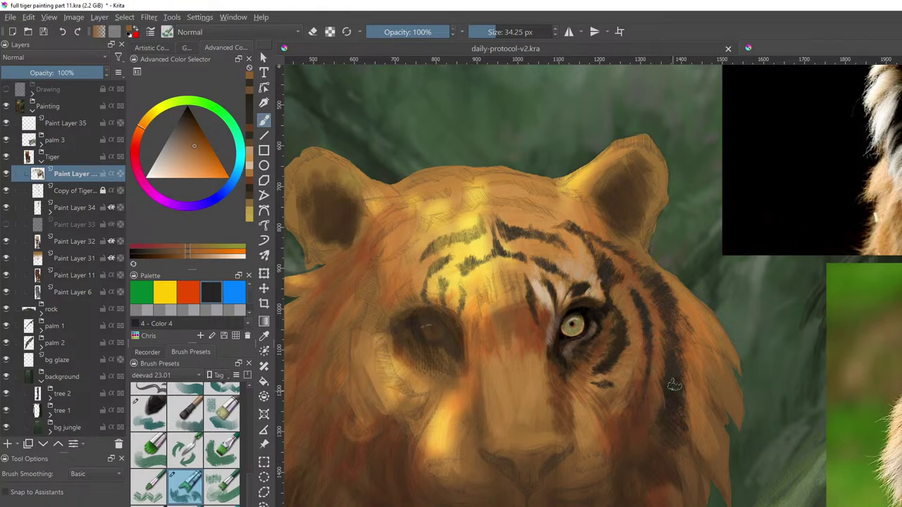
{"action": "left_click", "coordinate": [581, 358], "text": "ctrl"}
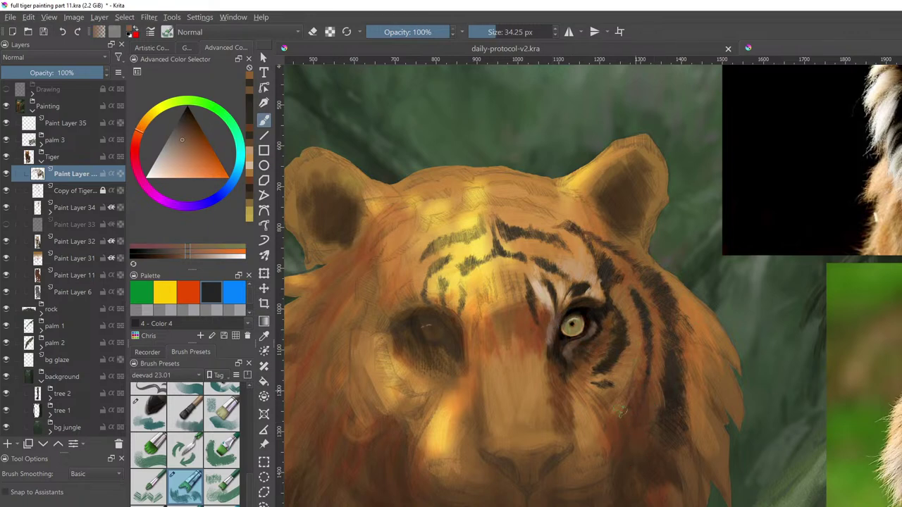
{"action": "mouse_move", "coordinate": [670, 429]}
{"action": "left_mouse_down"}
{"action": "mouse_move", "coordinate": [670, 367]}
{"action": "mouse_move", "coordinate": [661, 357]}
{"action": "left_mouse_up"}
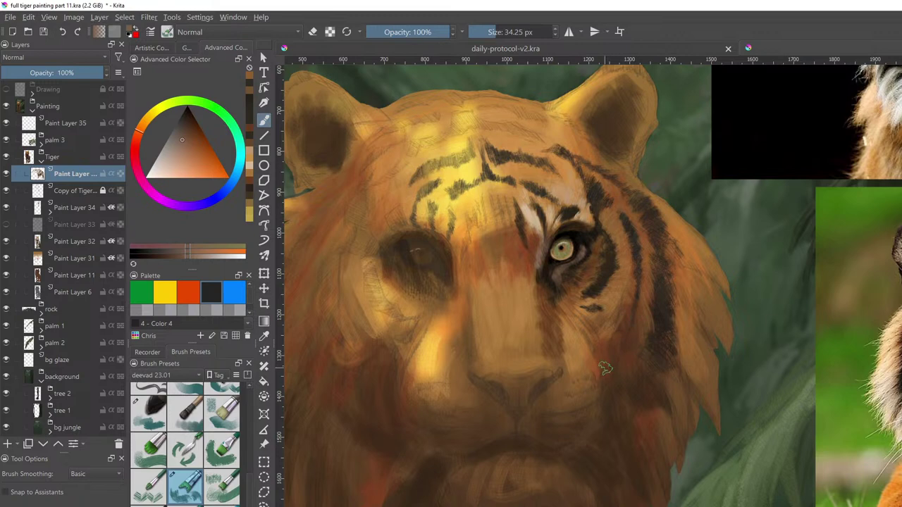
{"action": "left_click", "coordinate": [564, 257], "text": "ctrl"}
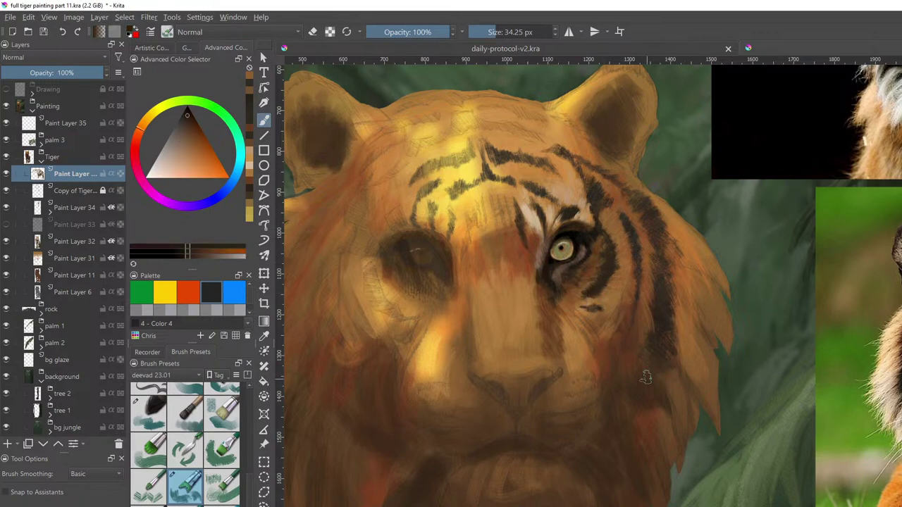
Set the opacity of the locked Copy of Tiger sketch layer to 67% and reduce the brush size to 20.28 px
{"action": "left_click", "coordinate": [77, 192]}
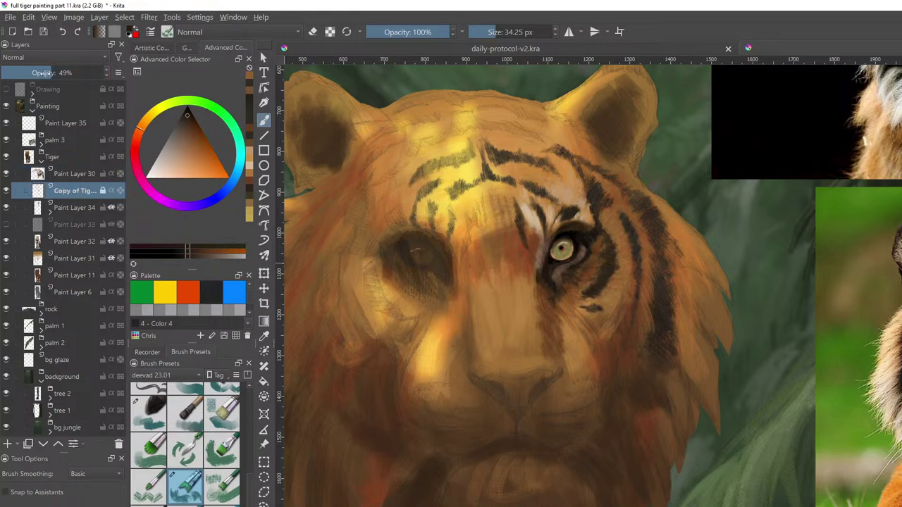
{"action": "left_click_drag", "start_coordinate": [44, 72], "coordinate": [70, 73]}
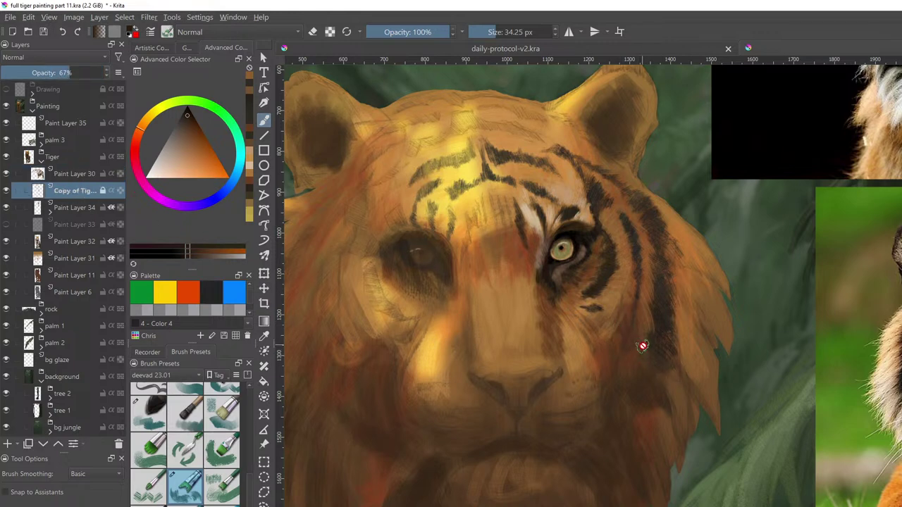
{"action": "left_click_drag", "start_coordinate": [651, 340], "coordinate": [618, 329], "text": "shift"}
{"action": "left_click", "coordinate": [589, 318]}
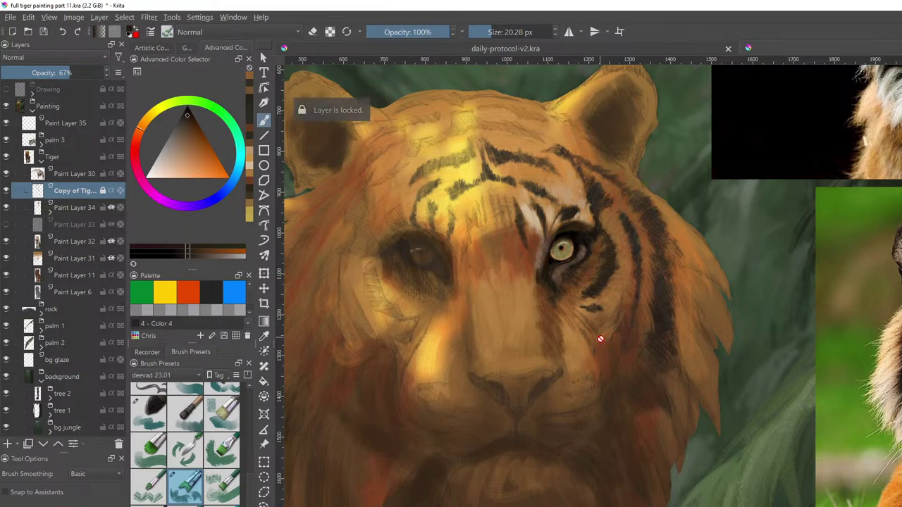
On Paint Layer 30, paint dark brown branching stripes across the lower cheek, enlarging the brush to 41.21 px to fill them
{"action": "left_click", "coordinate": [121, 174]}
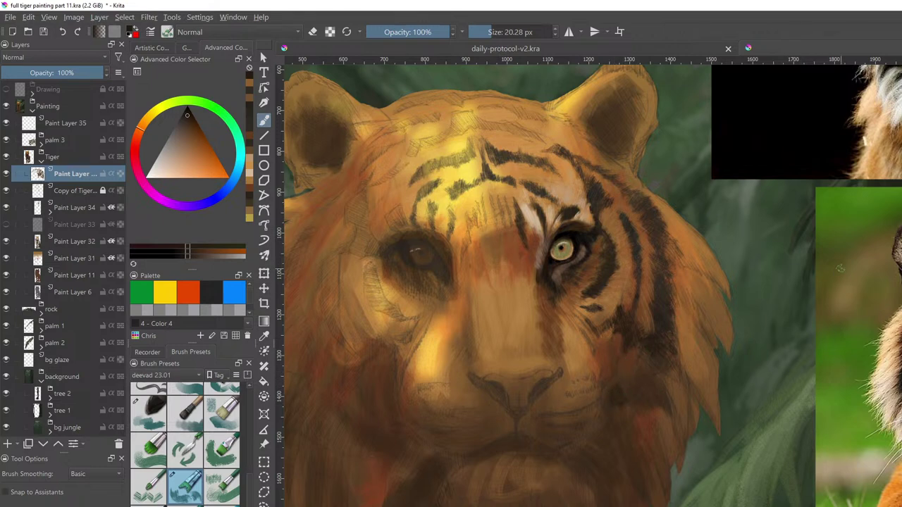
{"action": "left_click_drag", "start_coordinate": [840, 268], "coordinate": [800, 336]}
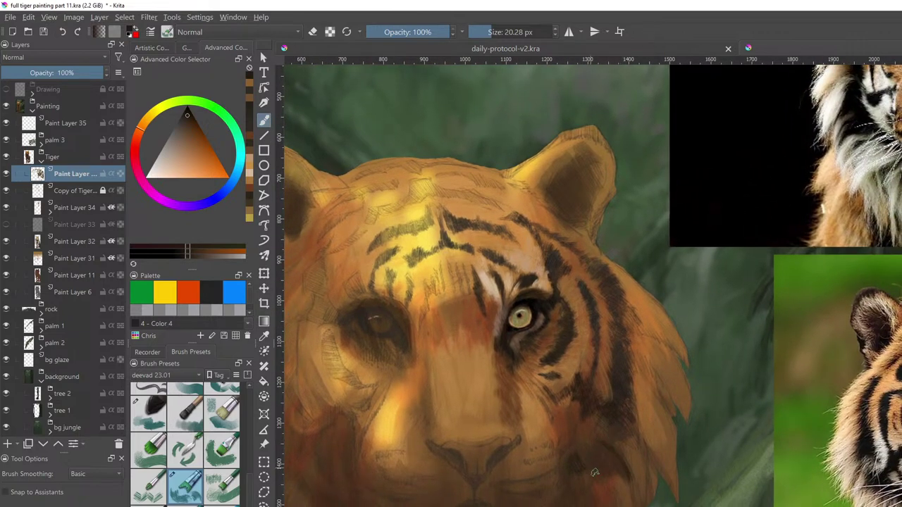
{"action": "left_click", "coordinate": [613, 412], "text": "ctrl"}
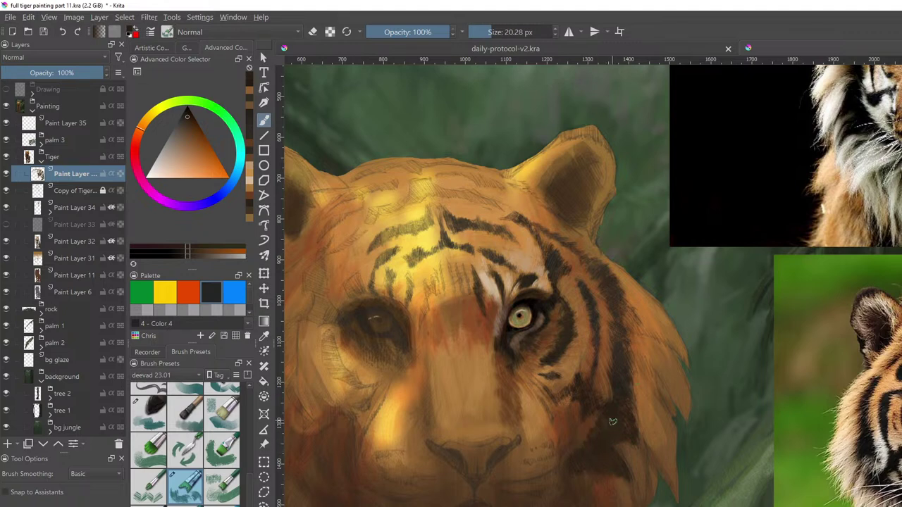
{"action": "key", "text": "bracketright"}
{"action": "key", "text": "bracketright"}
{"action": "left_click", "coordinate": [188, 119]}
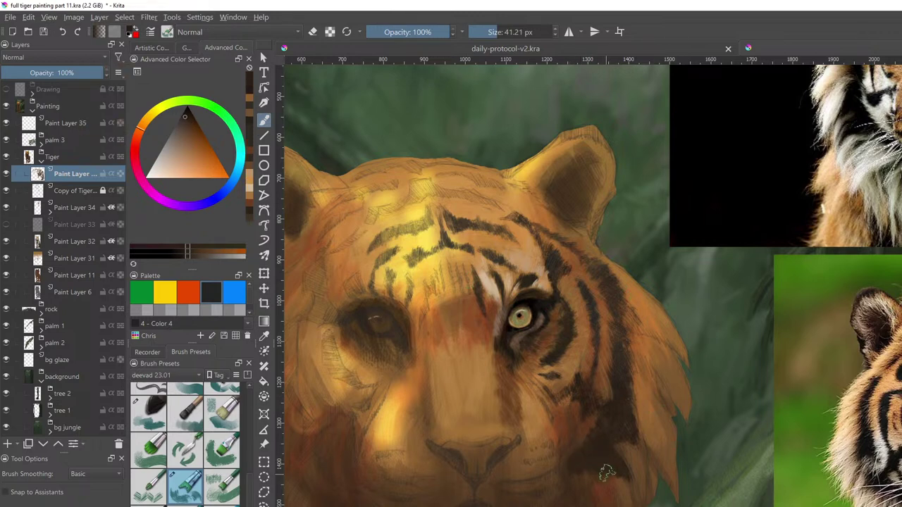
{"action": "left_click", "coordinate": [186, 116]}
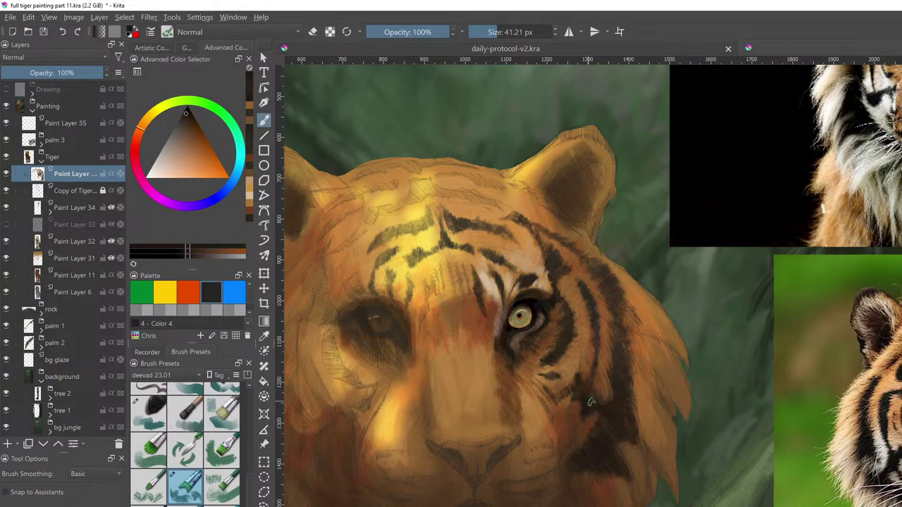
With a 19.39 px brush, paint a muted grey-brown fur patch between the lower cheek stripes, starting from a tone sampled beneath the eye
{"action": "mouse_move", "coordinate": [707, 332]}
{"action": "left_mouse_down"}
{"action": "mouse_move", "coordinate": [682, 410]}
{"action": "mouse_move", "coordinate": [721, 326]}
{"action": "mouse_move", "coordinate": [724, 352]}
{"action": "left_mouse_up"}
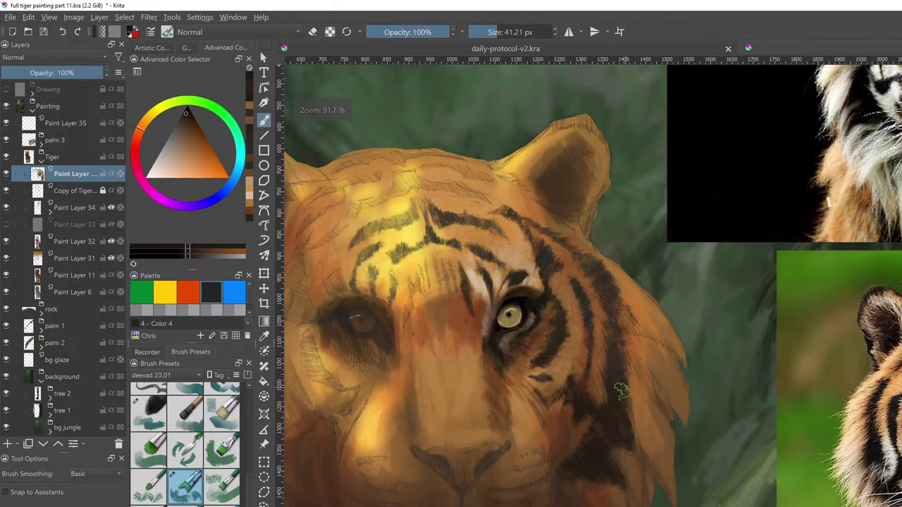
{"action": "key", "text": "bracketleft"}
{"action": "key", "text": "bracketleft"}
{"action": "key", "text": "bracketleft"}
{"action": "key", "text": "bracketleft"}
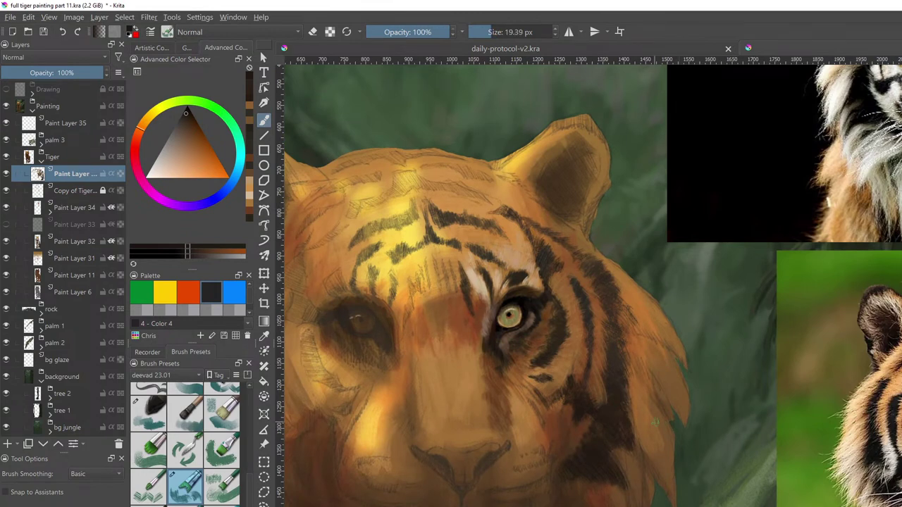
{"action": "left_click", "coordinate": [507, 335], "text": "ctrl"}
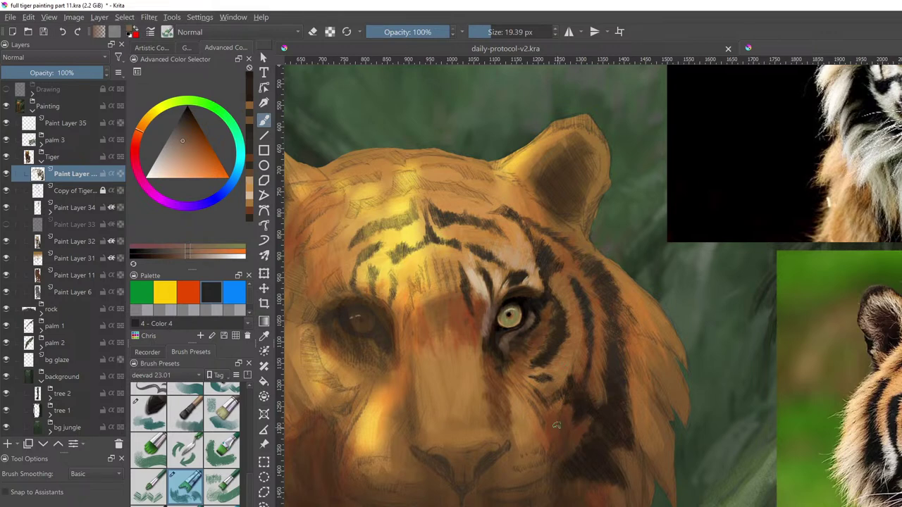
{"action": "left_click_drag", "start_coordinate": [552, 425], "coordinate": [551, 421]}
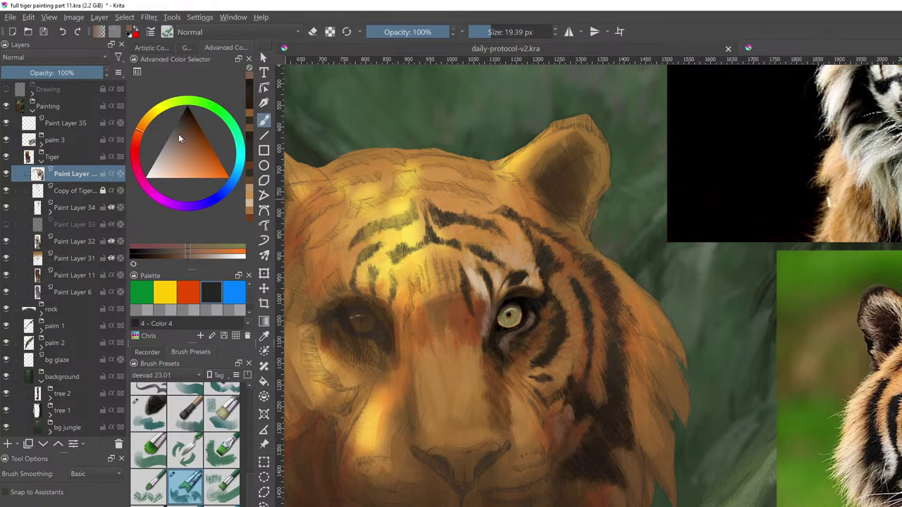
{"action": "left_click", "coordinate": [177, 135]}
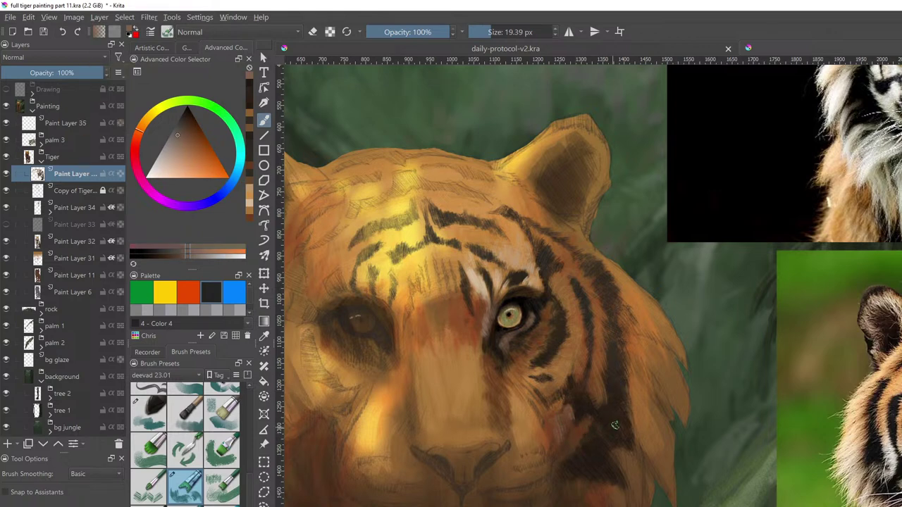
{"action": "left_click_drag", "start_coordinate": [568, 408], "coordinate": [567, 422]}
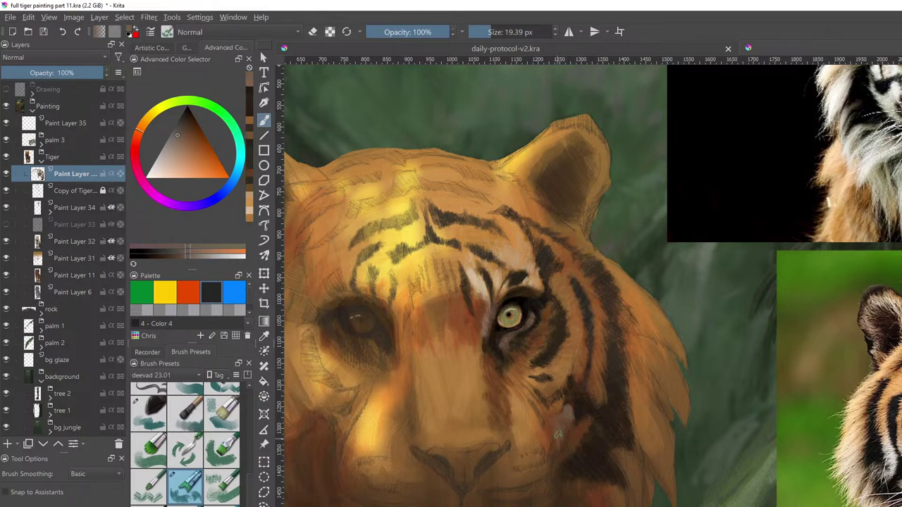
Shift the grey-brown toward a muted green and paint it over the cheek patch and between the stripes beside it
{"action": "left_click", "coordinate": [179, 134]}
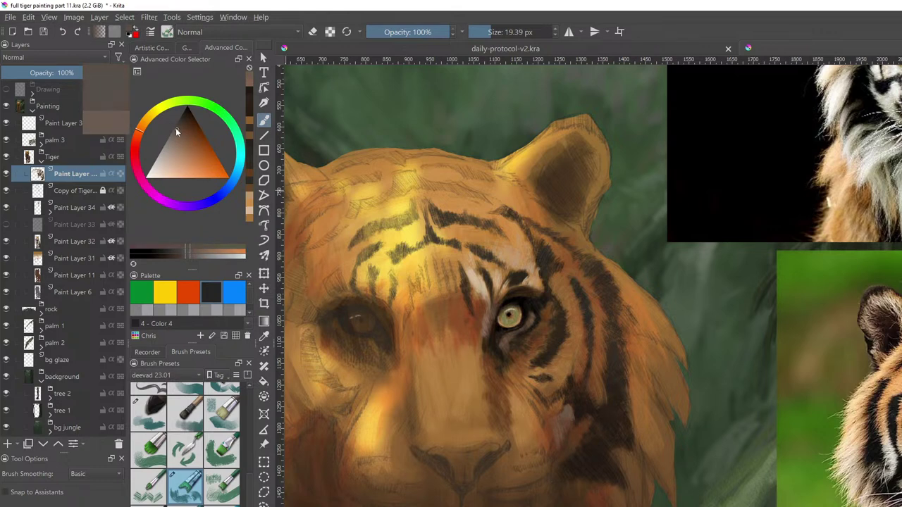
{"action": "left_click_drag", "start_coordinate": [176, 128], "coordinate": [176, 131]}
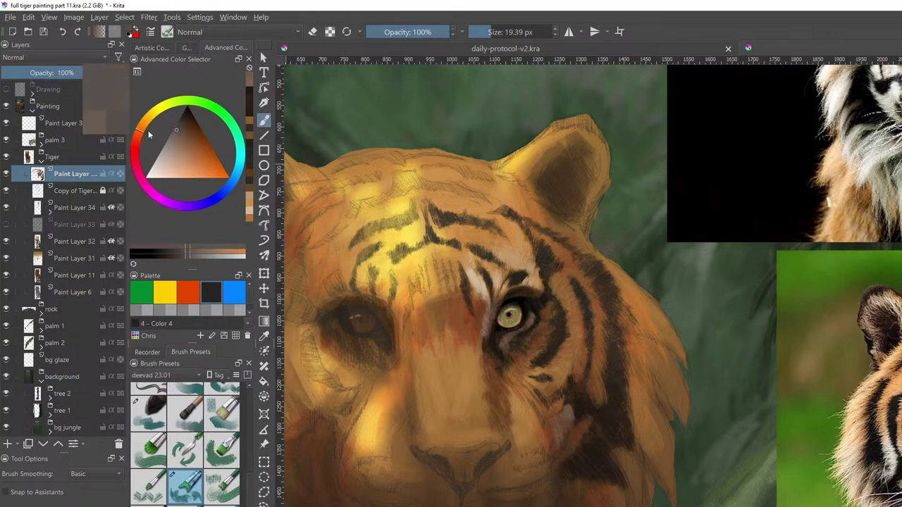
{"action": "mouse_move", "coordinate": [144, 128]}
{"action": "left_mouse_down"}
{"action": "mouse_move", "coordinate": [141, 135]}
{"action": "mouse_move", "coordinate": [226, 117]}
{"action": "left_mouse_up"}
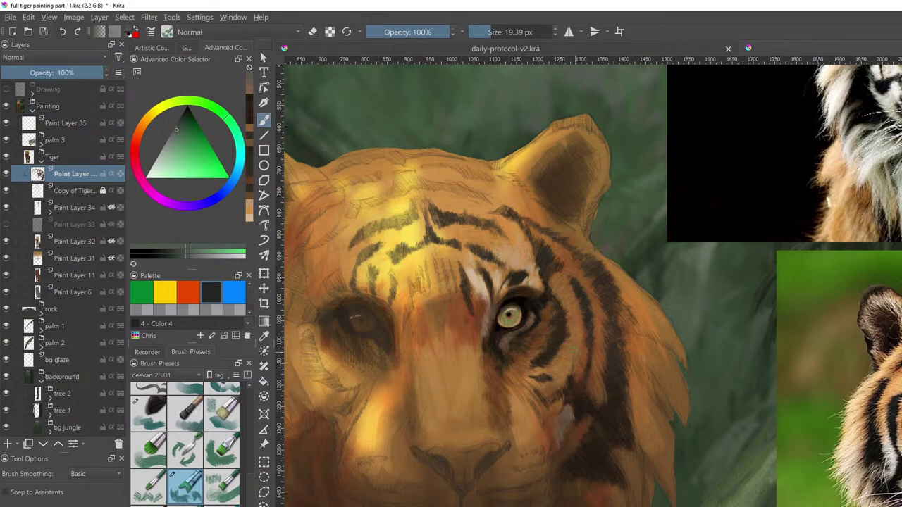
{"action": "left_click_drag", "start_coordinate": [178, 128], "coordinate": [179, 125]}
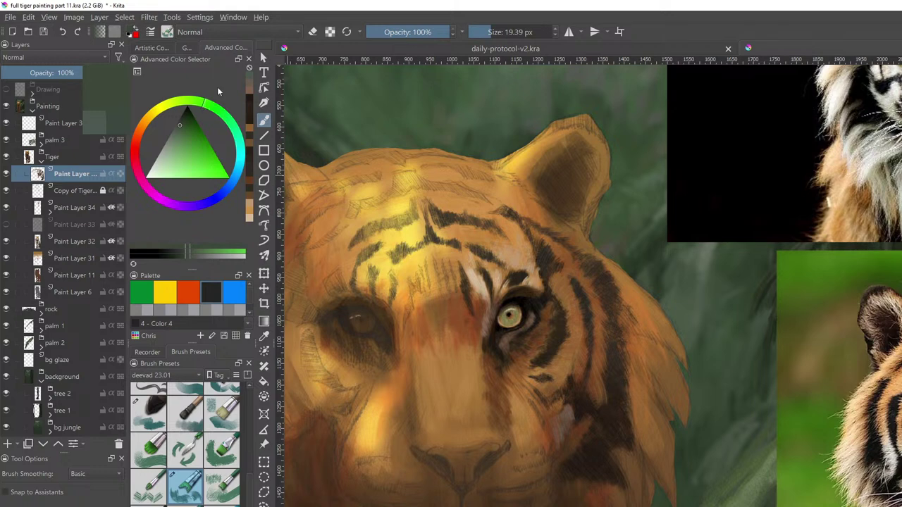
{"action": "left_click_drag", "start_coordinate": [206, 102], "coordinate": [190, 100]}
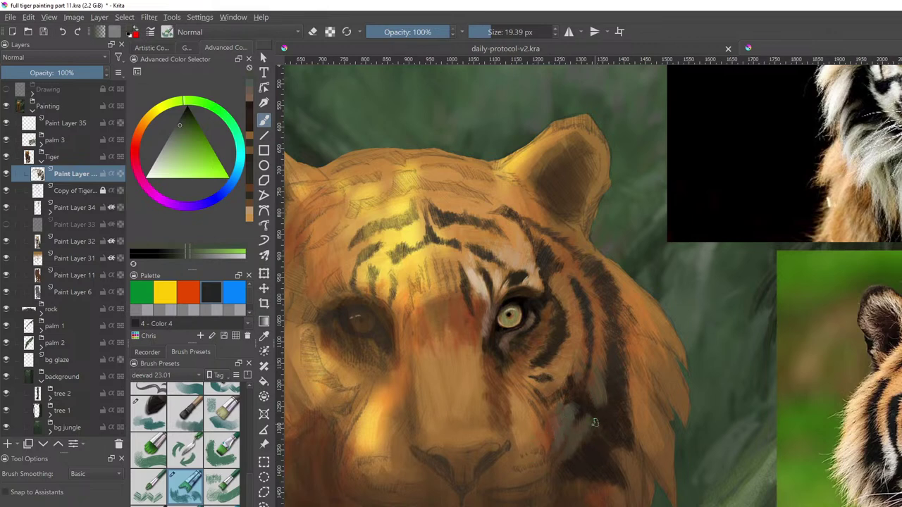
Paint small dark stripes beside the muzzle and mouth corner using a dark brown sampled from the cheek stripe
{"action": "left_click", "coordinate": [584, 460], "text": "ctrl"}
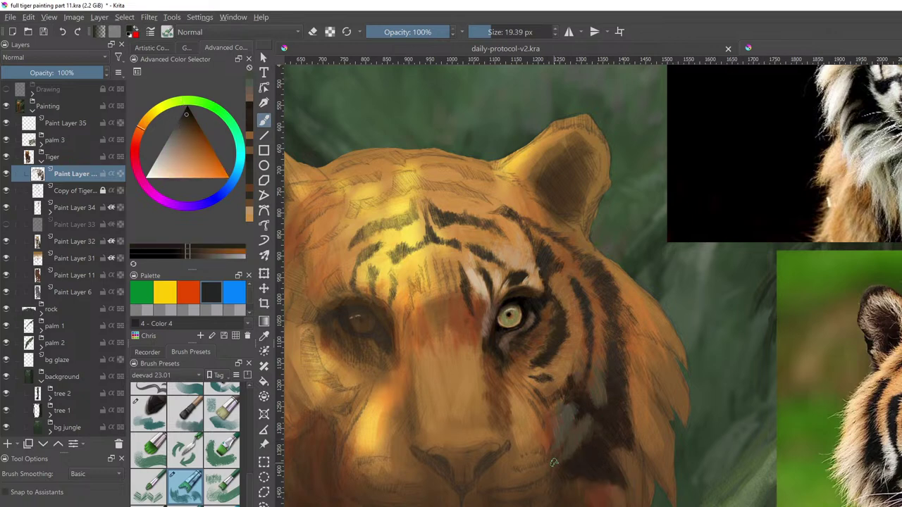
{"action": "left_click_drag", "start_coordinate": [554, 462], "coordinate": [556, 452]}
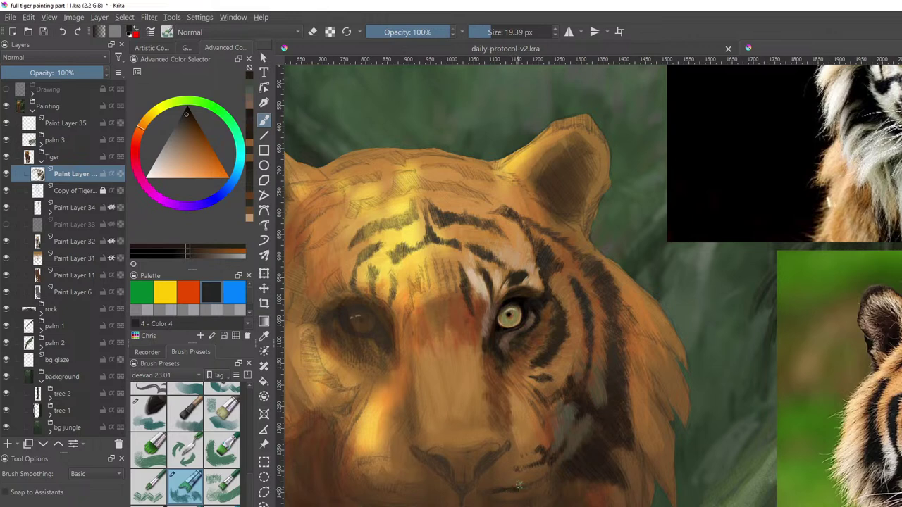
{"action": "left_click_drag", "start_coordinate": [520, 485], "coordinate": [543, 483]}
Lighten the sampled cheek grey toward a muted yellow and brush it over the cheek patch and between the outer stripes
{"action": "left_click", "coordinate": [569, 414], "text": "ctrl"}
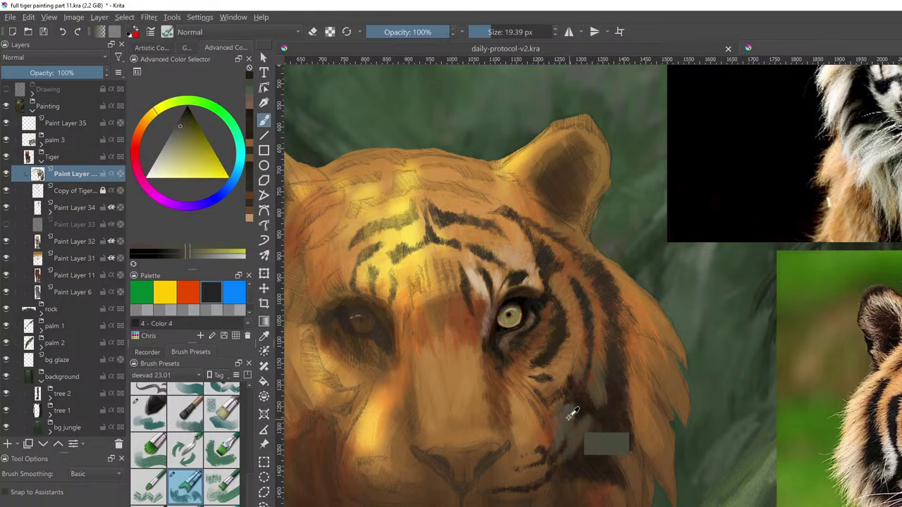
{"action": "left_click", "coordinate": [189, 259]}
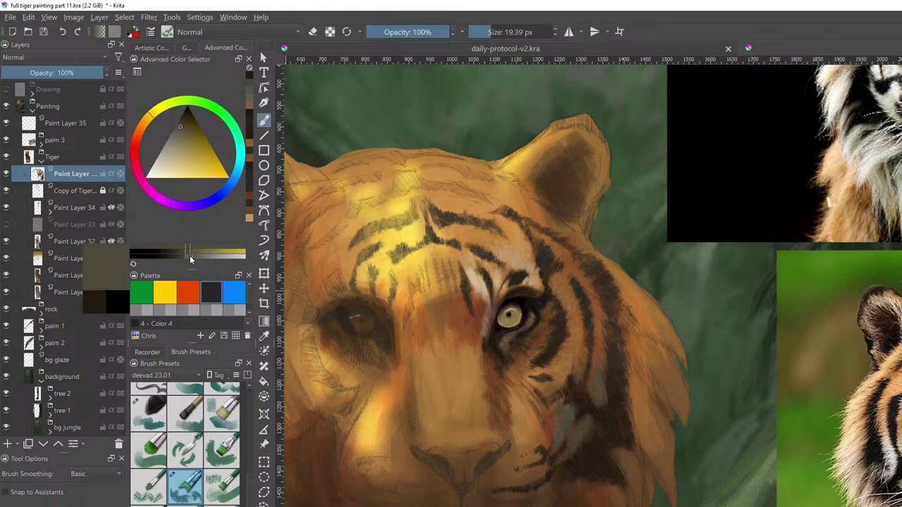
{"action": "left_click_drag", "start_coordinate": [191, 259], "coordinate": [193, 260]}
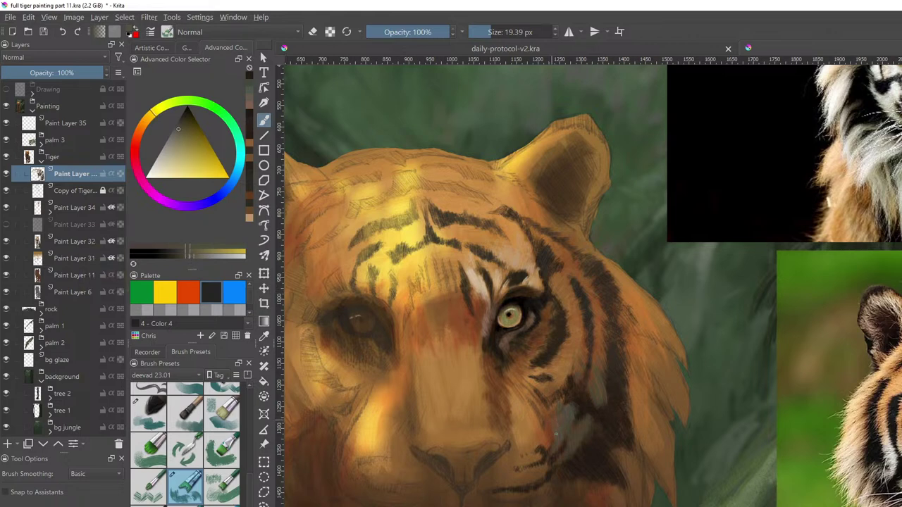
{"action": "left_click_drag", "start_coordinate": [556, 434], "coordinate": [553, 414]}
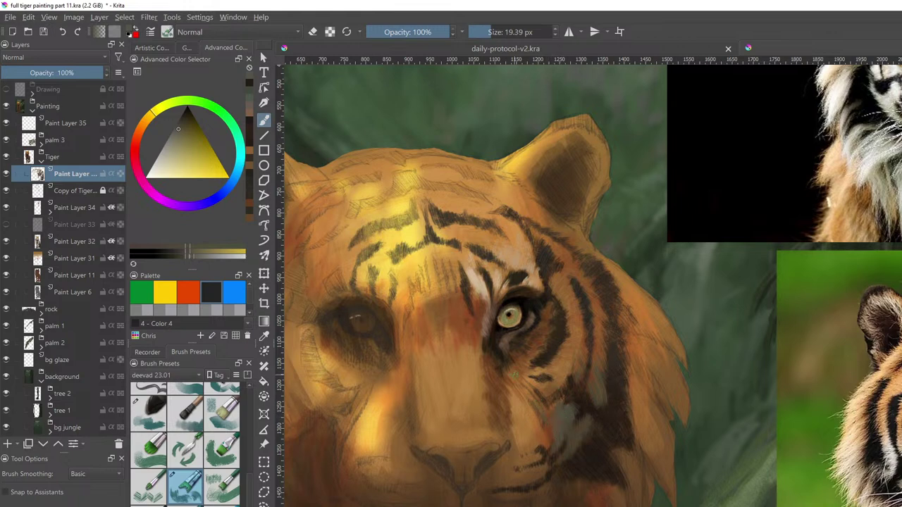
{"action": "left_click", "coordinate": [196, 256]}
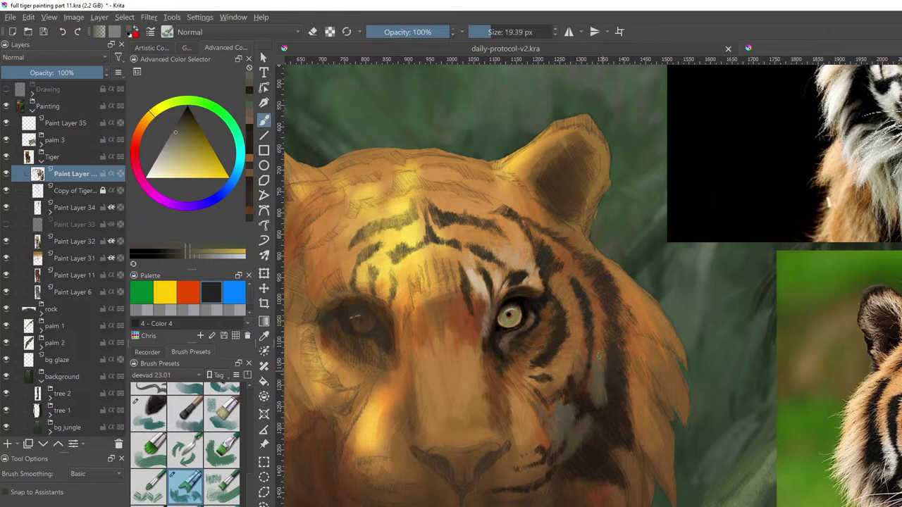
{"action": "left_click", "coordinate": [203, 257]}
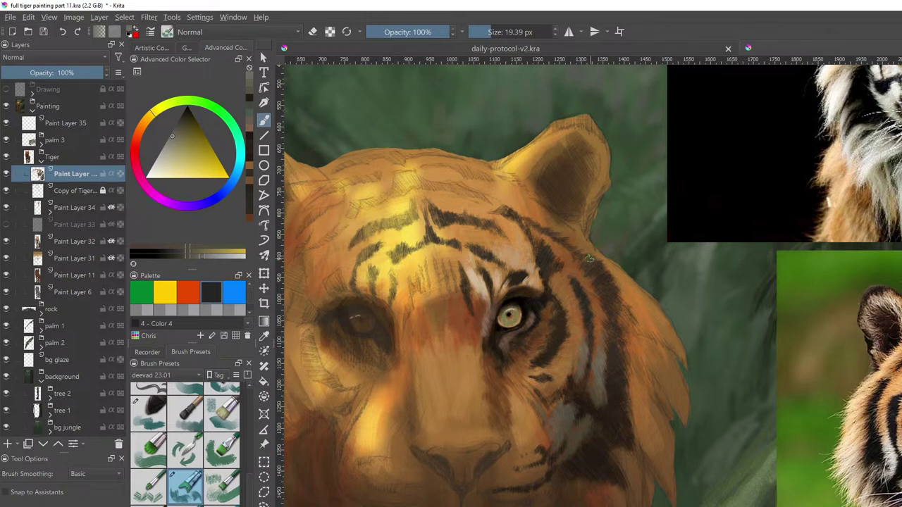
Deepen the lower part of the grey cheek patch with a darkened brown sampled from it
{"action": "left_click", "coordinate": [574, 440], "text": "ctrl"}
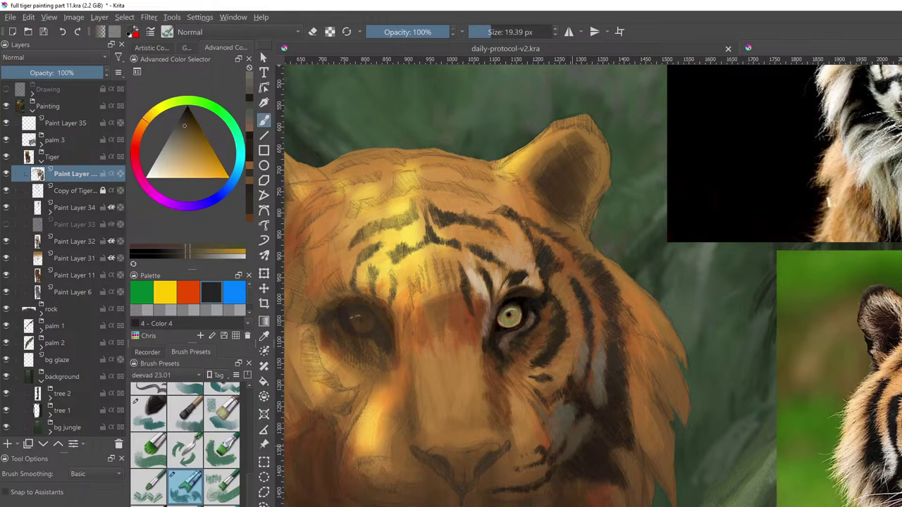
{"action": "left_click", "coordinate": [183, 121]}
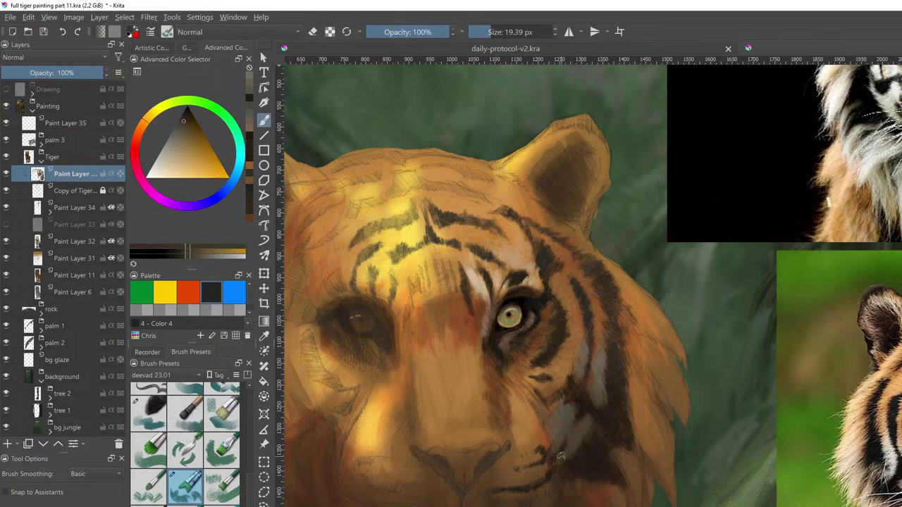
{"action": "left_click_drag", "start_coordinate": [561, 455], "coordinate": [577, 432]}
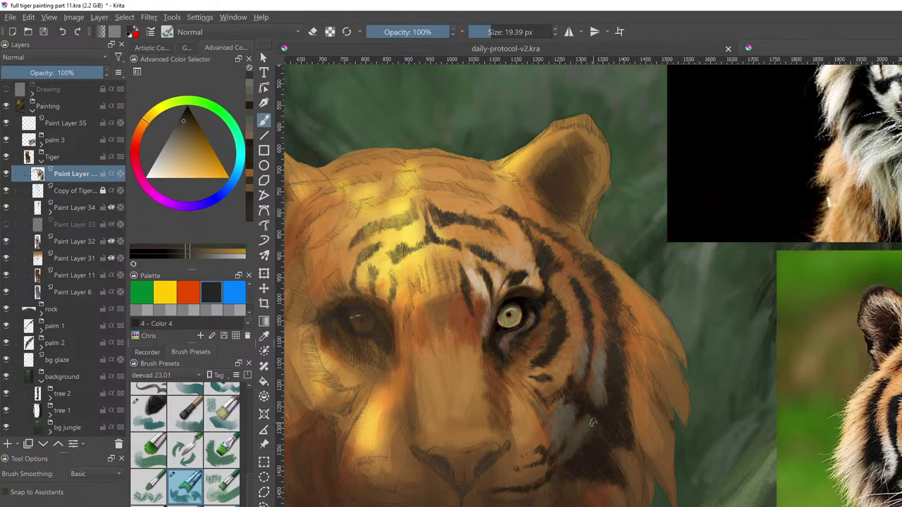
Shift the paint colour's hue to purple, check it in the Artistic Color Selector, and compare the whole painting with the tiger references
{"action": "left_click_drag", "start_coordinate": [148, 124], "coordinate": [175, 206]}
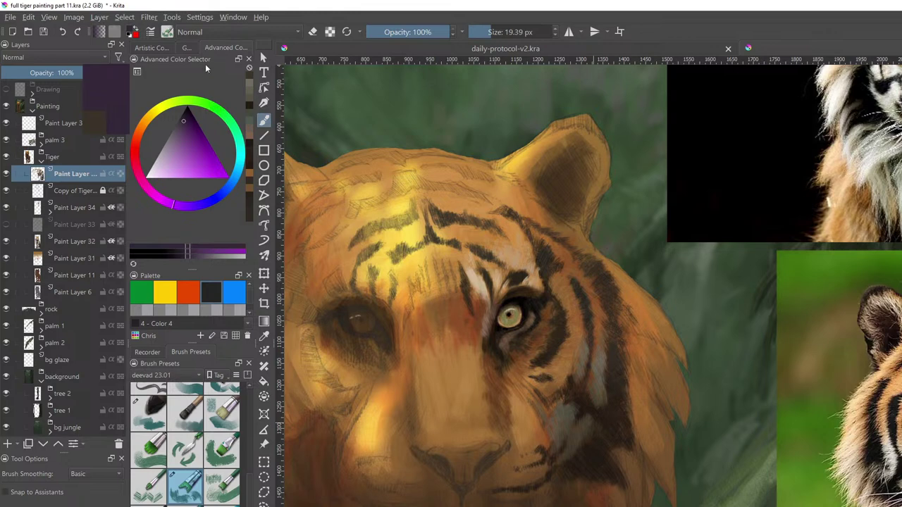
{"action": "left_click", "coordinate": [187, 48]}
{"action": "left_click", "coordinate": [164, 50]}
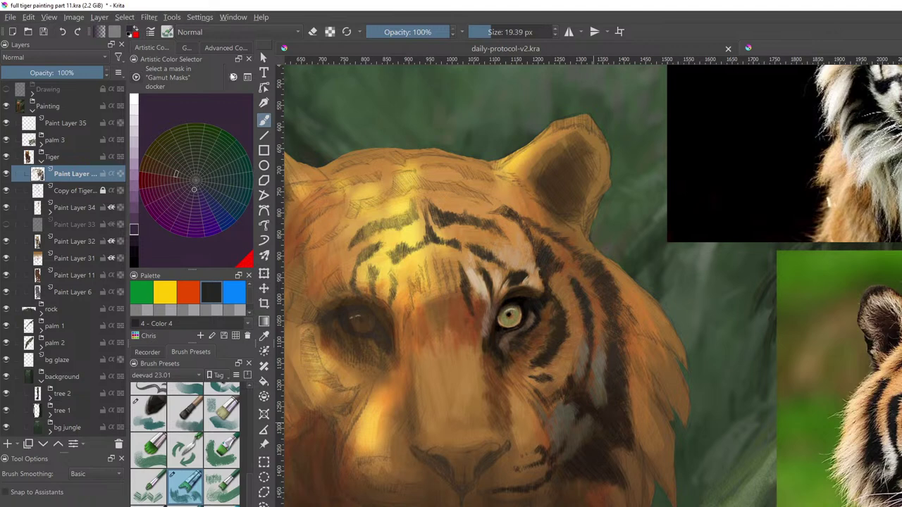
{"action": "left_click", "coordinate": [225, 48]}
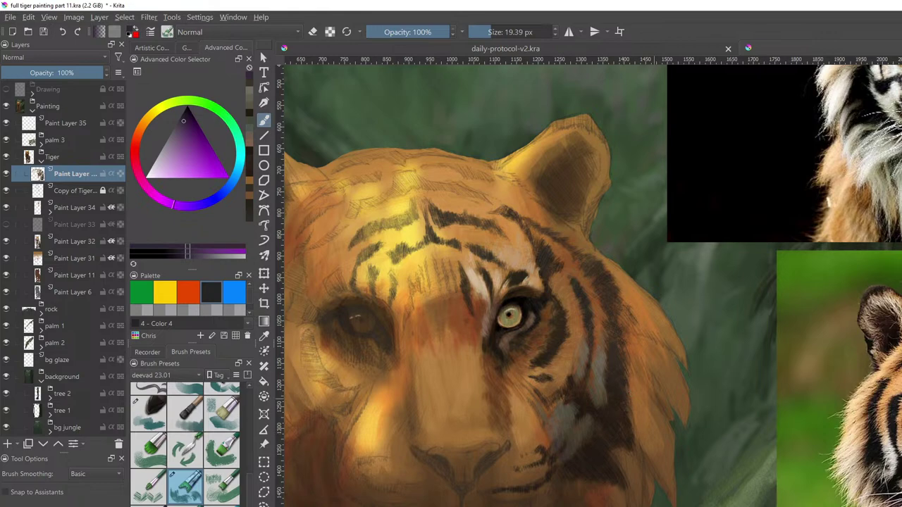
{"action": "scroll", "coordinate": [672, 418], "scroll_direction": "down", "scroll_amount": 5}
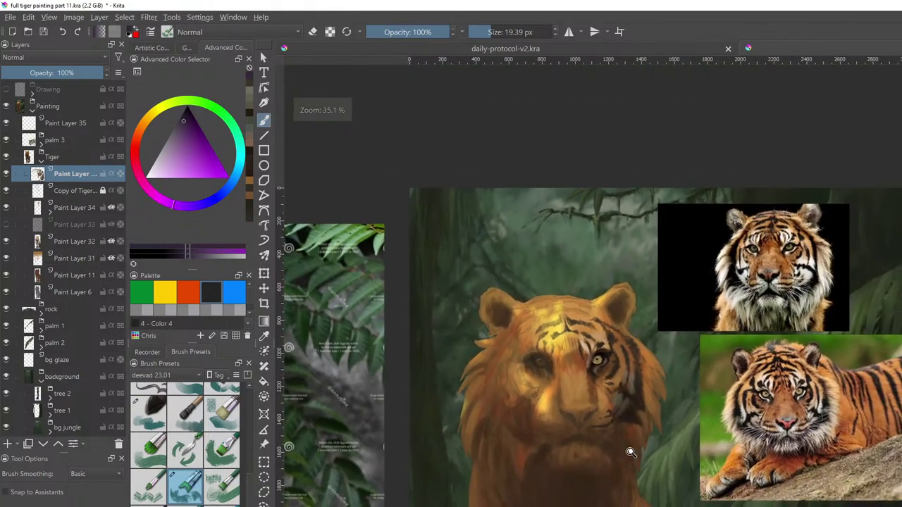
{"action": "scroll", "coordinate": [641, 423], "scroll_direction": "up", "scroll_amount": 6}
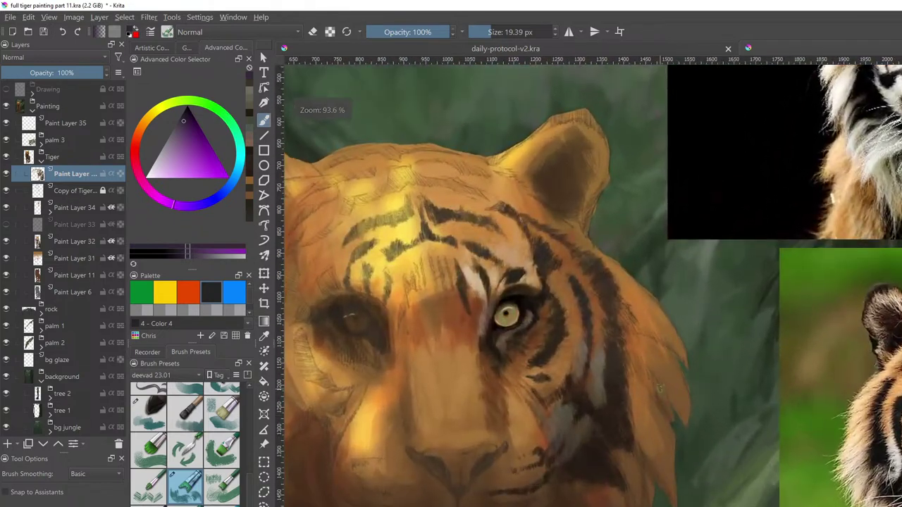
Try a more saturated dark purple, resample the shadowed cheek tone, and shift its hue to violet
{"action": "left_click", "coordinate": [187, 124]}
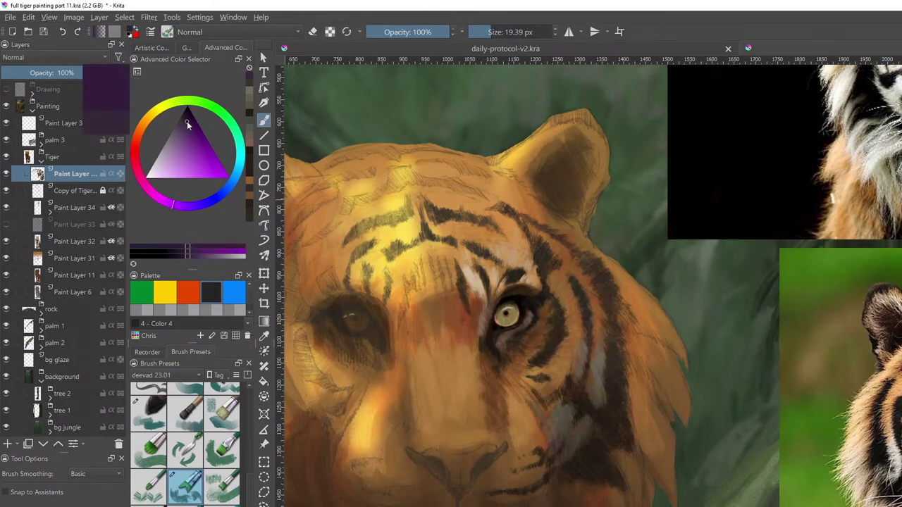
{"action": "left_click_drag", "start_coordinate": [188, 124], "coordinate": [189, 124]}
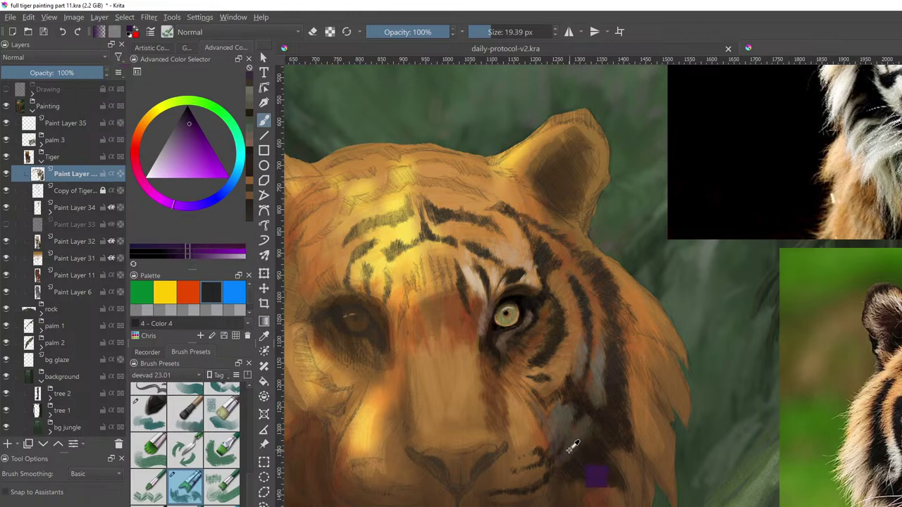
{"action": "left_click", "coordinate": [572, 447], "text": "ctrl"}
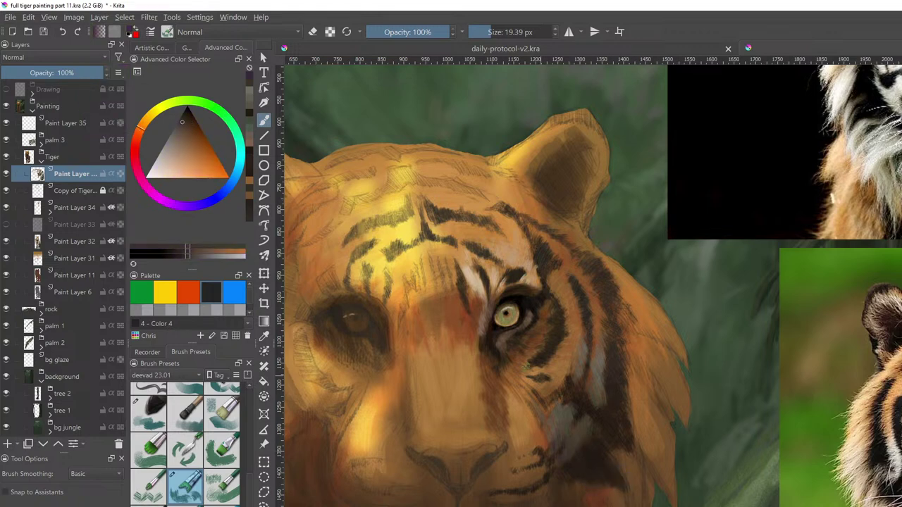
{"action": "left_click_drag", "start_coordinate": [173, 207], "coordinate": [186, 211]}
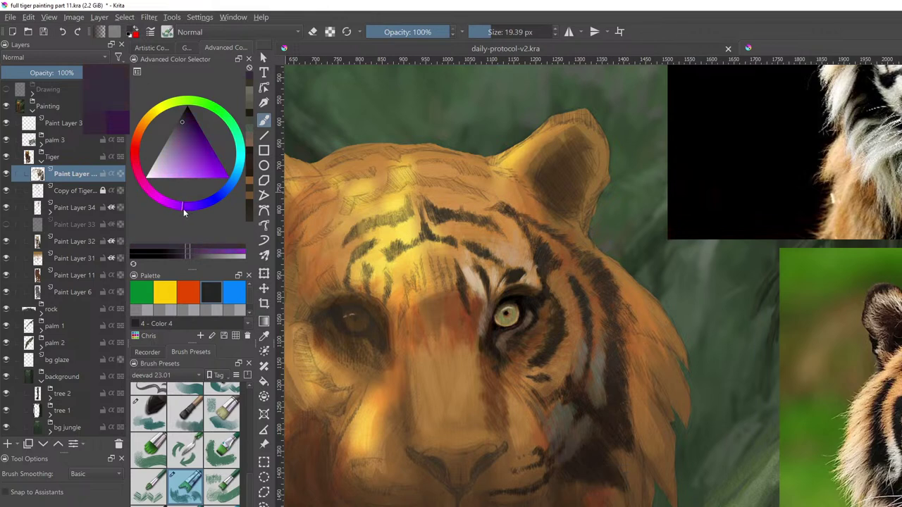
Brush darker, muted purple and sampled dark fur tones into the shadowed cheek beside the tiger's muzzle
{"action": "left_click_drag", "start_coordinate": [564, 456], "coordinate": [565, 447]}
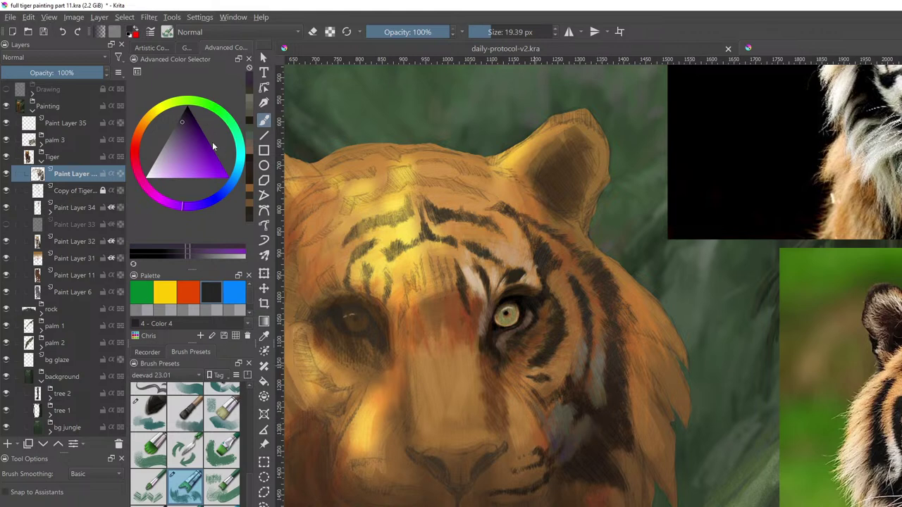
{"action": "mouse_move", "coordinate": [191, 253]}
{"action": "left_mouse_down"}
{"action": "mouse_move", "coordinate": [176, 249]}
{"action": "mouse_move", "coordinate": [198, 252]}
{"action": "left_mouse_up"}
{"action": "left_click_drag", "start_coordinate": [185, 124], "coordinate": [186, 121]}
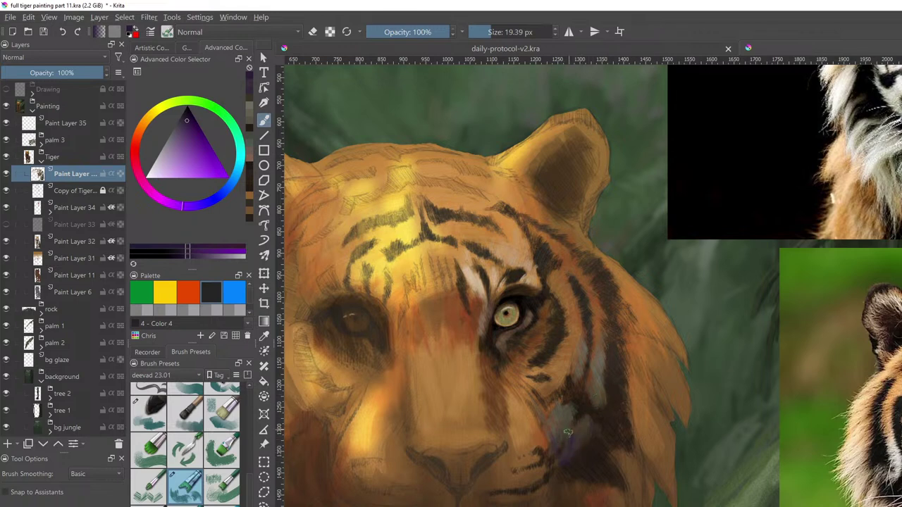
{"action": "left_click", "coordinate": [591, 447]}
{"action": "left_click", "coordinate": [577, 409], "text": "ctrl"}
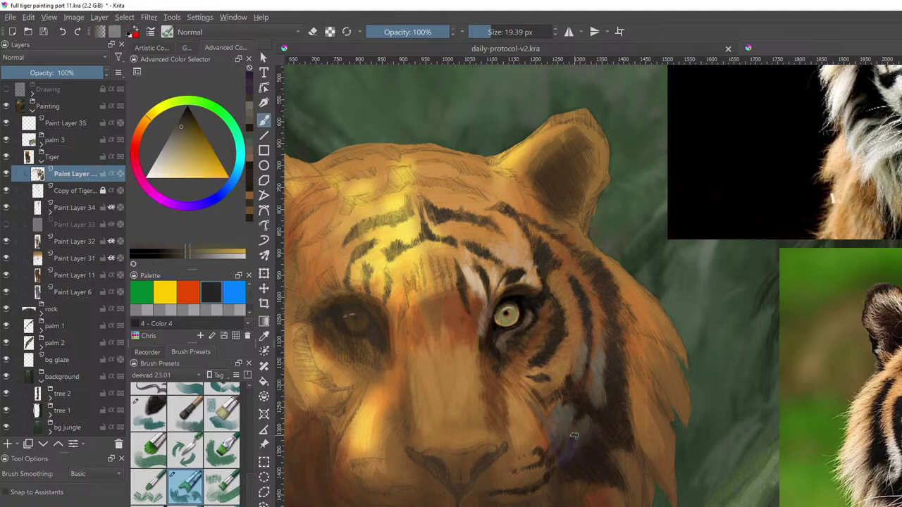
{"action": "left_click", "coordinate": [572, 432]}
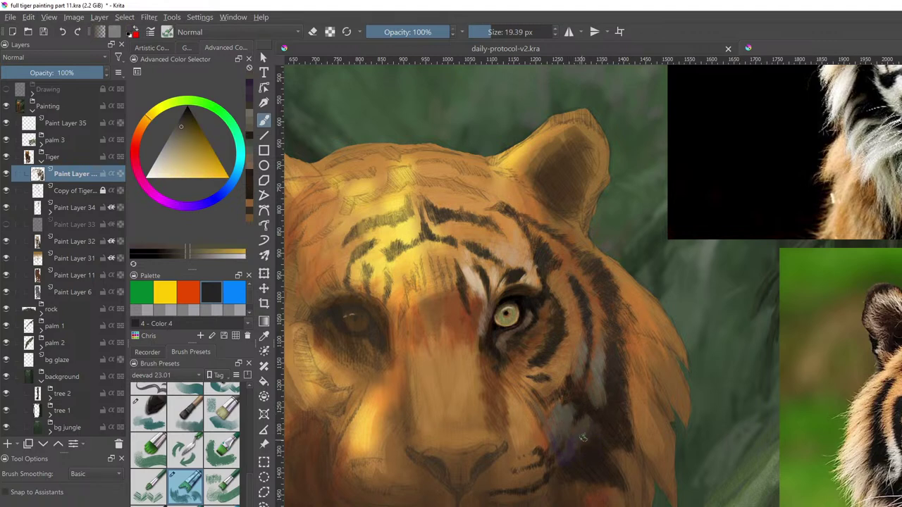
Compare violet, red, blue and green hues with the cheek's grey fur in the Artistic Color Selector
{"action": "left_click", "coordinate": [151, 47]}
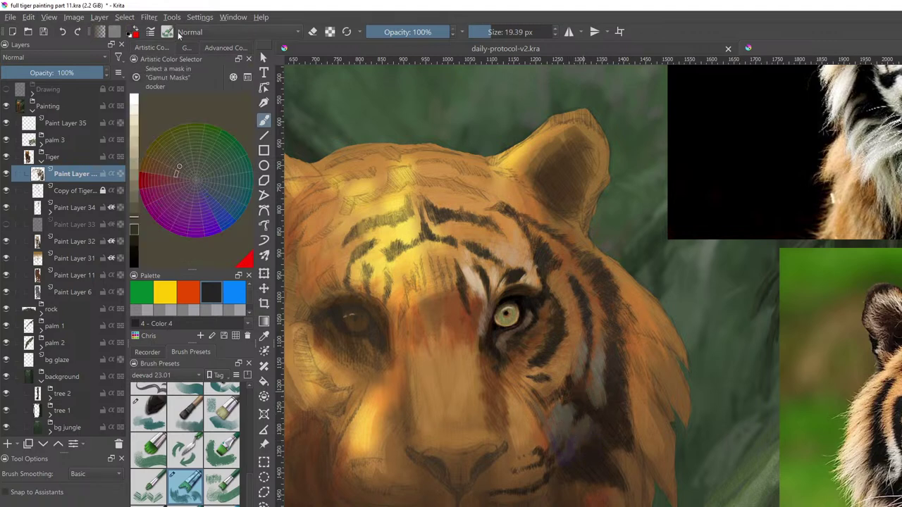
{"action": "left_click", "coordinate": [205, 209]}
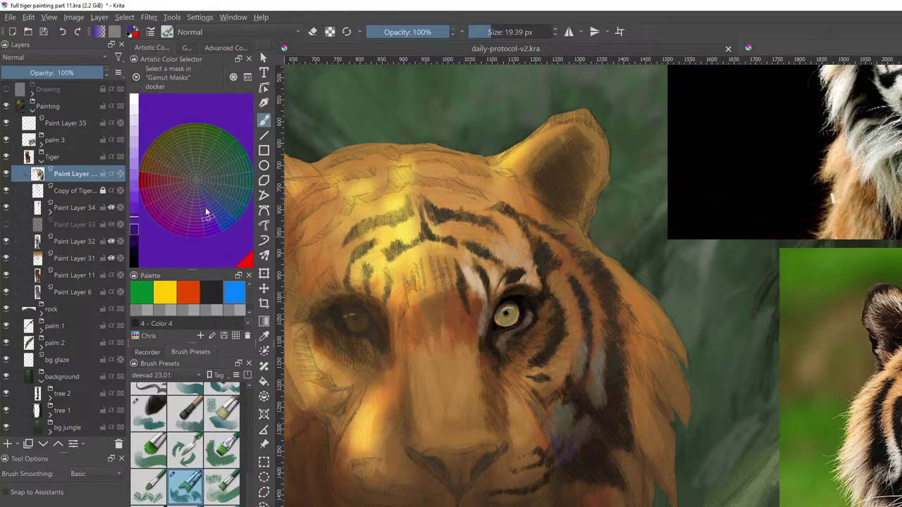
{"action": "left_click", "coordinate": [196, 220]}
{"action": "left_click", "coordinate": [186, 149]}
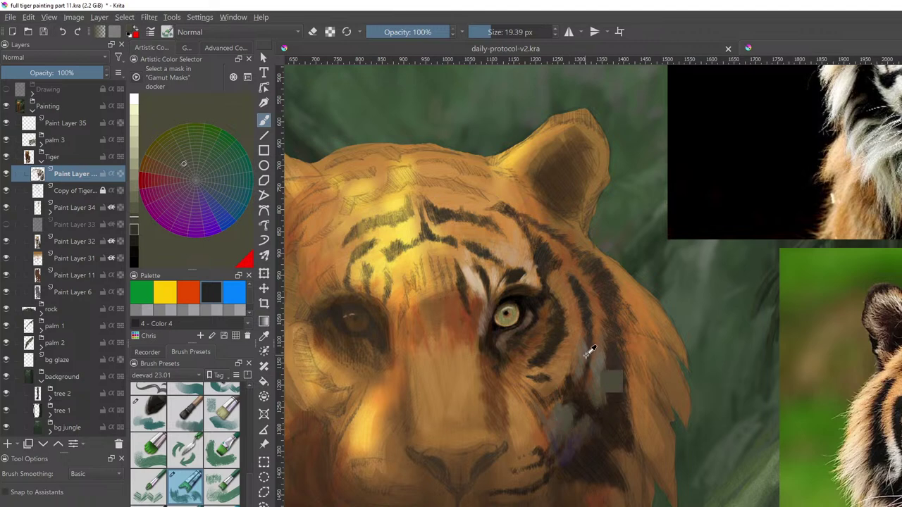
{"action": "left_click", "coordinate": [599, 362], "text": "ctrl"}
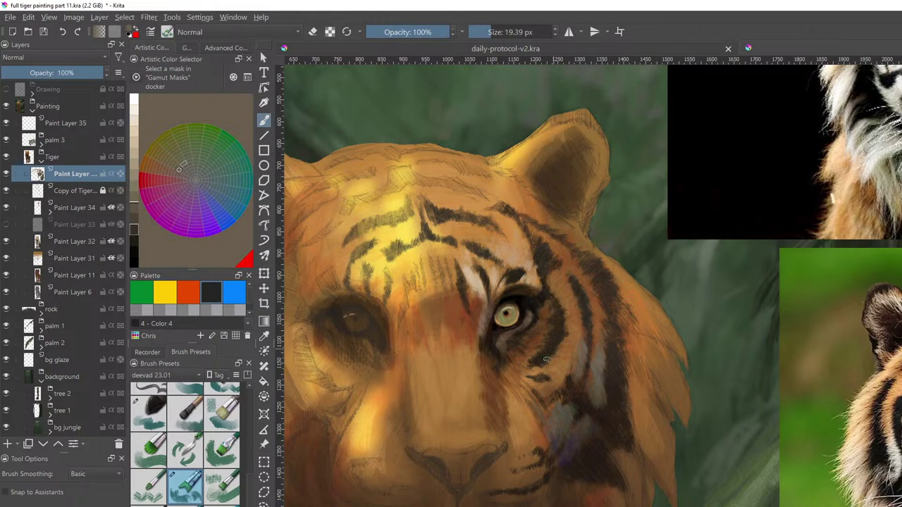
{"action": "left_click", "coordinate": [162, 178]}
{"action": "left_click", "coordinate": [223, 199]}
{"action": "left_click", "coordinate": [234, 192]}
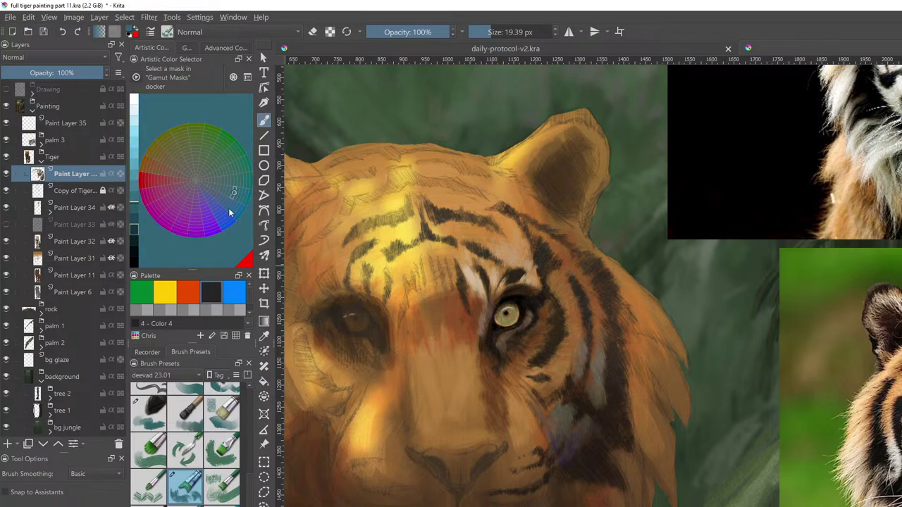
{"action": "left_click", "coordinate": [167, 189]}
{"action": "left_click", "coordinate": [226, 156]}
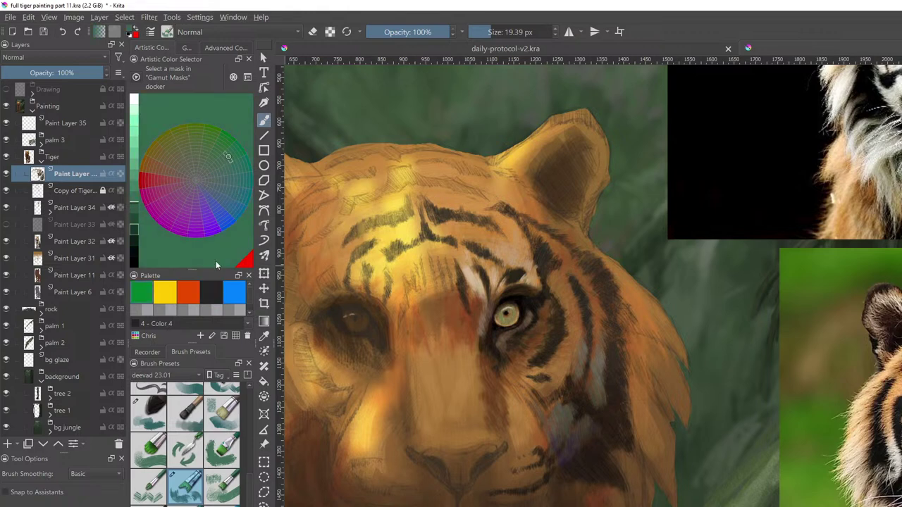
Sample the grey cheek fur, shift it to a lighter warm grey in the Advanced Color Selector and paint it between the dark cheek stripes
{"action": "left_click", "coordinate": [600, 365], "text": "ctrl"}
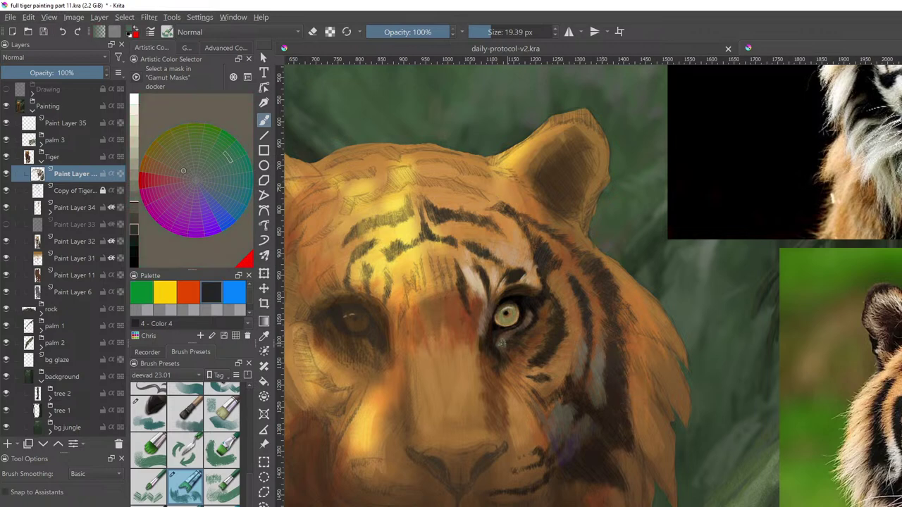
{"action": "left_click", "coordinate": [226, 47]}
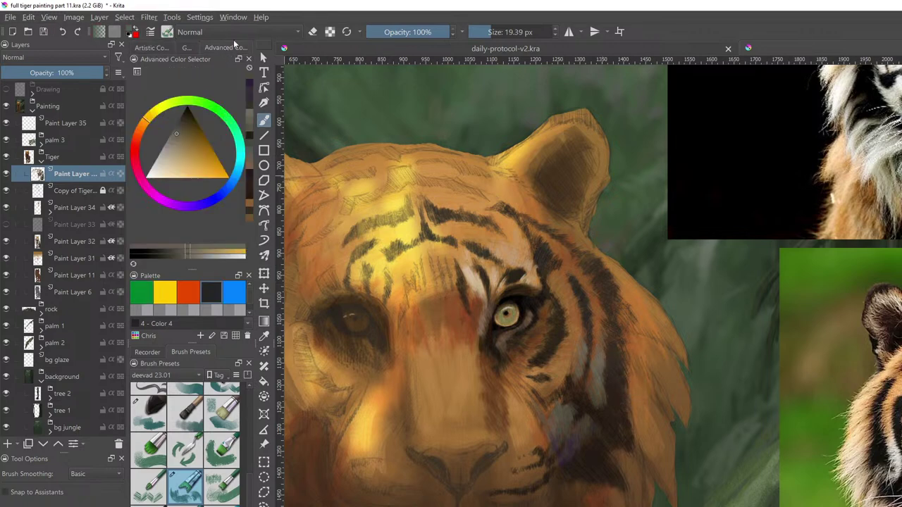
{"action": "left_click", "coordinate": [179, 136]}
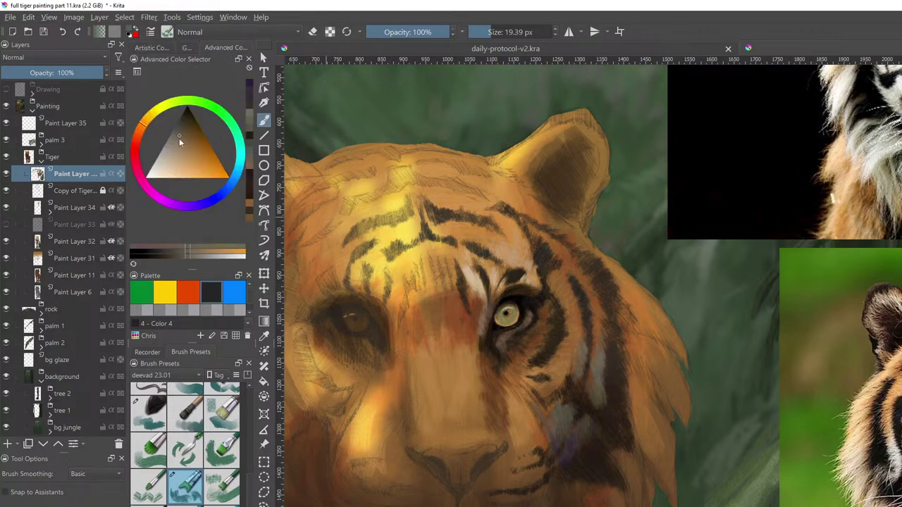
{"action": "left_click", "coordinate": [175, 141]}
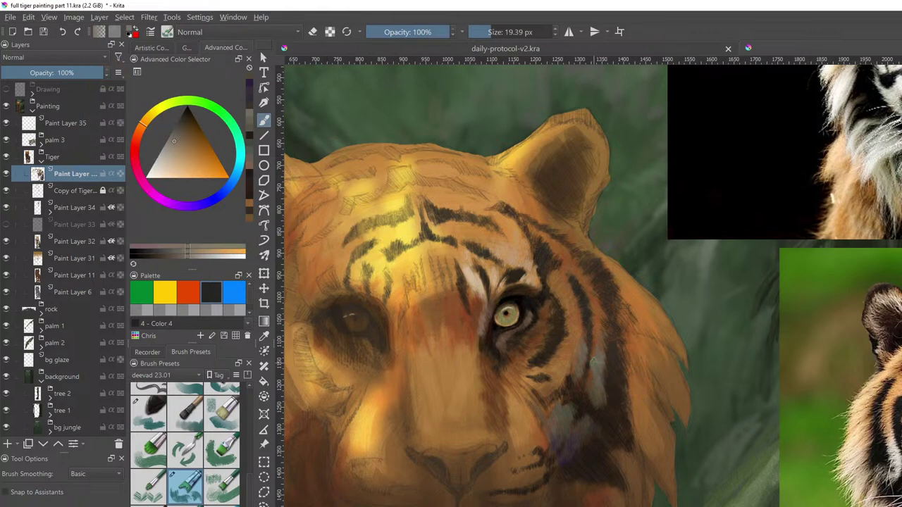
{"action": "left_click_drag", "start_coordinate": [594, 361], "coordinate": [595, 357]}
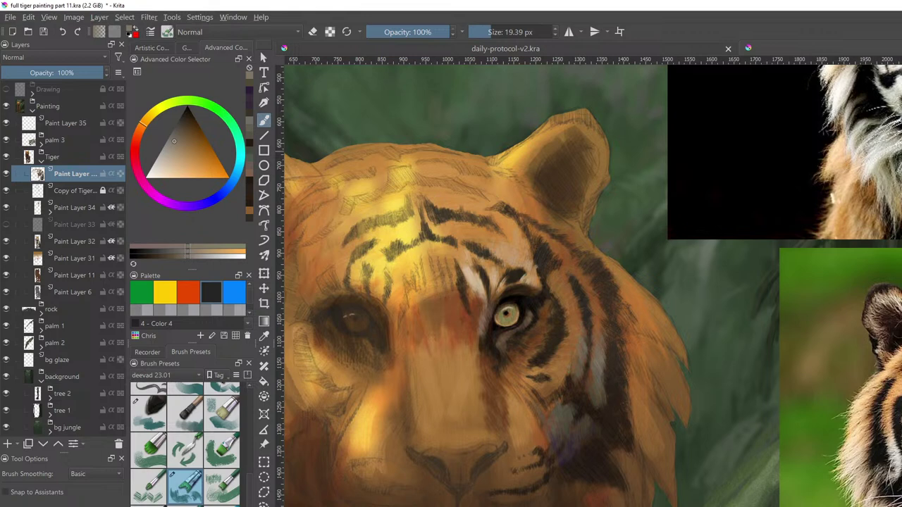
Mix a muted peach from the sampled orange fur and paint it between the stripes beside the green eye with a 42.06 px brush
{"action": "left_click_drag", "start_coordinate": [493, 151], "coordinate": [446, 234]}
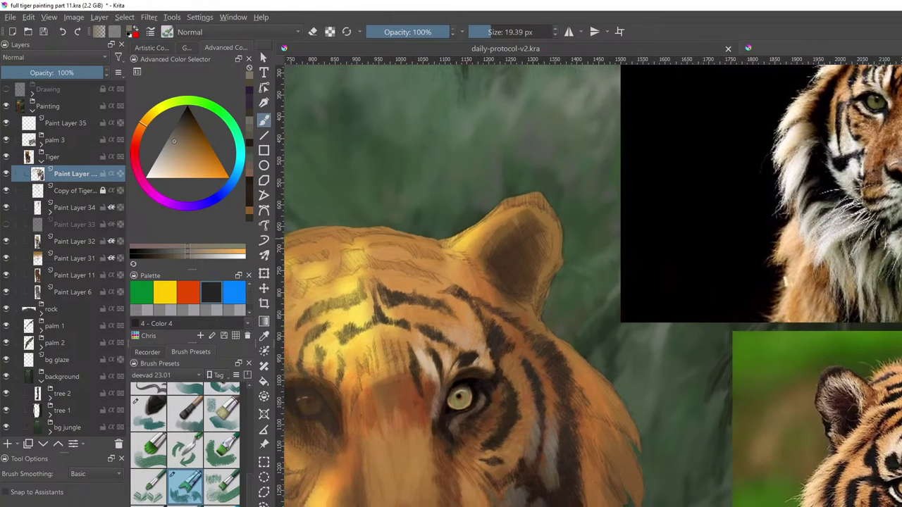
{"action": "left_click_drag", "start_coordinate": [411, 365], "coordinate": [440, 305]}
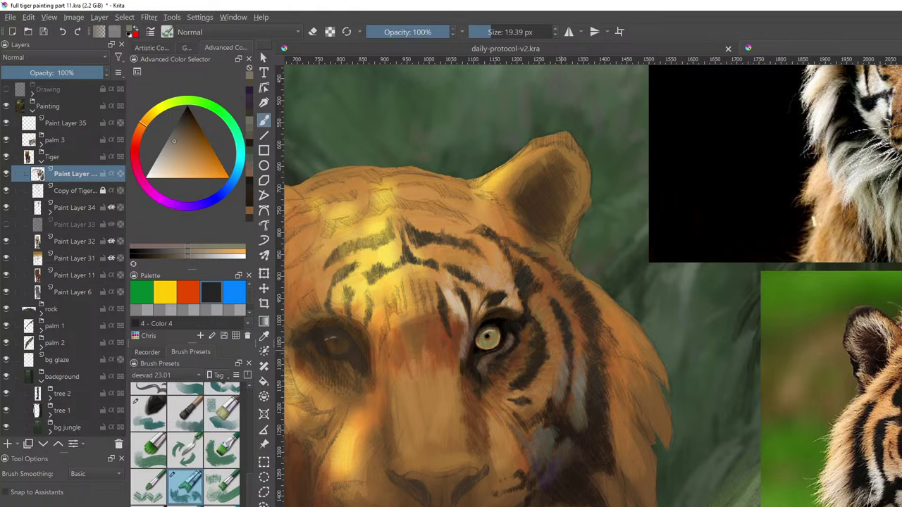
{"action": "left_click", "coordinate": [548, 378], "text": "ctrl"}
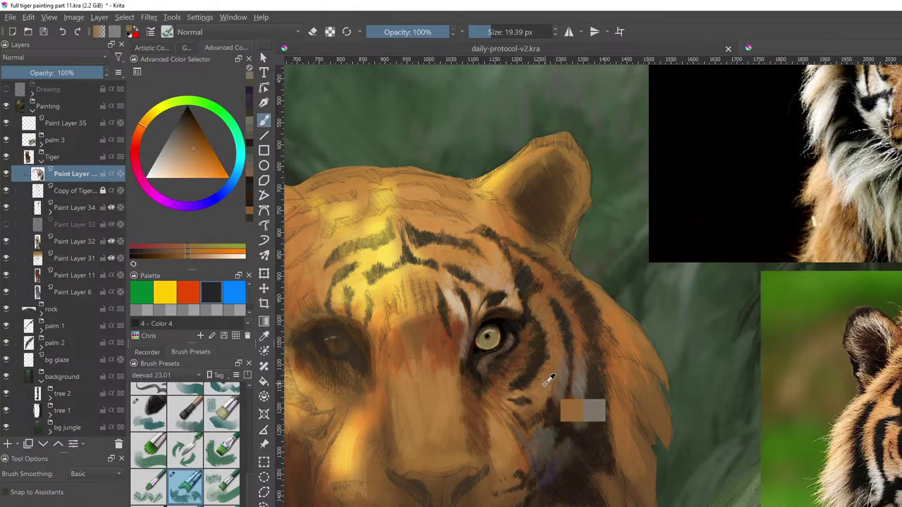
{"action": "left_click", "coordinate": [546, 382], "text": "ctrl"}
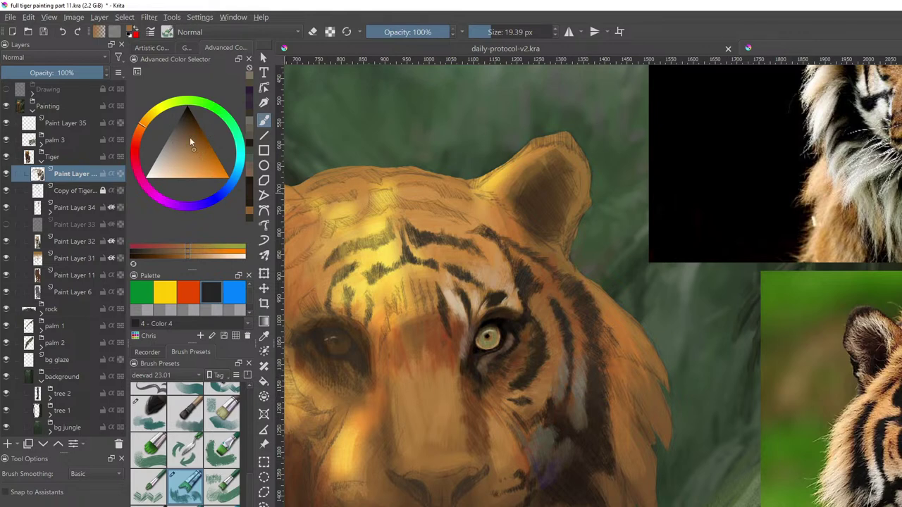
{"action": "left_click", "coordinate": [179, 157]}
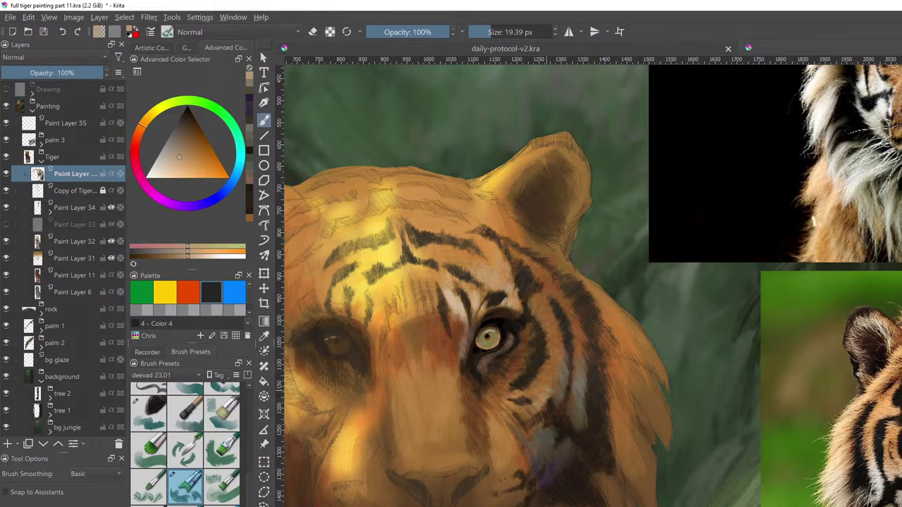
{"action": "left_click_drag", "start_coordinate": [567, 340], "coordinate": [587, 339], "text": "shift"}
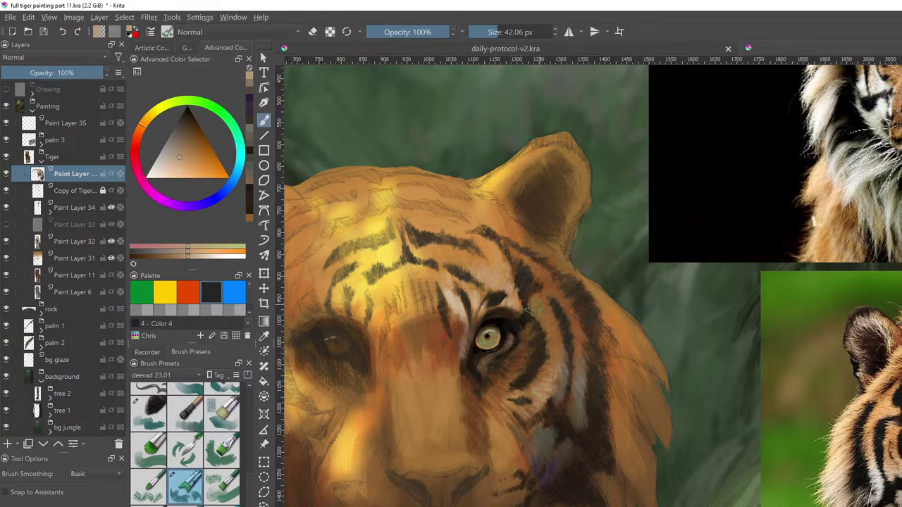
{"action": "left_click", "coordinate": [592, 355], "text": "ctrl"}
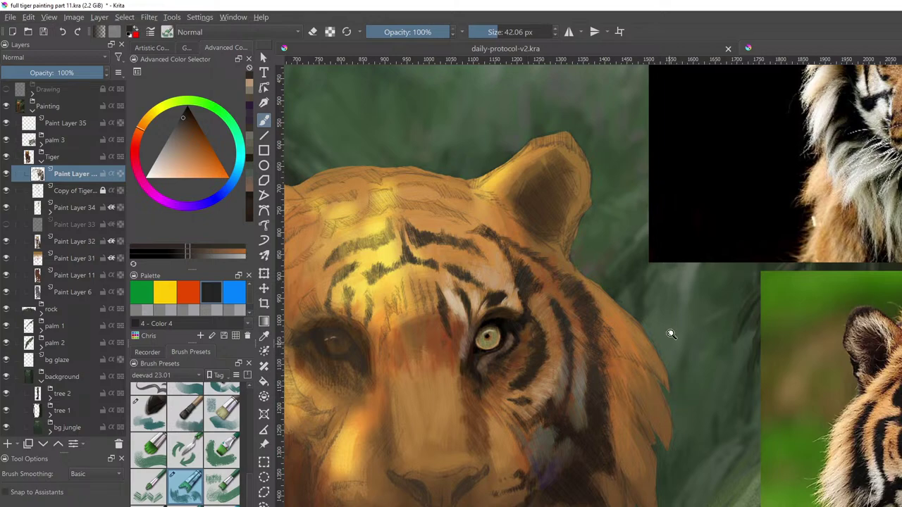
Paint pale fur sampled from the lower tiger reference below the green eye, and mix a muted orange from the temple fur for the stripes
{"action": "mouse_move", "coordinate": [672, 334]}
{"action": "left_mouse_down"}
{"action": "mouse_move", "coordinate": [638, 415]}
{"action": "mouse_move", "coordinate": [641, 435]}
{"action": "left_mouse_up"}
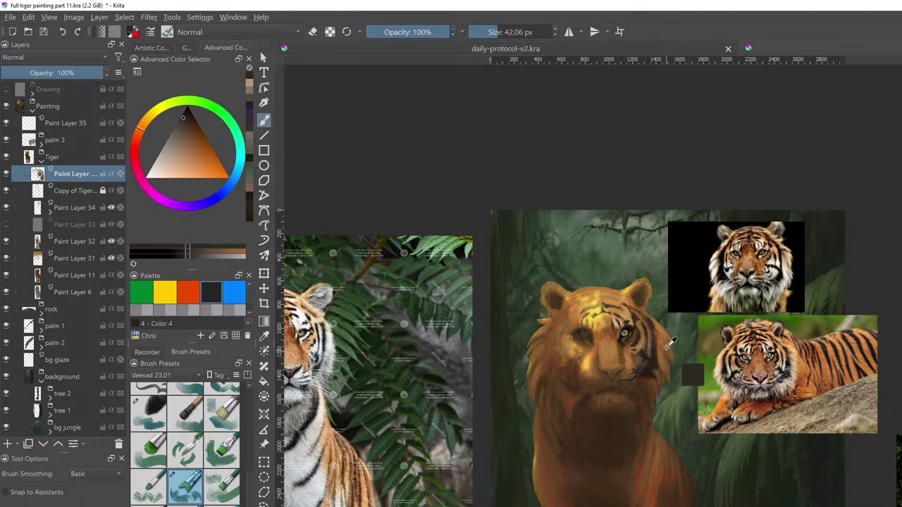
{"action": "scroll", "coordinate": [668, 387], "scroll_direction": "up", "scroll_amount": 5}
{"action": "scroll", "coordinate": [748, 261], "scroll_direction": "down", "scroll_amount": 3}
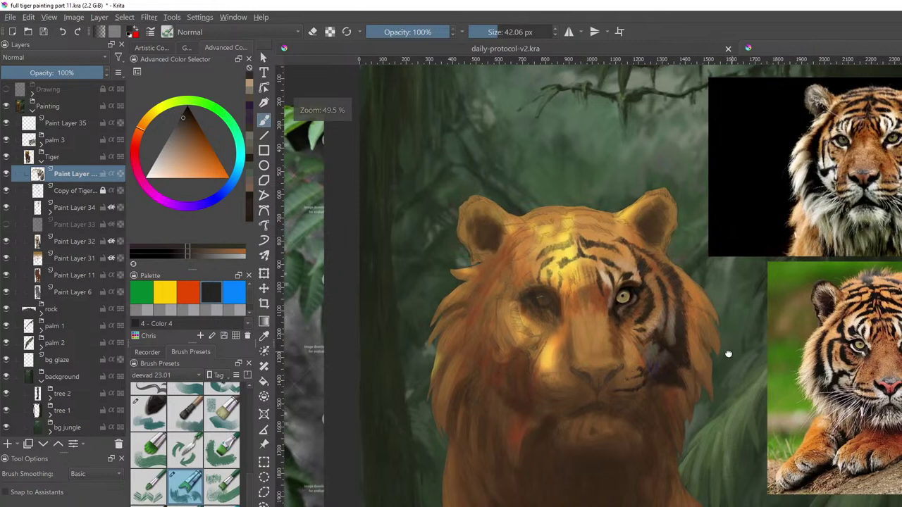
{"action": "left_click_drag", "start_coordinate": [729, 353], "coordinate": [596, 322]}
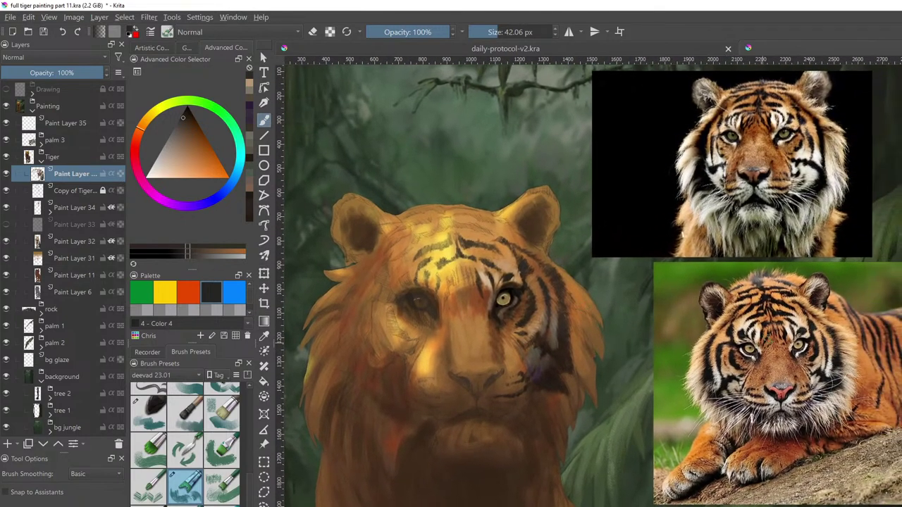
{"action": "left_click", "coordinate": [809, 357], "text": "ctrl"}
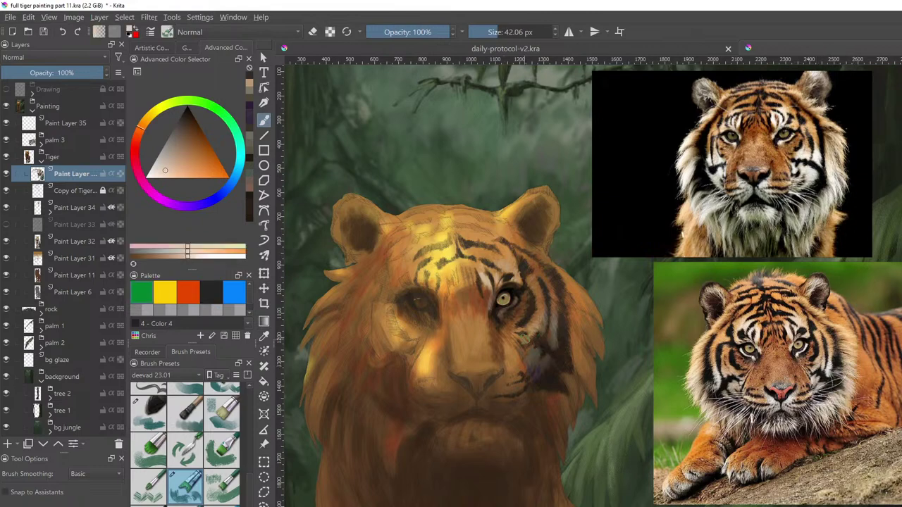
{"action": "left_click_drag", "start_coordinate": [518, 336], "coordinate": [533, 341]}
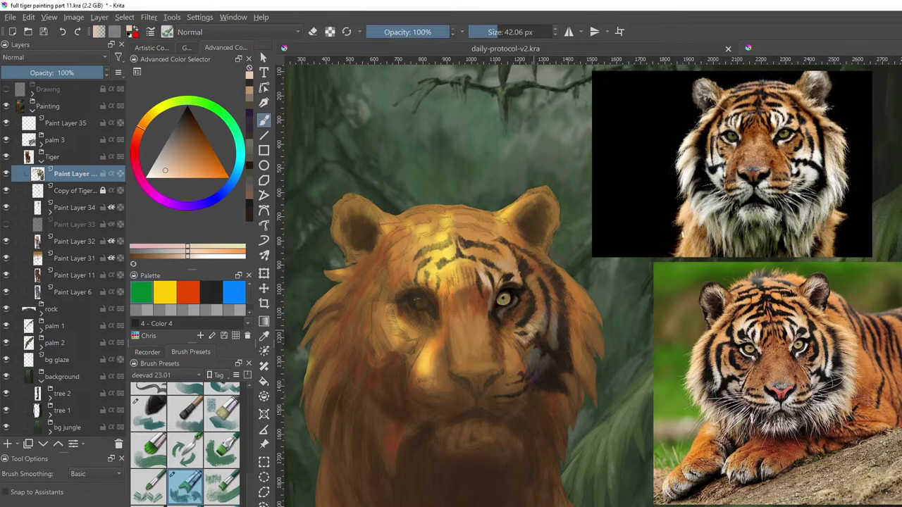
{"action": "left_click", "coordinate": [543, 295], "text": "ctrl"}
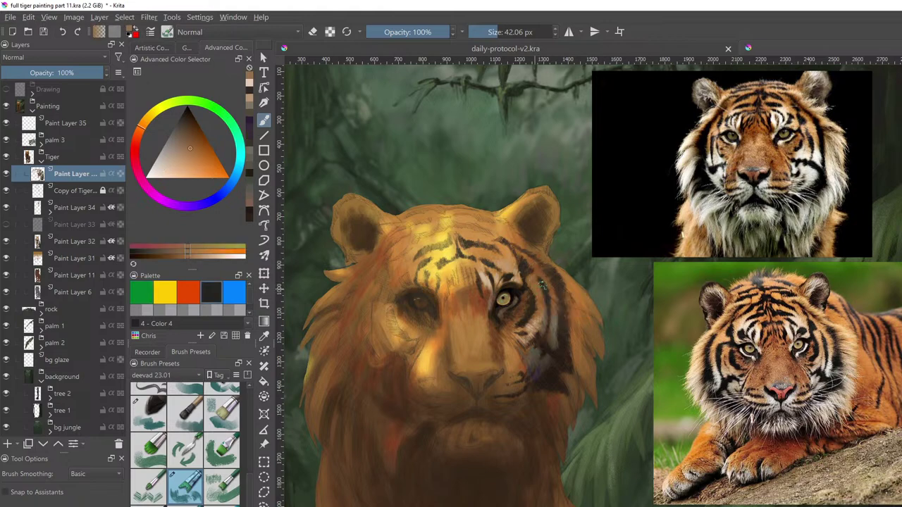
{"action": "left_click", "coordinate": [183, 149]}
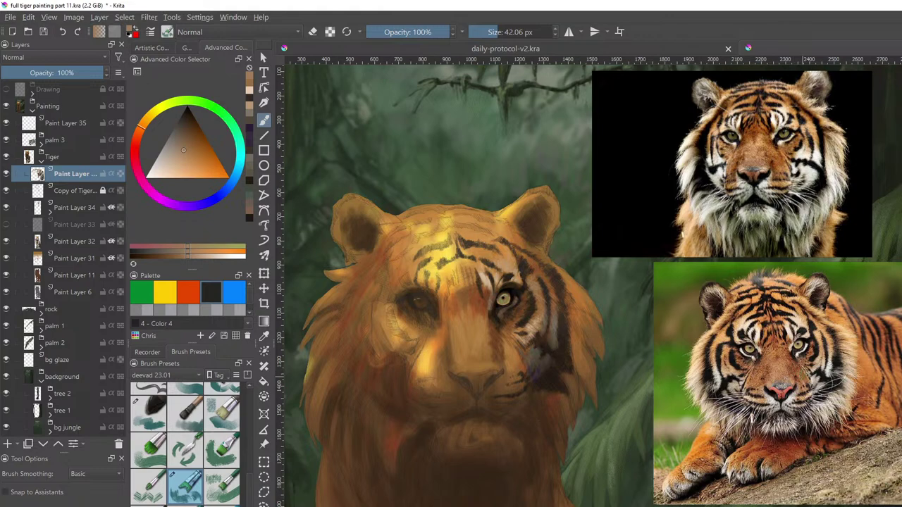
Sample reddish-brown tones from the lower reference's muzzle and brush them along the side of the painted tiger's nose and cheek
{"action": "left_click", "coordinate": [811, 372], "text": "ctrl"}
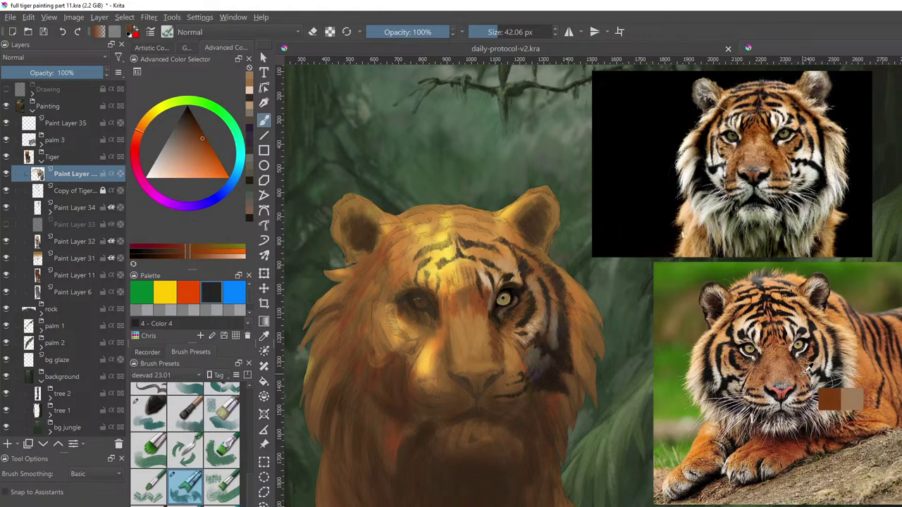
{"action": "left_click_drag", "start_coordinate": [804, 373], "coordinate": [806, 370]}
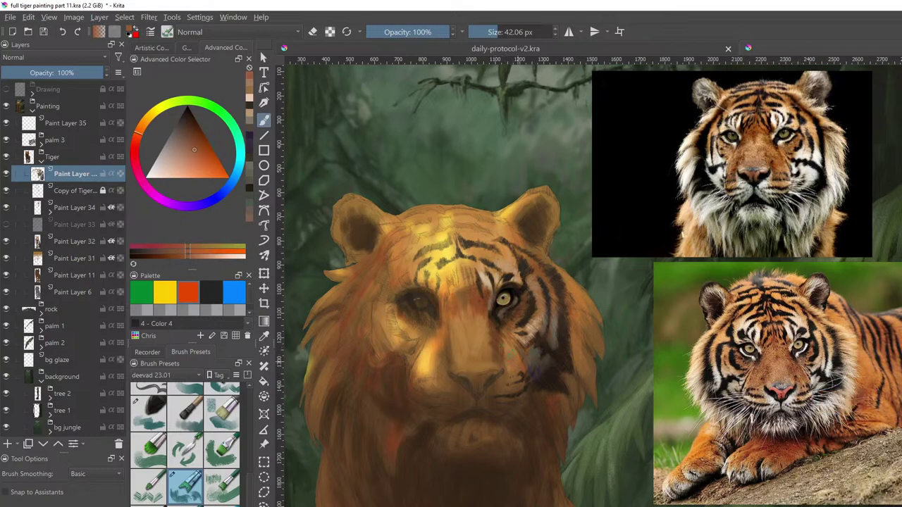
{"action": "left_click", "coordinate": [797, 367], "text": "ctrl"}
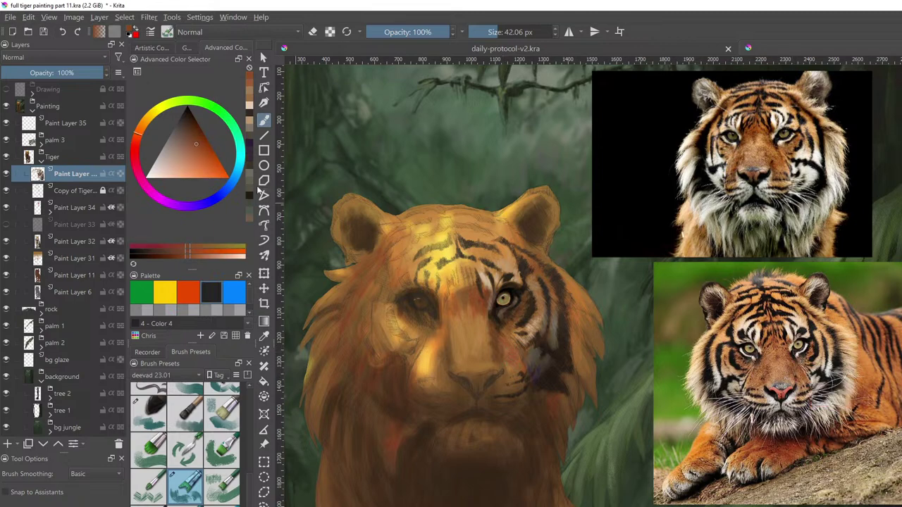
{"action": "left_click", "coordinate": [187, 138]}
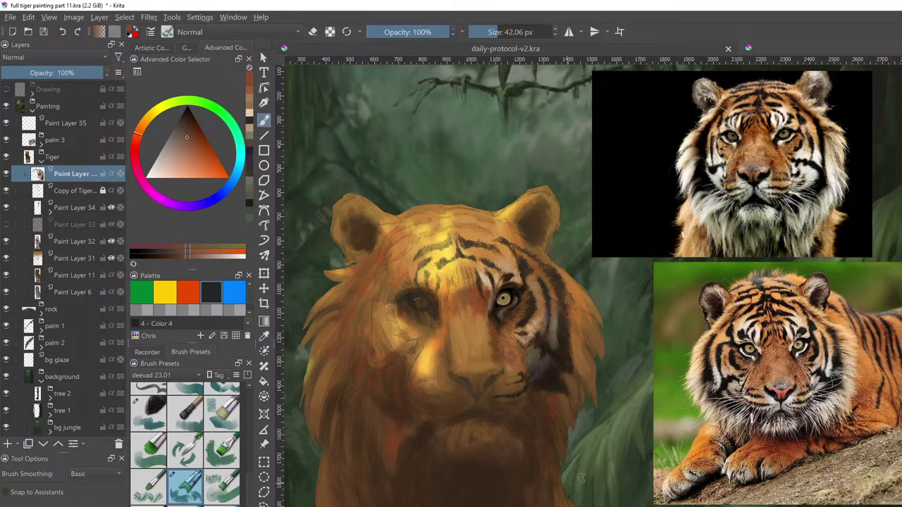
{"action": "left_click", "coordinate": [799, 364], "text": "ctrl"}
{"action": "left_click_drag", "start_coordinate": [494, 346], "coordinate": [495, 354]}
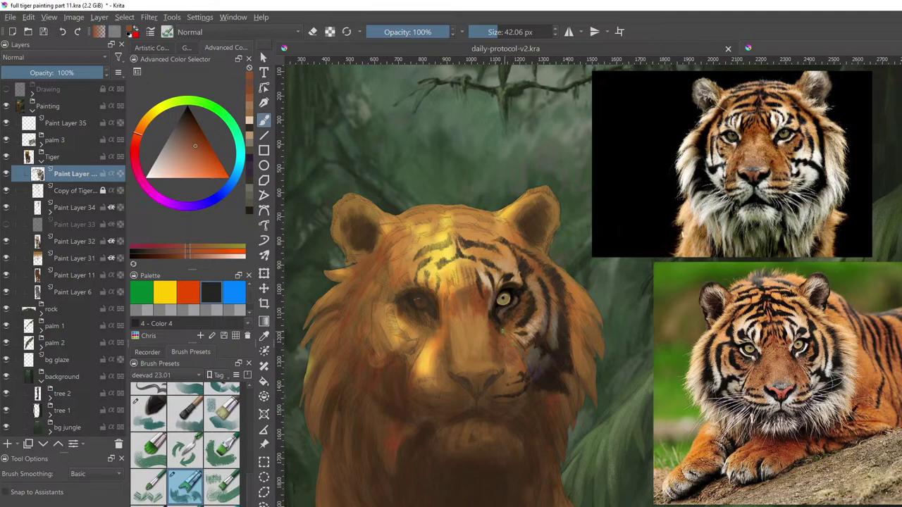
Reduce the brush to 31.13 px and add light peach highlights to the bridge of the nose with colours sampled from the lower reference
{"action": "key", "text": "bracketleft"}
{"action": "key", "text": "bracketleft"}
{"action": "left_click", "coordinate": [526, 365]}
{"action": "left_click", "coordinate": [811, 394], "text": "ctrl"}
{"action": "mouse_move", "coordinate": [478, 345]}
{"action": "left_mouse_down"}
{"action": "mouse_move", "coordinate": [483, 339]}
{"action": "mouse_move", "coordinate": [480, 355]}
{"action": "left_mouse_up"}
{"action": "left_click", "coordinate": [780, 369], "text": "ctrl"}
{"action": "left_click", "coordinate": [714, 346], "text": "ctrl"}
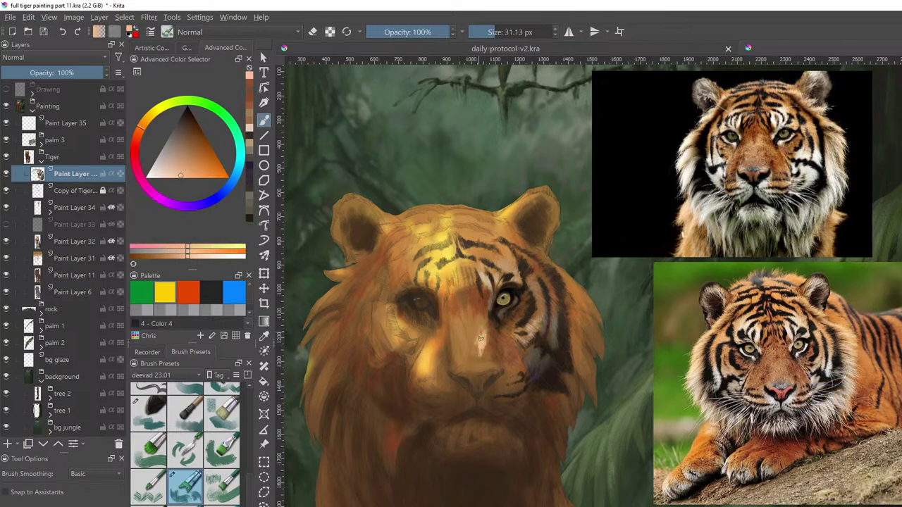
Undo the last nose highlights and paint the nose bridge reddish brown with a 42.82 px brush, sampling the lower reference's muzzle and the painted cheek
{"action": "key", "text": "ctrl+z"}
{"action": "key", "text": "ctrl+z"}
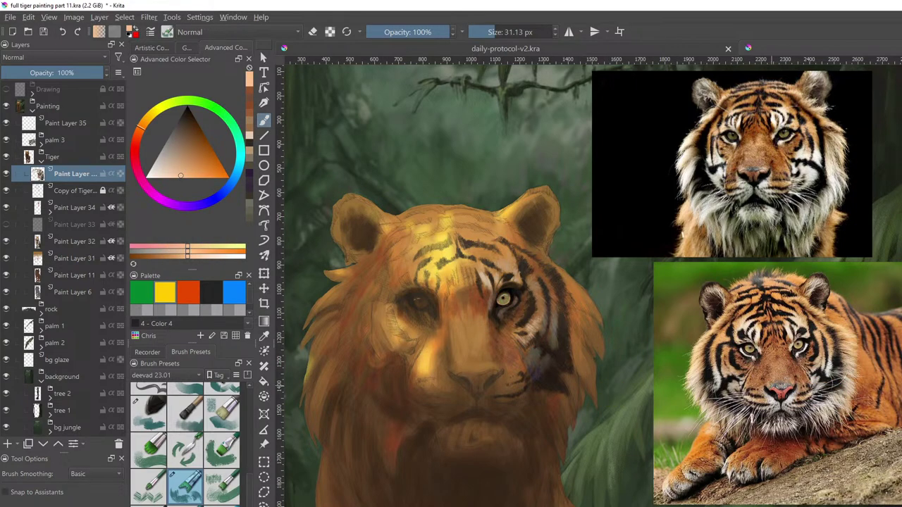
{"action": "left_click", "coordinate": [782, 362], "text": "ctrl"}
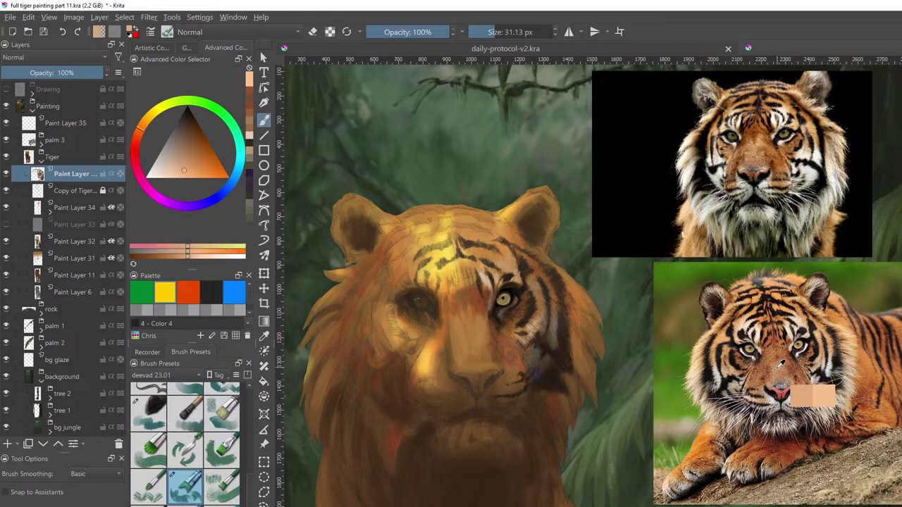
{"action": "left_click", "coordinate": [782, 362], "text": "ctrl"}
{"action": "left_click", "coordinate": [782, 361], "text": "ctrl"}
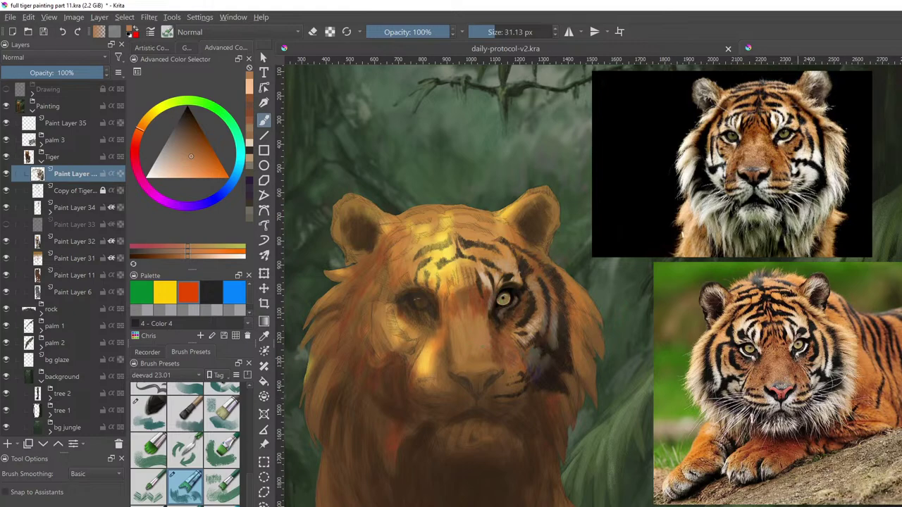
{"action": "left_click", "coordinate": [501, 344], "text": "ctrl"}
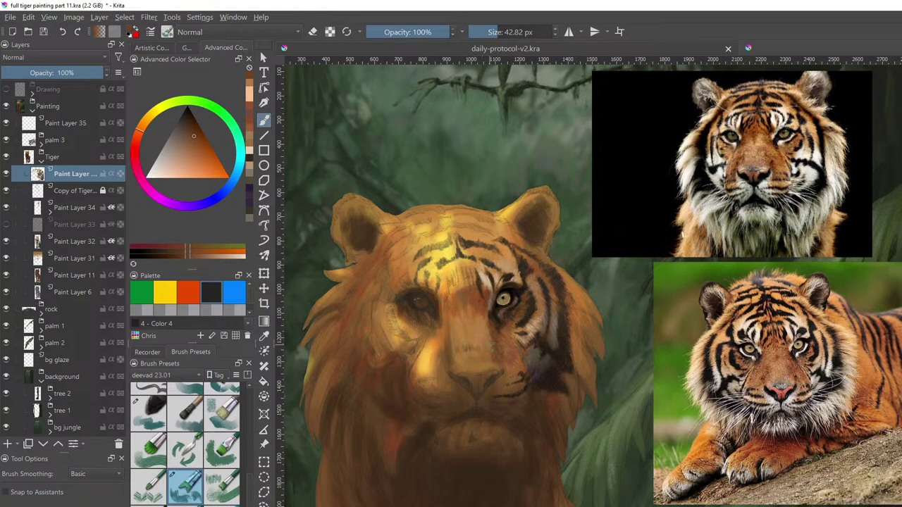
{"action": "mouse_move", "coordinate": [480, 334]}
{"action": "left_mouse_down"}
{"action": "mouse_move", "coordinate": [465, 355]}
{"action": "mouse_move", "coordinate": [487, 359]}
{"action": "mouse_move", "coordinate": [474, 363]}
{"action": "left_mouse_up"}
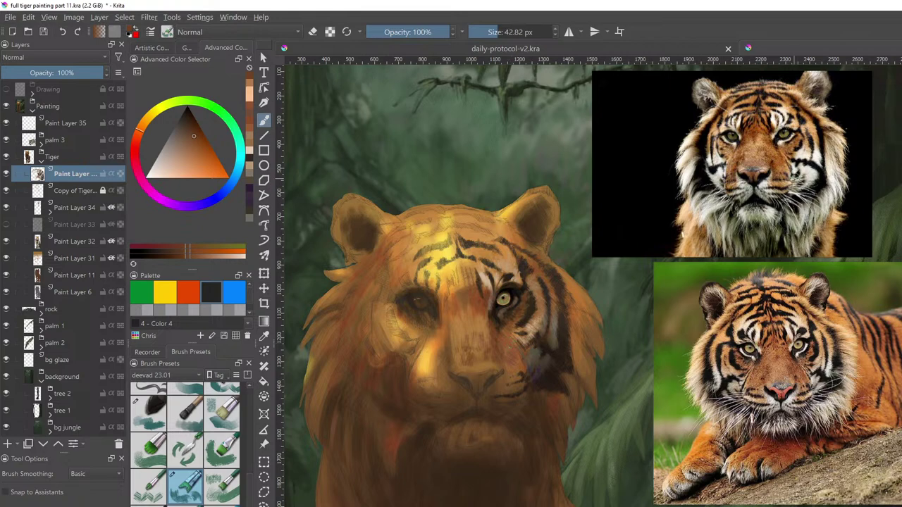
Add muted peach sampled from the upper reference to the nose bridge, and soften it with an 85.96 px textured brush in eraser mode
{"action": "left_click", "coordinate": [782, 180], "text": "ctrl"}
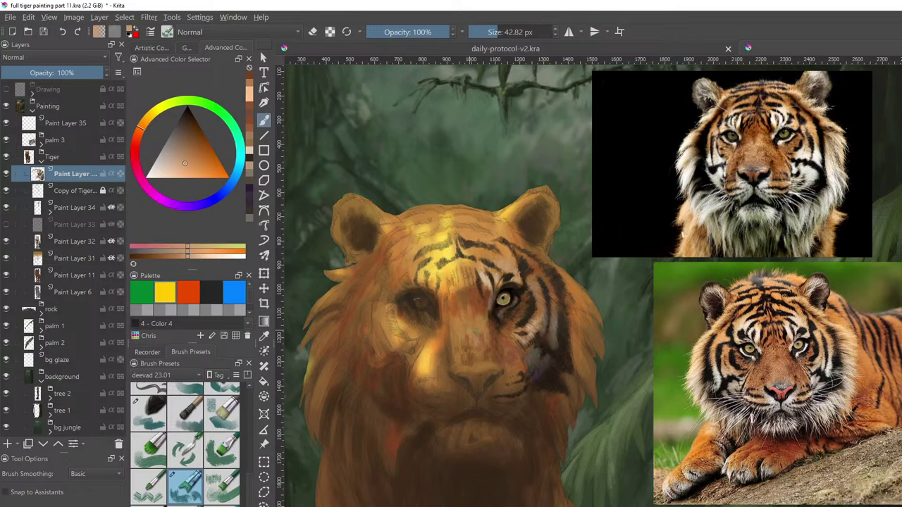
{"action": "left_click", "coordinate": [479, 333]}
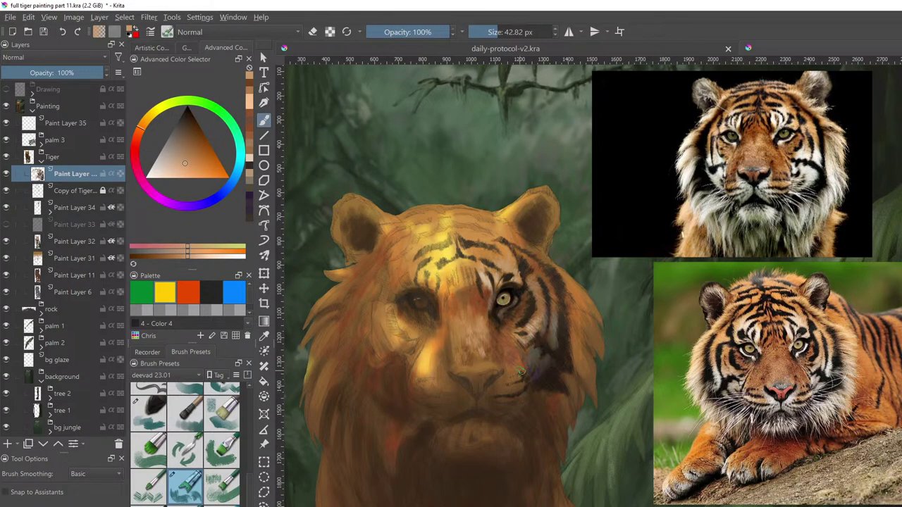
{"action": "left_click", "coordinate": [222, 486]}
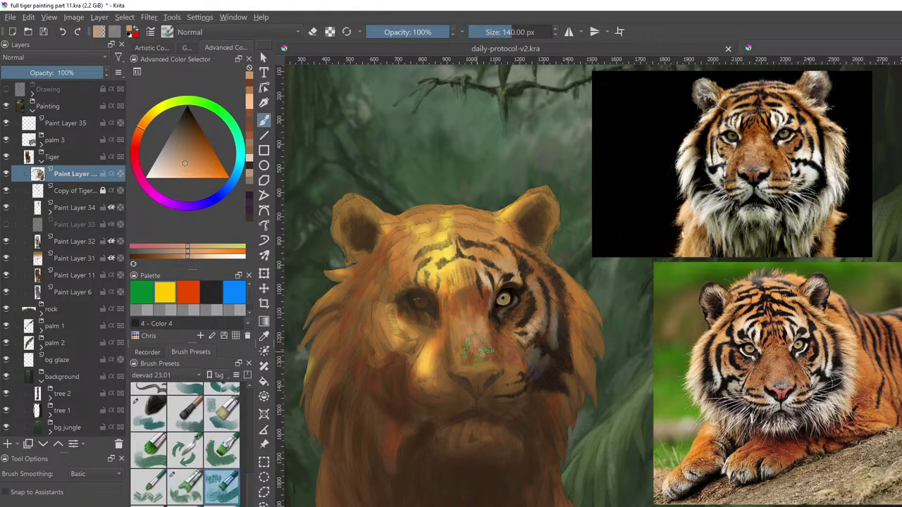
{"action": "left_click_drag", "start_coordinate": [485, 350], "coordinate": [467, 350], "text": "shift"}
{"action": "key", "text": "e"}
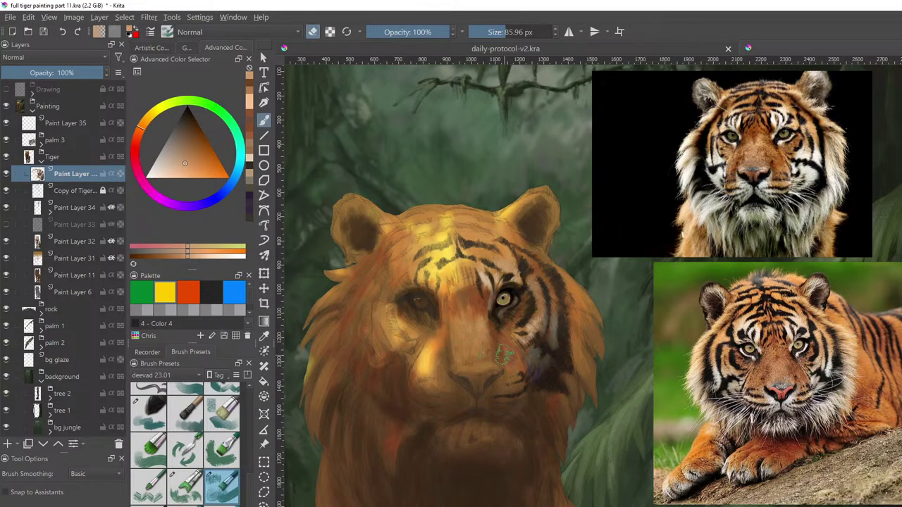
Turn off eraser mode and blend reddish brown sampled beside the nose over the bridge with another textured brush at 109.77 px
{"action": "key", "text": "e"}
{"action": "left_click", "coordinate": [224, 416]}
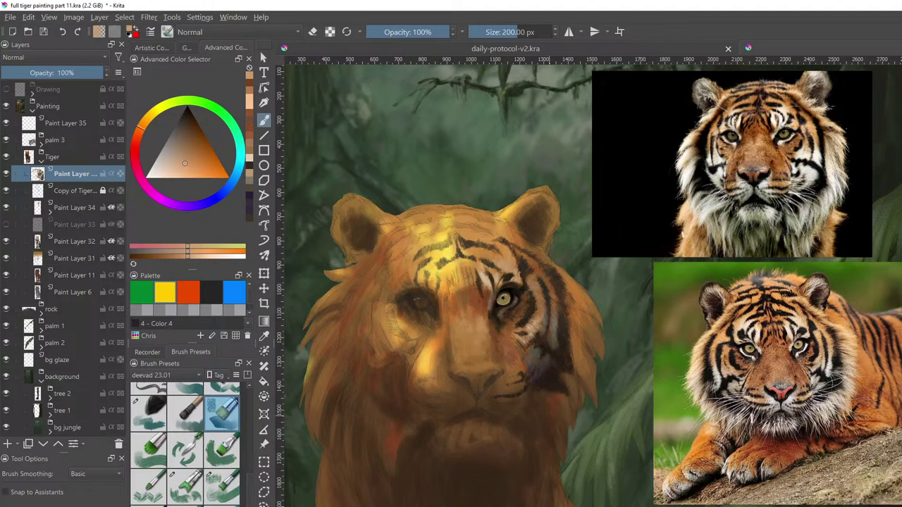
{"action": "key", "text": "["}
{"action": "key", "text": "["}
{"action": "key", "text": "["}
{"action": "left_click", "coordinate": [514, 340], "text": "ctrl"}
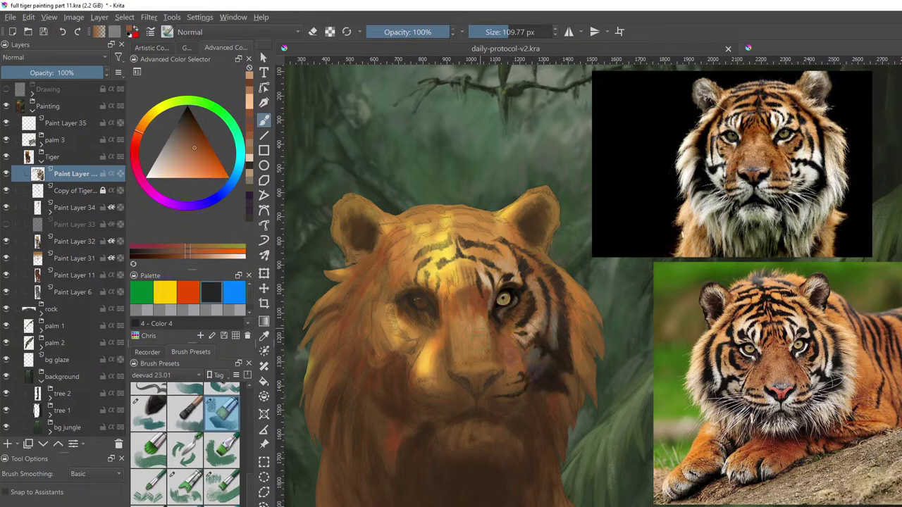
{"action": "left_click_drag", "start_coordinate": [481, 329], "coordinate": [487, 331]}
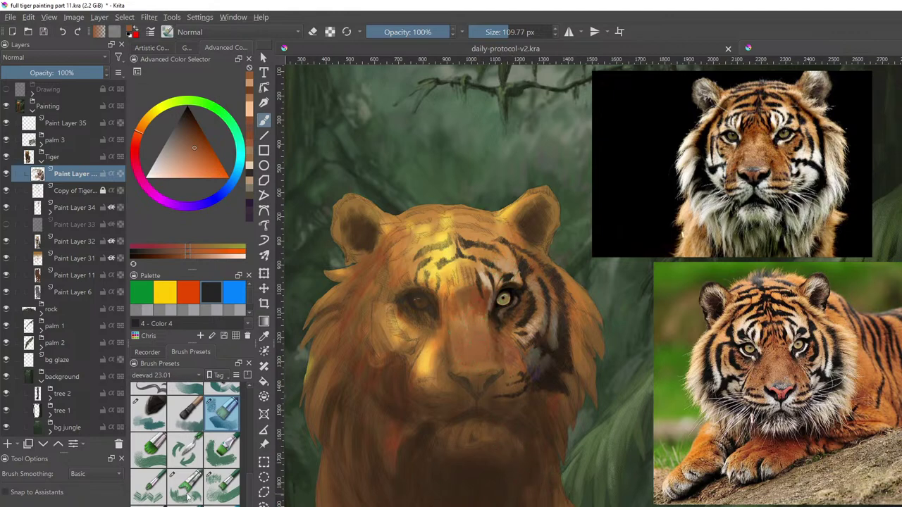
Mix a muted orange-brown and paint it down the nose bridge with an 84 px brush preset
{"action": "left_click", "coordinate": [188, 493]}
{"action": "left_click", "coordinate": [157, 455]}
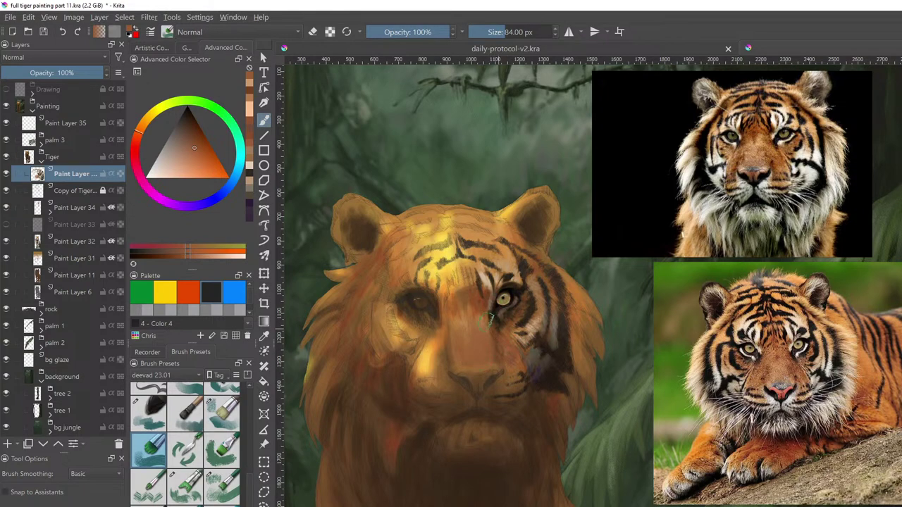
{"action": "left_click", "coordinate": [148, 132]}
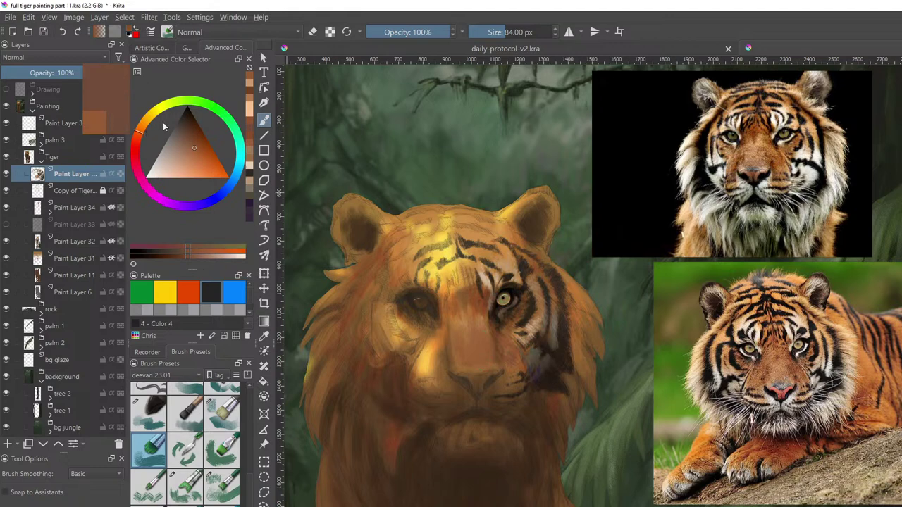
{"action": "left_click", "coordinate": [144, 127]}
{"action": "left_click", "coordinate": [188, 150]}
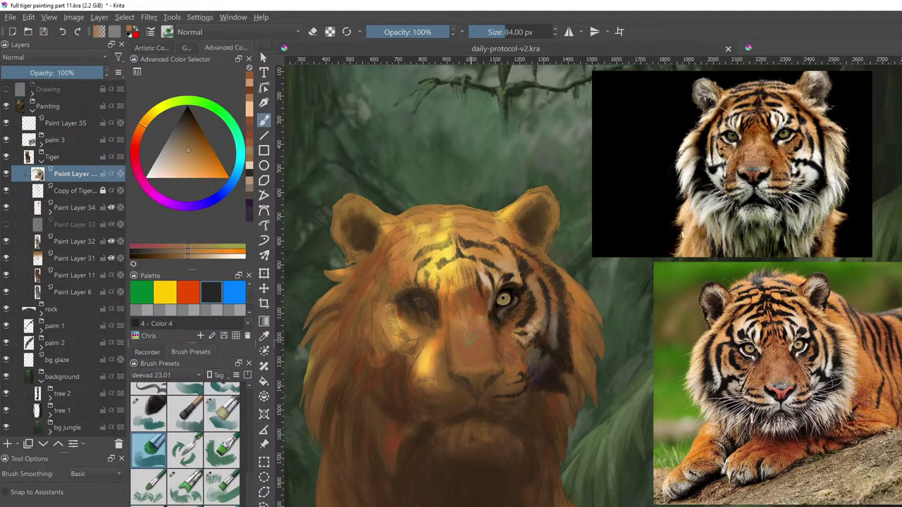
{"action": "left_click_drag", "start_coordinate": [470, 340], "coordinate": [487, 362]}
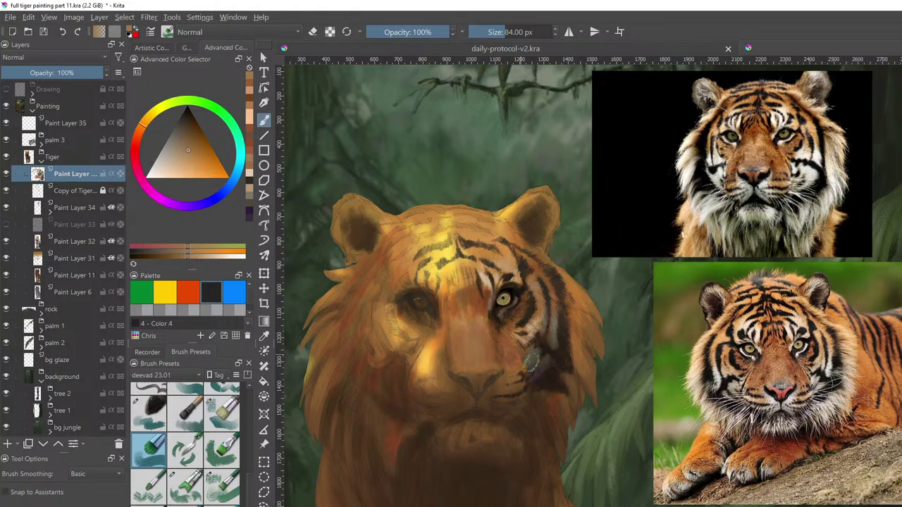
Lighten the nose bridge and its side near the green eye with slightly lighter muted orange tones
{"action": "left_click", "coordinate": [184, 153]}
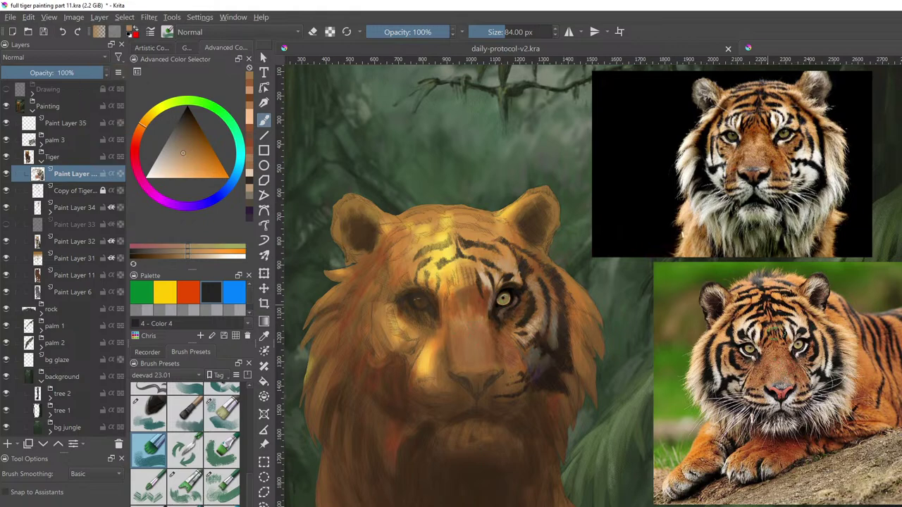
{"action": "mouse_move", "coordinate": [472, 336]}
{"action": "left_mouse_down"}
{"action": "mouse_move", "coordinate": [477, 365]}
{"action": "mouse_move", "coordinate": [481, 341]}
{"action": "left_mouse_up"}
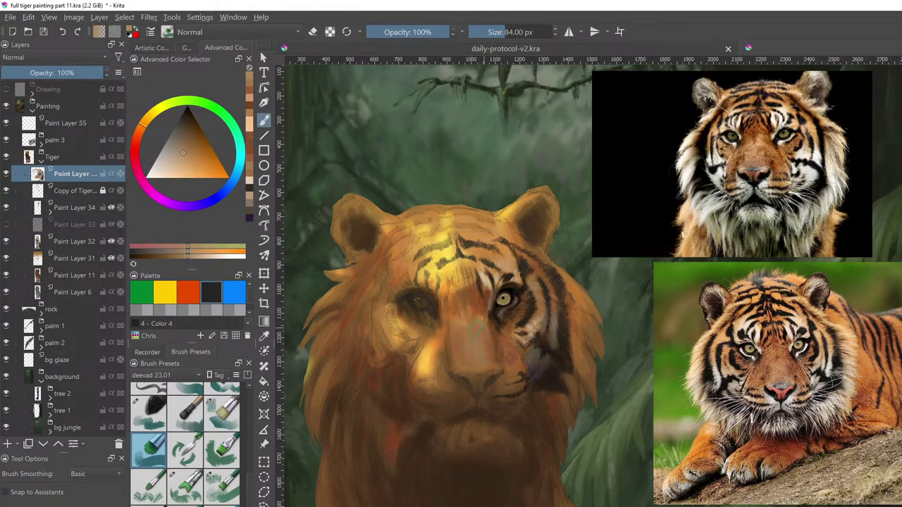
{"action": "left_click", "coordinate": [187, 159]}
{"action": "left_click_drag", "start_coordinate": [486, 331], "coordinate": [493, 336]}
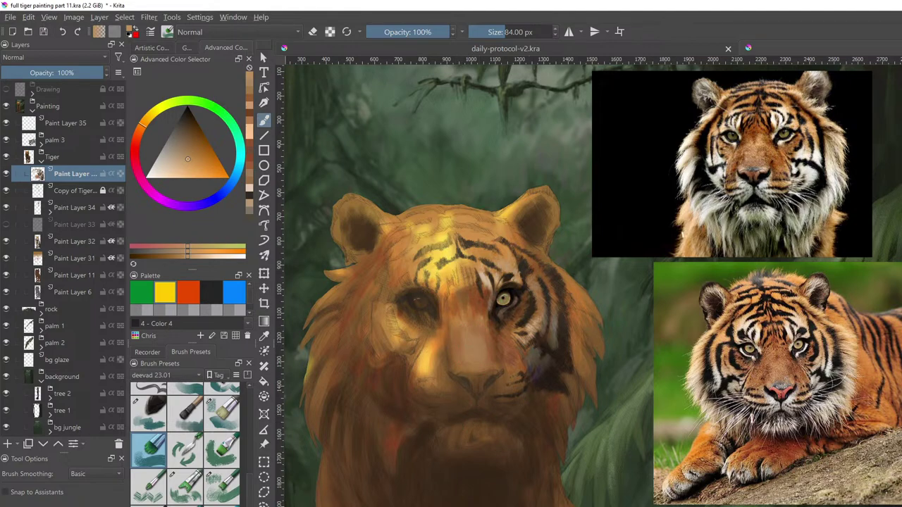
Return to the 42.82 px brush and vary the nose fur with saturated orange, reddish brown sampled from the cheek, and a muted brown
{"action": "left_click", "coordinate": [200, 491]}
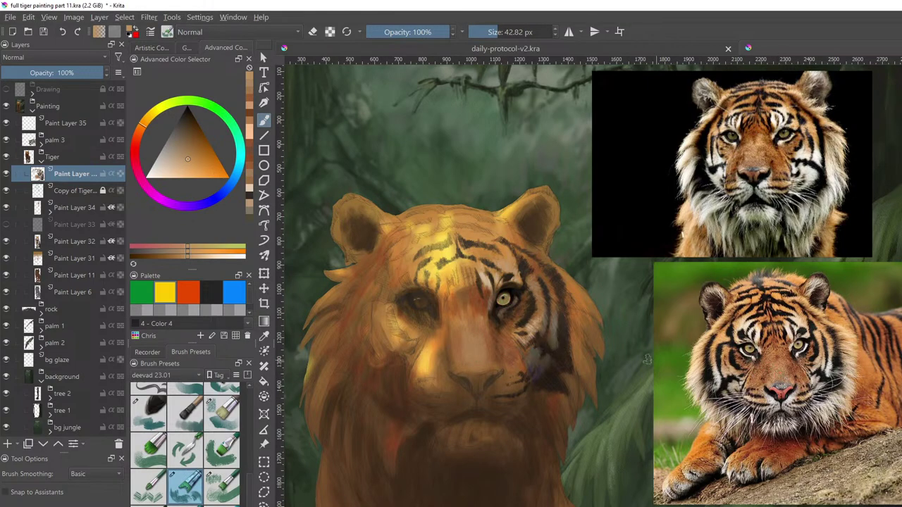
{"action": "left_click", "coordinate": [195, 157]}
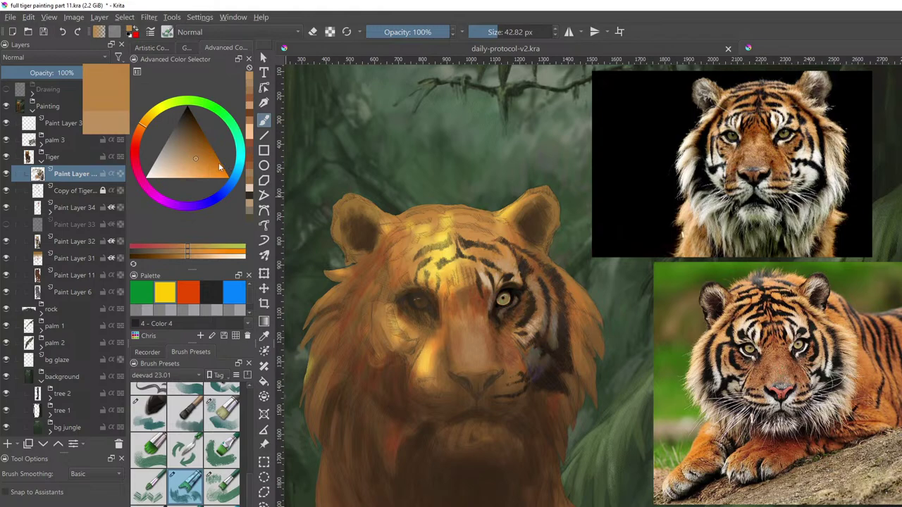
{"action": "left_click_drag", "start_coordinate": [469, 363], "coordinate": [473, 344]}
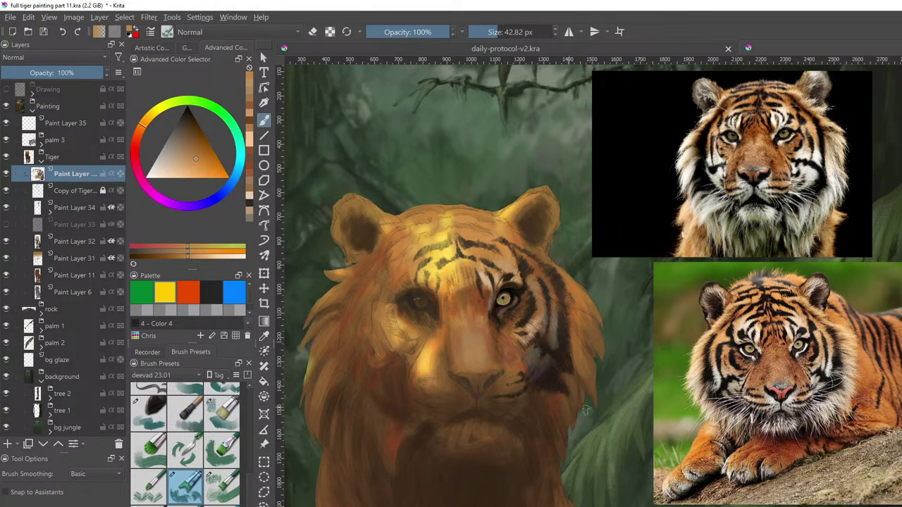
{"action": "left_click", "coordinate": [539, 370], "text": "ctrl"}
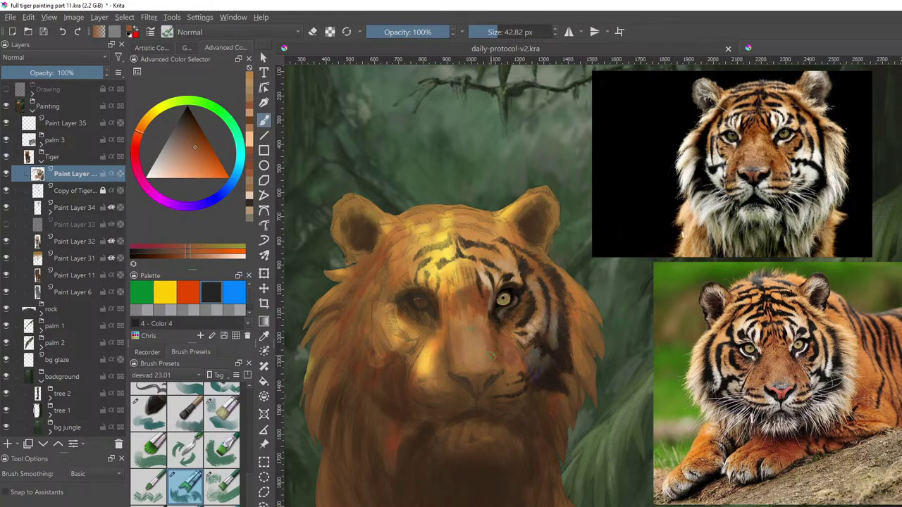
{"action": "left_click_drag", "start_coordinate": [493, 356], "coordinate": [488, 350]}
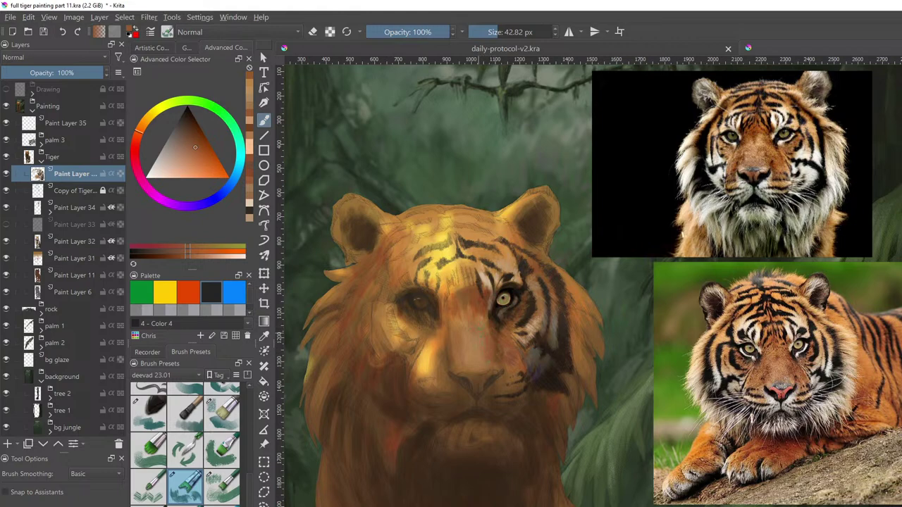
{"action": "left_click", "coordinate": [201, 146]}
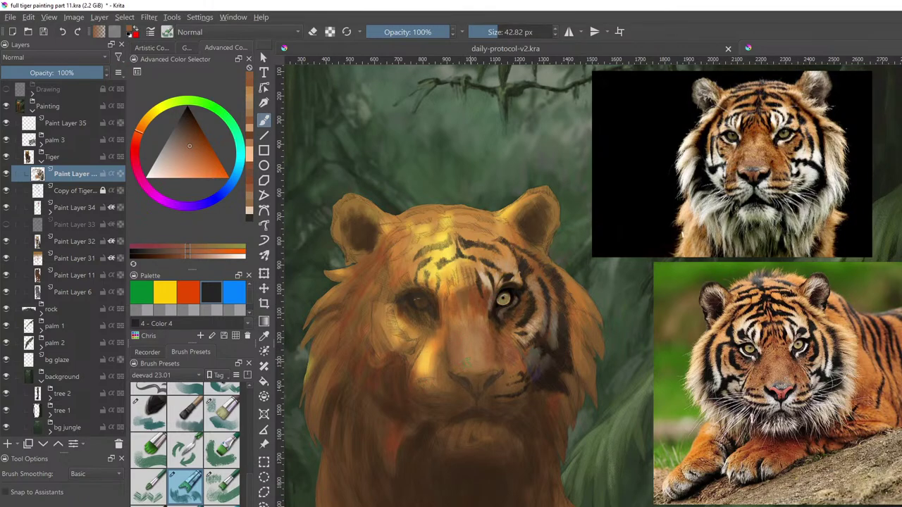
Sample pinkish brown from the lower reference's nose bridge, darken it to reddish brown, and brush fur texture along the side of the painted nose
{"action": "left_click", "coordinate": [766, 366], "text": "ctrl"}
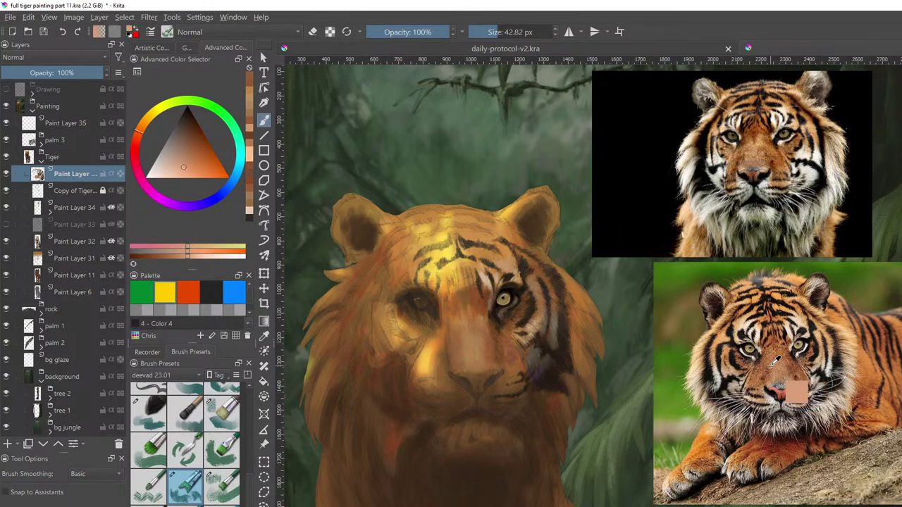
{"action": "left_click", "coordinate": [770, 368], "text": "ctrl"}
{"action": "left_click", "coordinate": [768, 368], "text": "ctrl"}
{"action": "left_click", "coordinate": [769, 368], "text": "ctrl"}
{"action": "left_click", "coordinate": [769, 367], "text": "ctrl"}
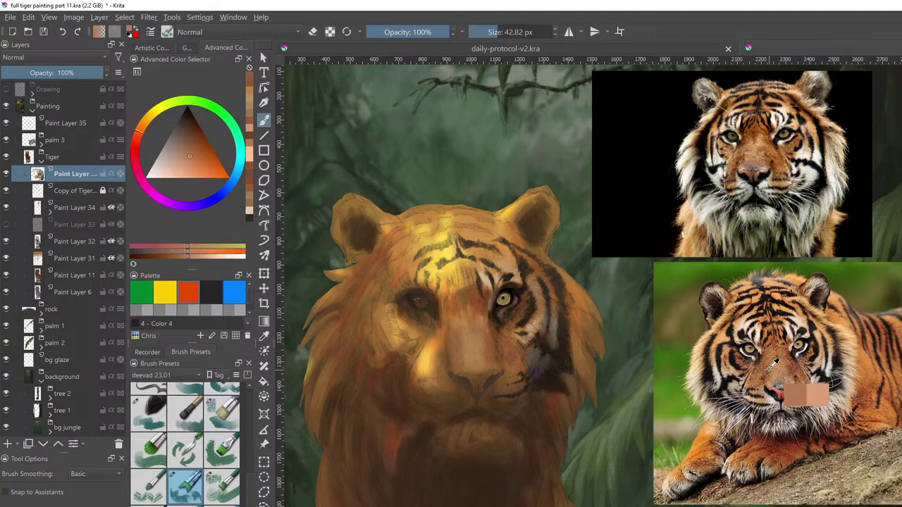
{"action": "left_click_drag", "start_coordinate": [198, 153], "coordinate": [196, 141]}
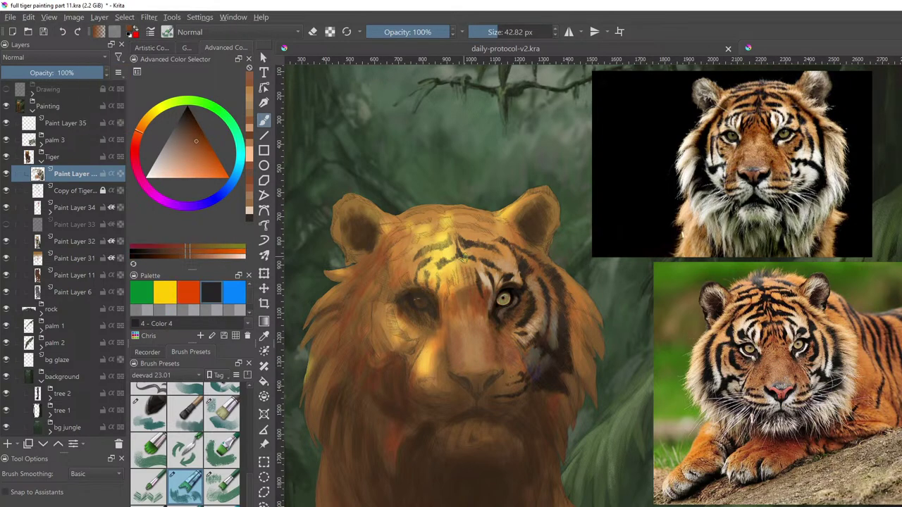
{"action": "left_click_drag", "start_coordinate": [459, 335], "coordinate": [460, 339]}
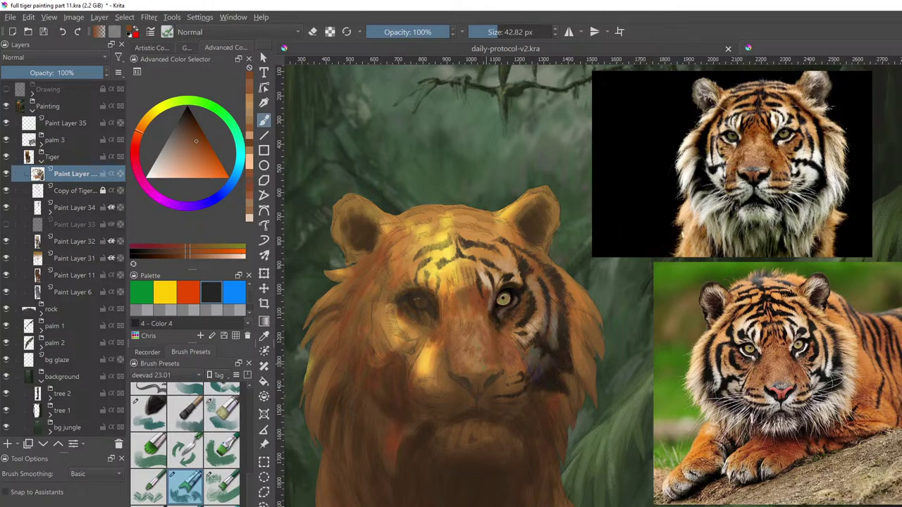
Mix a dark grey-brown, deepen it towards black, and shade the area just above the tiger's nose pad
{"action": "left_click_drag", "start_coordinate": [174, 148], "coordinate": [176, 130]}
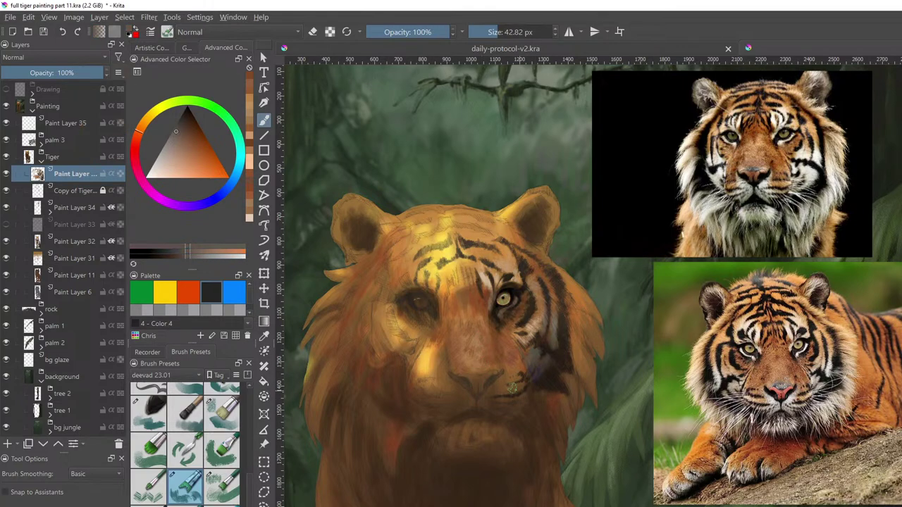
{"action": "left_click", "coordinate": [470, 366]}
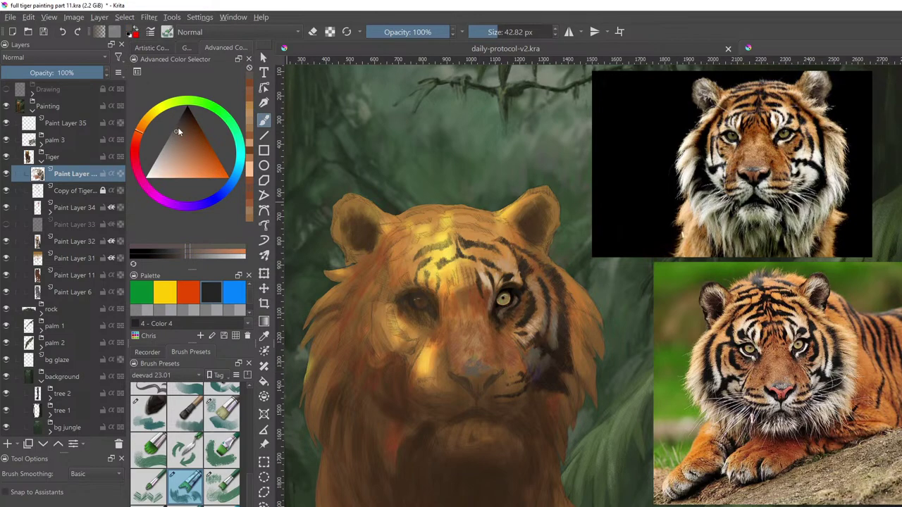
{"action": "left_click_drag", "start_coordinate": [178, 127], "coordinate": [184, 119]}
{"action": "left_click", "coordinate": [480, 365]}
{"action": "left_click_drag", "start_coordinate": [476, 371], "coordinate": [463, 368]}
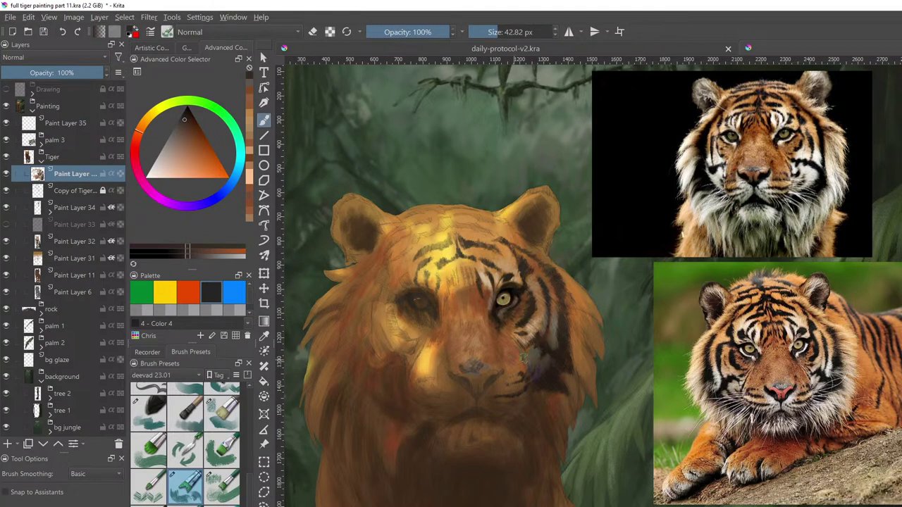
{"action": "left_click", "coordinate": [481, 368]}
Blend the dark patch above the nose pad with reddish brown sampled from the nose's side, and sample a muted orange from the bridge
{"action": "left_click", "coordinate": [495, 343], "text": "ctrl"}
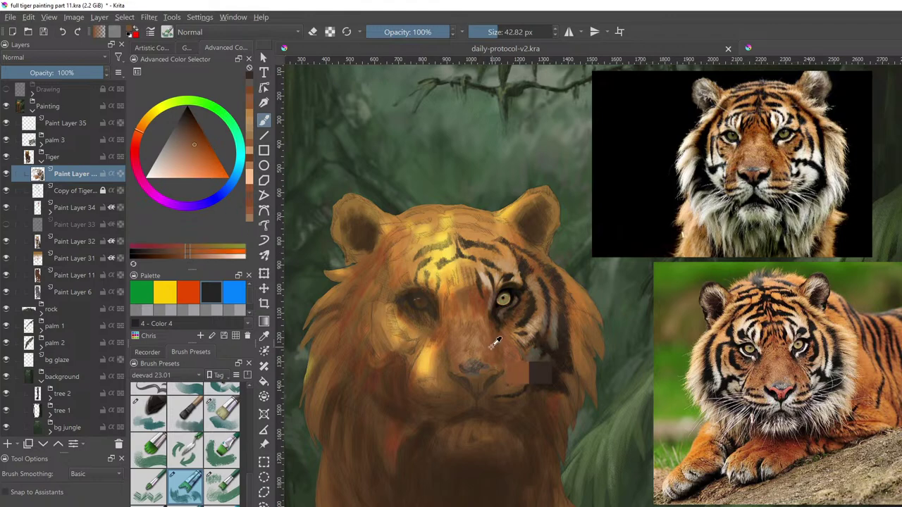
{"action": "left_click", "coordinate": [485, 364]}
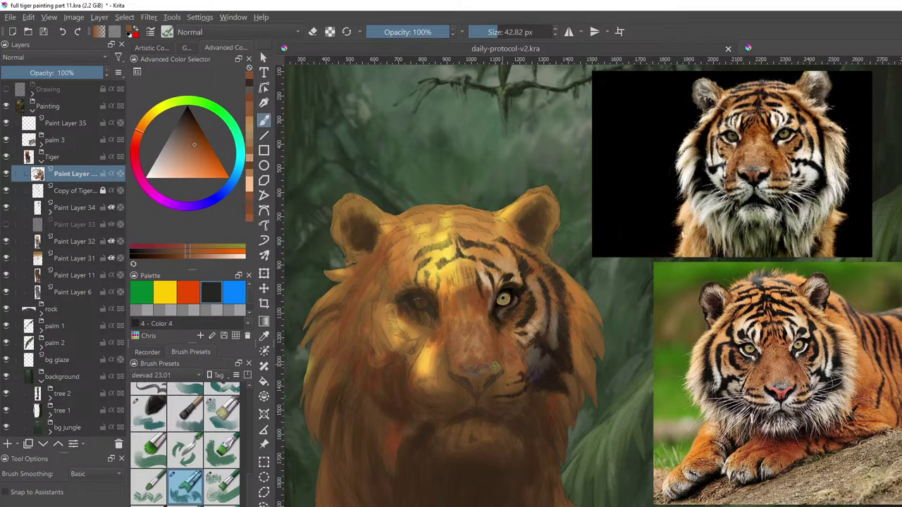
{"action": "left_click", "coordinate": [478, 341], "text": "ctrl"}
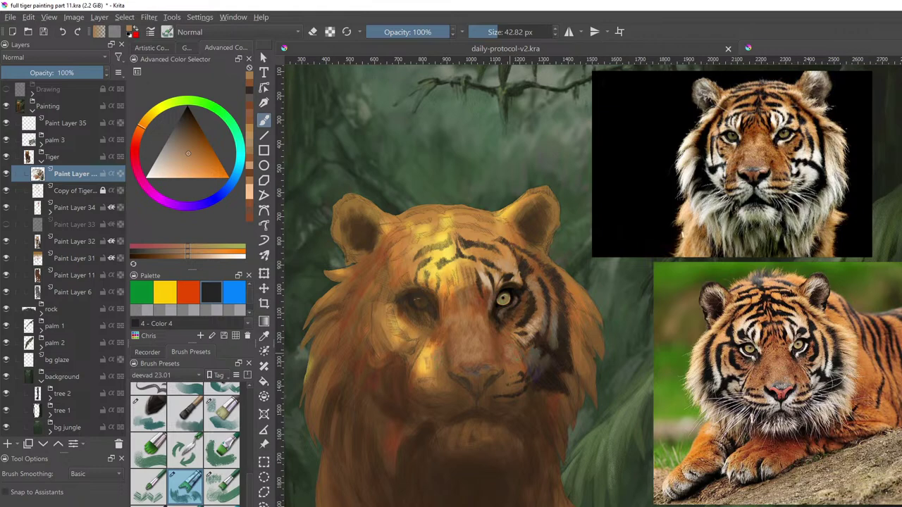
Sample reddish browns from beside the nose and from the lower reference's face, and brush fur texture along both sides of the painted nose
{"action": "left_click", "coordinate": [502, 344], "text": "ctrl"}
{"action": "left_click_drag", "start_coordinate": [504, 345], "coordinate": [498, 358]}
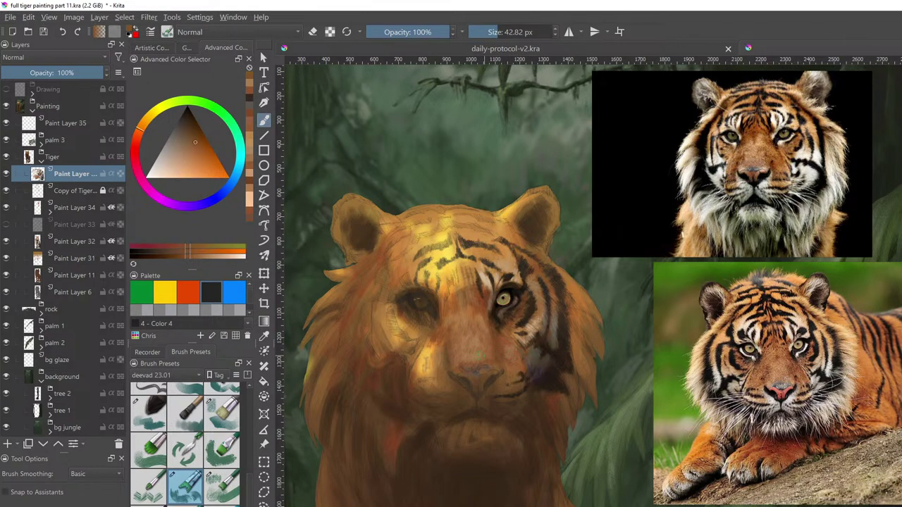
{"action": "left_click_drag", "start_coordinate": [442, 356], "coordinate": [429, 372]}
{"action": "left_click", "coordinate": [800, 381], "text": "ctrl"}
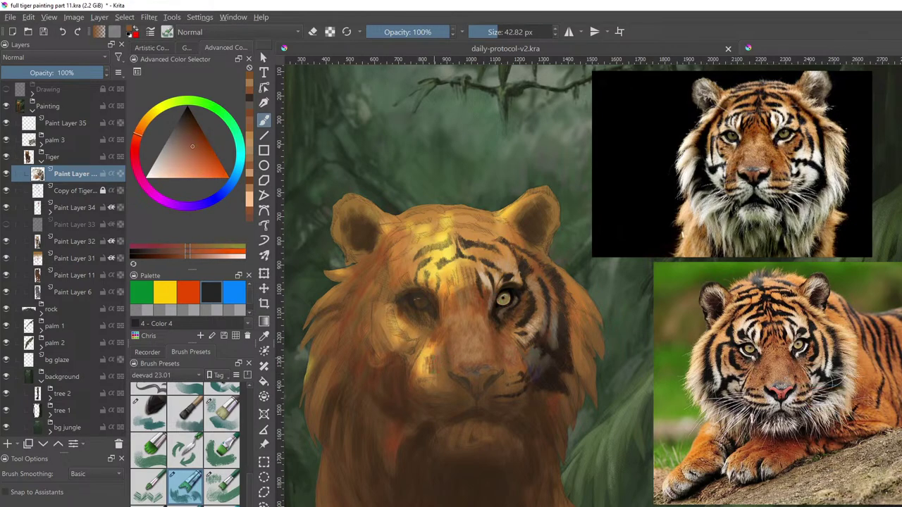
{"action": "mouse_move", "coordinate": [426, 372]}
{"action": "left_mouse_down"}
{"action": "mouse_move", "coordinate": [434, 350]}
{"action": "mouse_move", "coordinate": [419, 375]}
{"action": "mouse_move", "coordinate": [421, 357]}
{"action": "left_mouse_up"}
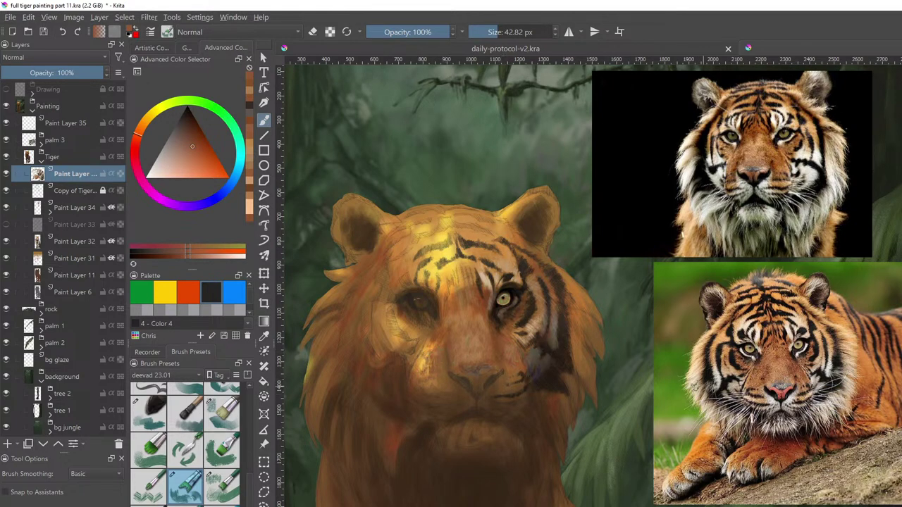
Sample a reddish brown from beside the painted inner eye and stroke fur down the nose bridge
{"action": "left_click", "coordinate": [514, 336]}
{"action": "left_click", "coordinate": [485, 306], "text": "ctrl"}
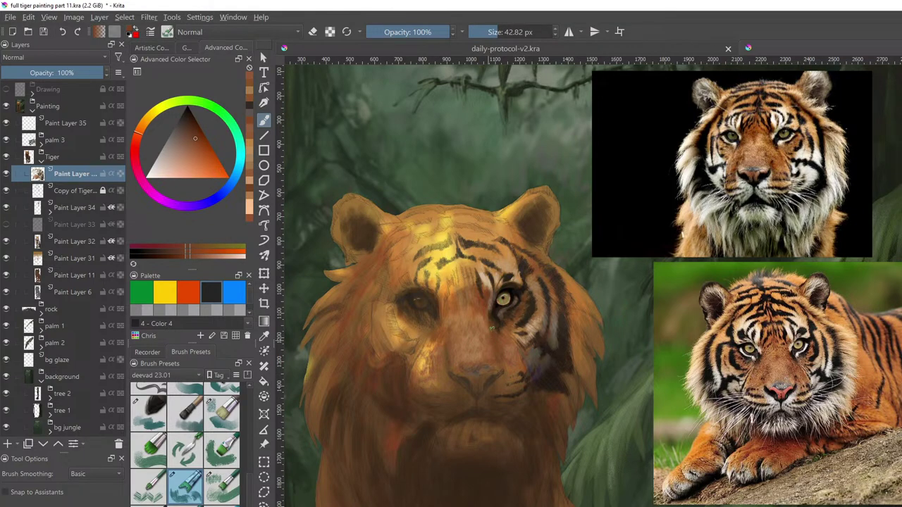
{"action": "left_click_drag", "start_coordinate": [492, 328], "coordinate": [493, 358]}
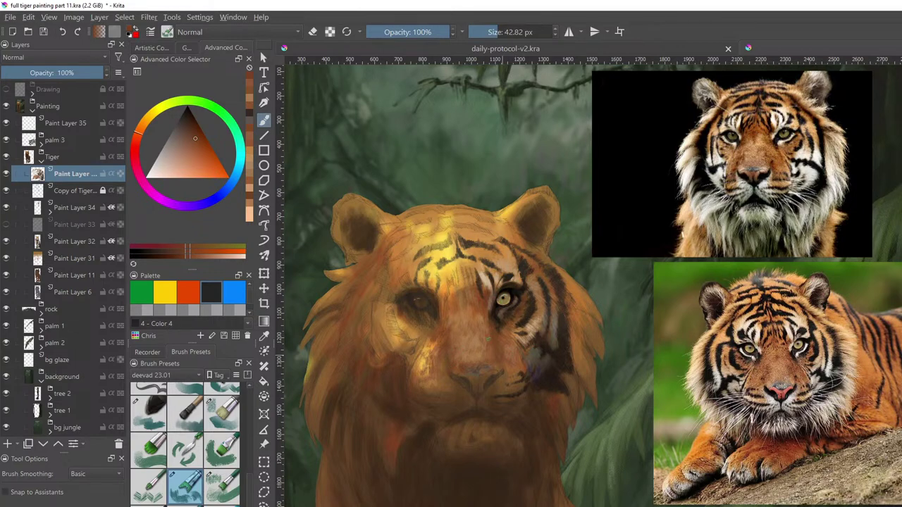
{"action": "left_click_drag", "start_coordinate": [452, 328], "coordinate": [454, 313]}
Soften the nose bridge fur with the 109.77 px brush, switching it to erase mode, and choose the 70 px brush preset
{"action": "left_click", "coordinate": [225, 427]}
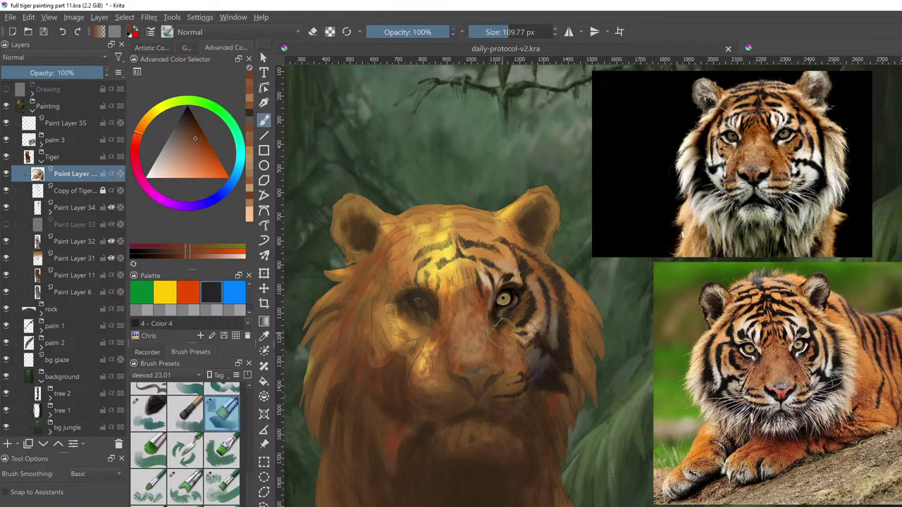
{"action": "key", "text": "e"}
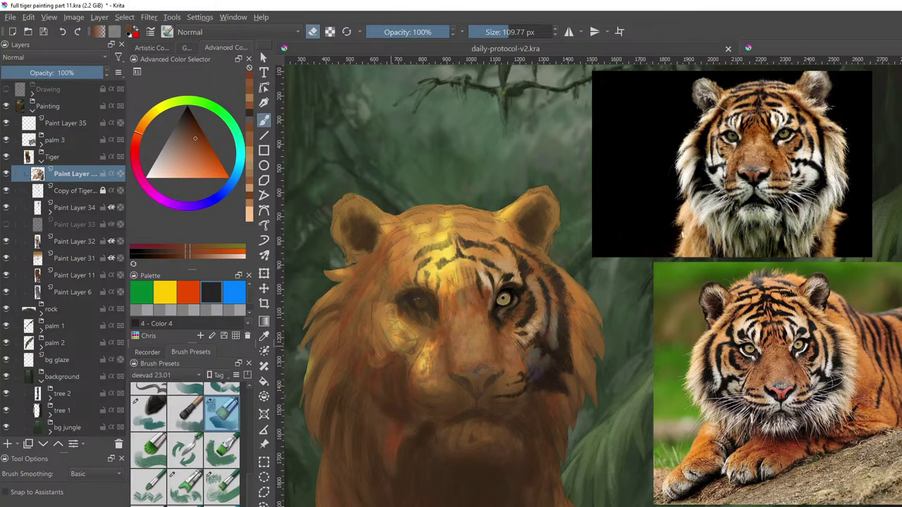
{"action": "scroll", "coordinate": [253, 503], "scroll_direction": "down", "scroll_amount": 1}
{"action": "scroll", "coordinate": [171, 416], "scroll_direction": "down", "scroll_amount": 2}
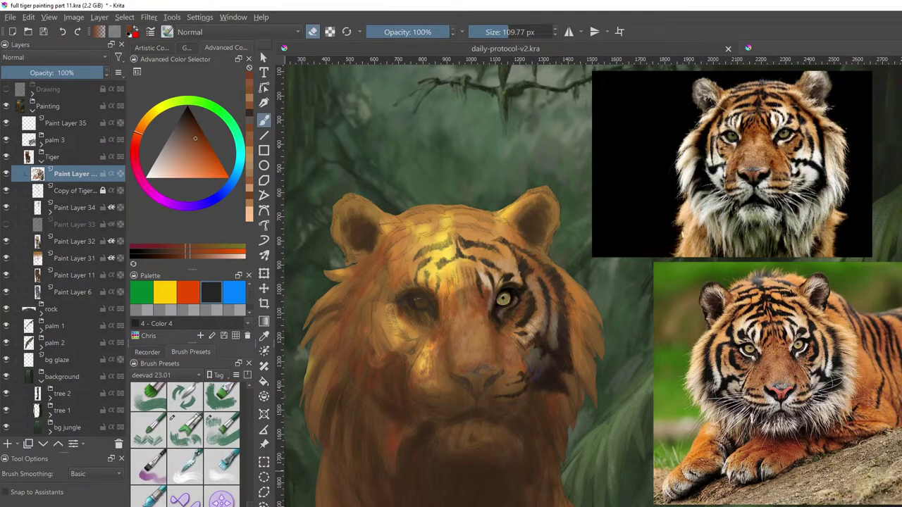
{"action": "scroll", "coordinate": [185, 437], "scroll_direction": "up", "scroll_amount": 3}
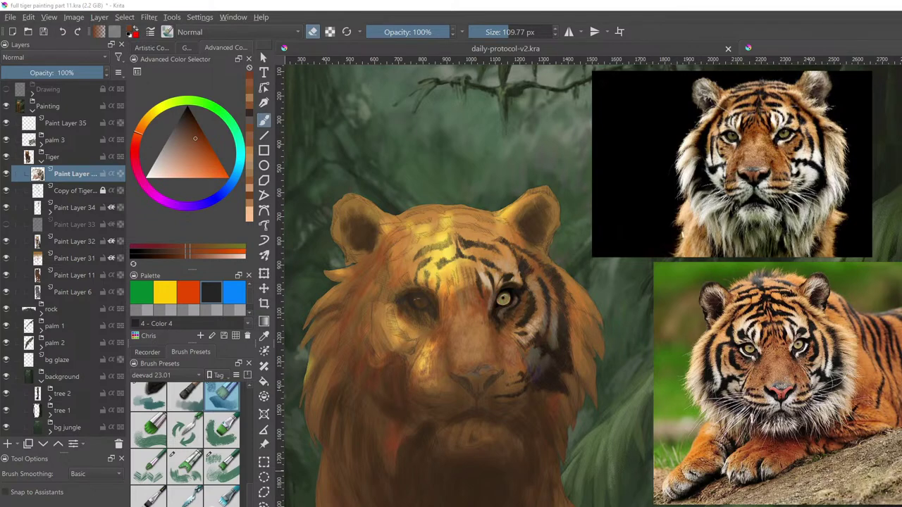
{"action": "left_click", "coordinate": [219, 496]}
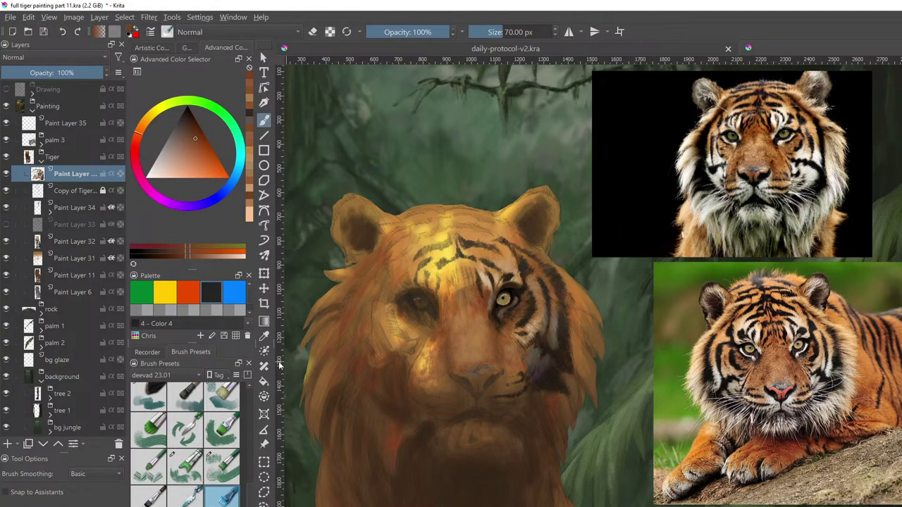
Return to a 42.82 px brush and vary the upper nose fur with brown from the forehead and light orange from the lower reference
{"action": "scroll", "coordinate": [251, 469], "scroll_direction": "up", "scroll_amount": 5}
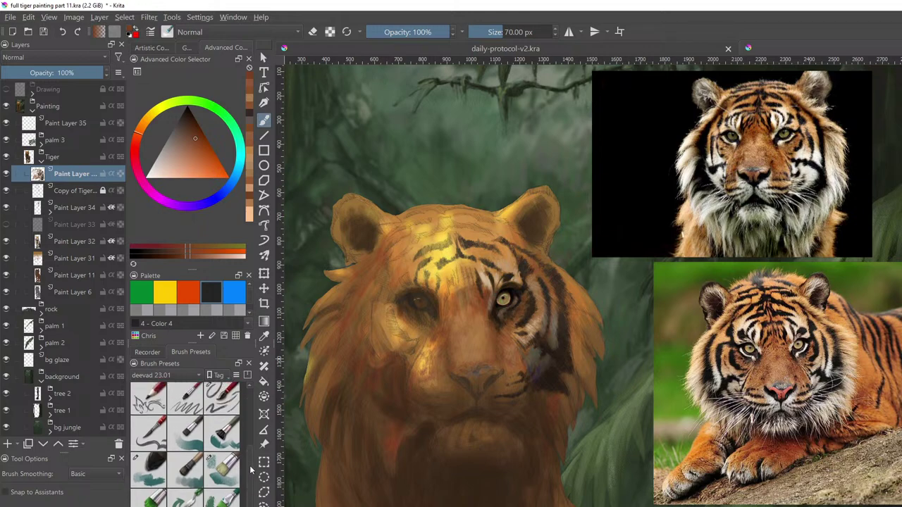
{"action": "left_click_drag", "start_coordinate": [251, 472], "coordinate": [250, 473]}
{"action": "left_click_drag", "start_coordinate": [470, 343], "coordinate": [455, 353], "text": "shift"}
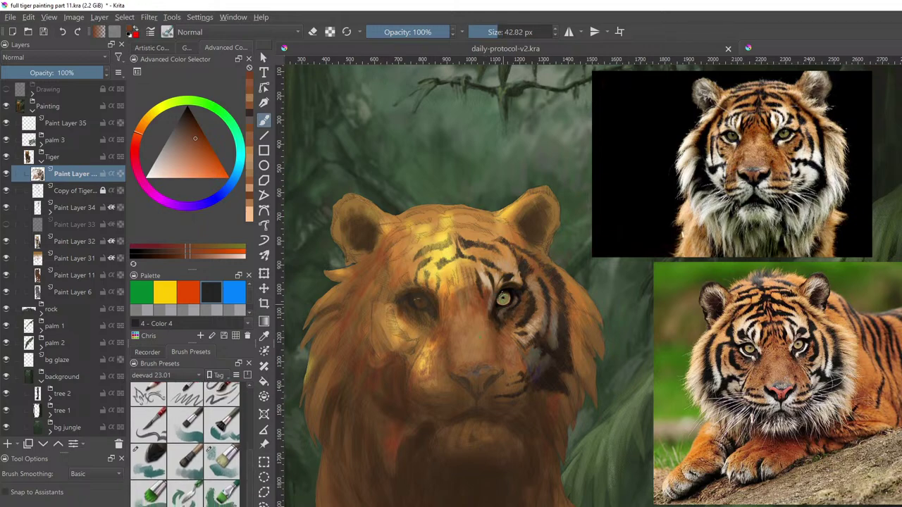
{"action": "key", "text": "ctrl"}
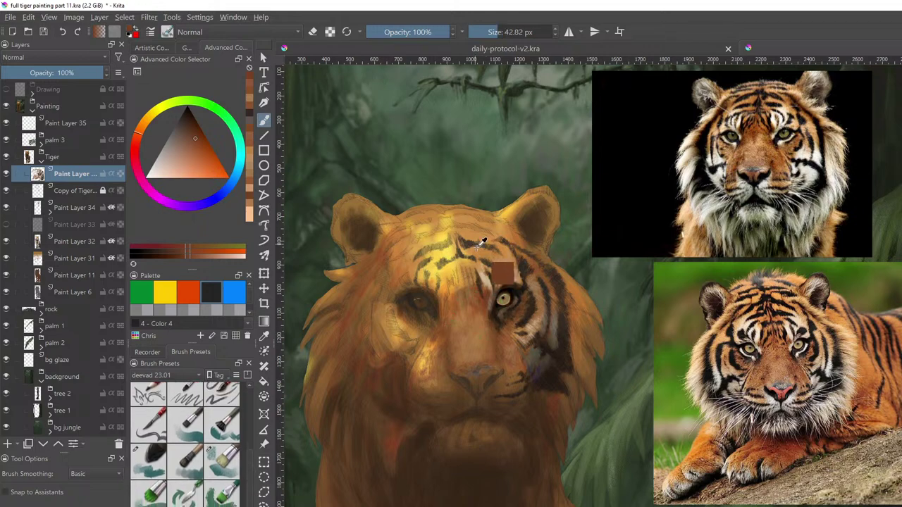
{"action": "left_click_drag", "start_coordinate": [483, 241], "coordinate": [479, 284], "text": "ctrl"}
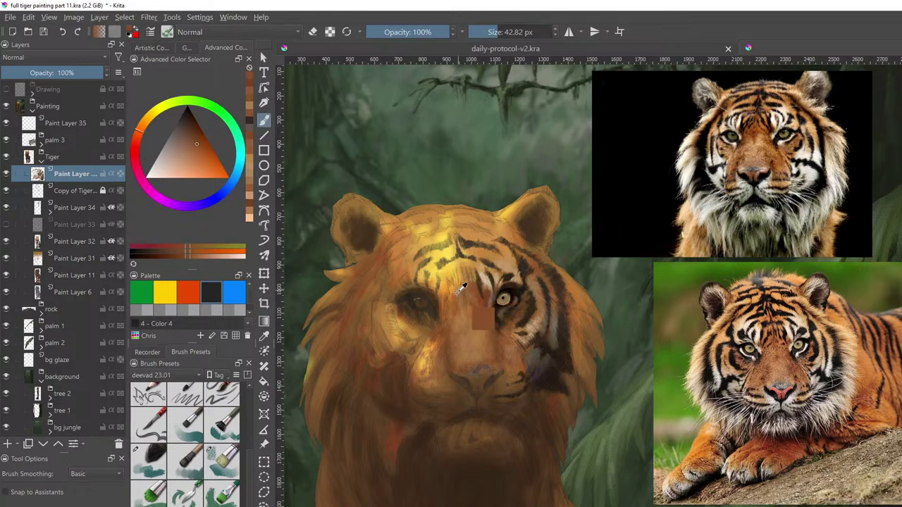
{"action": "left_click", "coordinate": [773, 328], "text": "ctrl"}
{"action": "left_click_drag", "start_coordinate": [772, 328], "coordinate": [773, 329], "text": "ctrl"}
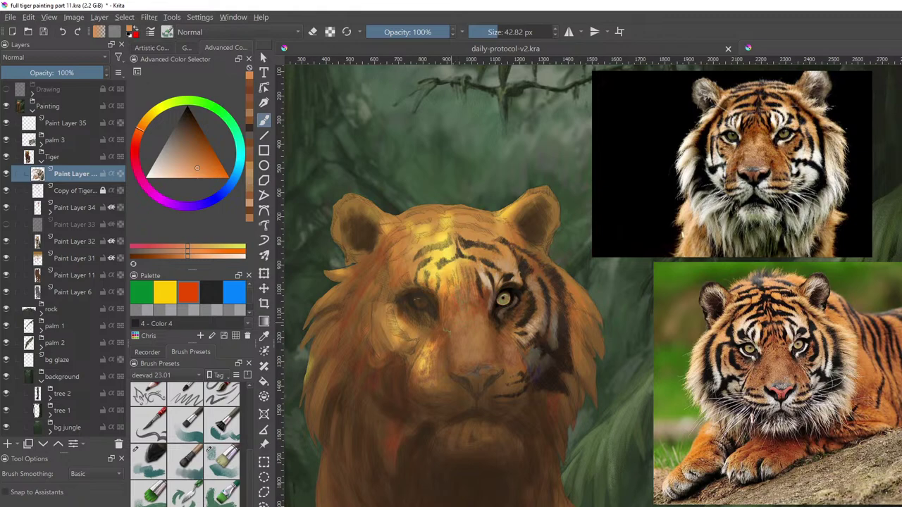
Blend the nose bridge with reddish brown and muted orange sampled from the face, and sample dark brown for shading beside the nose
{"action": "left_click", "coordinate": [499, 290], "text": "ctrl"}
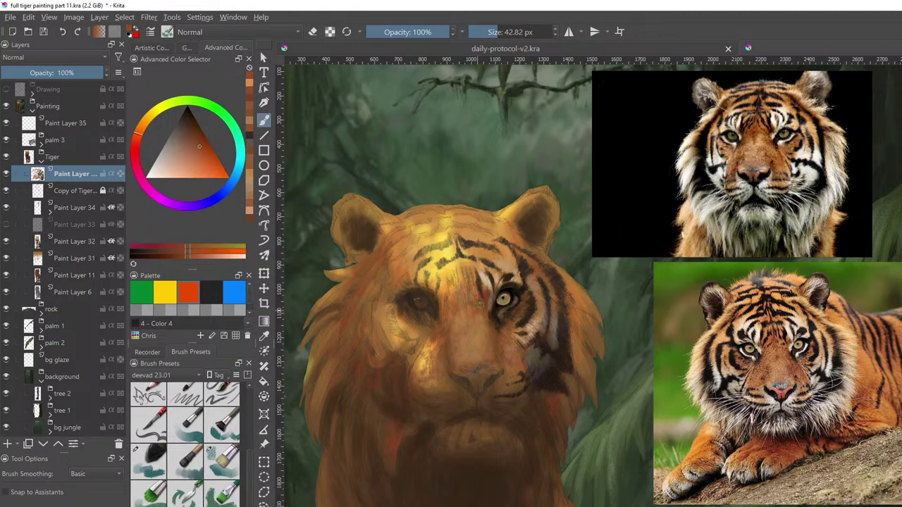
{"action": "left_click", "coordinate": [460, 301], "text": "ctrl"}
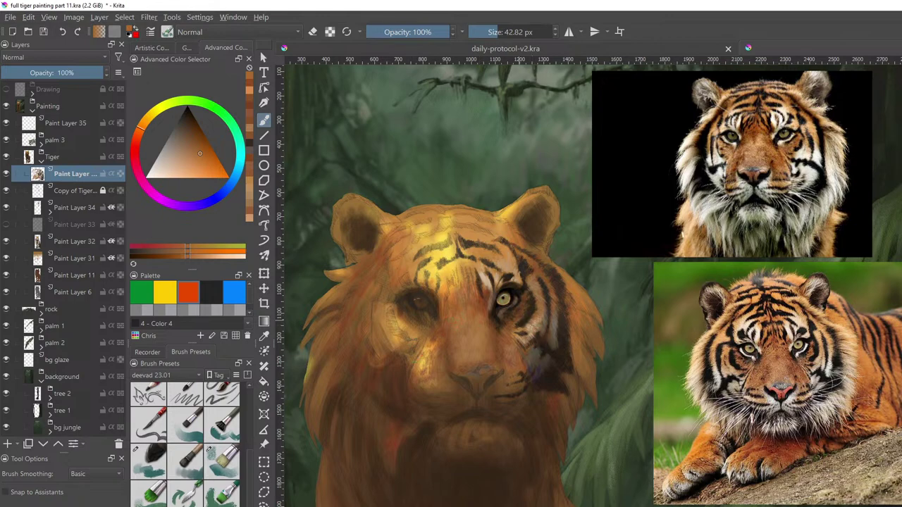
{"action": "left_click", "coordinate": [484, 313], "text": "ctrl"}
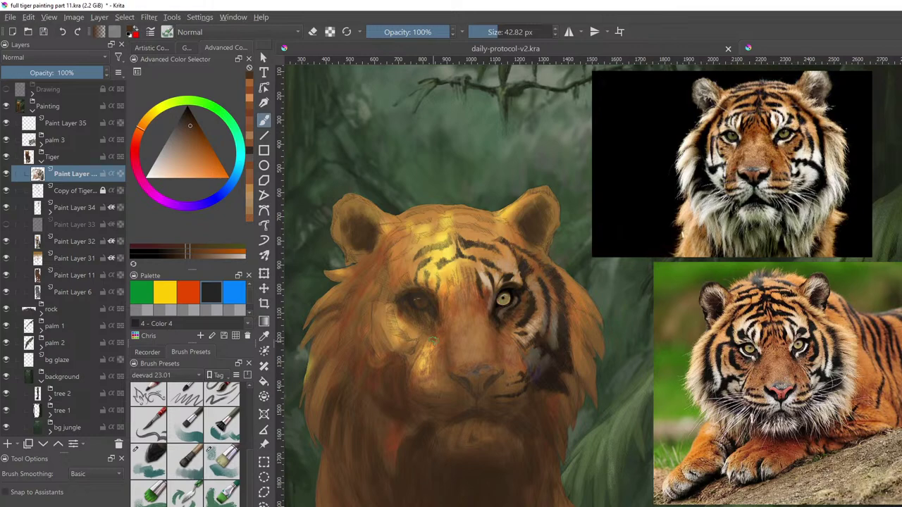
{"action": "mouse_move", "coordinate": [515, 345]}
{"action": "left_mouse_down", "text": "ctrl"}
{"action": "mouse_move", "coordinate": [494, 315]}
{"action": "mouse_move", "coordinate": [495, 341]}
{"action": "left_mouse_up", "text": "ctrl"}
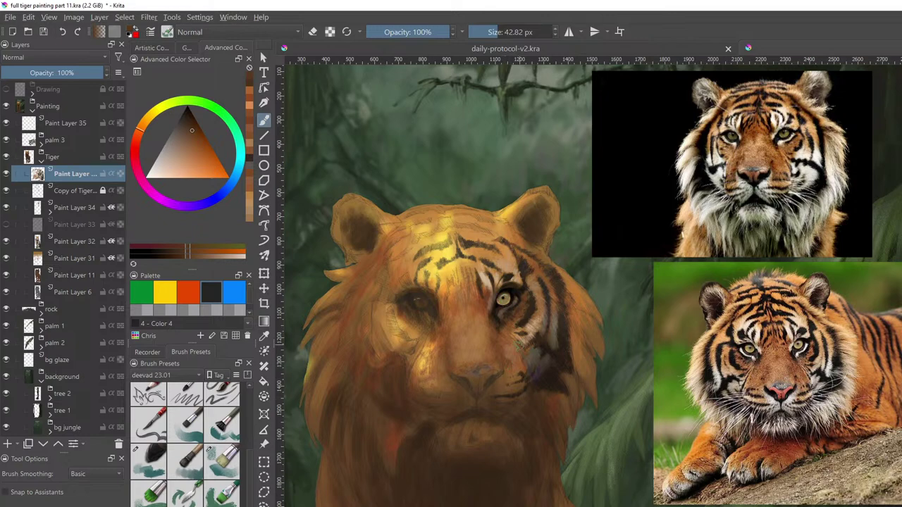
Sample light tan from the forehead and brown from the nose's side, and mix a more saturated reddish brown for the nose fur
{"action": "left_click", "coordinate": [483, 268], "text": "ctrl"}
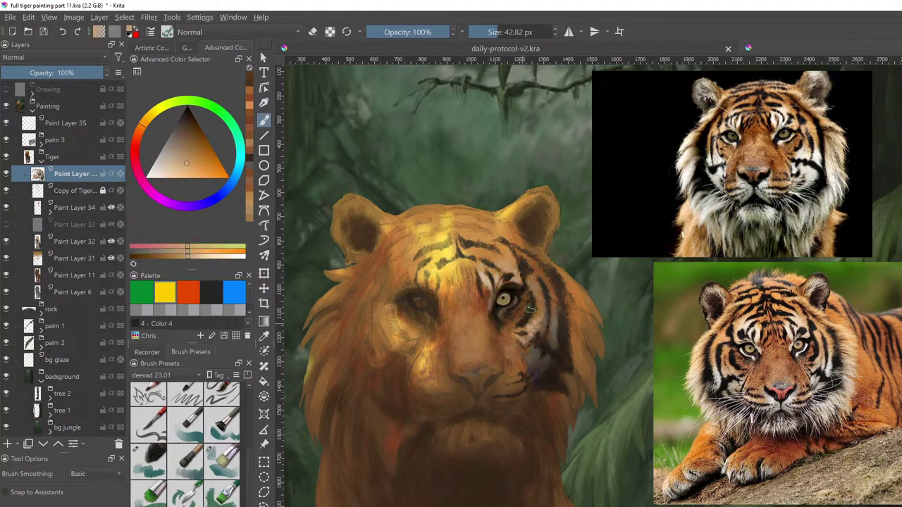
{"action": "key", "text": "ctrl"}
{"action": "left_click", "coordinate": [506, 344], "text": "ctrl"}
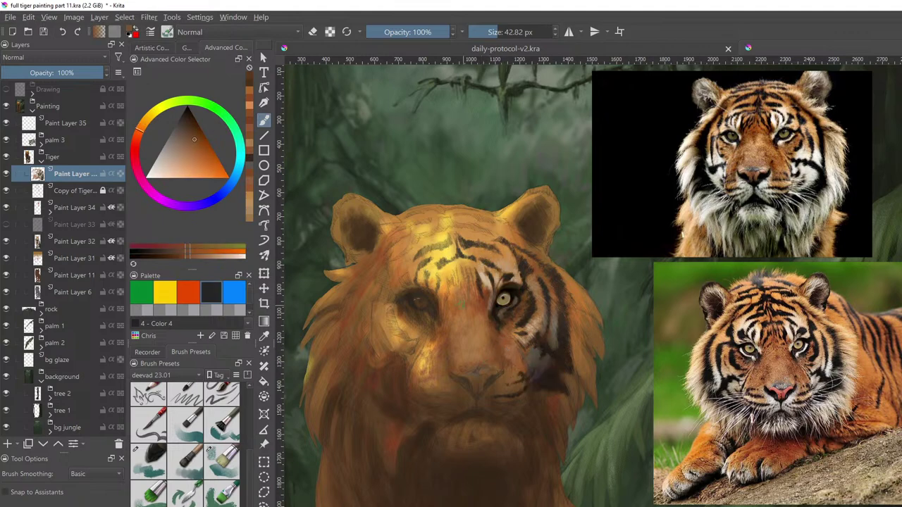
{"action": "left_click", "coordinate": [198, 145]}
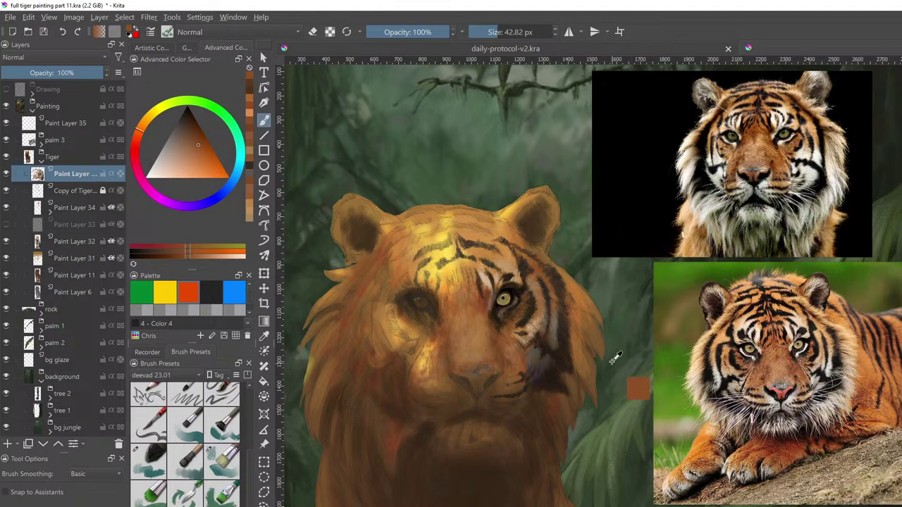
Sample dark grey-brown and light tan from the face, and refine the fur below the lit eye with brushes of 20.95 and 17.20 px
{"action": "scroll", "coordinate": [600, 374], "scroll_direction": "down", "scroll_amount": 3}
{"action": "scroll", "coordinate": [594, 395], "scroll_direction": "up", "scroll_amount": 2}
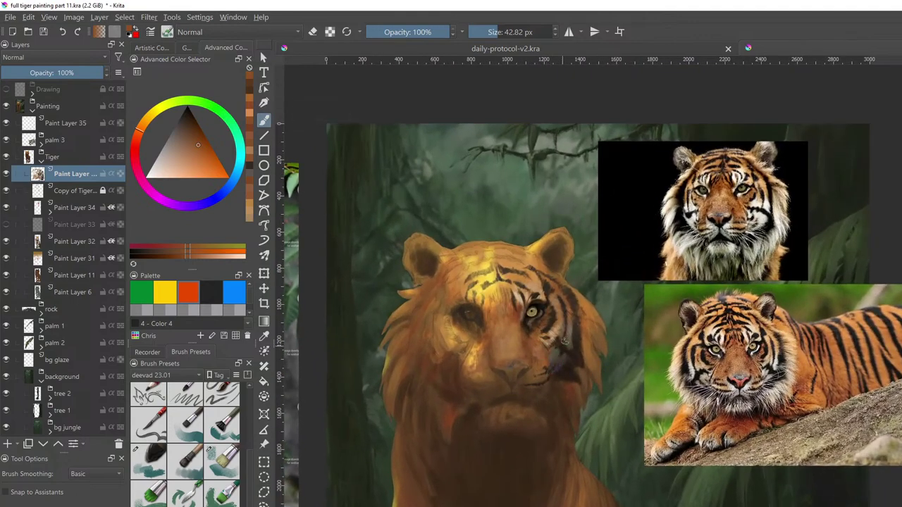
{"action": "scroll", "coordinate": [598, 372], "scroll_direction": "up", "scroll_amount": 2}
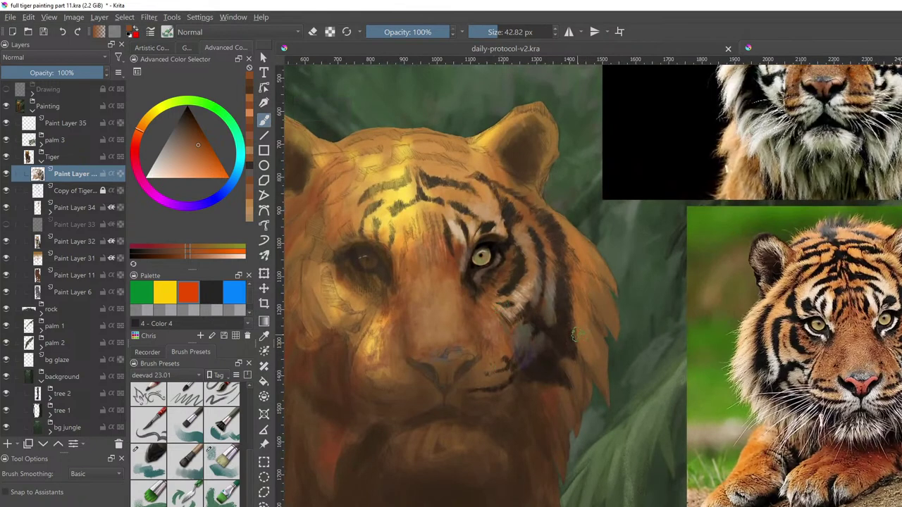
{"action": "left_click", "coordinate": [534, 330], "text": "ctrl"}
{"action": "left_click_drag", "start_coordinate": [486, 269], "coordinate": [468, 263], "text": "shift"}
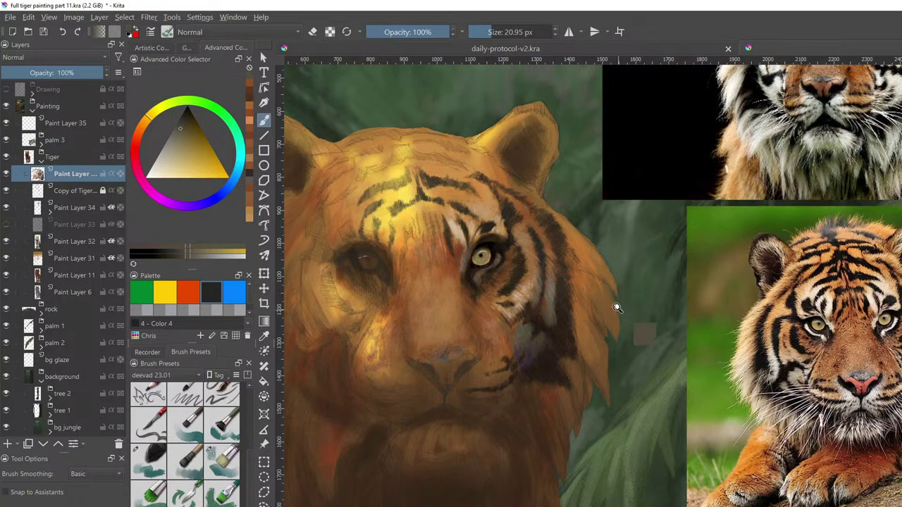
{"action": "left_click_drag", "start_coordinate": [618, 299], "coordinate": [619, 311]}
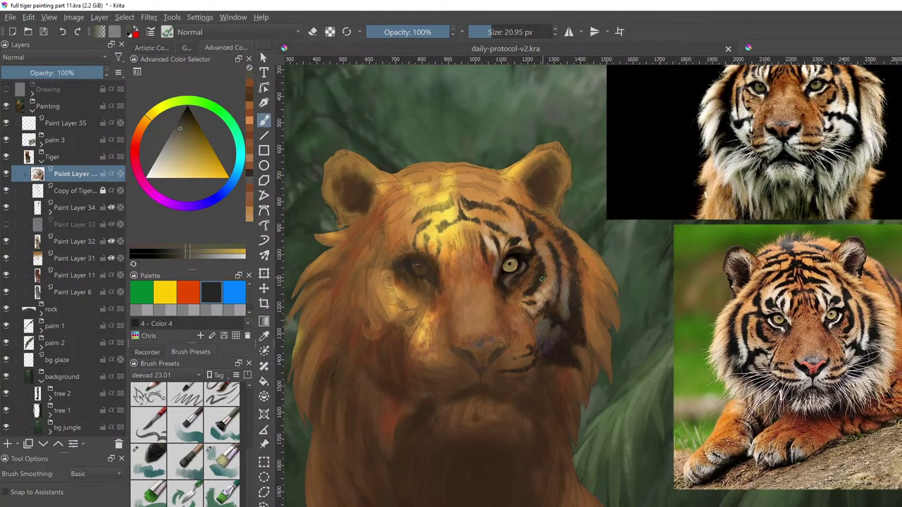
{"action": "left_click", "coordinate": [528, 241], "text": "ctrl"}
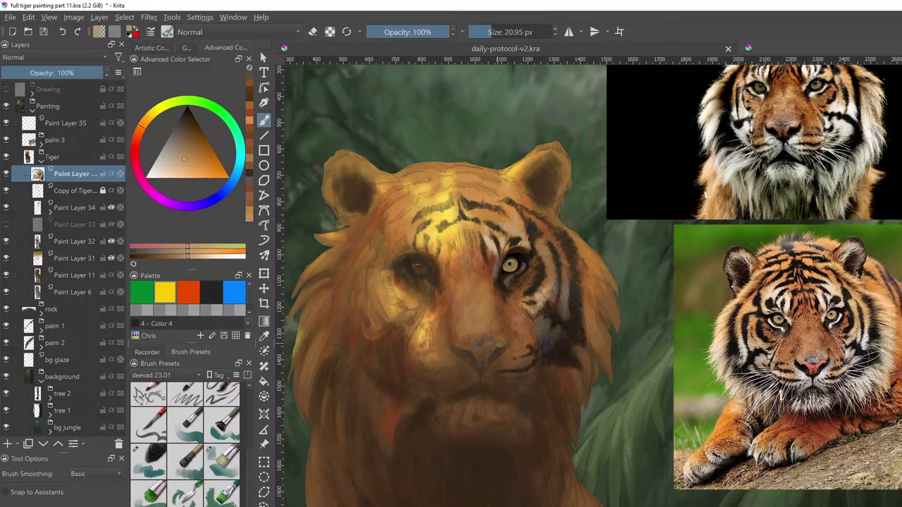
{"action": "left_click_drag", "start_coordinate": [538, 312], "coordinate": [522, 306]}
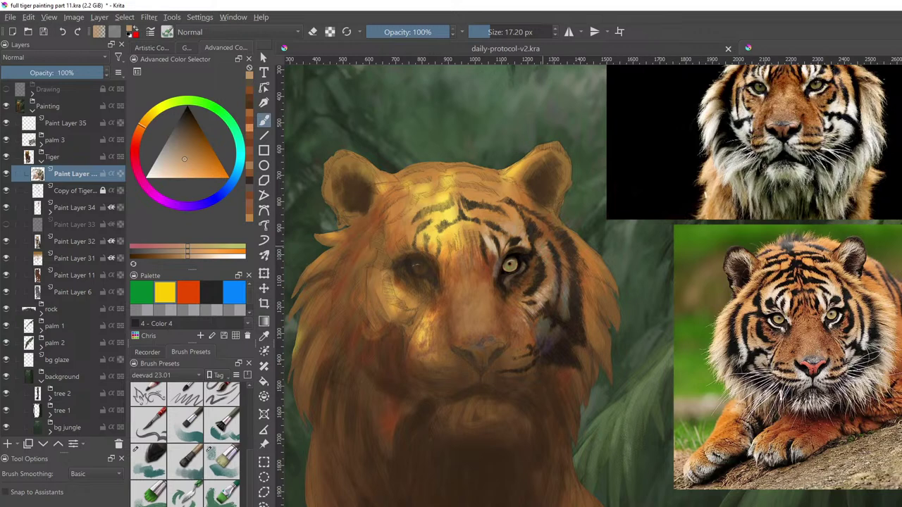
Sample near-black from the dark cheek stripe and enlarge the brush to 34.25 px
{"action": "left_click", "coordinate": [565, 352], "text": "ctrl"}
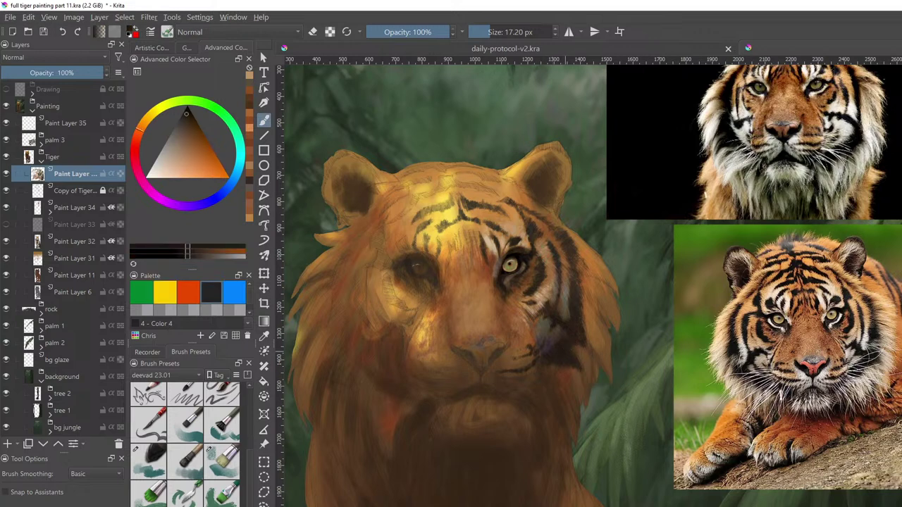
{"action": "left_click_drag", "start_coordinate": [575, 373], "coordinate": [584, 373], "text": "shift"}
{"action": "left_click_drag", "start_coordinate": [545, 398], "coordinate": [612, 394]}
Set the opacity of the locked Copy of Tiger sketch layer to 94% to bring out the stripe guidelines
{"action": "left_click", "coordinate": [75, 190]}
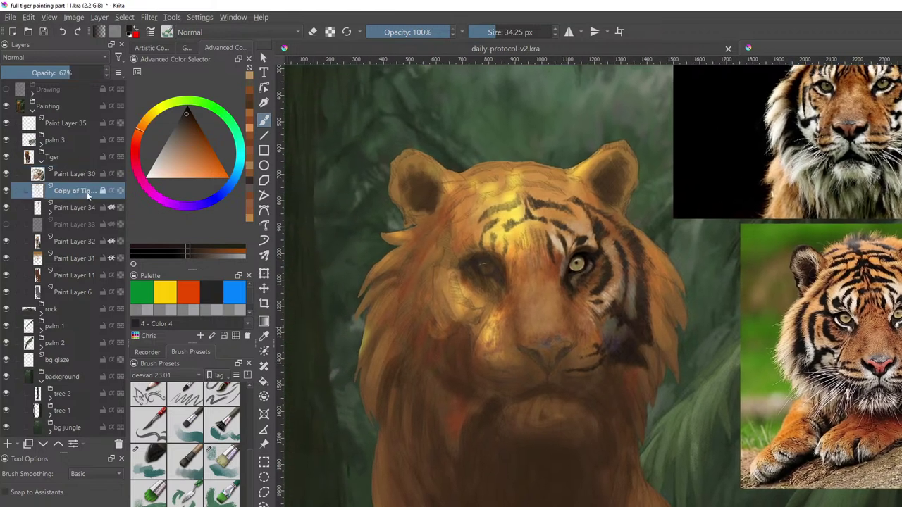
{"action": "left_click_drag", "start_coordinate": [71, 70], "coordinate": [94, 75]}
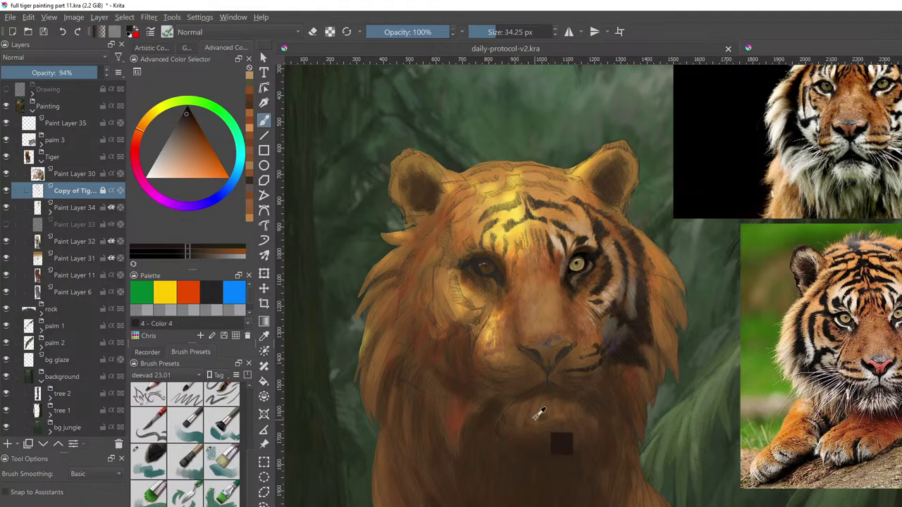
{"action": "mouse_move", "coordinate": [533, 423]}
{"action": "left_mouse_down", "text": "ctrl"}
{"action": "mouse_move", "coordinate": [570, 368]}
{"action": "mouse_move", "coordinate": [630, 368]}
{"action": "mouse_move", "coordinate": [413, 429]}
{"action": "mouse_move", "coordinate": [670, 359]}
{"action": "mouse_move", "coordinate": [703, 391]}
{"action": "left_mouse_up", "text": "ctrl"}
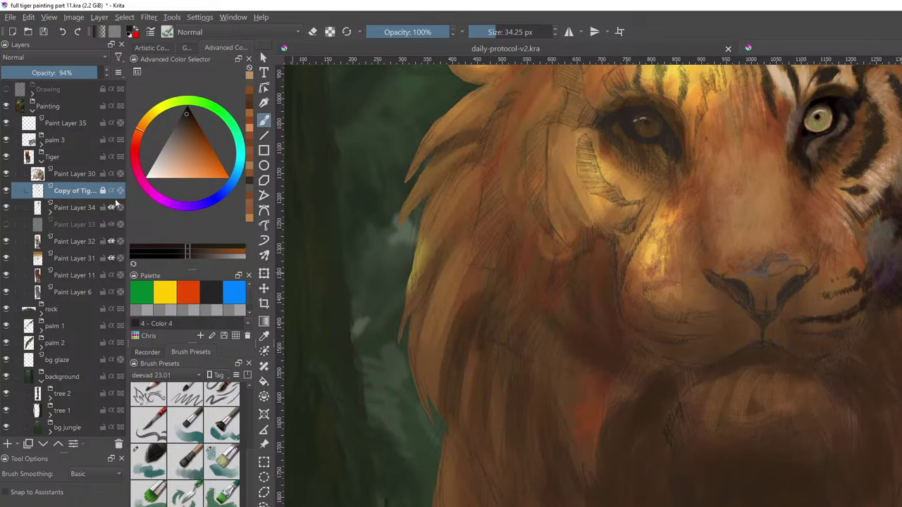
Return to Paint Layer 30 and paint a thick near-black stripe down the mane on the unpainted side of the face
{"action": "left_click", "coordinate": [65, 128]}
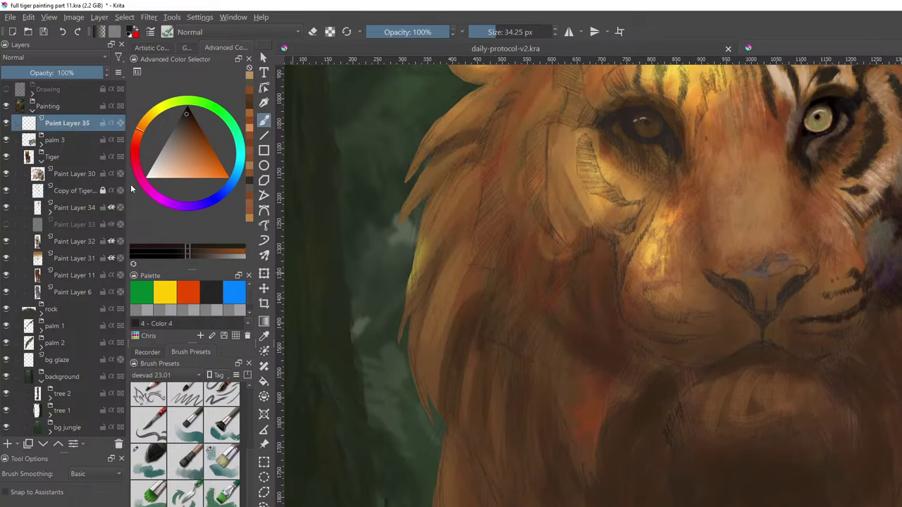
{"action": "left_click", "coordinate": [88, 176]}
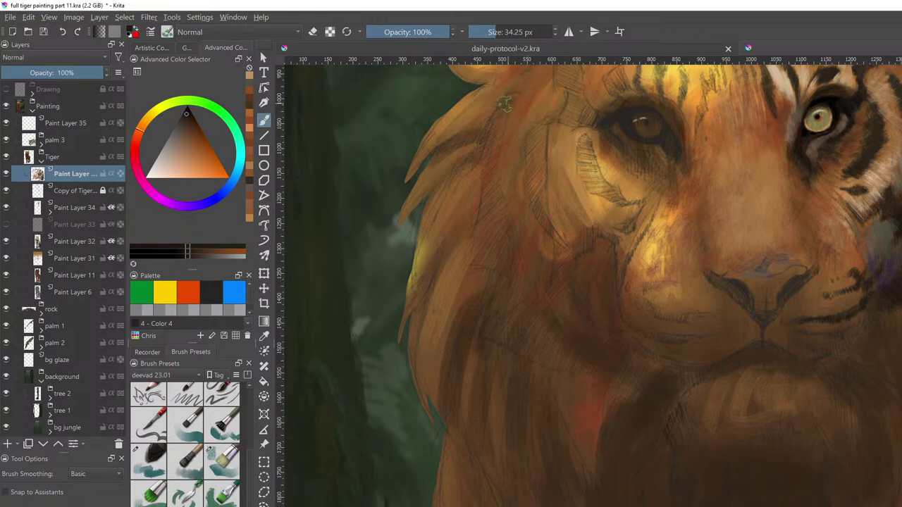
{"action": "mouse_move", "coordinate": [493, 114]}
{"action": "left_mouse_down"}
{"action": "mouse_move", "coordinate": [481, 141]}
{"action": "mouse_move", "coordinate": [494, 136]}
{"action": "mouse_move", "coordinate": [474, 160]}
{"action": "mouse_move", "coordinate": [501, 144]}
{"action": "mouse_move", "coordinate": [502, 115]}
{"action": "mouse_move", "coordinate": [488, 164]}
{"action": "mouse_move", "coordinate": [493, 174]}
{"action": "mouse_move", "coordinate": [501, 154]}
{"action": "mouse_move", "coordinate": [501, 186]}
{"action": "mouse_move", "coordinate": [472, 252]}
{"action": "mouse_move", "coordinate": [510, 229]}
{"action": "mouse_move", "coordinate": [499, 261]}
{"action": "mouse_move", "coordinate": [502, 224]}
{"action": "mouse_move", "coordinate": [462, 288]}
{"action": "mouse_move", "coordinate": [467, 266]}
{"action": "mouse_move", "coordinate": [459, 283]}
{"action": "mouse_move", "coordinate": [503, 243]}
{"action": "mouse_move", "coordinate": [489, 261]}
{"action": "mouse_move", "coordinate": [517, 217]}
{"action": "left_mouse_up"}
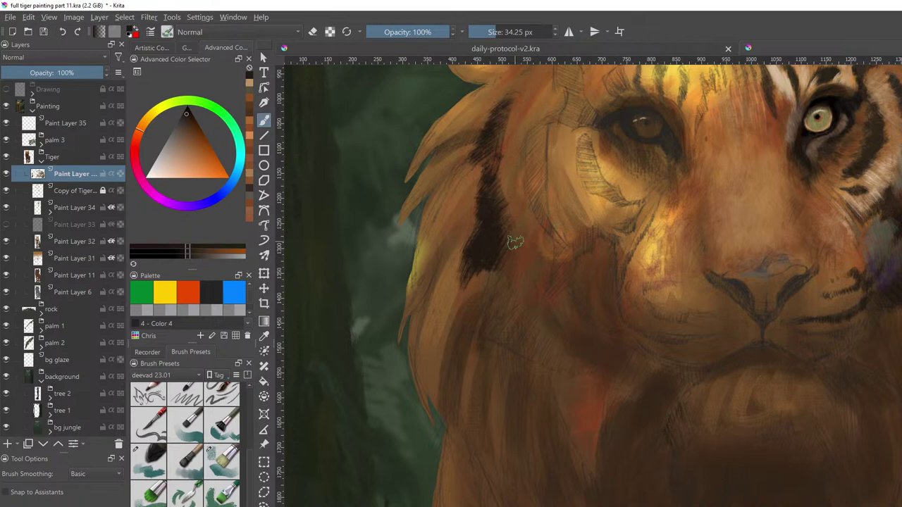
Thicken the near-black mane stripe on the brown-eyed side and extend it down toward the jaw with the 34.25 px brush
{"action": "mouse_move", "coordinate": [516, 250]}
{"action": "left_mouse_down"}
{"action": "mouse_move", "coordinate": [484, 293]}
{"action": "mouse_move", "coordinate": [521, 262]}
{"action": "mouse_move", "coordinate": [481, 314]}
{"action": "mouse_move", "coordinate": [521, 274]}
{"action": "mouse_move", "coordinate": [522, 291]}
{"action": "mouse_move", "coordinate": [480, 343]}
{"action": "mouse_move", "coordinate": [559, 290]}
{"action": "mouse_move", "coordinate": [530, 305]}
{"action": "mouse_move", "coordinate": [523, 290]}
{"action": "mouse_move", "coordinate": [516, 321]}
{"action": "left_mouse_up"}
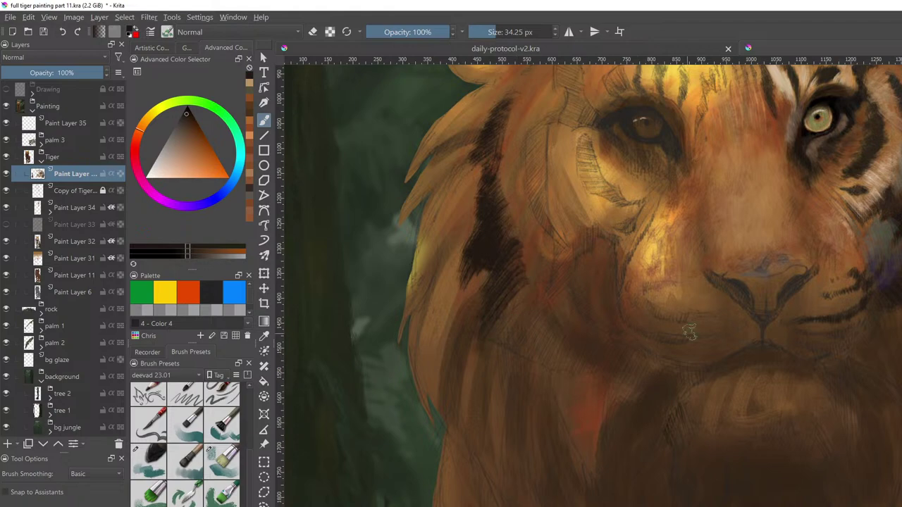
{"action": "mouse_move", "coordinate": [759, 317]}
{"action": "left_mouse_down"}
{"action": "mouse_move", "coordinate": [706, 378]}
{"action": "mouse_move", "coordinate": [733, 358]}
{"action": "left_mouse_up"}
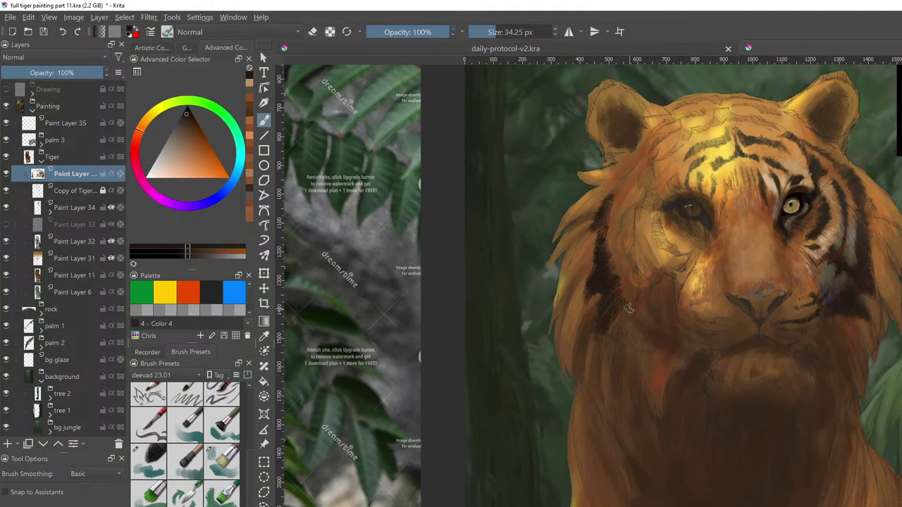
{"action": "mouse_move", "coordinate": [627, 310]}
{"action": "left_mouse_down"}
{"action": "mouse_move", "coordinate": [607, 337]}
{"action": "mouse_move", "coordinate": [617, 341]}
{"action": "left_mouse_up"}
Continue the near-black stripe along the jaw to beneath the mouth and paint a curved stripe on the adjoining cheek
{"action": "mouse_move", "coordinate": [691, 364]}
{"action": "left_mouse_down"}
{"action": "mouse_move", "coordinate": [707, 348]}
{"action": "mouse_move", "coordinate": [732, 351]}
{"action": "mouse_move", "coordinate": [702, 354]}
{"action": "mouse_move", "coordinate": [717, 355]}
{"action": "mouse_move", "coordinate": [709, 364]}
{"action": "left_mouse_up"}
{"action": "mouse_move", "coordinate": [584, 315]}
{"action": "left_mouse_down"}
{"action": "mouse_move", "coordinate": [594, 340]}
{"action": "mouse_move", "coordinate": [662, 323]}
{"action": "mouse_move", "coordinate": [650, 342]}
{"action": "mouse_move", "coordinate": [627, 297]}
{"action": "mouse_move", "coordinate": [631, 338]}
{"action": "mouse_move", "coordinate": [607, 323]}
{"action": "mouse_move", "coordinate": [621, 323]}
{"action": "mouse_move", "coordinate": [617, 343]}
{"action": "mouse_move", "coordinate": [632, 329]}
{"action": "mouse_move", "coordinate": [622, 348]}
{"action": "mouse_move", "coordinate": [646, 331]}
{"action": "mouse_move", "coordinate": [643, 349]}
{"action": "mouse_move", "coordinate": [662, 333]}
{"action": "mouse_move", "coordinate": [722, 319]}
{"action": "mouse_move", "coordinate": [684, 351]}
{"action": "mouse_move", "coordinate": [690, 335]}
{"action": "mouse_move", "coordinate": [648, 335]}
{"action": "mouse_move", "coordinate": [665, 334]}
{"action": "mouse_move", "coordinate": [654, 359]}
{"action": "left_mouse_up"}
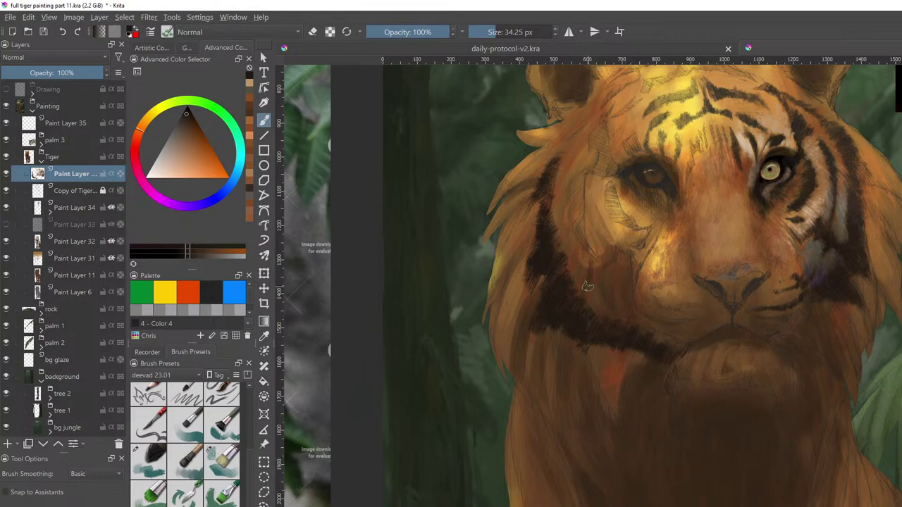
{"action": "mouse_move", "coordinate": [597, 265]}
{"action": "left_mouse_down"}
{"action": "mouse_move", "coordinate": [593, 286]}
{"action": "mouse_move", "coordinate": [606, 262]}
{"action": "left_mouse_up"}
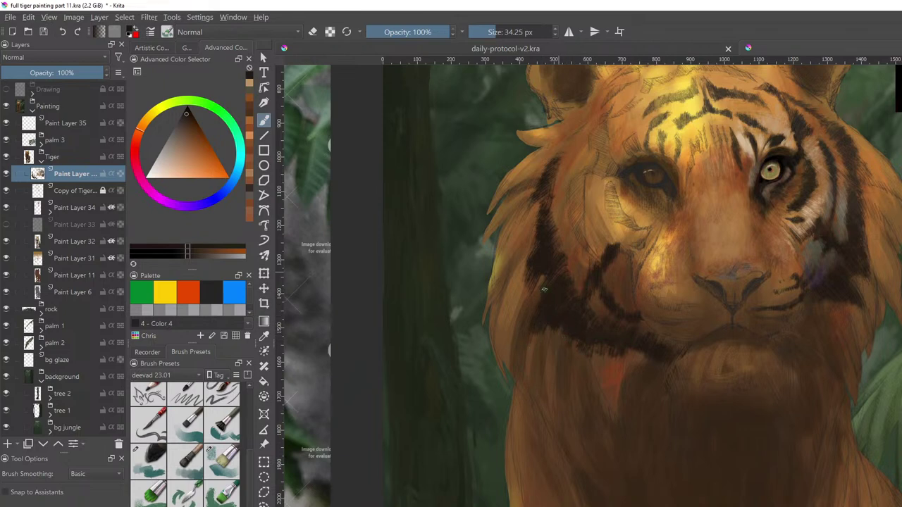
{"action": "left_click_drag", "start_coordinate": [795, 362], "coordinate": [711, 342]}
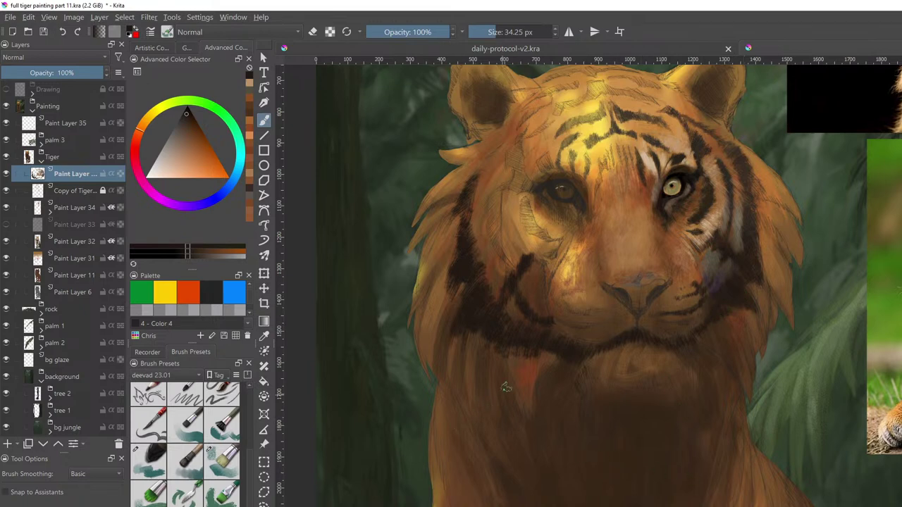
Choose darker near-black shades and deepen the thick stripe where the mane meets the jaw
{"action": "left_click", "coordinate": [186, 120]}
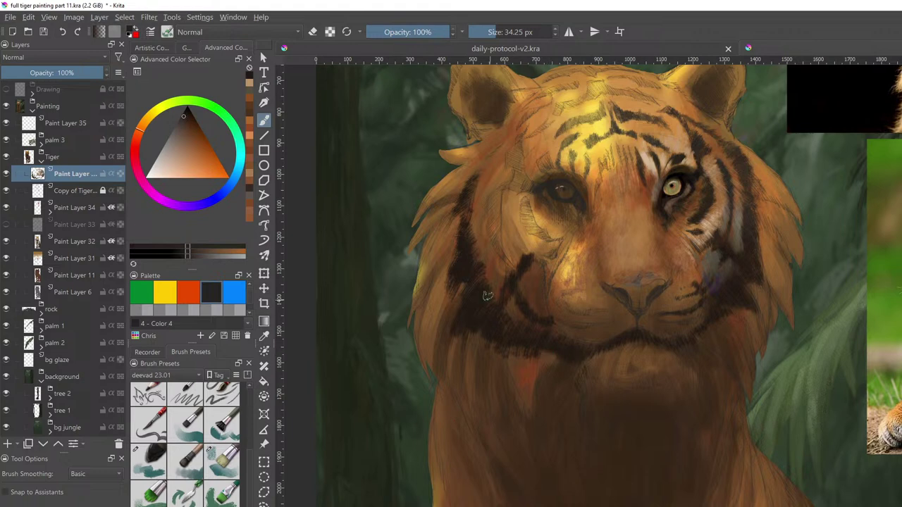
{"action": "left_click_drag", "start_coordinate": [482, 290], "coordinate": [467, 329]}
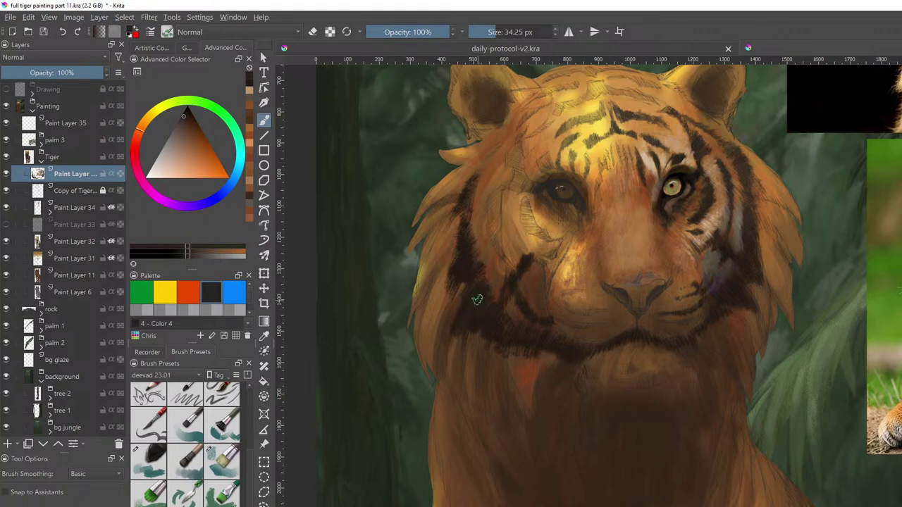
{"action": "left_click", "coordinate": [186, 119]}
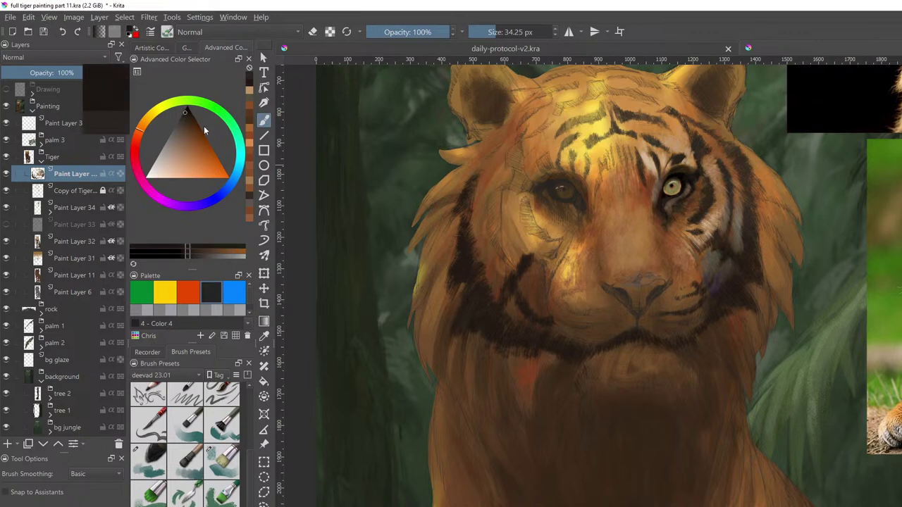
{"action": "left_click", "coordinate": [477, 303]}
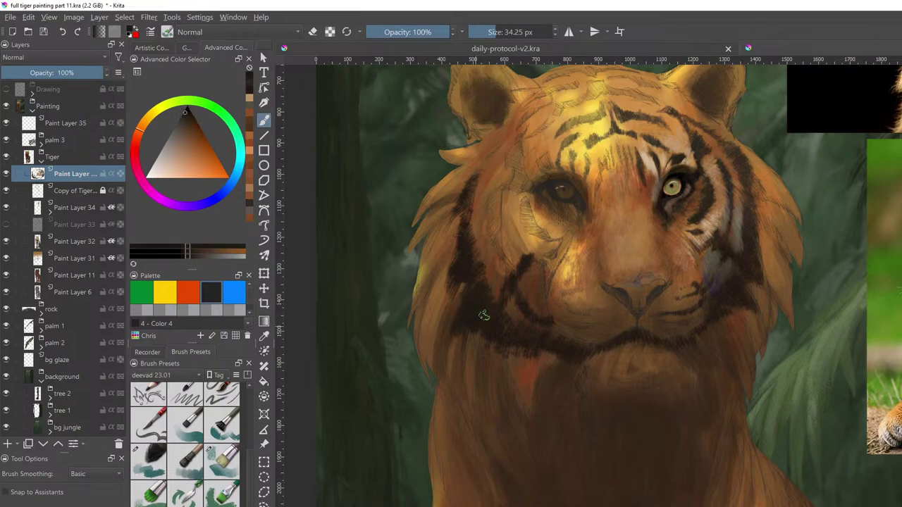
Sample near-black from the stripes on the opposite cheek and paint a vertical stripe outside the brown eye
{"action": "key", "text": "e"}
{"action": "left_click", "coordinate": [748, 222], "text": "ctrl"}
{"action": "left_click", "coordinate": [748, 241], "text": "ctrl"}
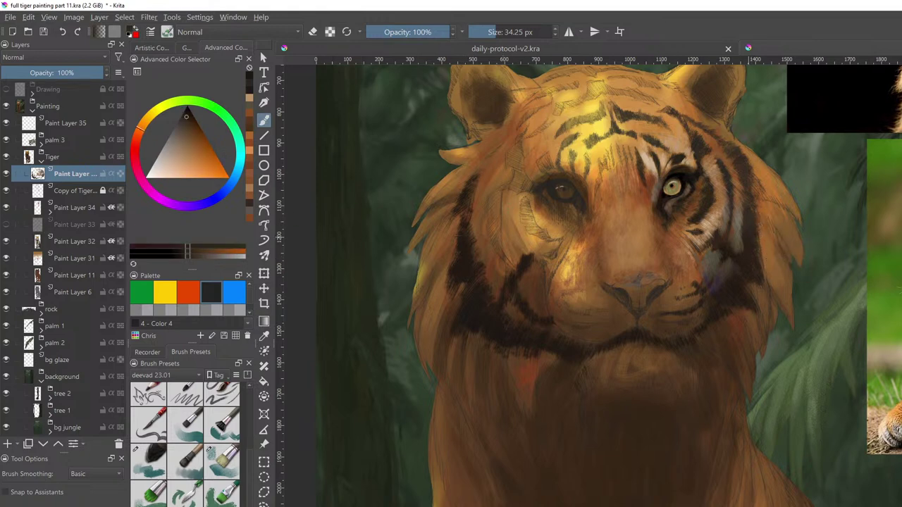
{"action": "left_click_drag", "start_coordinate": [496, 201], "coordinate": [493, 240]}
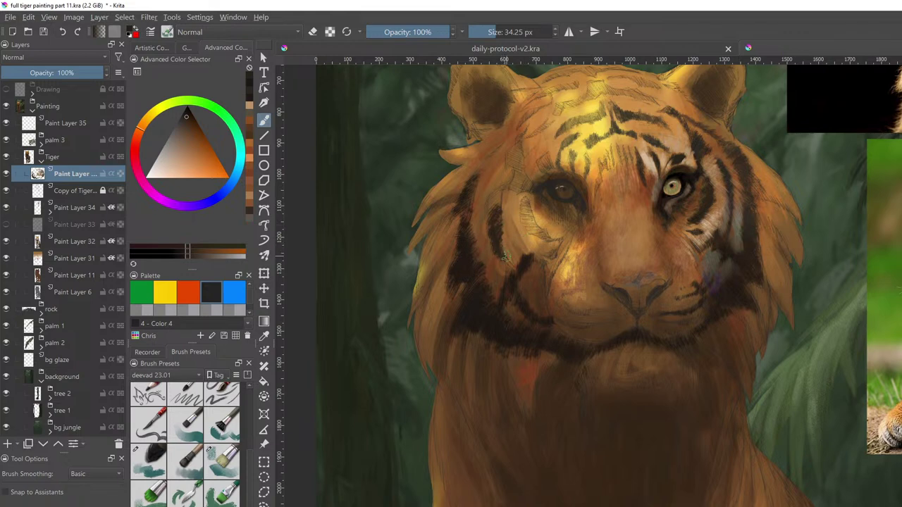
{"action": "left_click_drag", "start_coordinate": [499, 233], "coordinate": [493, 235]}
Extend both ends of the vertical stripe outside the brown eye with sampled dark brown and near-black, using a 20.95 px brush
{"action": "left_click", "coordinate": [538, 201], "text": "ctrl"}
{"action": "left_click_drag", "start_coordinate": [497, 189], "coordinate": [487, 205]}
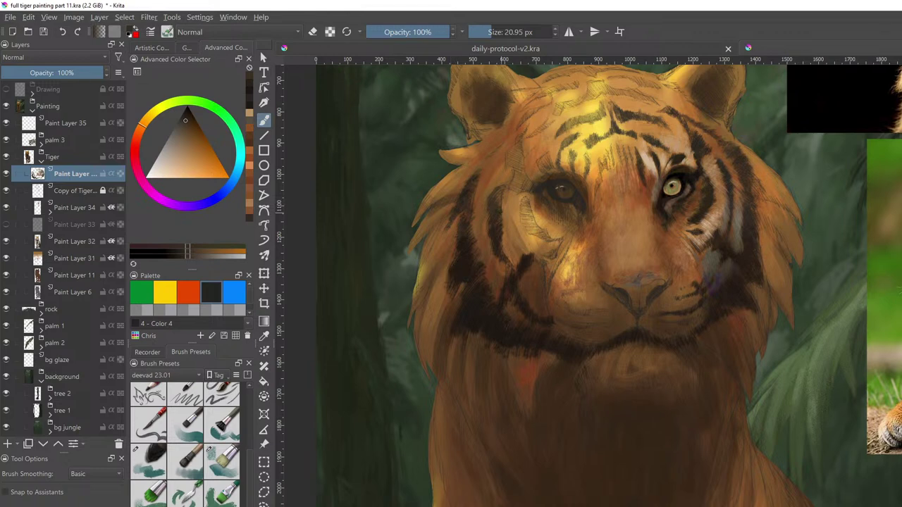
{"action": "left_click", "coordinate": [502, 236], "text": "ctrl"}
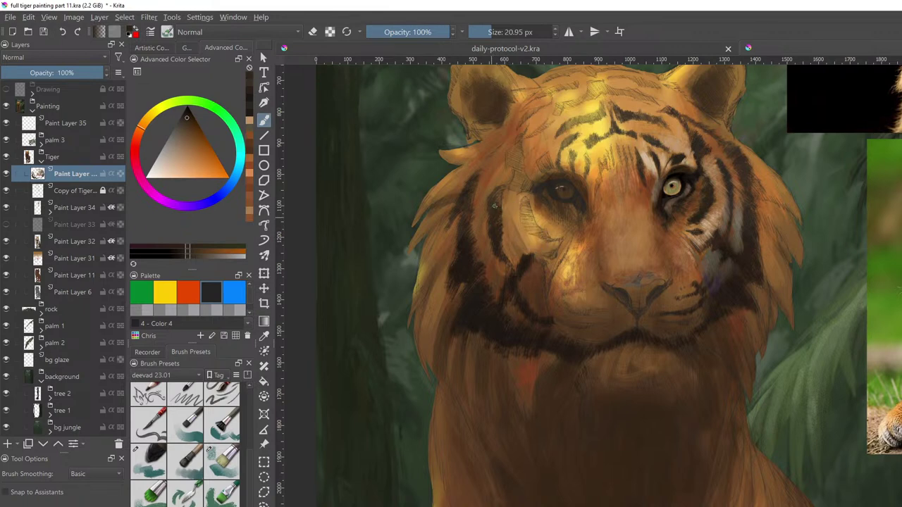
{"action": "left_click", "coordinate": [474, 227], "text": "ctrl"}
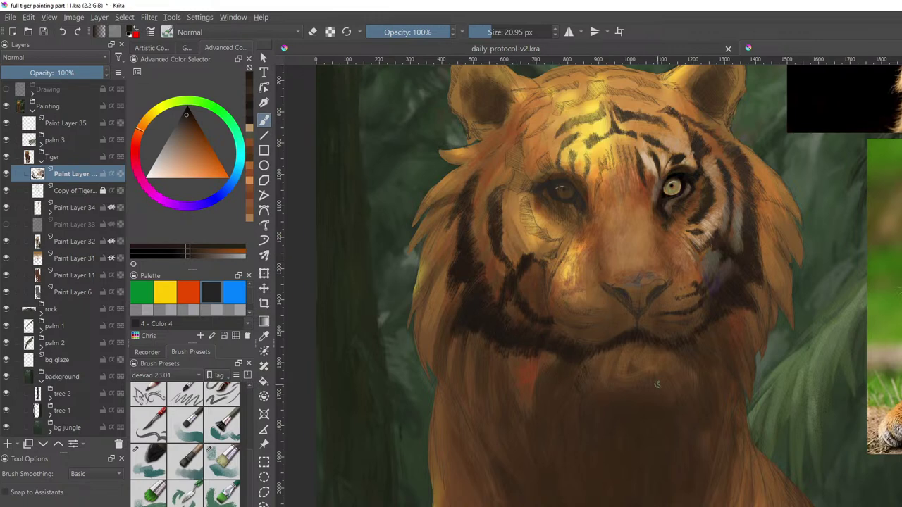
Enlarge the brush to 25.32 px and paint a short curved dark brown stripe just below the brown eye's outer corner
{"action": "left_click_drag", "start_coordinate": [545, 331], "coordinate": [549, 331], "text": "shift"}
{"action": "left_click", "coordinate": [501, 203], "text": "ctrl"}
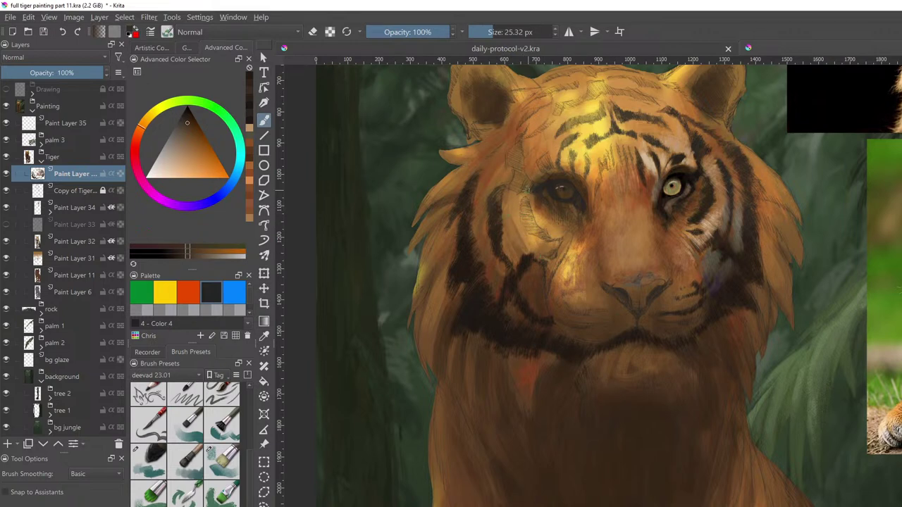
{"action": "left_click_drag", "start_coordinate": [526, 201], "coordinate": [533, 227]}
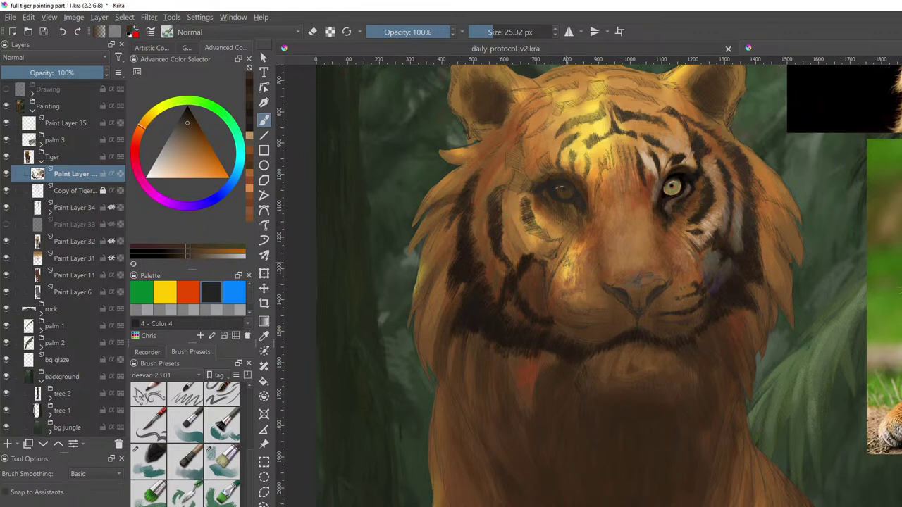
Sample olive-brown from the forehead stripes, warm and darken it, and tint the short curved stripe below the brown eye
{"action": "left_click", "coordinate": [599, 140], "text": "ctrl"}
{"action": "left_click", "coordinate": [601, 135], "text": "ctrl"}
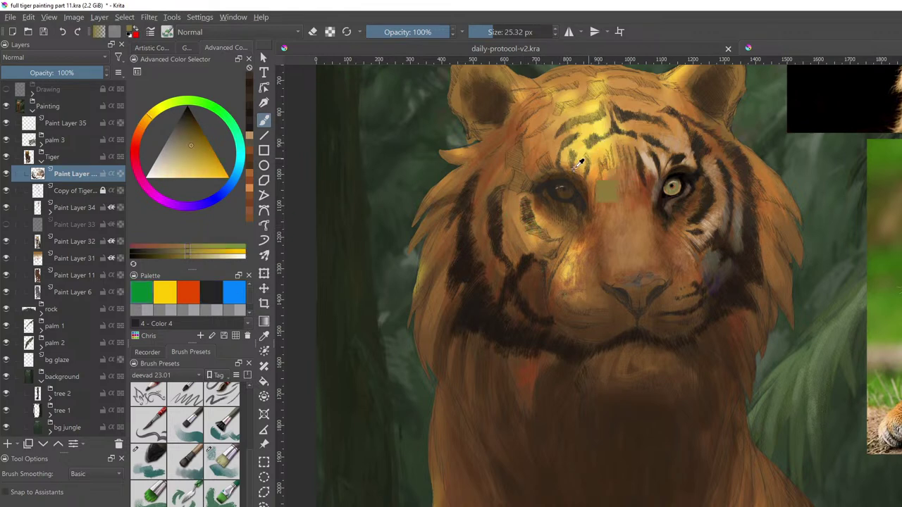
{"action": "left_click", "coordinate": [601, 133], "text": "ctrl"}
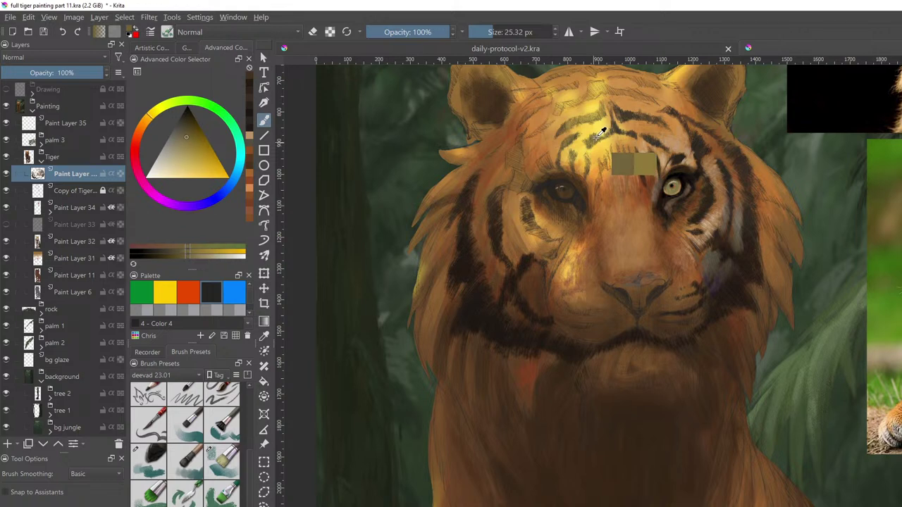
{"action": "left_click", "coordinate": [148, 124]}
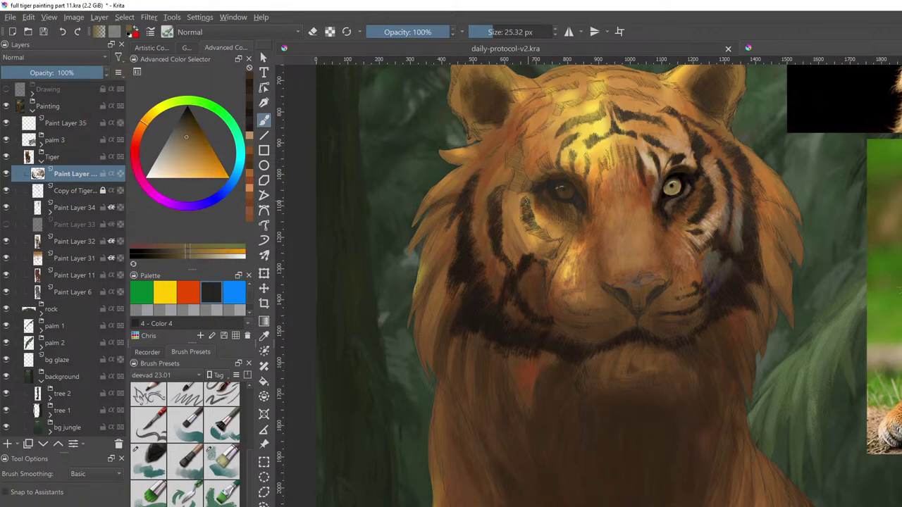
{"action": "left_click_drag", "start_coordinate": [528, 200], "coordinate": [525, 210]}
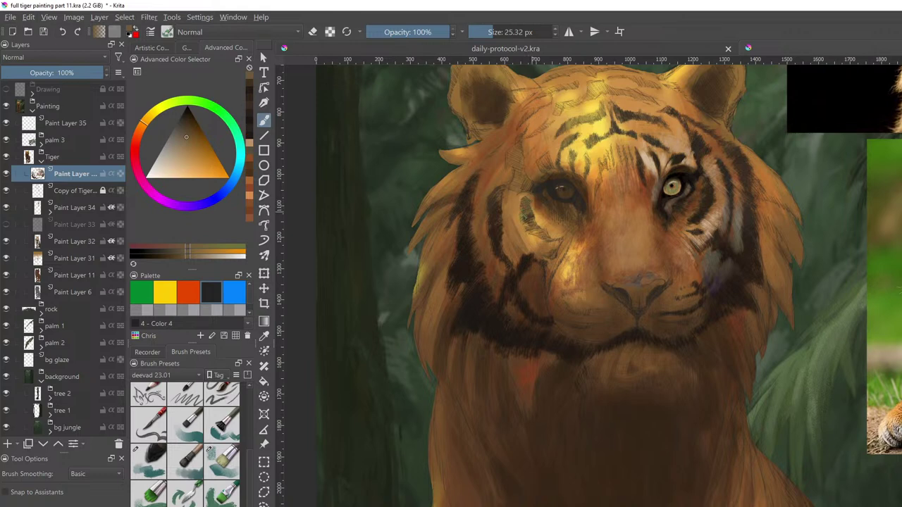
{"action": "left_click", "coordinate": [190, 133]}
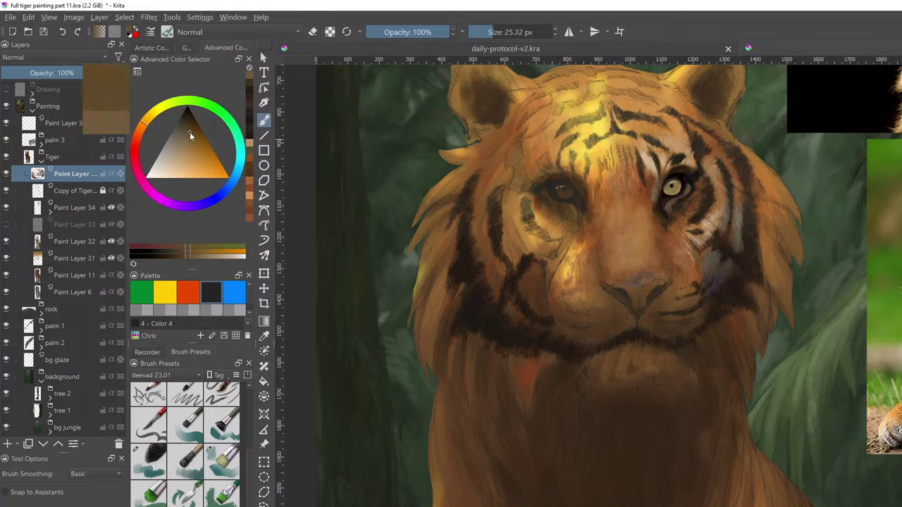
{"action": "left_click", "coordinate": [534, 204]}
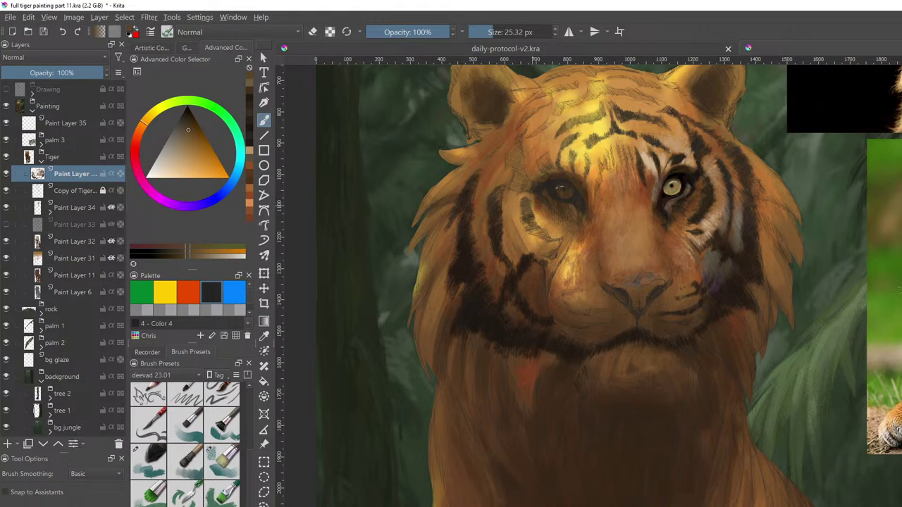
{"action": "left_click_drag", "start_coordinate": [530, 205], "coordinate": [537, 225]}
Choose deeper browns and lengthen the curved stripe below the brown eye toward the muzzle, refining its edges
{"action": "left_click", "coordinate": [188, 127]}
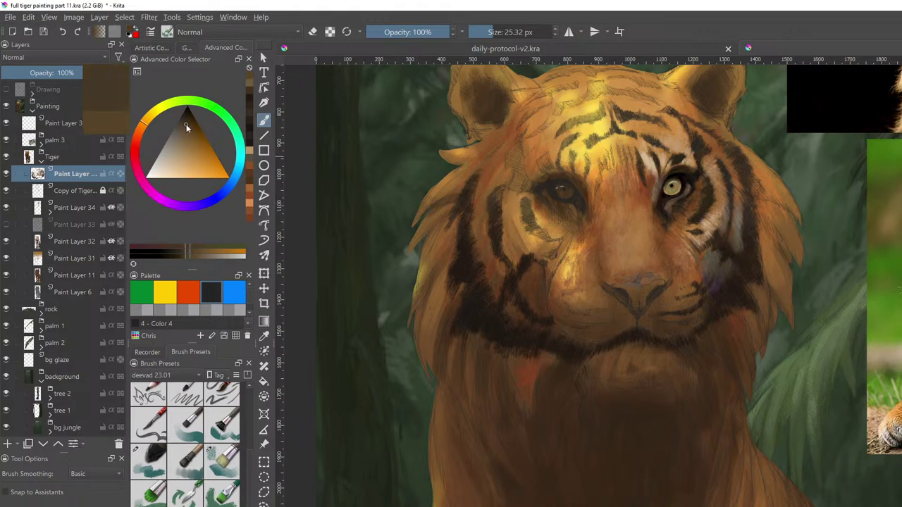
{"action": "left_click_drag", "start_coordinate": [186, 126], "coordinate": [189, 117]}
{"action": "mouse_move", "coordinate": [539, 225]}
{"action": "left_mouse_down"}
{"action": "mouse_move", "coordinate": [640, 314]}
{"action": "mouse_move", "coordinate": [599, 232]}
{"action": "mouse_move", "coordinate": [552, 241]}
{"action": "left_mouse_up"}
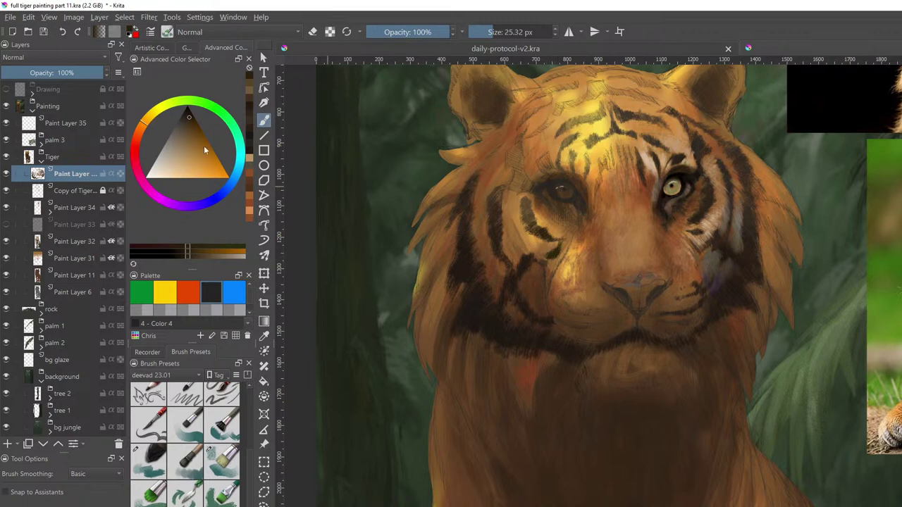
{"action": "left_click", "coordinate": [188, 124]}
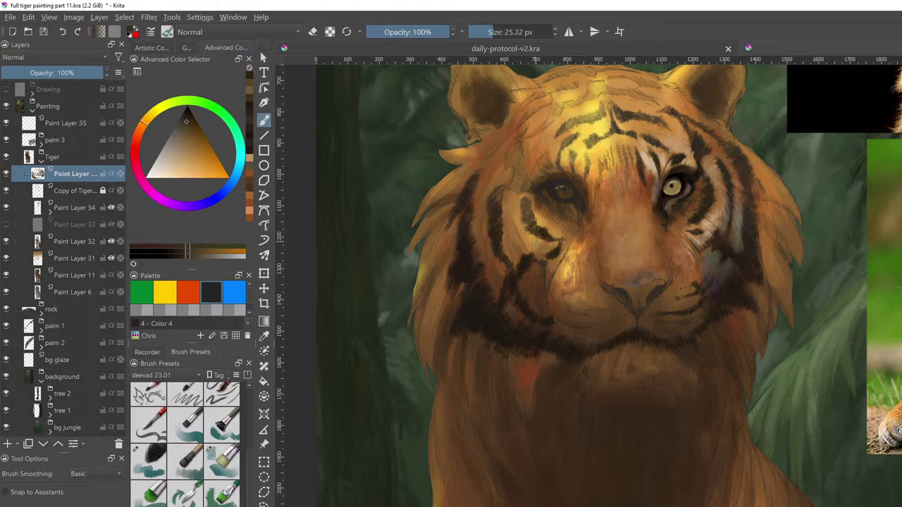
{"action": "left_click_drag", "start_coordinate": [537, 232], "coordinate": [542, 228]}
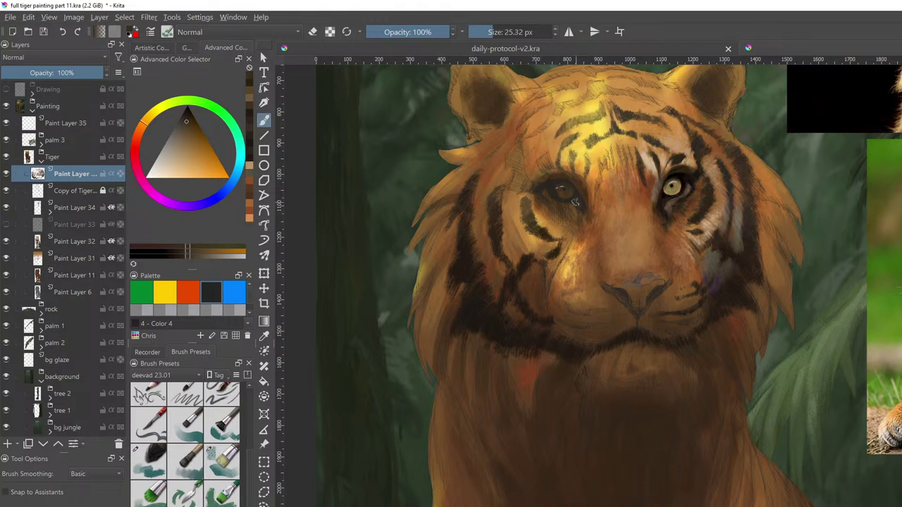
Reduce the brush to 16.27 px and paint rows of near-black whisker markings across the muzzle on the brown-eyed side
{"action": "left_click_drag", "start_coordinate": [582, 277], "coordinate": [591, 278], "text": "shift"}
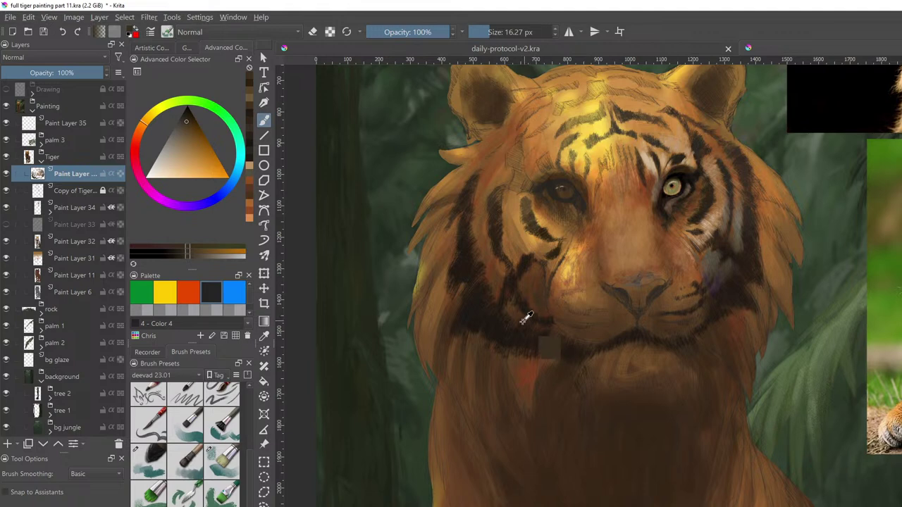
{"action": "left_click", "coordinate": [527, 315], "text": "ctrl"}
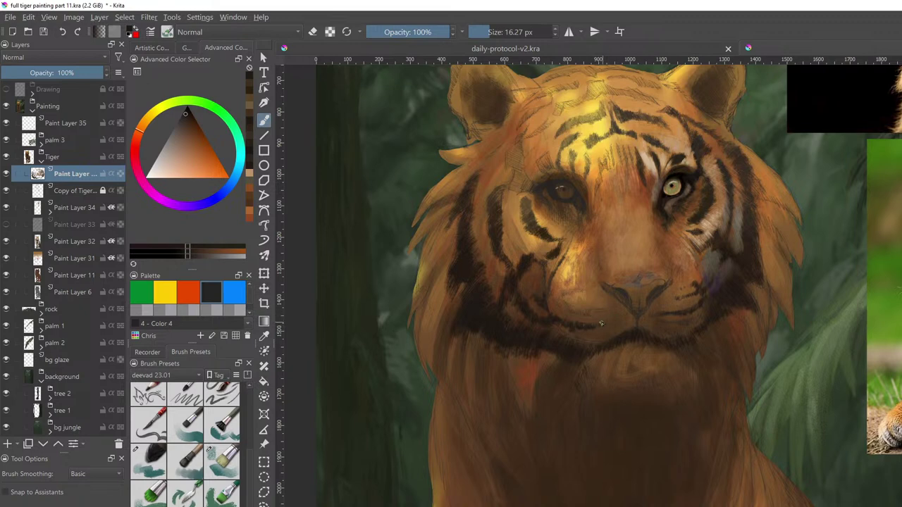
{"action": "key", "text": "e"}
{"action": "key", "text": "e"}
{"action": "left_click", "coordinate": [740, 263], "text": "ctrl"}
{"action": "left_click_drag", "start_coordinate": [554, 299], "coordinate": [557, 304]}
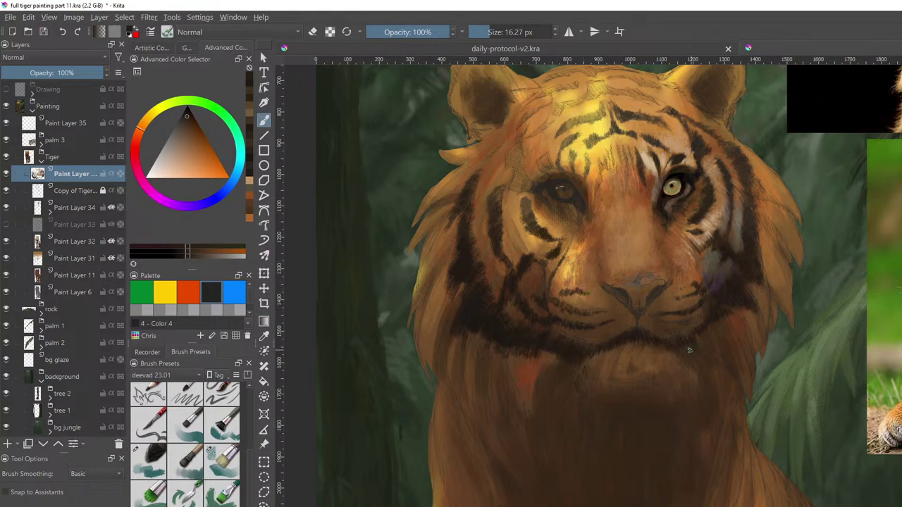
Sample medium and dark browns from the face and blend the uppermost whisker markings on the brown-eyed side of the muzzle
{"action": "left_click", "coordinate": [592, 227], "text": "ctrl"}
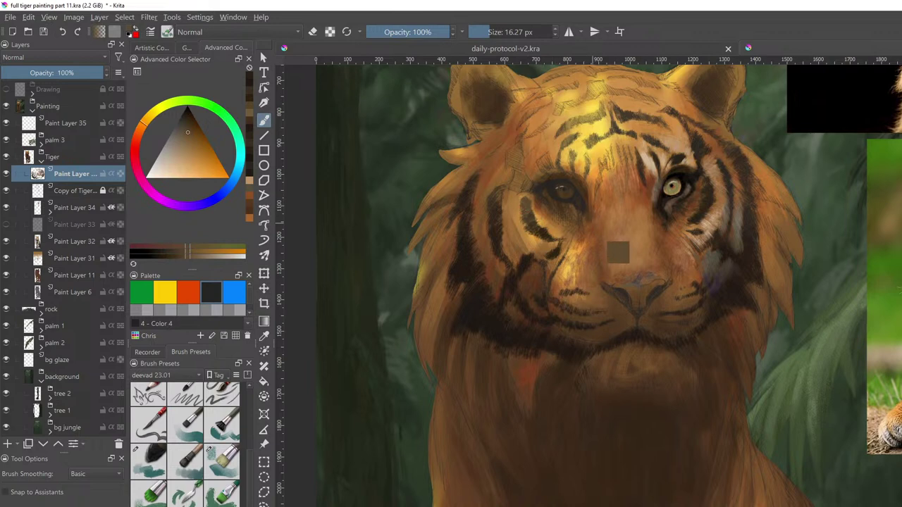
{"action": "left_click_drag", "start_coordinate": [563, 289], "coordinate": [568, 284]}
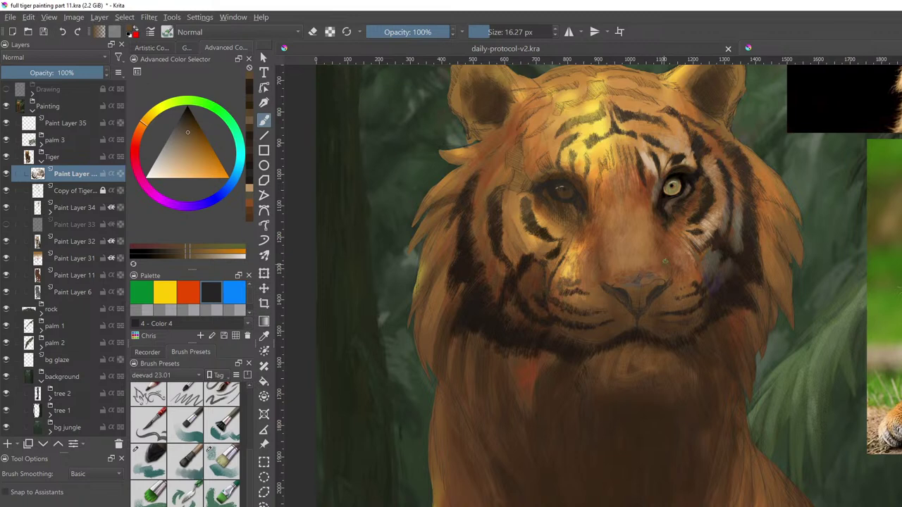
{"action": "left_click", "coordinate": [566, 293], "text": "ctrl"}
{"action": "left_click", "coordinate": [568, 286], "text": "ctrl"}
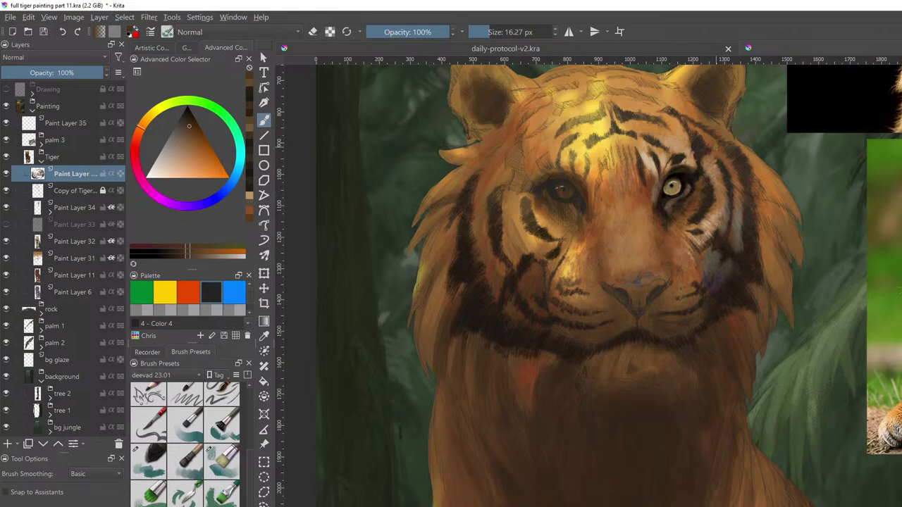
{"action": "left_click", "coordinate": [741, 291], "text": "ctrl"}
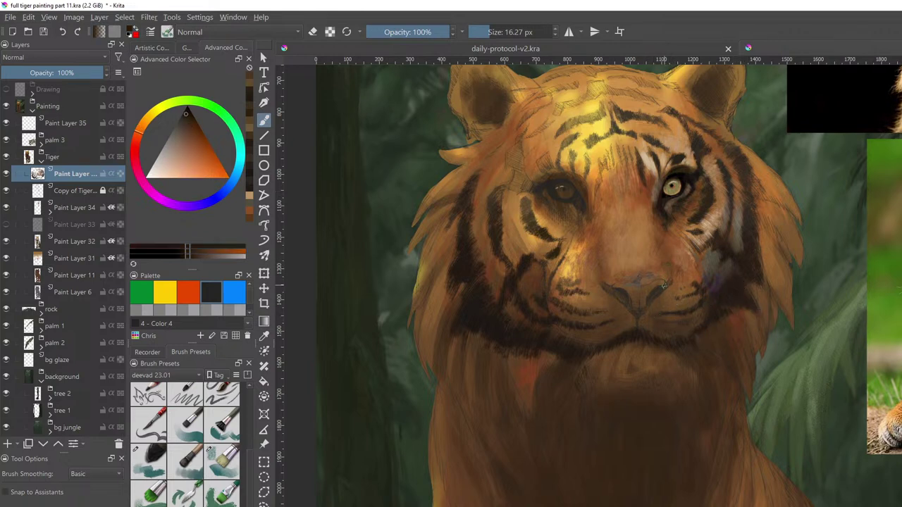
{"action": "left_click_drag", "start_coordinate": [663, 286], "coordinate": [646, 300]}
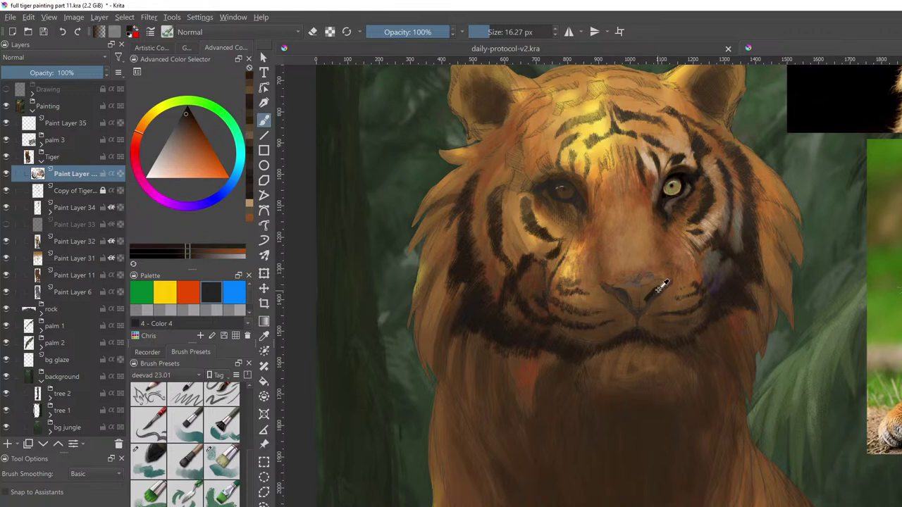
{"action": "key", "text": "ctrl+z"}
Sample a dark brown beside the nose and darken the nostrils with the 16.27 px brush
{"action": "left_click", "coordinate": [663, 286], "text": "ctrl"}
{"action": "left_click_drag", "start_coordinate": [655, 289], "coordinate": [660, 289]}
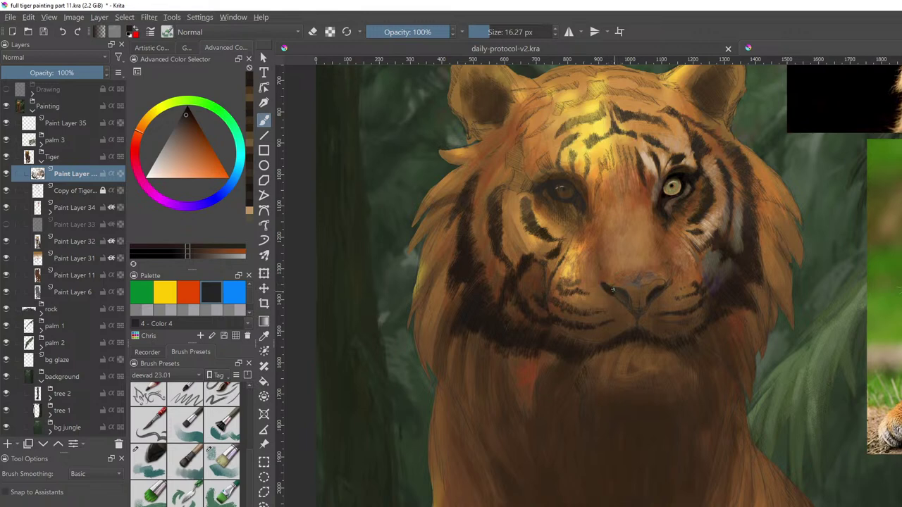
Refine the nostrils and add dark whisker markings on the yellow-eyed side of the muzzle with the 16.27 px brush
{"action": "left_click", "coordinate": [622, 296]}
{"action": "key", "text": "e"}
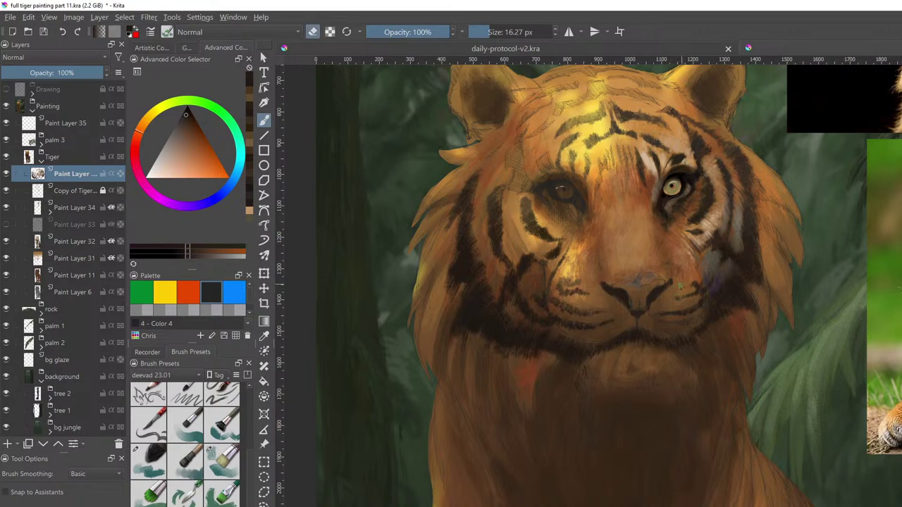
{"action": "key", "text": "e"}
{"action": "left_click_drag", "start_coordinate": [604, 286], "coordinate": [600, 282]}
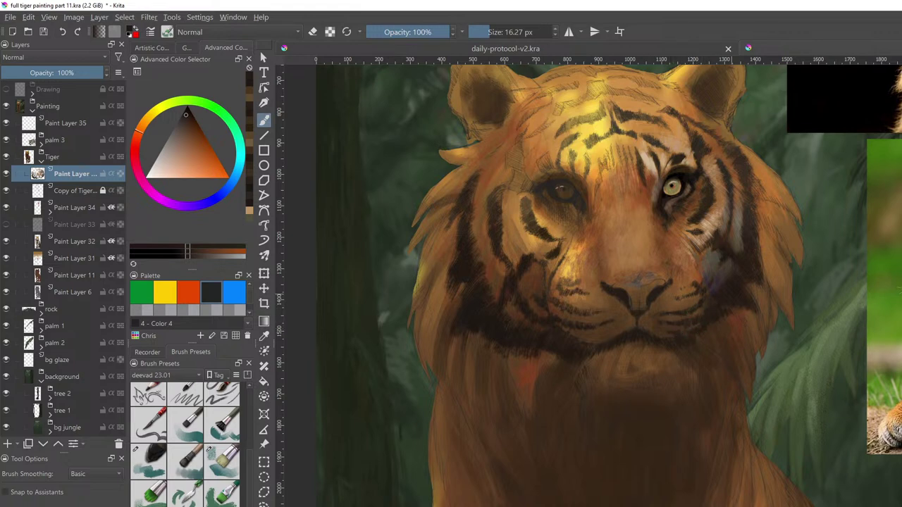
{"action": "left_click", "coordinate": [729, 292], "text": "ctrl"}
{"action": "left_click_drag", "start_coordinate": [687, 334], "coordinate": [696, 331]}
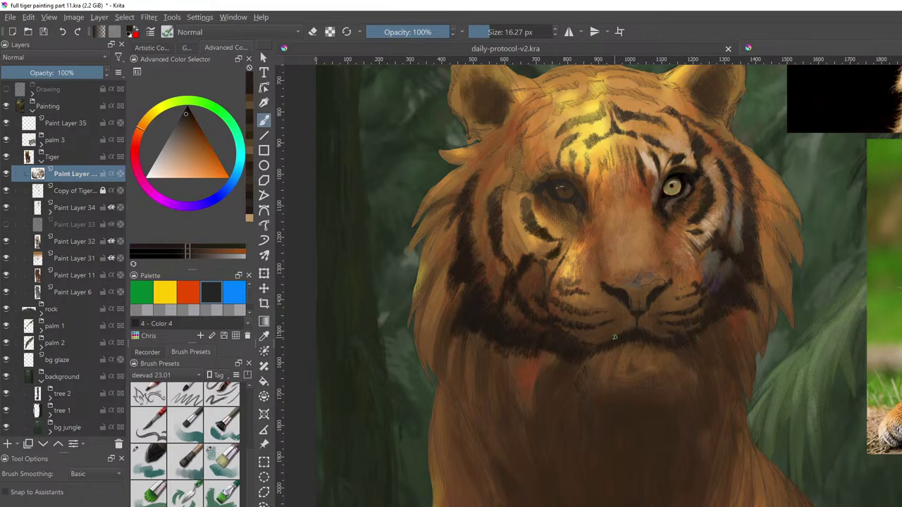
Sample dark brown from the yellow-eyed cheek and darken the fur along the mouth line, enlarging the brush to 31.53 px
{"action": "mouse_move", "coordinate": [581, 336]}
{"action": "left_mouse_down"}
{"action": "mouse_move", "coordinate": [574, 340]}
{"action": "mouse_move", "coordinate": [591, 345]}
{"action": "left_mouse_up"}
{"action": "key", "text": "ctrl"}
{"action": "key", "text": "ctrl"}
{"action": "left_click", "coordinate": [724, 311], "text": "ctrl"}
{"action": "left_click_drag", "start_coordinate": [697, 352], "coordinate": [694, 334]}
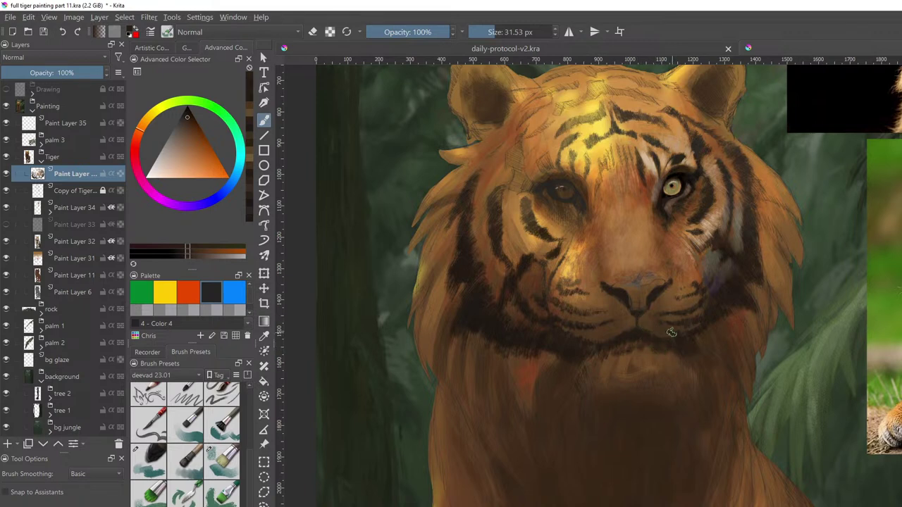
Sample near-black from the jaw, enlarge the brush to 56.96 px and darken the fur under the jaw and cheeks, comparing with the reference photo
{"action": "left_click", "coordinate": [576, 351], "text": "ctrl"}
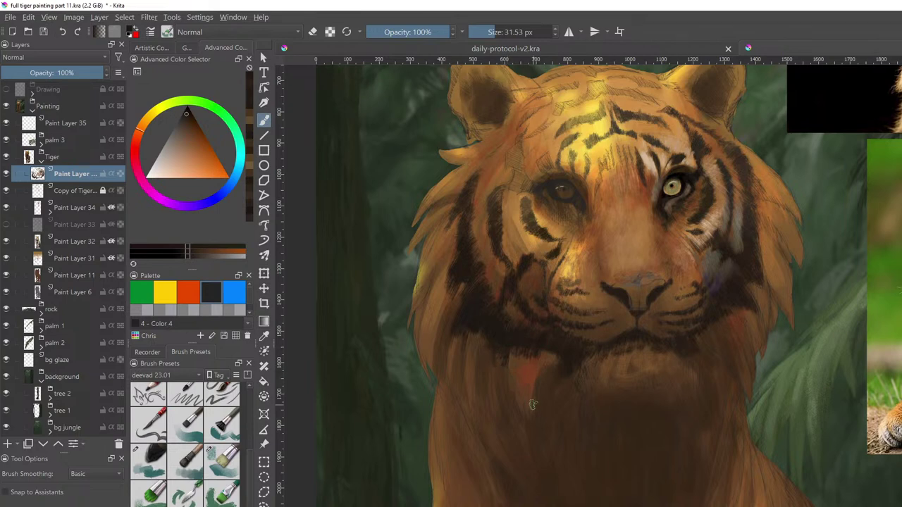
{"action": "mouse_move", "coordinate": [491, 345]}
{"action": "left_mouse_down", "text": "shift"}
{"action": "mouse_move", "coordinate": [513, 340]}
{"action": "mouse_move", "coordinate": [474, 358]}
{"action": "left_mouse_up", "text": "shift"}
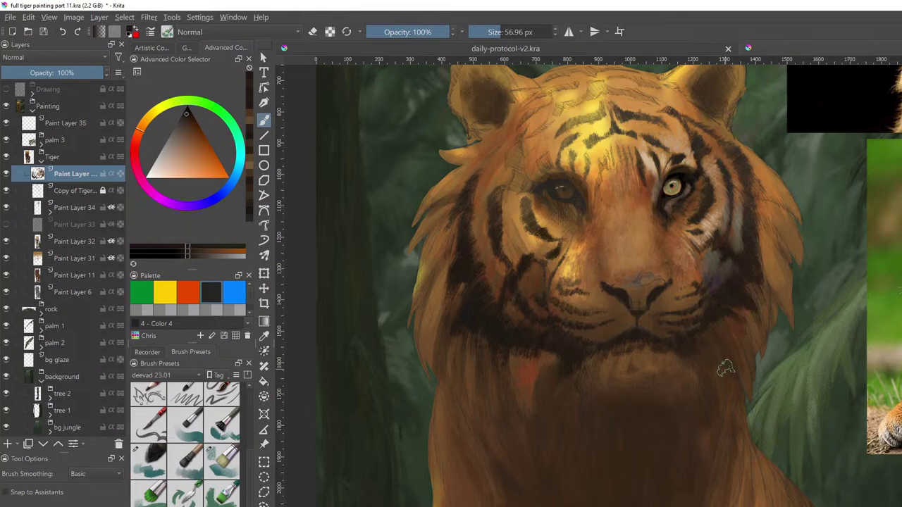
{"action": "left_click_drag", "start_coordinate": [749, 281], "coordinate": [722, 345]}
{"action": "left_click_drag", "start_coordinate": [827, 353], "coordinate": [728, 380]}
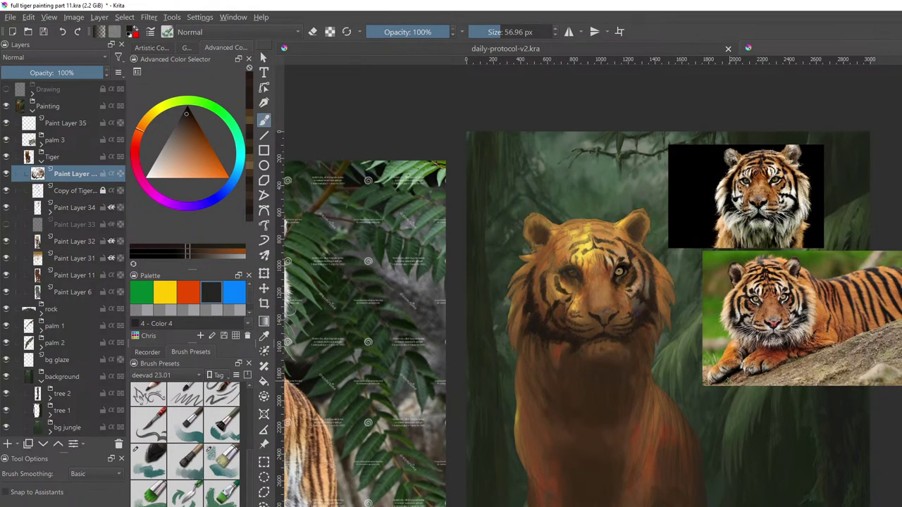
{"action": "key", "text": "1"}
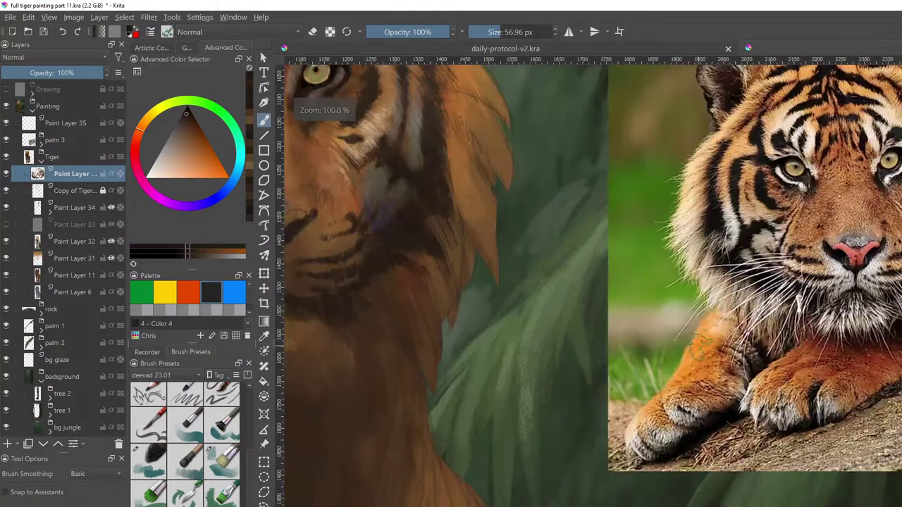
{"action": "mouse_move", "coordinate": [493, 222]}
{"action": "left_mouse_down"}
{"action": "mouse_move", "coordinate": [852, 314]}
{"action": "mouse_move", "coordinate": [847, 321]}
{"action": "left_mouse_up"}
{"action": "left_click_drag", "start_coordinate": [811, 266], "coordinate": [807, 334]}
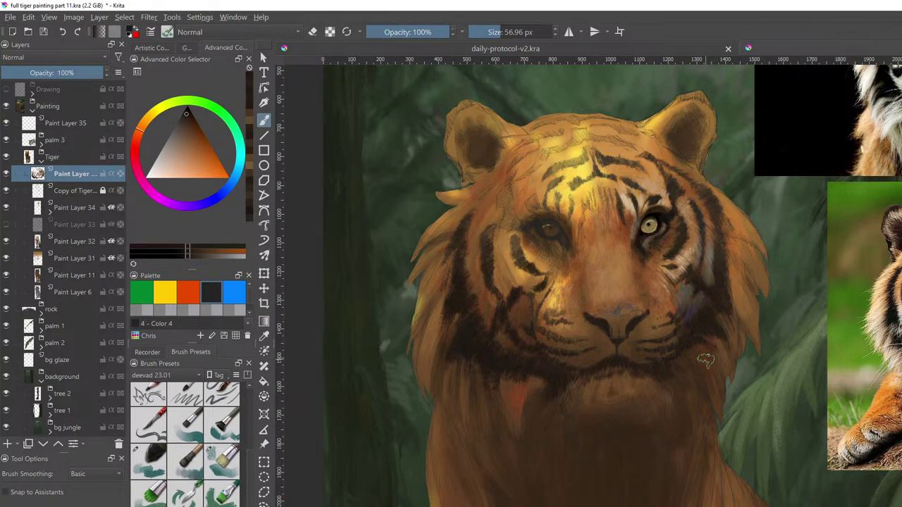
Reduce the brush to 34.65 px, sample the grey patch on the yellow-eyed cheek and paint muted grey beside the nose
{"action": "left_click_drag", "start_coordinate": [704, 364], "coordinate": [710, 364], "text": "shift"}
{"action": "key", "text": "bracketleft"}
{"action": "key", "text": "bracketleft"}
{"action": "key", "text": "bracketleft"}
{"action": "key", "text": "bracketleft"}
{"action": "left_click", "coordinate": [687, 298], "text": "ctrl"}
{"action": "left_click_drag", "start_coordinate": [722, 334], "coordinate": [673, 320]}
{"action": "left_click_drag", "start_coordinate": [666, 357], "coordinate": [683, 336]}
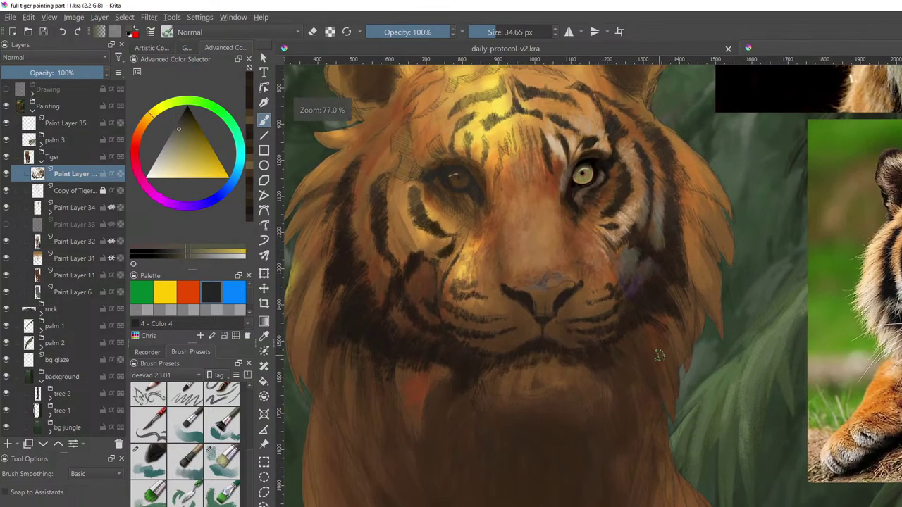
{"action": "left_click", "coordinate": [625, 259], "text": "ctrl"}
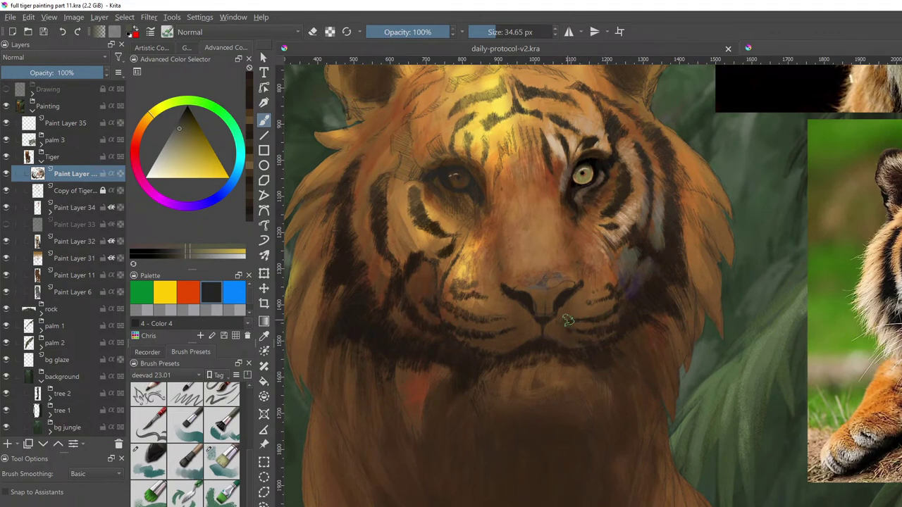
{"action": "left_click_drag", "start_coordinate": [561, 313], "coordinate": [572, 310]}
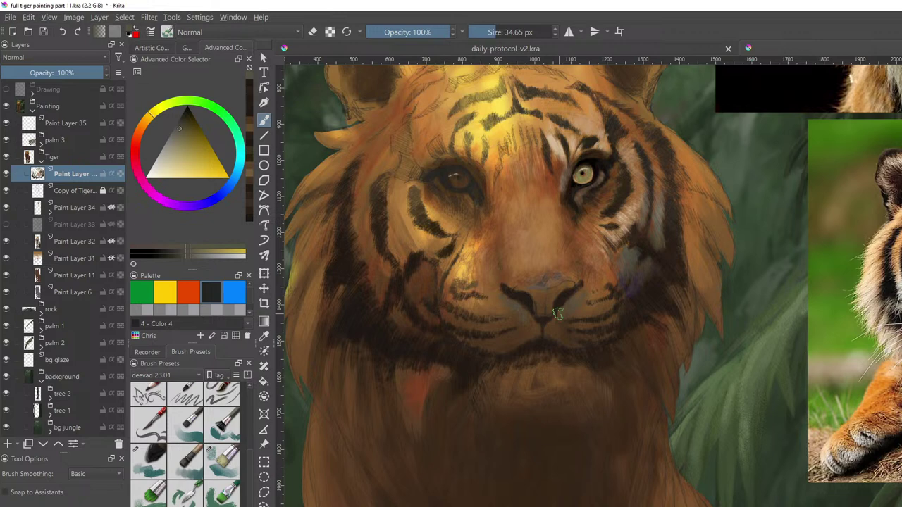
Sample greys from the cheek patch and the yellow eye's inner corner and extend the grey shading across the upper lip
{"action": "left_click", "coordinate": [636, 252], "text": "ctrl"}
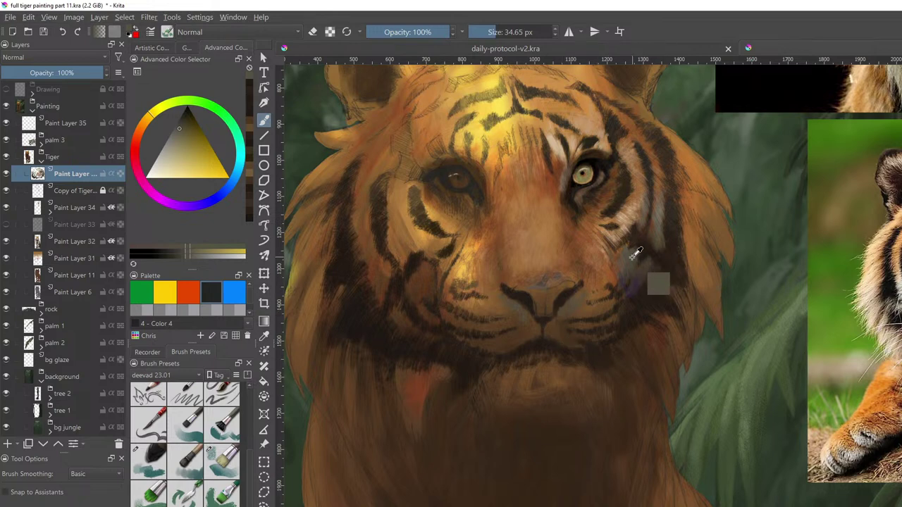
{"action": "left_click", "coordinate": [640, 264], "text": "ctrl"}
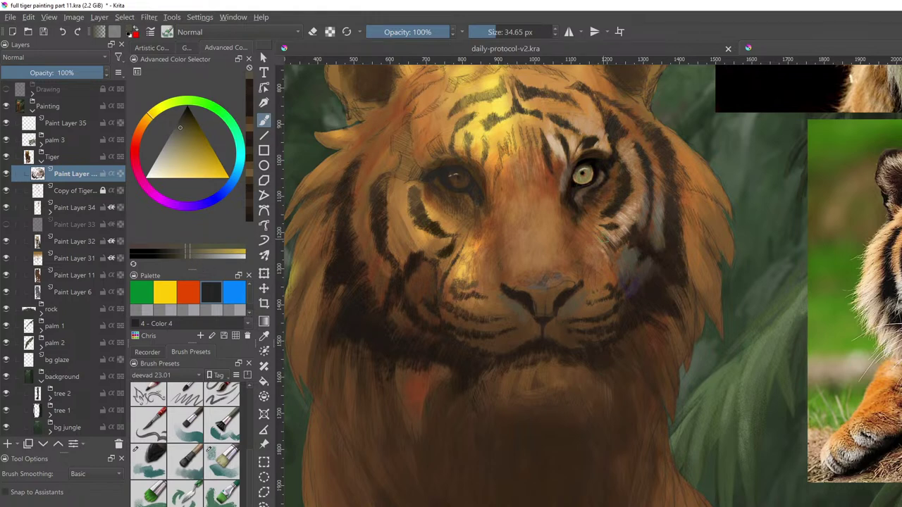
{"action": "key", "text": "ctrl"}
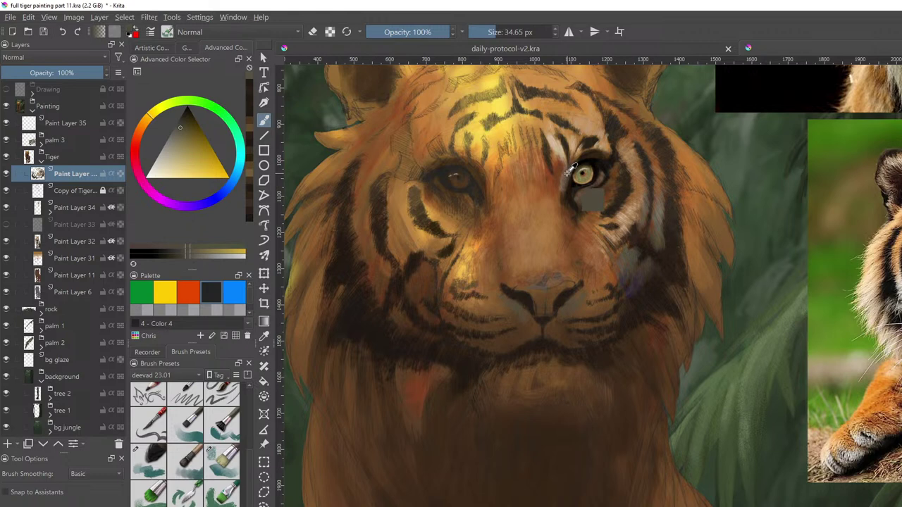
{"action": "left_click", "coordinate": [572, 175], "text": "ctrl"}
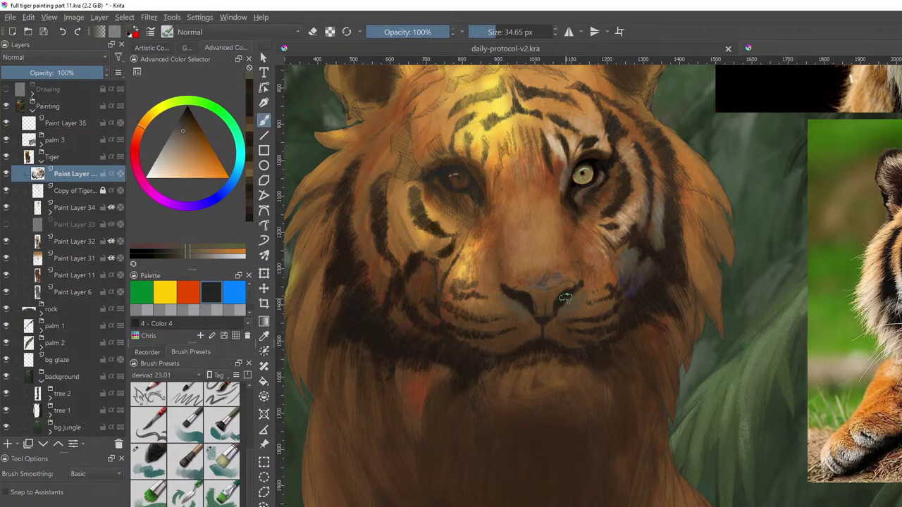
{"action": "left_click_drag", "start_coordinate": [505, 347], "coordinate": [521, 341]}
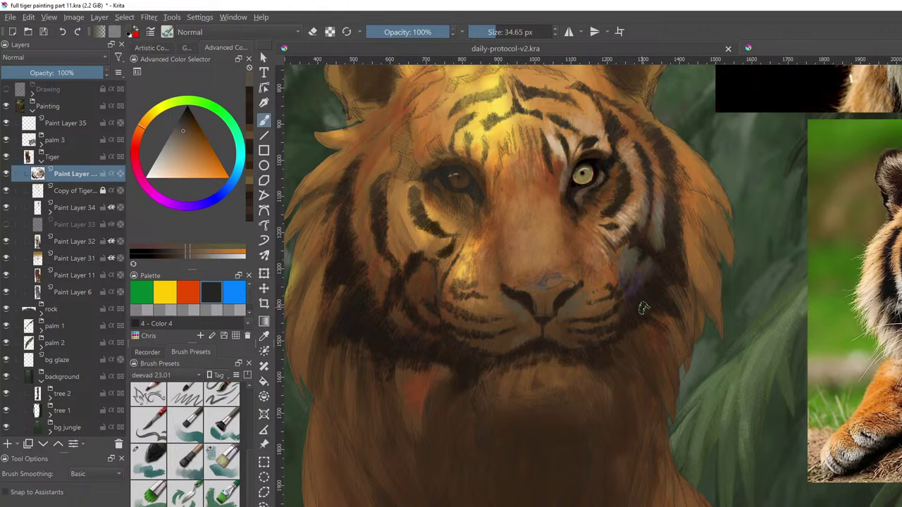
Resample the cheek greys, choose a related dark grey tone and cover the upper lip on both sides of the mouth
{"action": "key", "text": "ctrl"}
{"action": "left_click", "coordinate": [663, 236], "text": "ctrl"}
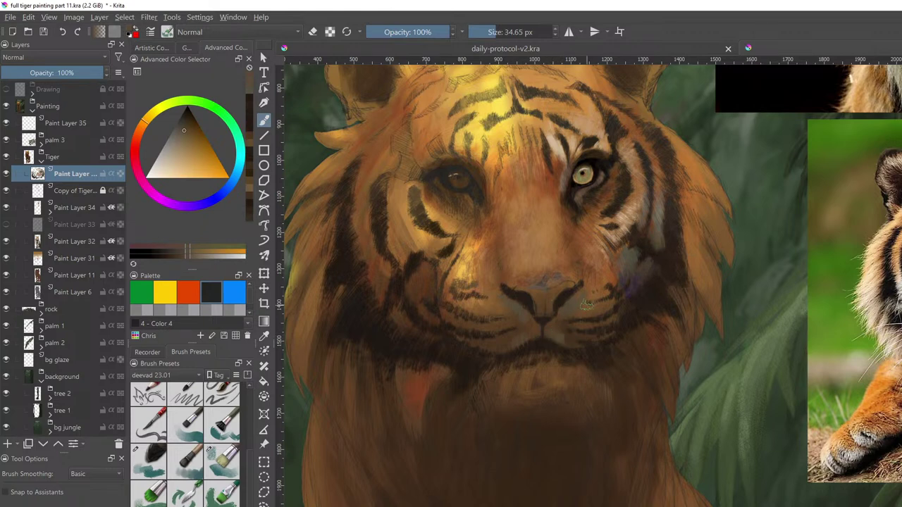
{"action": "left_click", "coordinate": [636, 258], "text": "ctrl"}
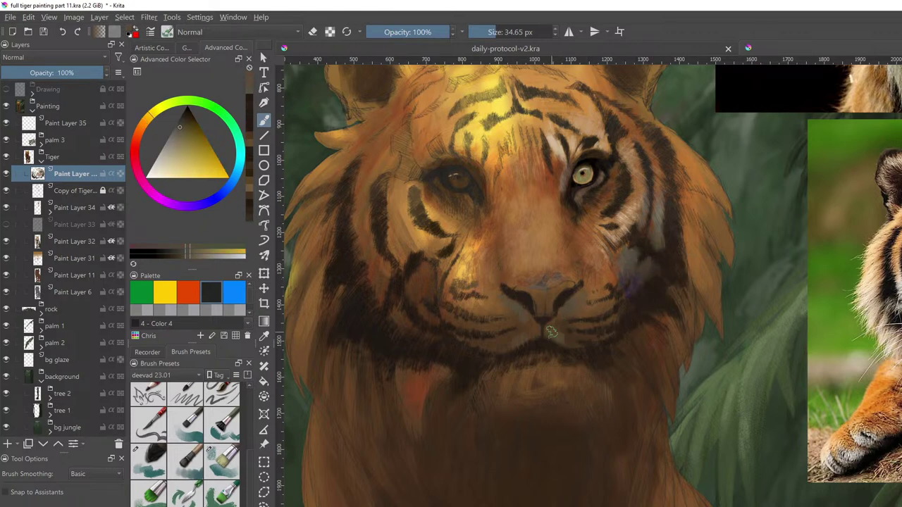
{"action": "left_click_drag", "start_coordinate": [551, 332], "coordinate": [554, 339]}
{"action": "left_click", "coordinate": [180, 131]}
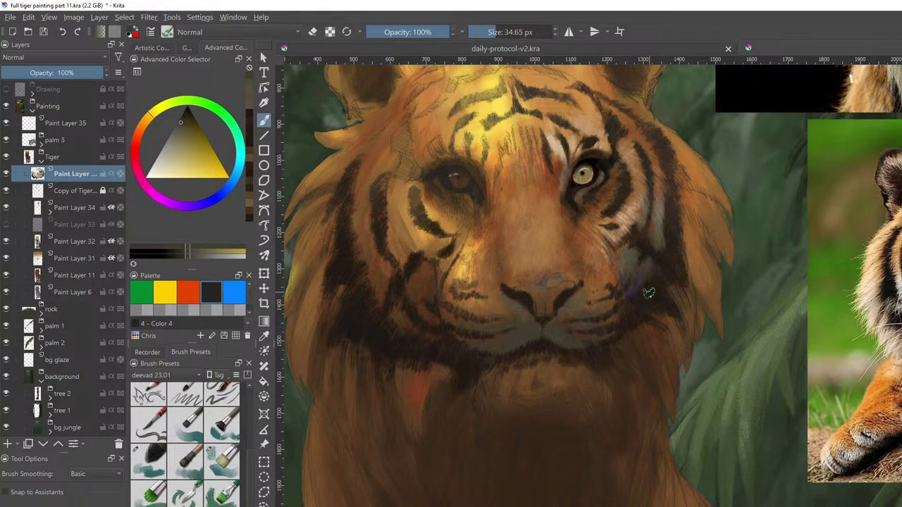
Sample warmer greys from the yellow-eyed cheek and blend them between the whisker markings on that side of the muzzle
{"action": "left_click", "coordinate": [629, 255], "text": "ctrl"}
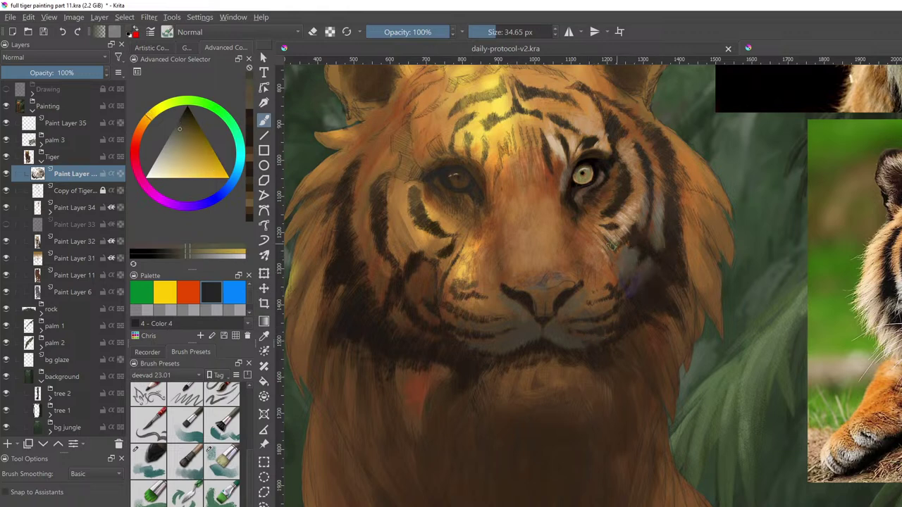
{"action": "left_click_drag", "start_coordinate": [568, 303], "coordinate": [563, 310]}
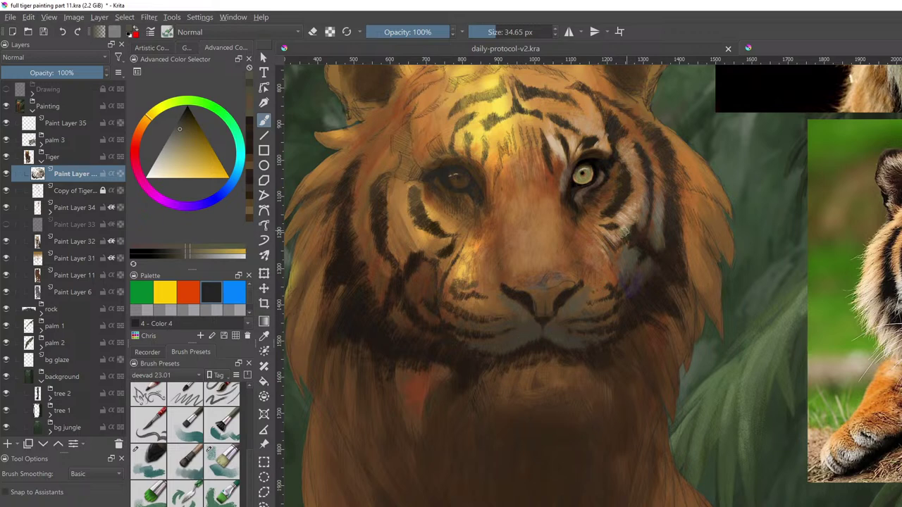
{"action": "left_click", "coordinate": [611, 248], "text": "ctrl"}
{"action": "left_click", "coordinate": [640, 210], "text": "ctrl"}
{"action": "left_click_drag", "start_coordinate": [645, 204], "coordinate": [645, 218]}
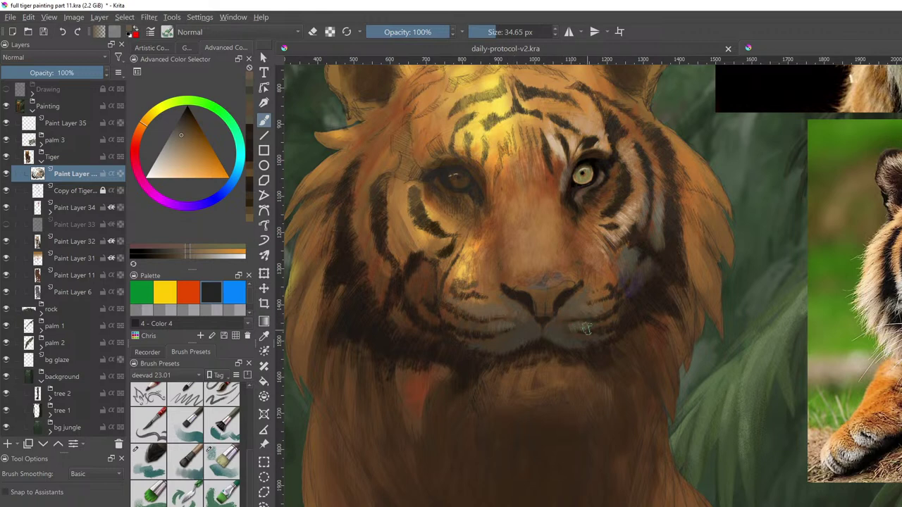
Alternate grey-brown tones sampled from the muzzle and cheek patch to even out the grey shading across both halves of the muzzle
{"action": "key", "text": "ctrl"}
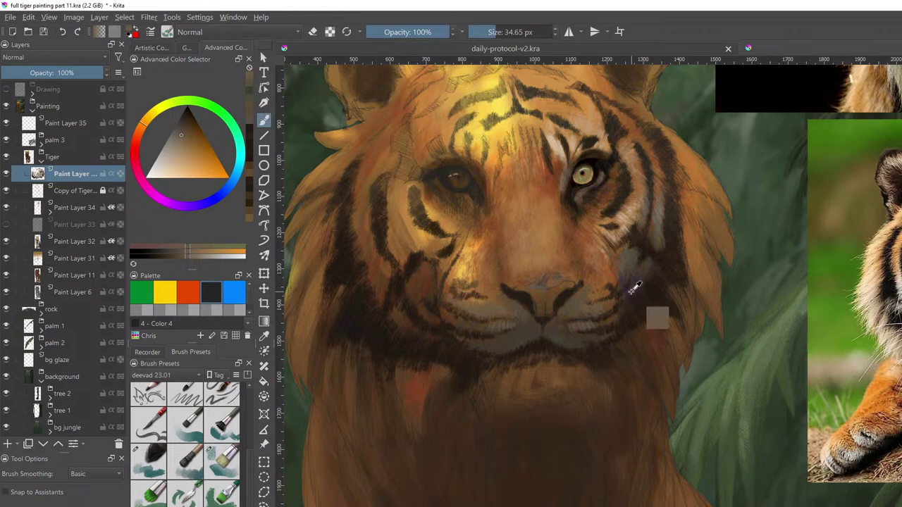
{"action": "key", "text": "ctrl"}
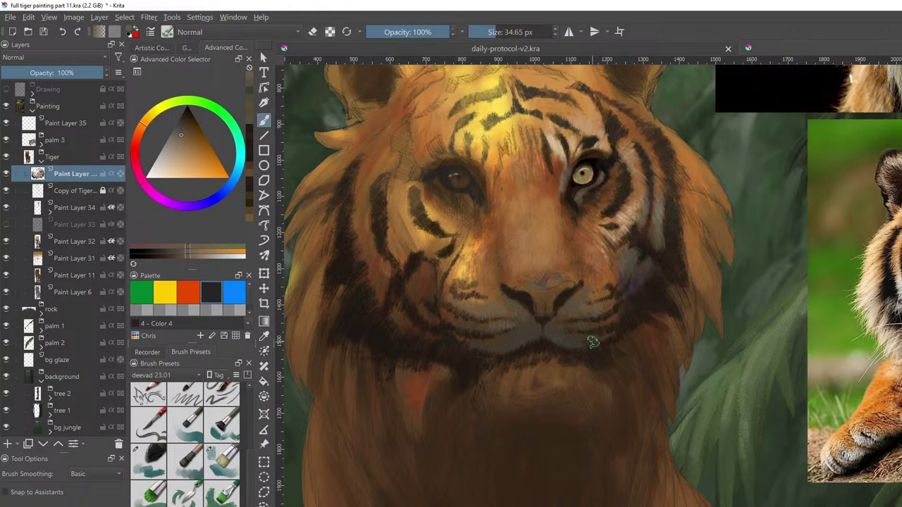
{"action": "left_click", "coordinate": [521, 317], "text": "ctrl"}
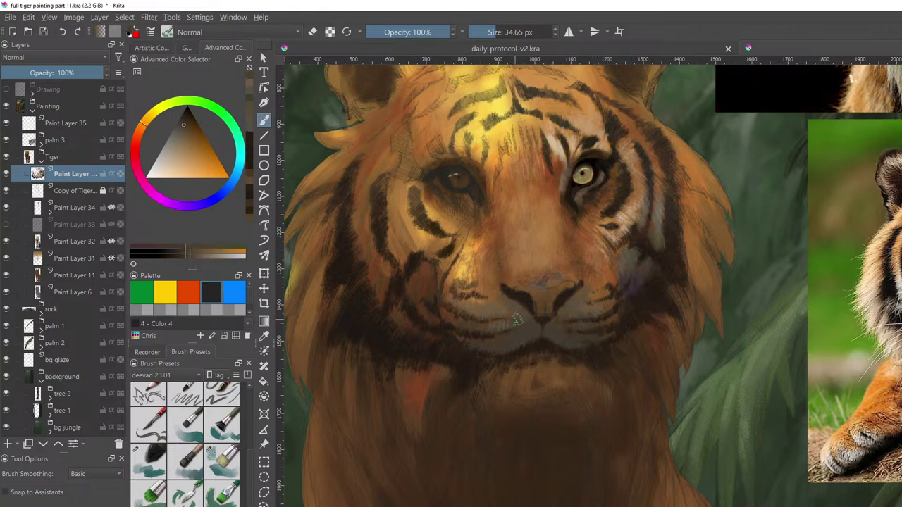
{"action": "left_click", "coordinate": [596, 311], "text": "ctrl"}
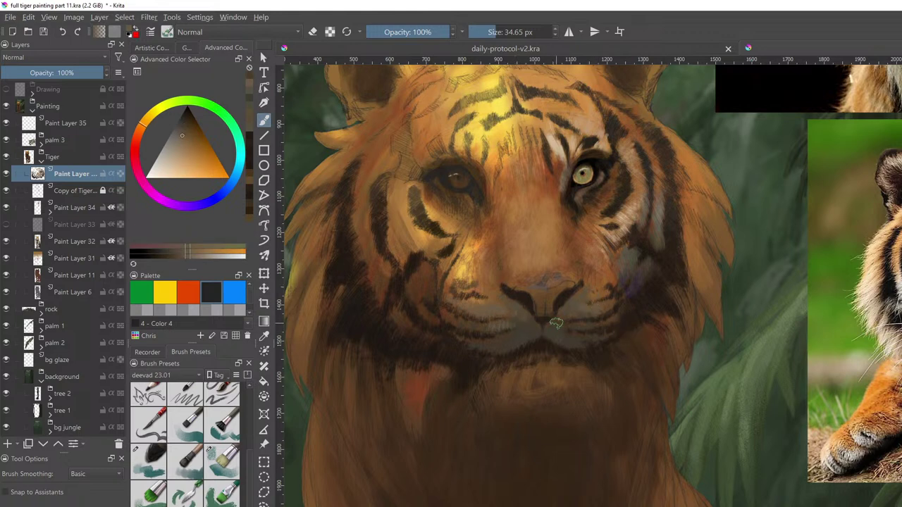
{"action": "left_click", "coordinate": [627, 254], "text": "ctrl"}
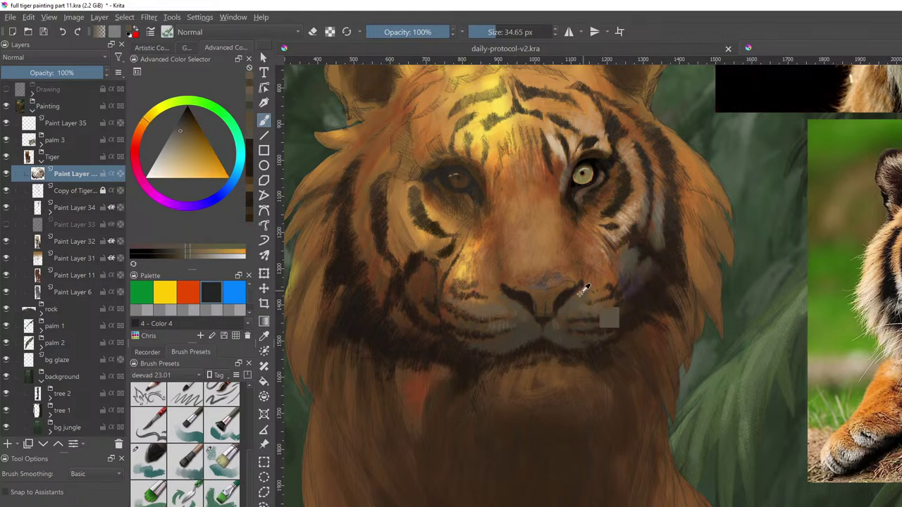
{"action": "left_click", "coordinate": [555, 329], "text": "ctrl"}
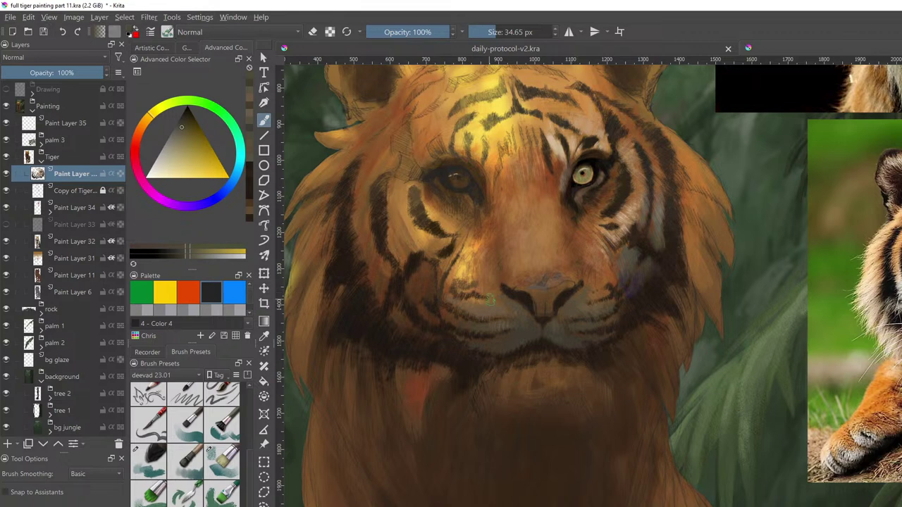
Sample light tan and orange below the yellow eye and warm the fur between the whisker markings on the brown-eyed side
{"action": "left_click", "coordinate": [626, 220], "text": "ctrl"}
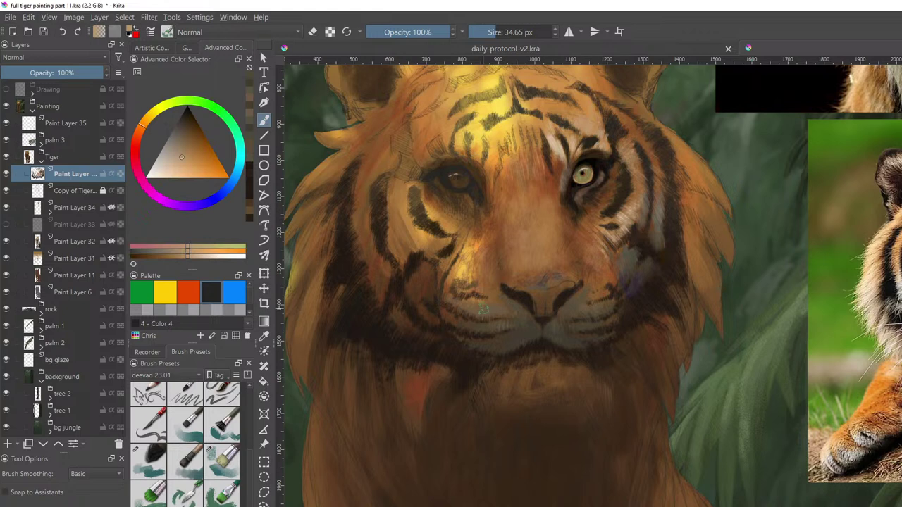
{"action": "left_click", "coordinate": [608, 219], "text": "ctrl"}
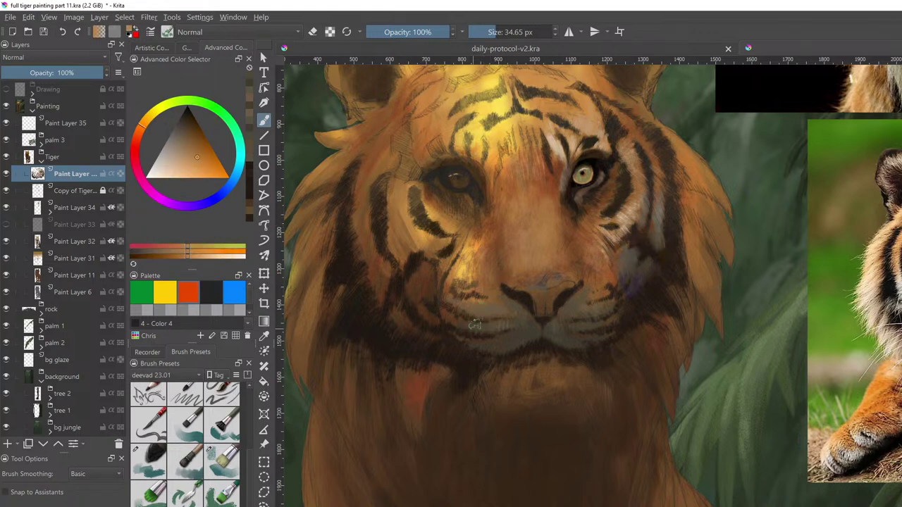
{"action": "left_click_drag", "start_coordinate": [448, 297], "coordinate": [452, 300]}
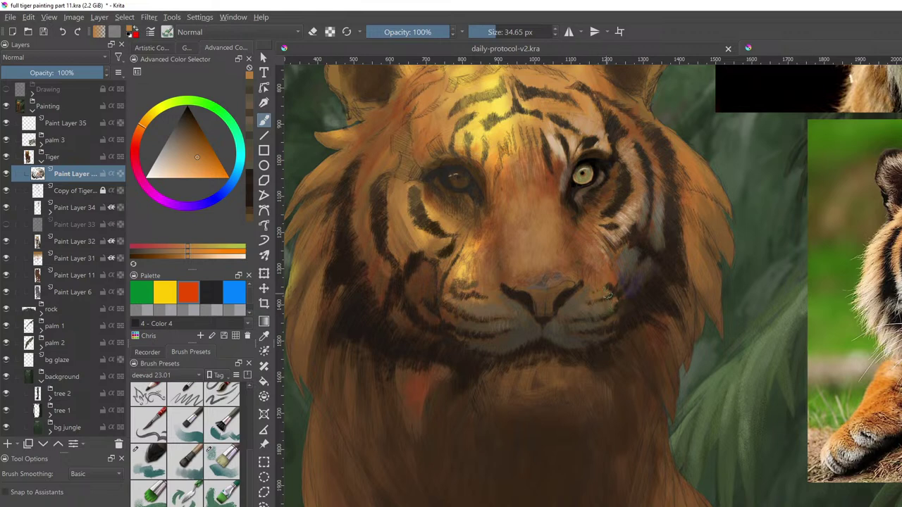
Sample dark tones around the mouth corner and strengthen the mouth line and lower lip shadow with the 34.65 px brush
{"action": "mouse_move", "coordinate": [615, 309]}
{"action": "left_mouse_down"}
{"action": "mouse_move", "coordinate": [606, 293]}
{"action": "mouse_move", "coordinate": [575, 310]}
{"action": "mouse_move", "coordinate": [569, 332]}
{"action": "left_mouse_up"}
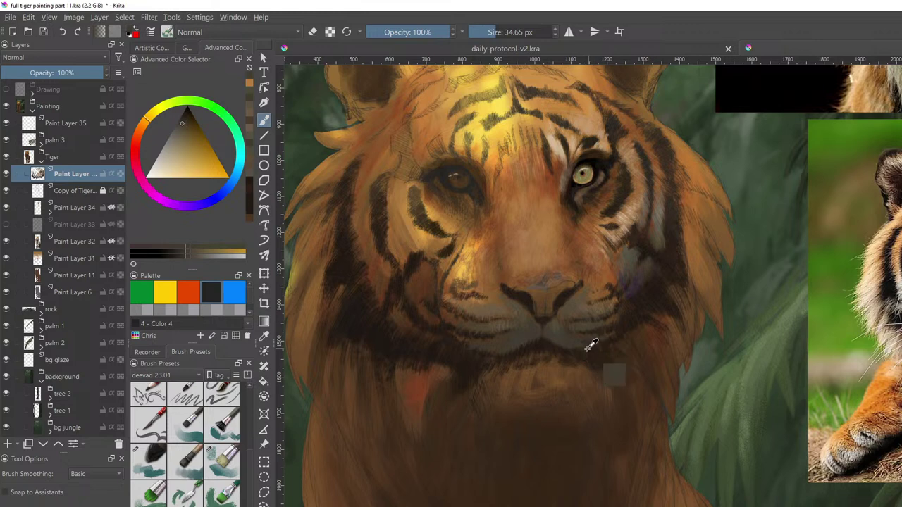
{"action": "left_click", "coordinate": [587, 346], "text": "ctrl"}
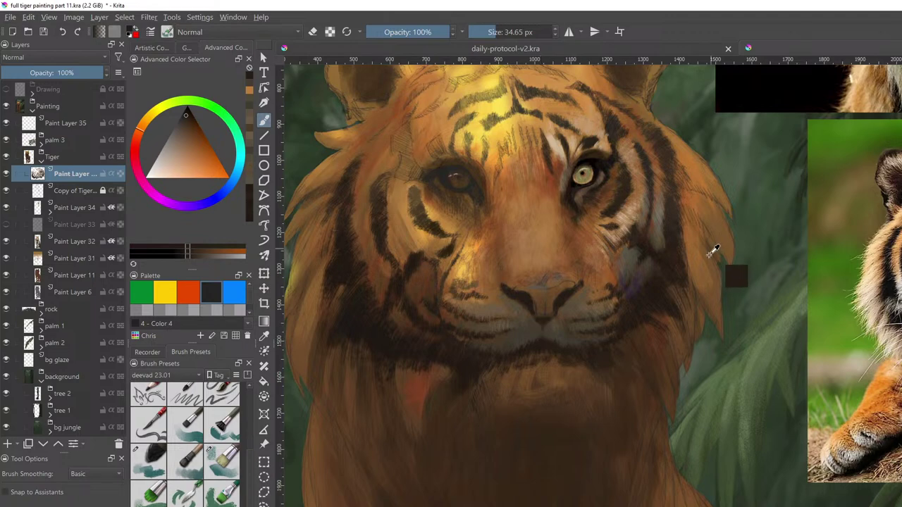
{"action": "scroll", "coordinate": [705, 284], "scroll_direction": "down", "scroll_amount": 2}
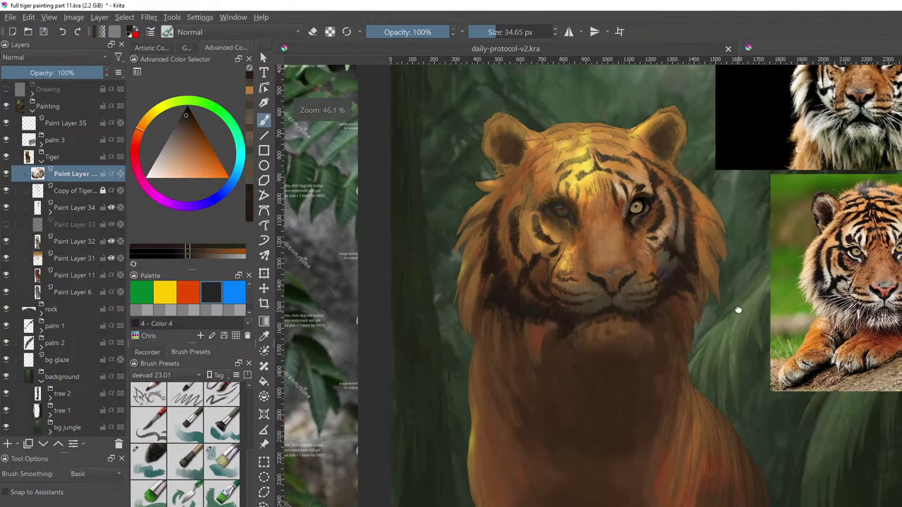
Sample off-white and grey fur tones from the two reference tigers and dab grey onto the brown-eyed side of the muzzle
{"action": "left_click_drag", "start_coordinate": [738, 310], "coordinate": [670, 311]}
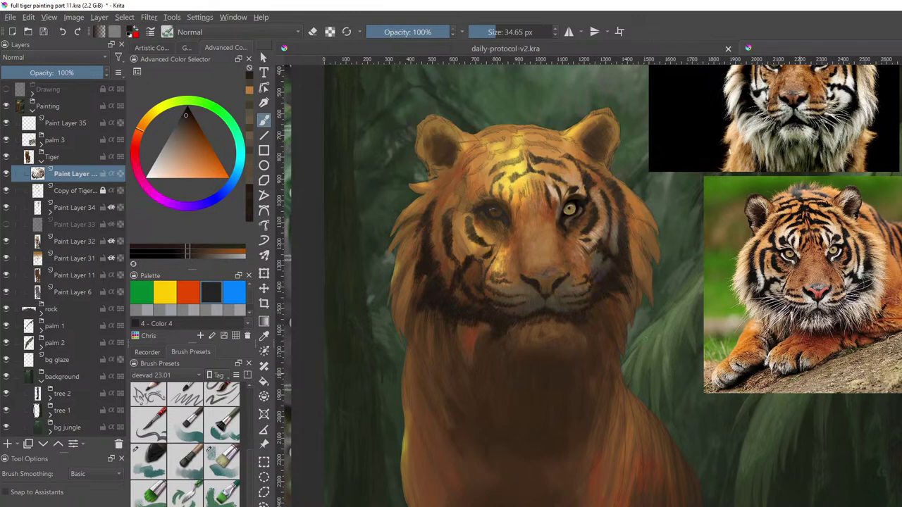
{"action": "left_click_drag", "start_coordinate": [752, 231], "coordinate": [719, 291]}
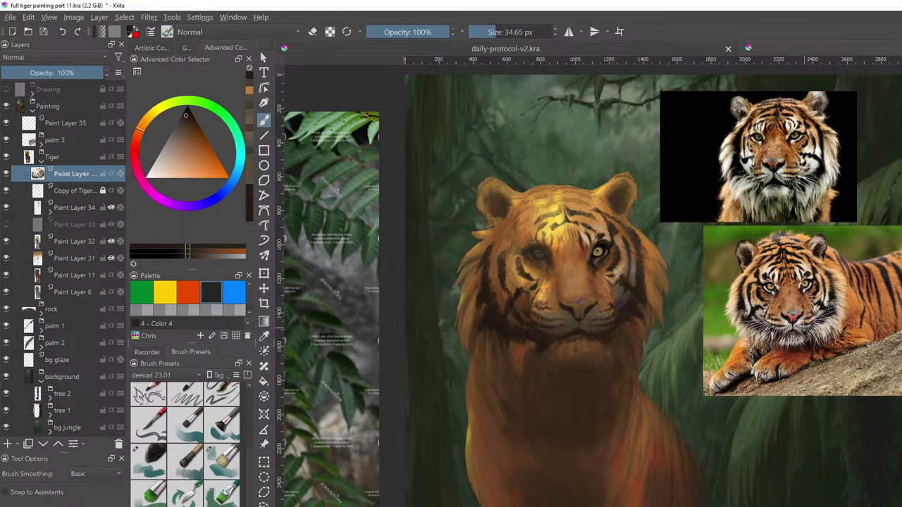
{"action": "left_click", "coordinate": [805, 319], "text": "ctrl"}
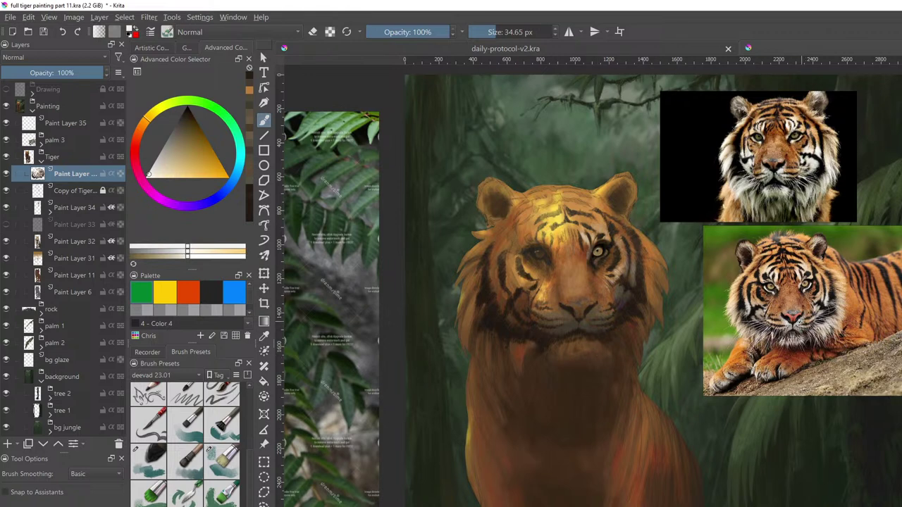
{"action": "left_click", "coordinate": [805, 319], "text": "ctrl"}
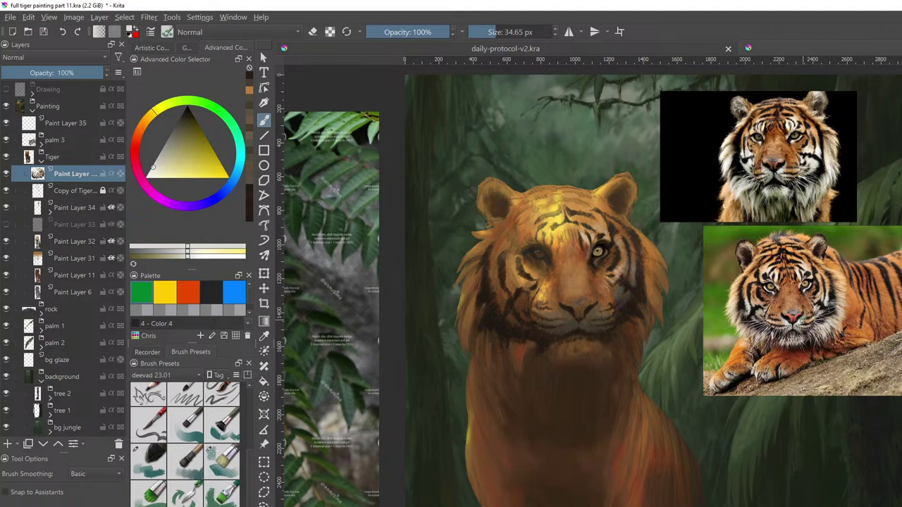
{"action": "left_click", "coordinate": [786, 164], "text": "ctrl"}
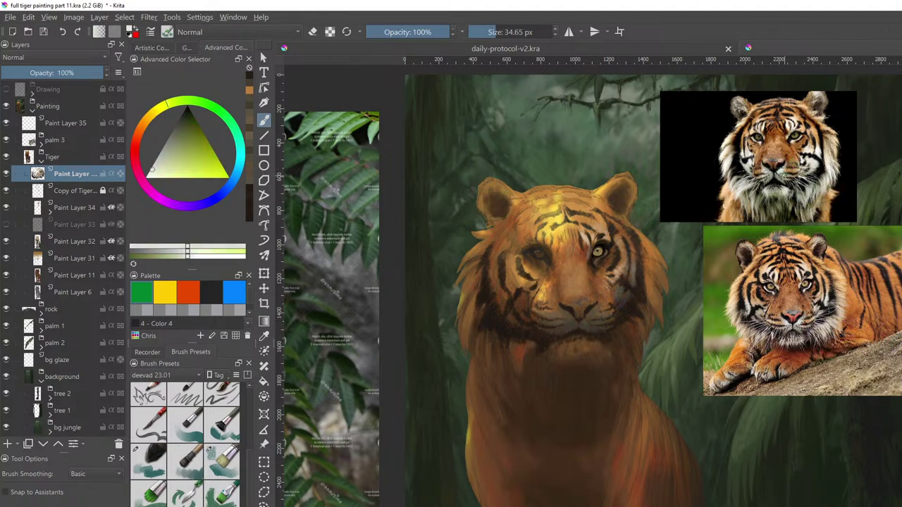
{"action": "left_click", "coordinate": [776, 173], "text": "ctrl"}
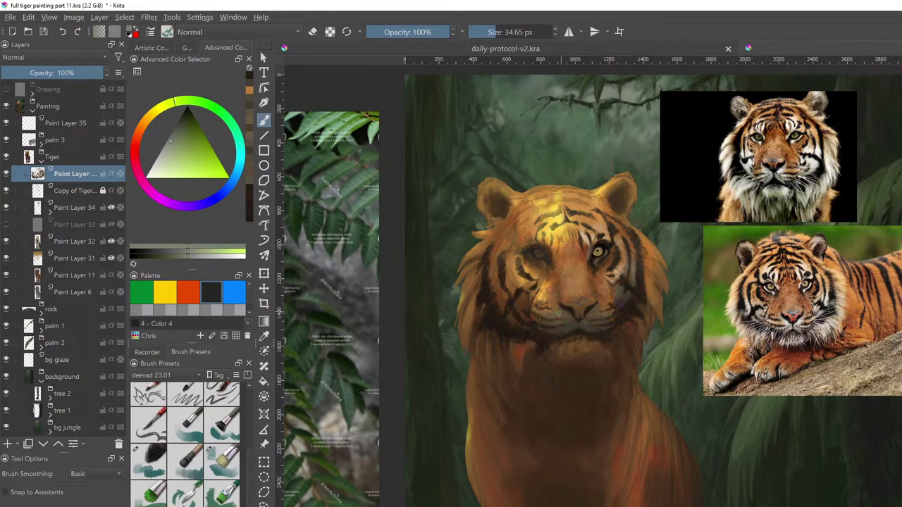
{"action": "left_click_drag", "start_coordinate": [539, 308], "coordinate": [548, 308]}
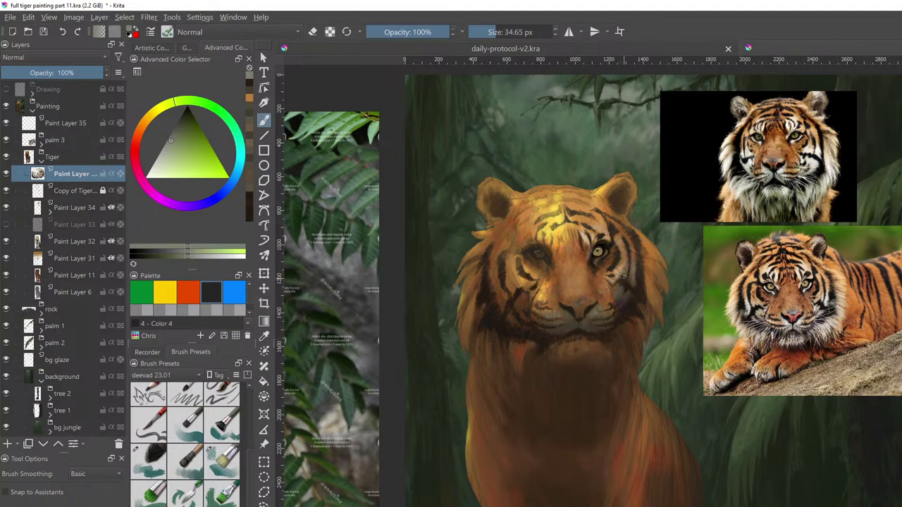
Mix orange and tan tones, partly sampled from the yellow-eyed cheek, and warm the fur on both halves of the muzzle
{"action": "left_click", "coordinate": [621, 303], "text": "ctrl"}
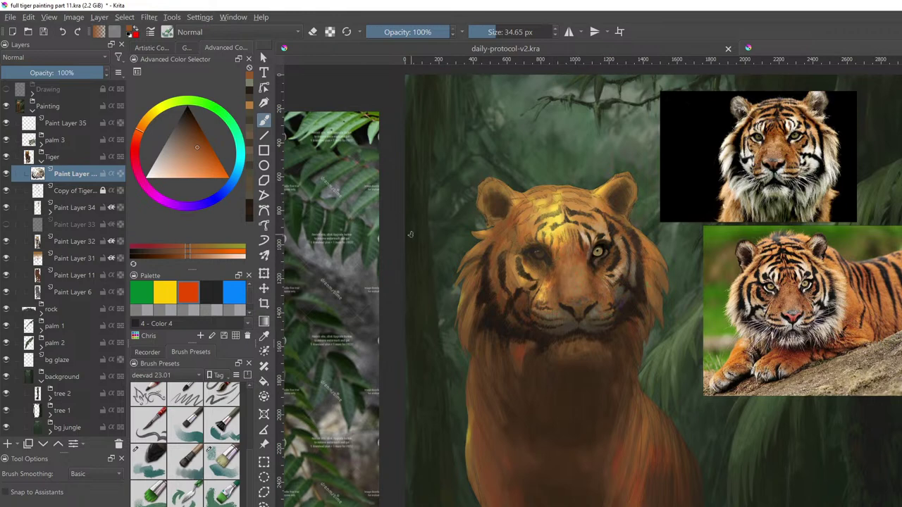
{"action": "mouse_move", "coordinate": [187, 145]}
{"action": "left_mouse_down"}
{"action": "mouse_move", "coordinate": [227, 151]}
{"action": "mouse_move", "coordinate": [201, 153]}
{"action": "left_mouse_up"}
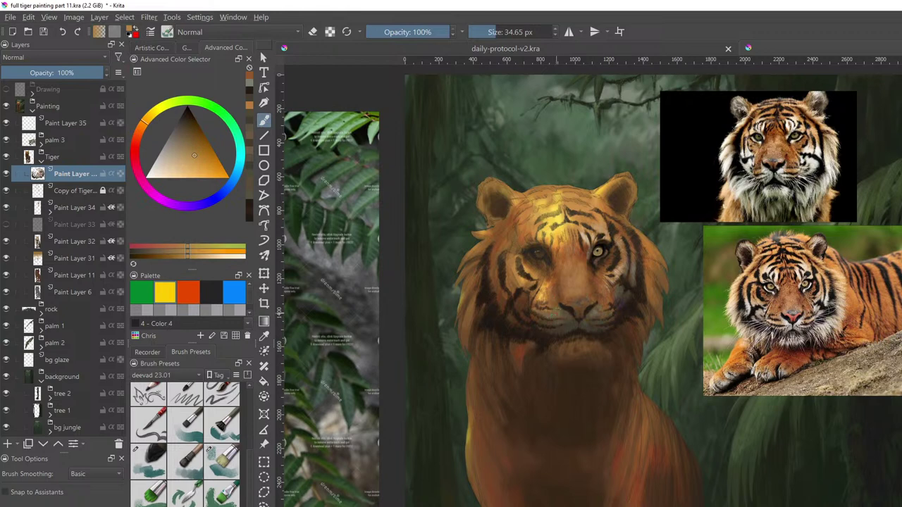
{"action": "left_click", "coordinate": [558, 303]}
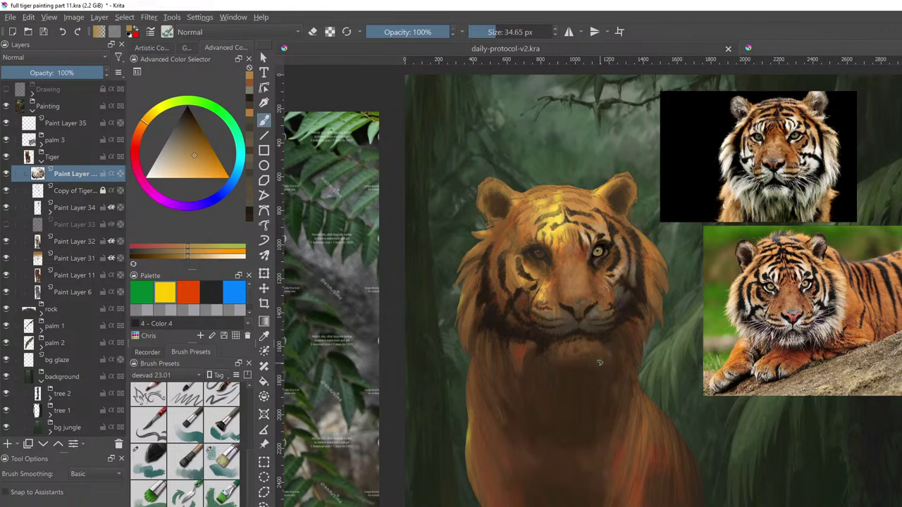
{"action": "left_click", "coordinate": [620, 276], "text": "ctrl"}
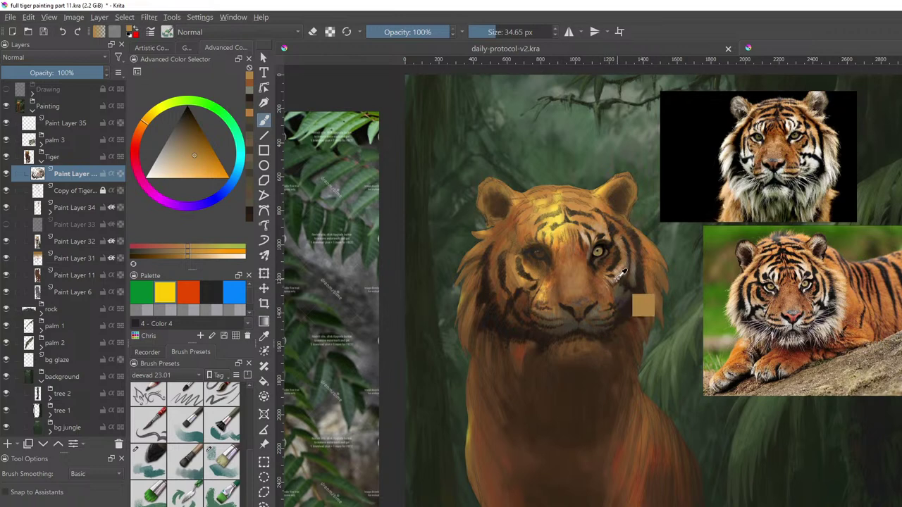
{"action": "left_click", "coordinate": [615, 280], "text": "ctrl"}
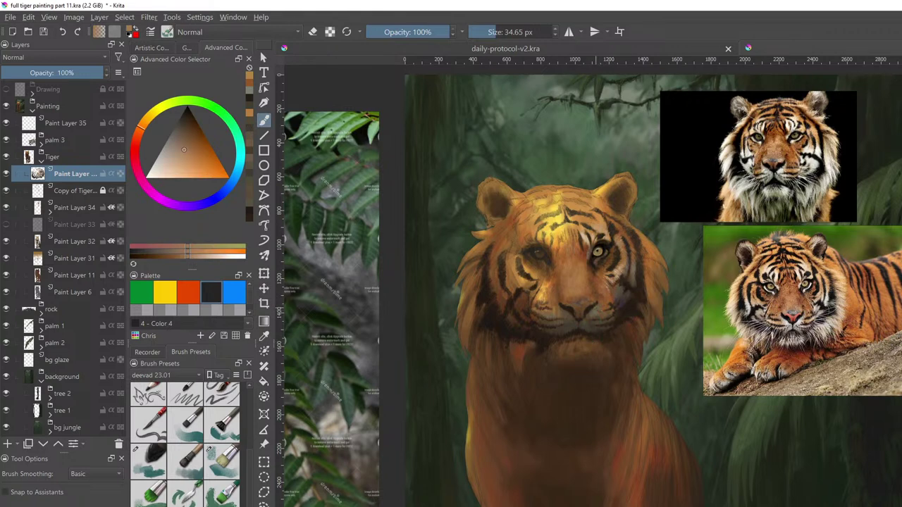
{"action": "left_click_drag", "start_coordinate": [595, 309], "coordinate": [598, 312]}
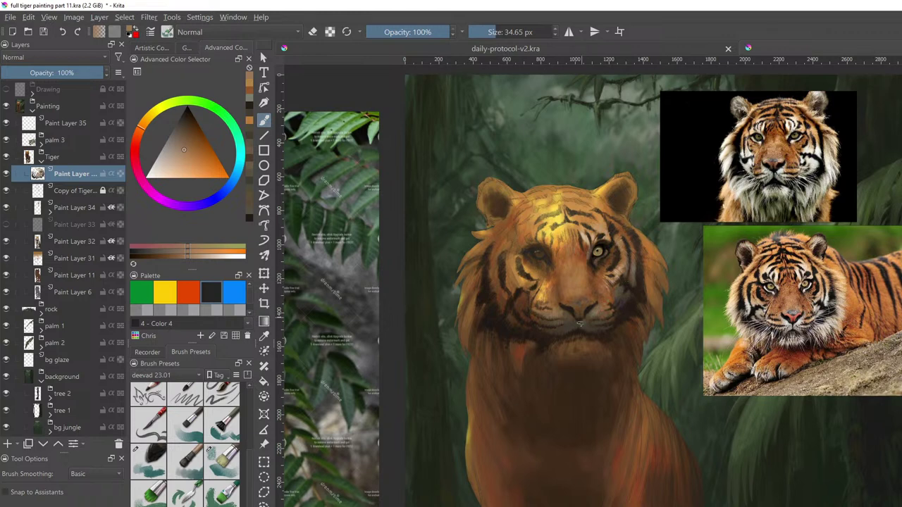
Enlarge the brush to 46.52 px and paint muted grey-brown tones sampled around the mouth and chin over the chin
{"action": "left_click", "coordinate": [599, 345], "text": "ctrl"}
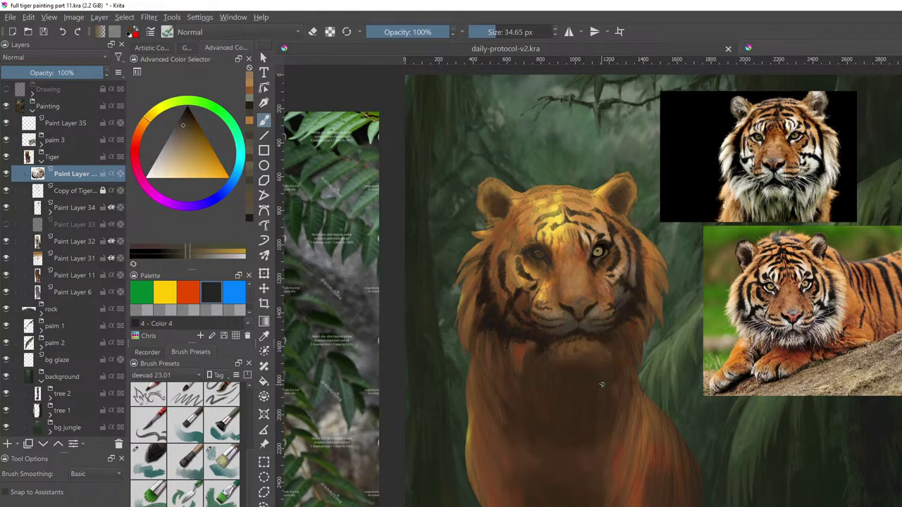
{"action": "left_click_drag", "start_coordinate": [596, 360], "coordinate": [609, 365], "text": "shift"}
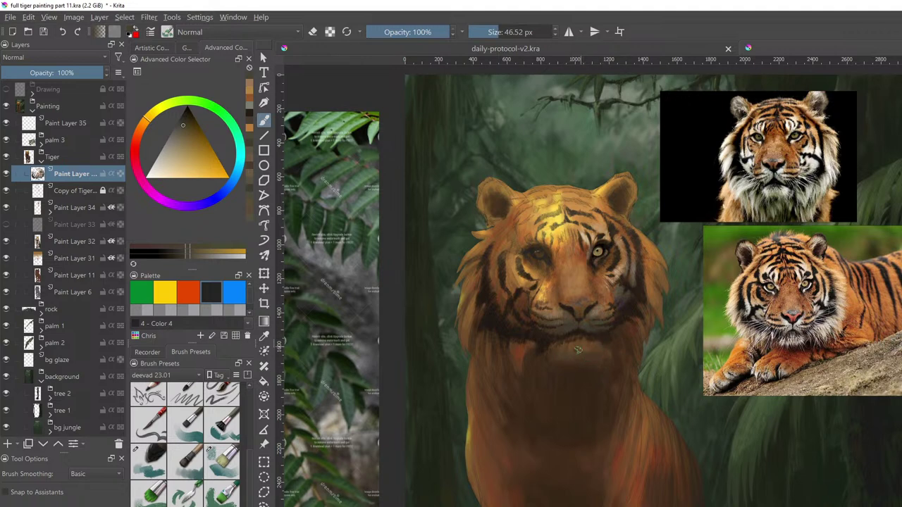
{"action": "key", "text": "ctrl"}
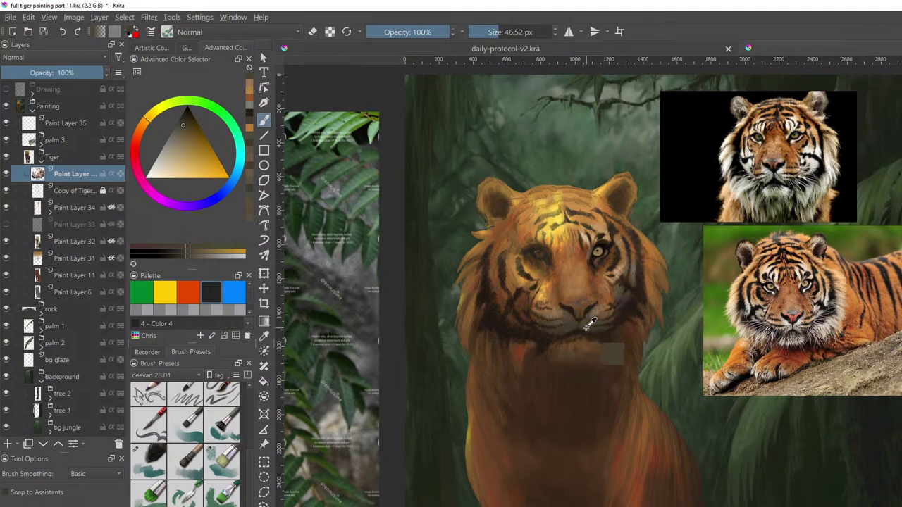
{"action": "left_click", "coordinate": [621, 317], "text": "ctrl"}
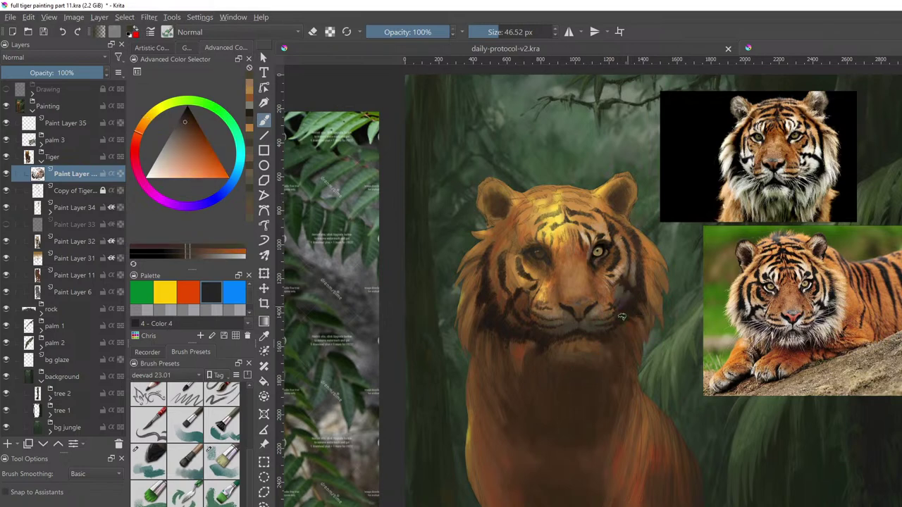
{"action": "left_click_drag", "start_coordinate": [603, 352], "coordinate": [596, 351]}
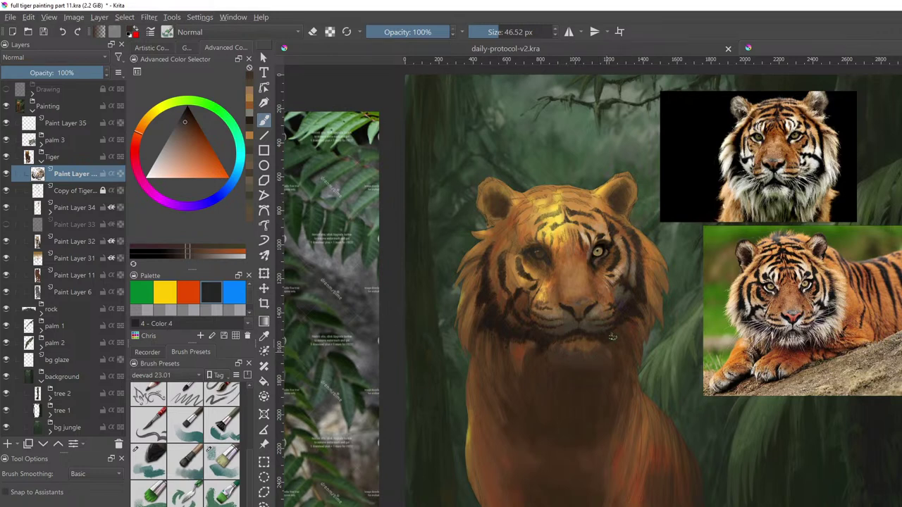
Lighten the chin with greys sampled from the yellow-eyed cheek and shade its underside with dark brown
{"action": "left_click", "coordinate": [624, 285], "text": "ctrl"}
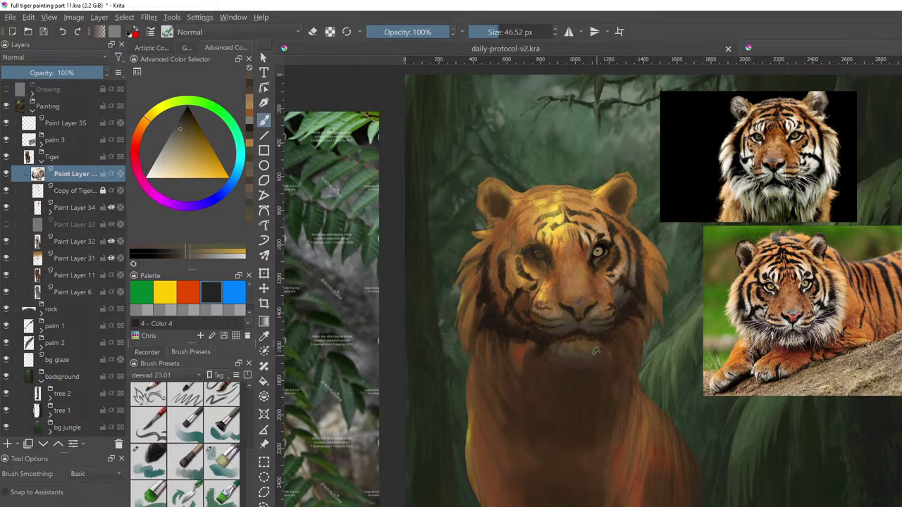
{"action": "left_click", "coordinate": [624, 288], "text": "ctrl"}
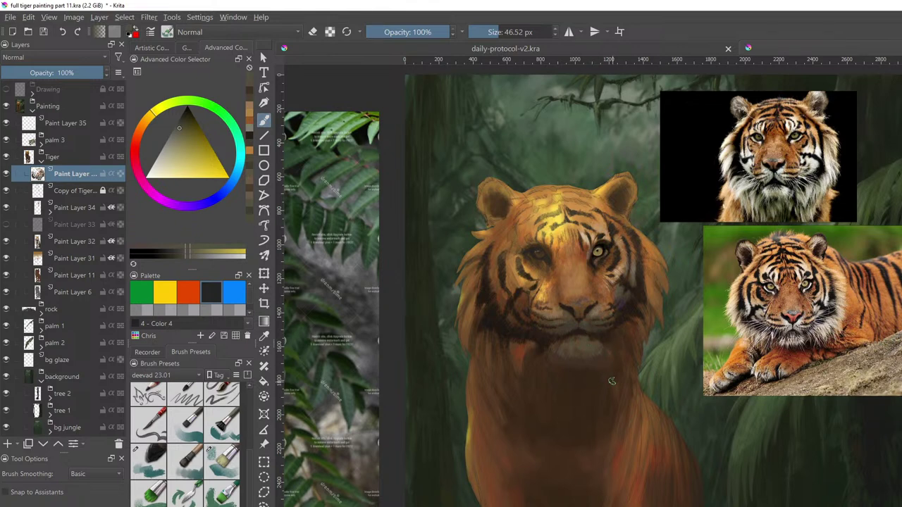
{"action": "left_click", "coordinate": [611, 340], "text": "ctrl"}
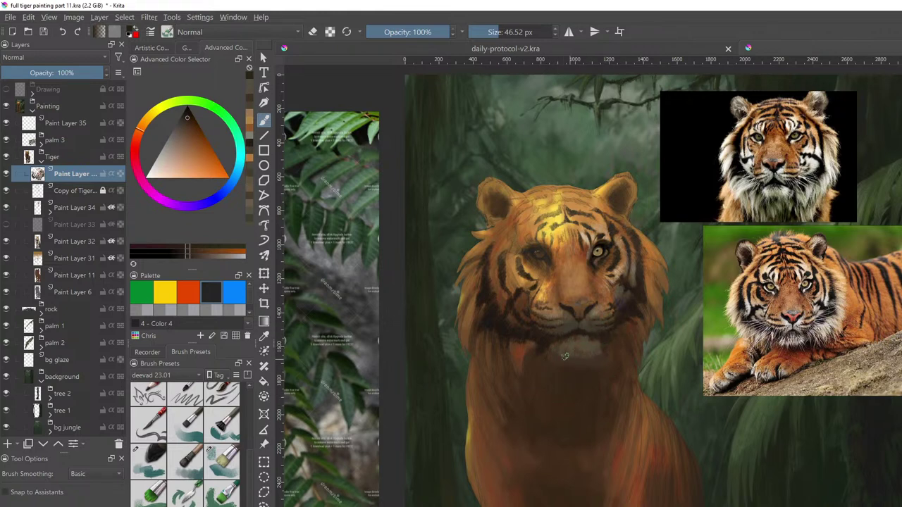
{"action": "left_click_drag", "start_coordinate": [548, 358], "coordinate": [573, 378]}
Alternate dark browns and grey-browns sampled around the mouth and chin to blend the chin's shading
{"action": "left_click", "coordinate": [619, 320], "text": "ctrl"}
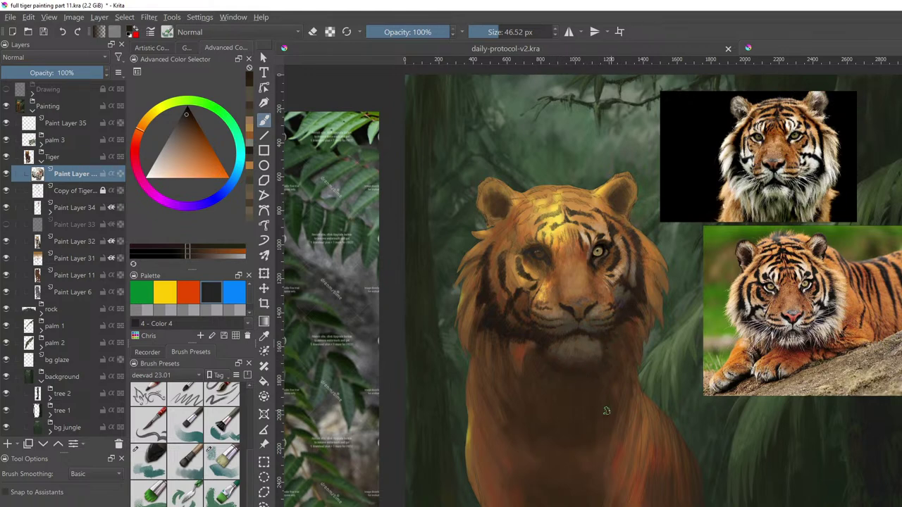
{"action": "left_click", "coordinate": [582, 331], "text": "ctrl"}
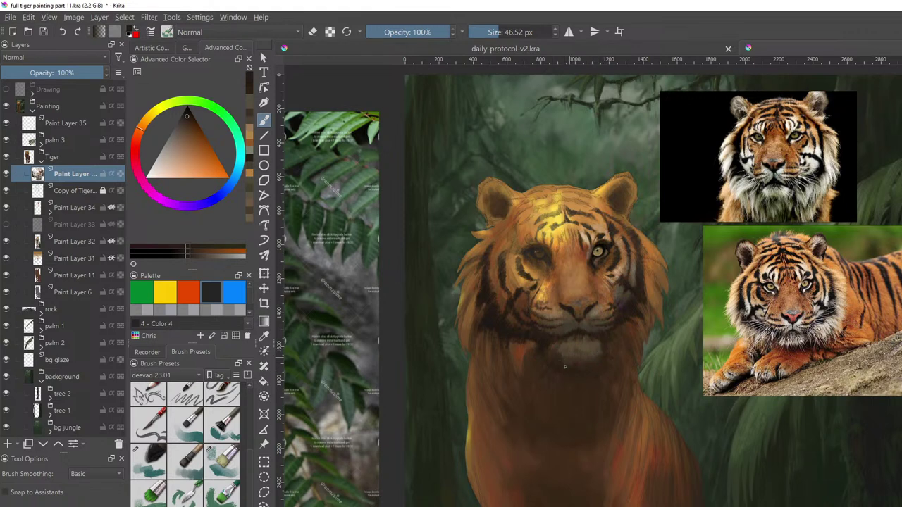
{"action": "left_click", "coordinate": [601, 342], "text": "ctrl"}
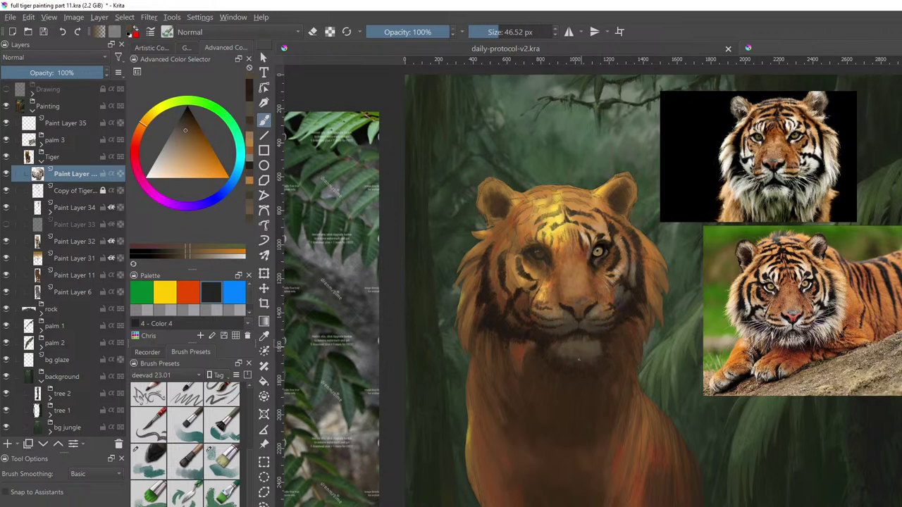
{"action": "left_click", "coordinate": [608, 342], "text": "ctrl"}
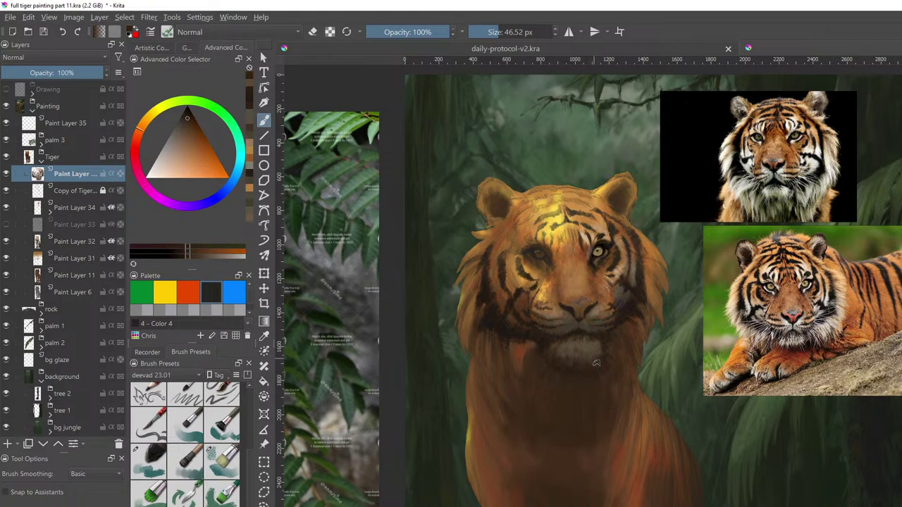
{"action": "left_click", "coordinate": [605, 345], "text": "ctrl"}
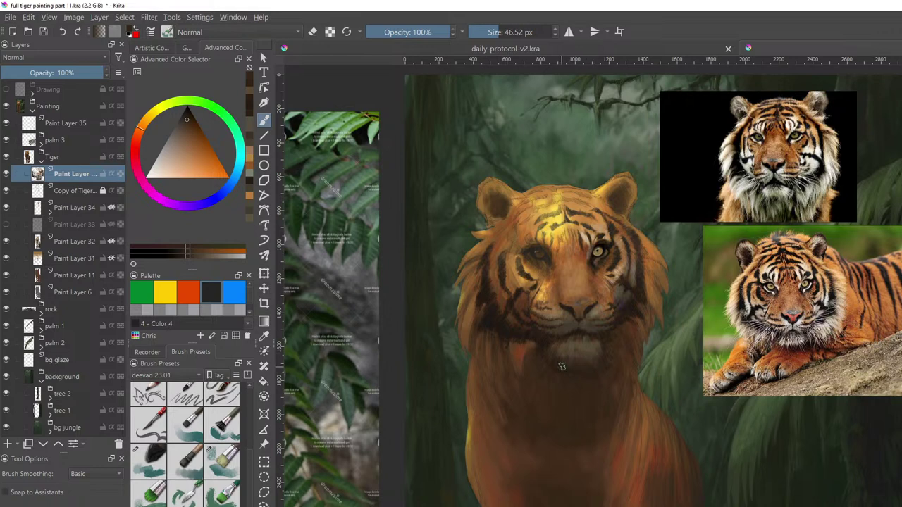
Sample dark browns beside the chin and near the mouth corner and refine the shadows on both sides of the chin
{"action": "left_click", "coordinate": [555, 342], "text": "ctrl"}
{"action": "left_click_drag", "start_coordinate": [556, 342], "coordinate": [558, 343]}
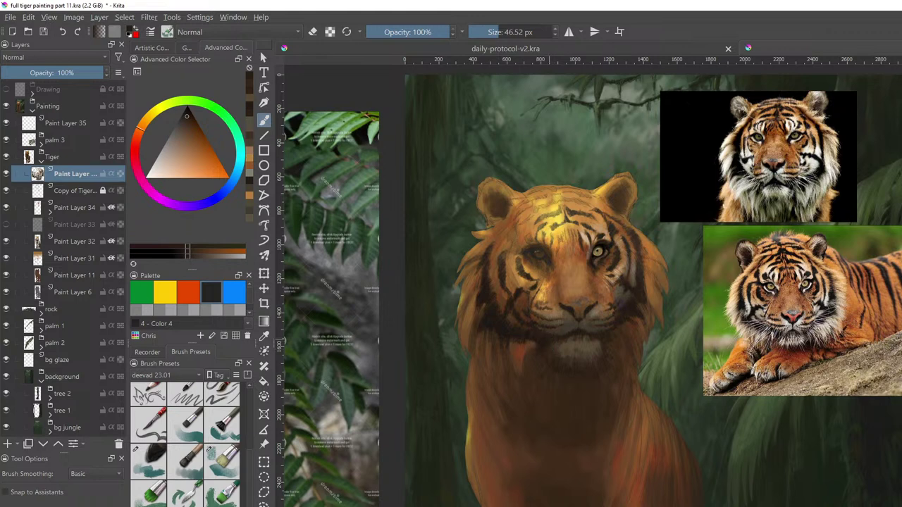
{"action": "left_click", "coordinate": [551, 360], "text": "ctrl"}
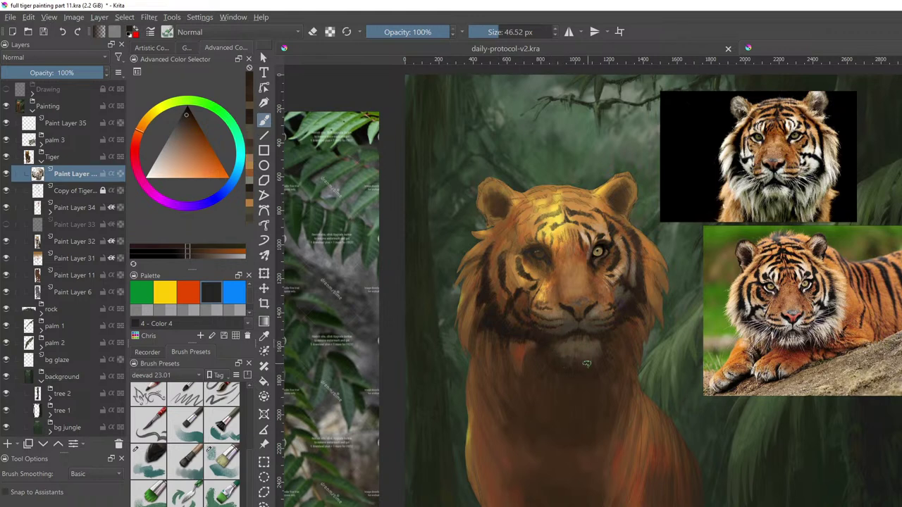
{"action": "left_click", "coordinate": [621, 328], "text": "ctrl"}
{"action": "left_click_drag", "start_coordinate": [613, 333], "coordinate": [616, 329]}
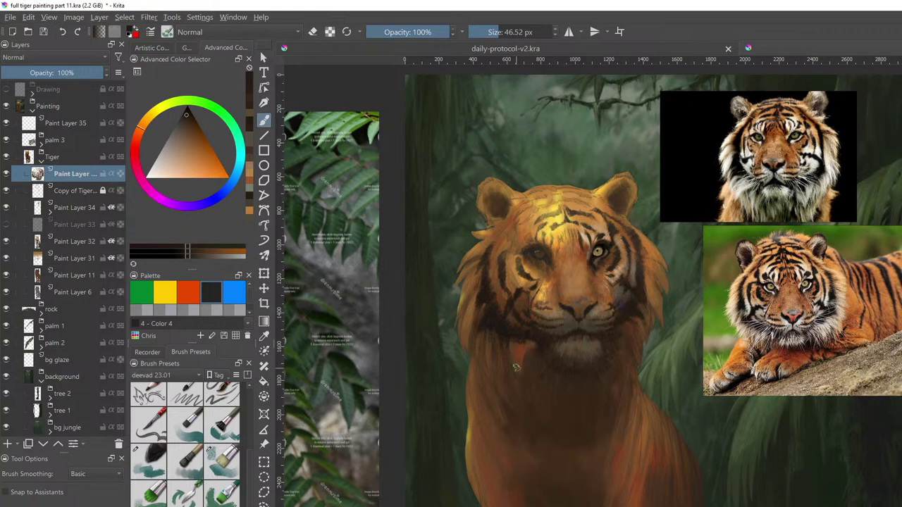
Sample grey-browns from the yellow-eyed cheek and paint them on the lower cheek beside the mouth on the brown-eyed side
{"action": "left_click", "coordinate": [532, 338], "text": "ctrl"}
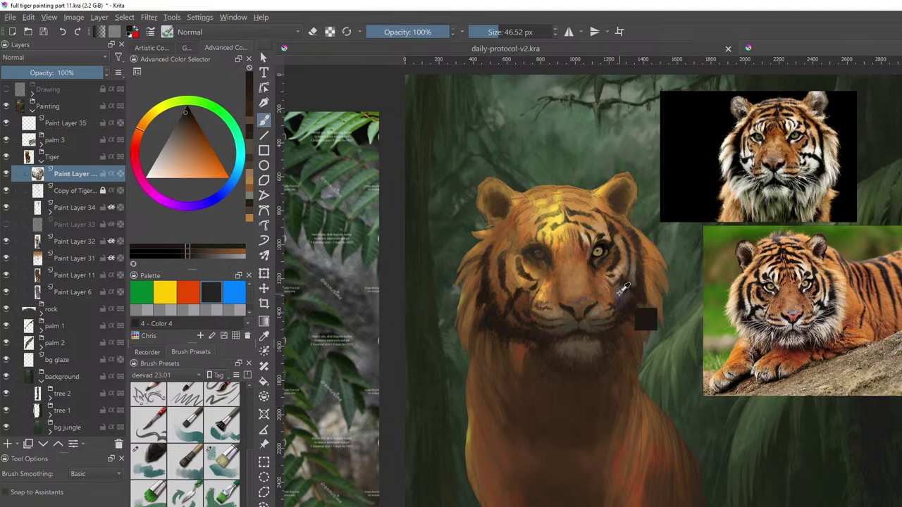
{"action": "left_click", "coordinate": [615, 302], "text": "ctrl"}
{"action": "left_click_drag", "start_coordinate": [528, 314], "coordinate": [526, 318]}
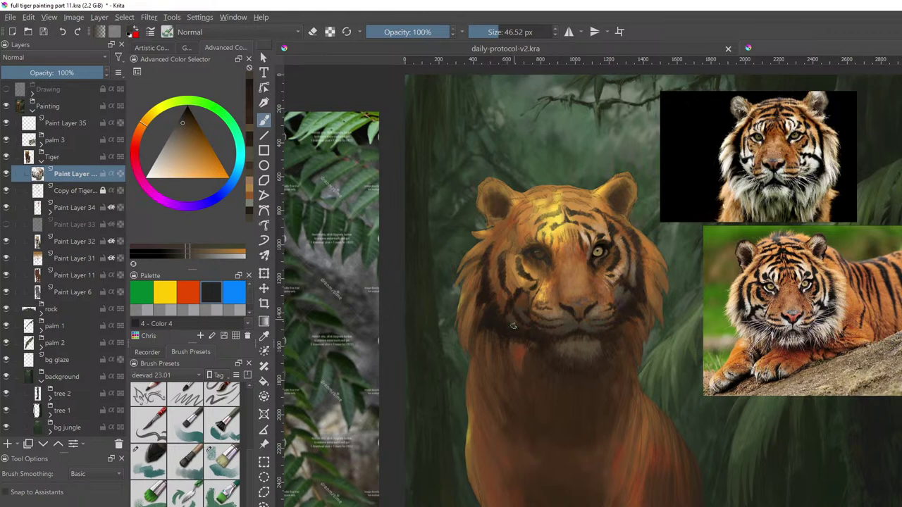
{"action": "left_click", "coordinate": [623, 296], "text": "ctrl"}
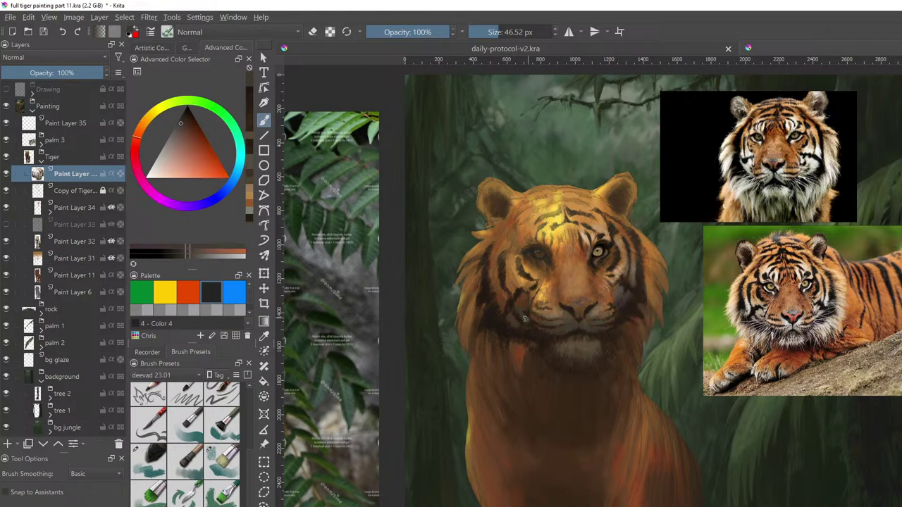
{"action": "left_click", "coordinate": [622, 293], "text": "ctrl"}
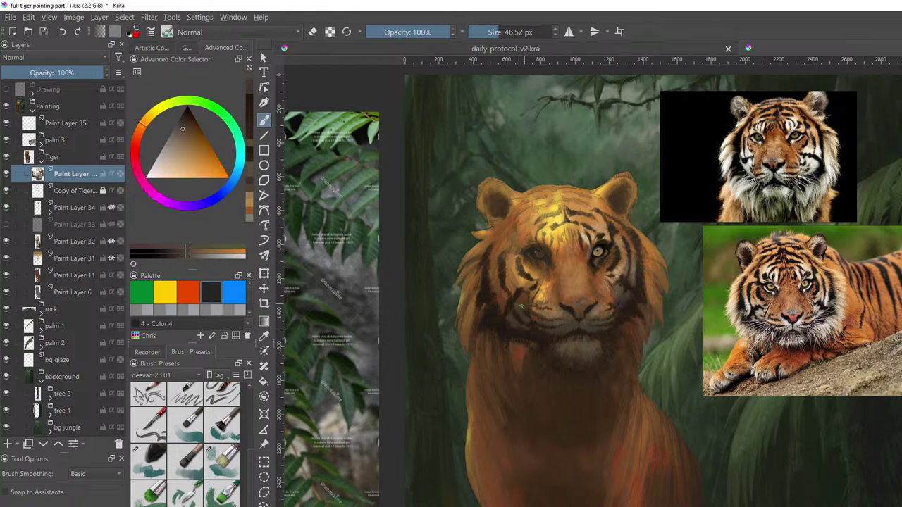
Sample muted browns from the yellow-eyed cheek and paint them between the dark stripes on the brown-eyed cheek
{"action": "left_click", "coordinate": [614, 284], "text": "ctrl"}
{"action": "left_click_drag", "start_coordinate": [520, 302], "coordinate": [528, 303]}
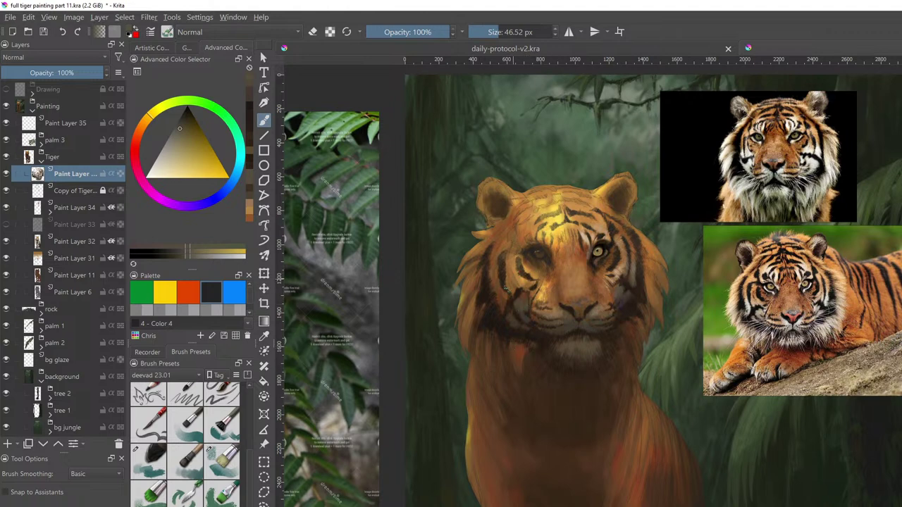
{"action": "left_click_drag", "start_coordinate": [502, 287], "coordinate": [494, 291]}
{"action": "left_click", "coordinate": [644, 324], "text": "ctrl"}
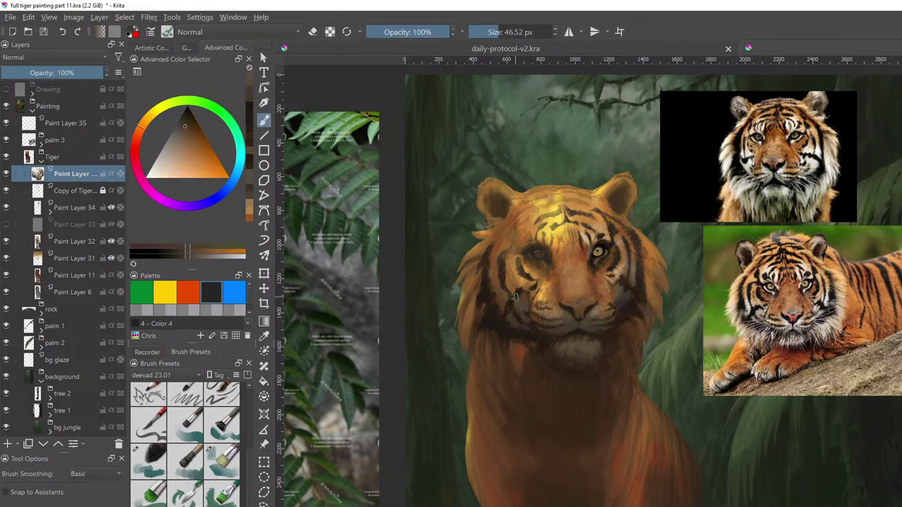
{"action": "left_click", "coordinate": [624, 303], "text": "ctrl"}
{"action": "left_click_drag", "start_coordinate": [511, 315], "coordinate": [502, 304]}
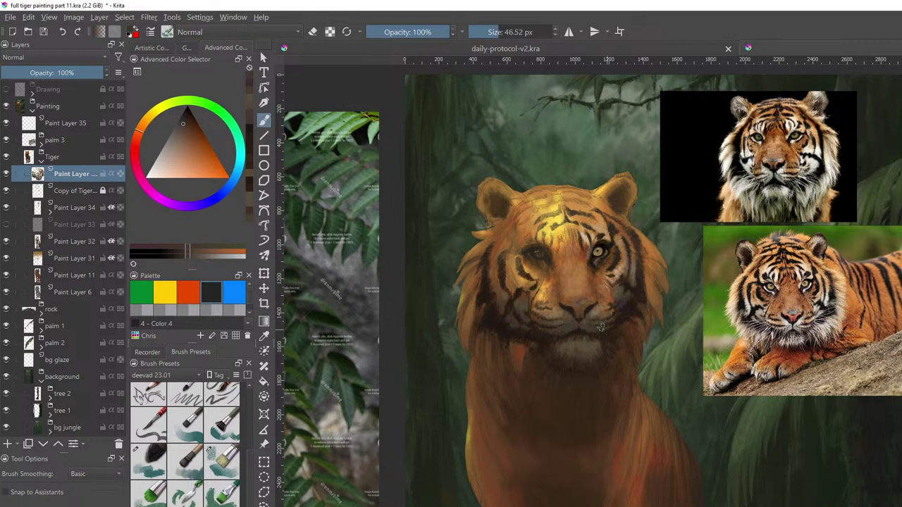
Sample dark mauve and dark brown to deepen the brown-eyed cheek's lower shadow, reducing the brush to 38.35 px
{"action": "left_click", "coordinate": [625, 299], "text": "ctrl"}
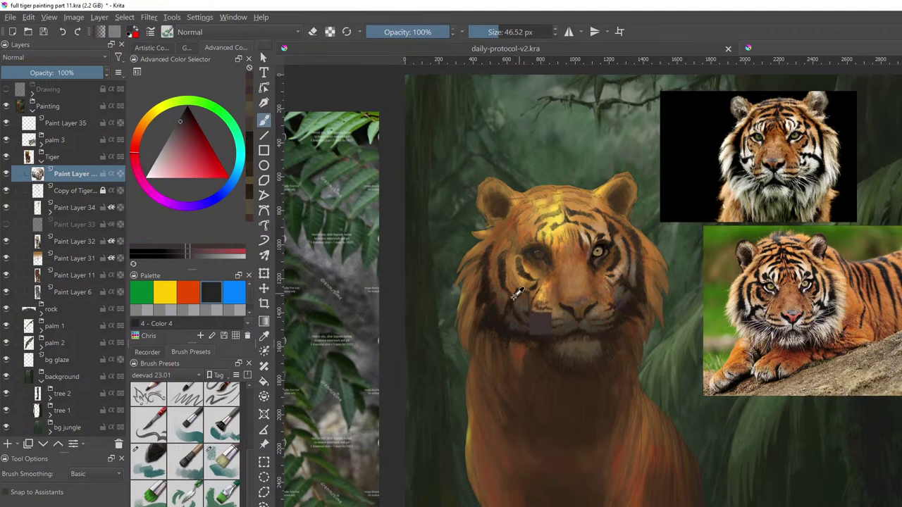
{"action": "left_click", "coordinate": [537, 352], "text": "ctrl"}
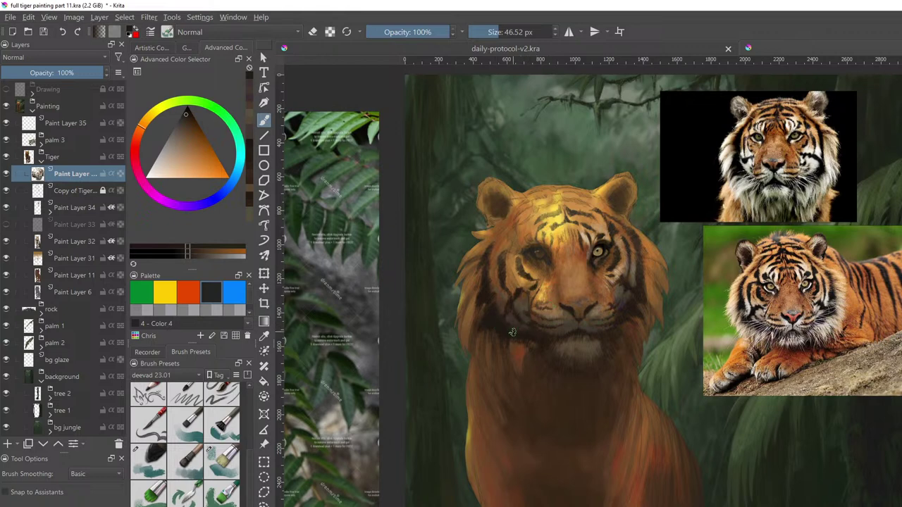
{"action": "key", "text": "bracketleft"}
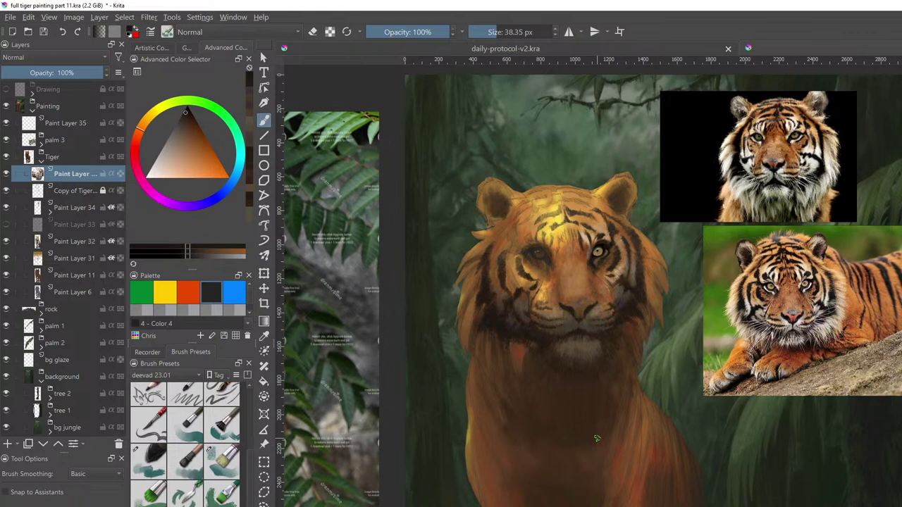
Sample olive-brown and tan tones from the yellow-eyed cheek and dab light fur below the brown eye's curved stripe
{"action": "left_click", "coordinate": [623, 286], "text": "ctrl"}
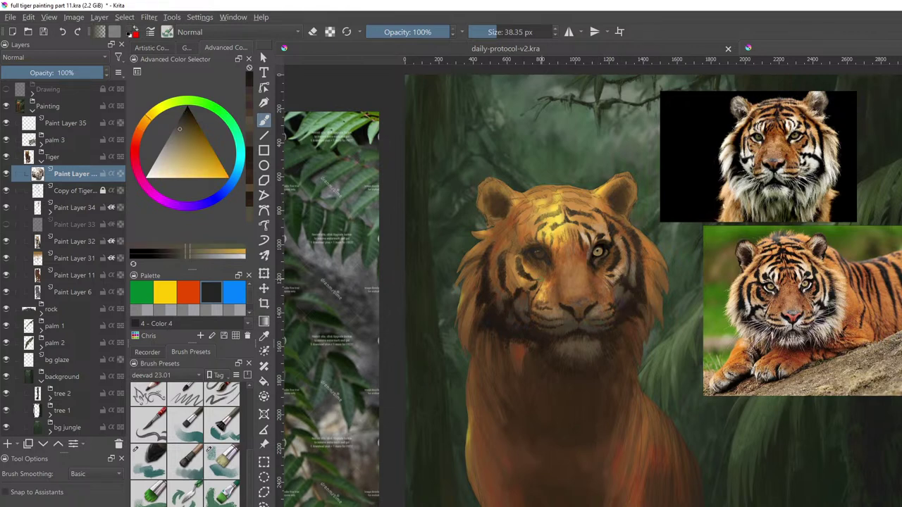
{"action": "left_click_drag", "start_coordinate": [522, 295], "coordinate": [524, 298]}
{"action": "left_click_drag", "start_coordinate": [621, 272], "coordinate": [586, 282], "text": "ctrl"}
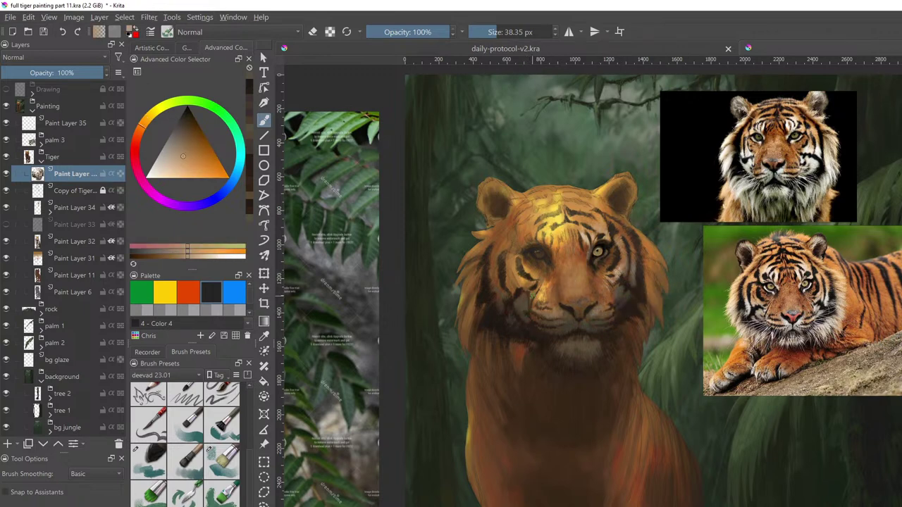
{"action": "left_click_drag", "start_coordinate": [532, 290], "coordinate": [531, 296]}
{"action": "left_click", "coordinate": [624, 271], "text": "ctrl"}
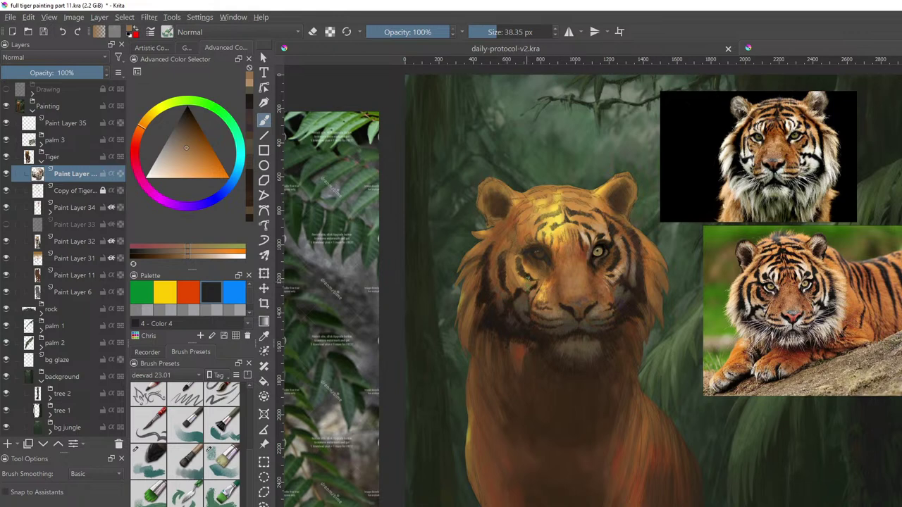
{"action": "left_click", "coordinate": [628, 283], "text": "ctrl"}
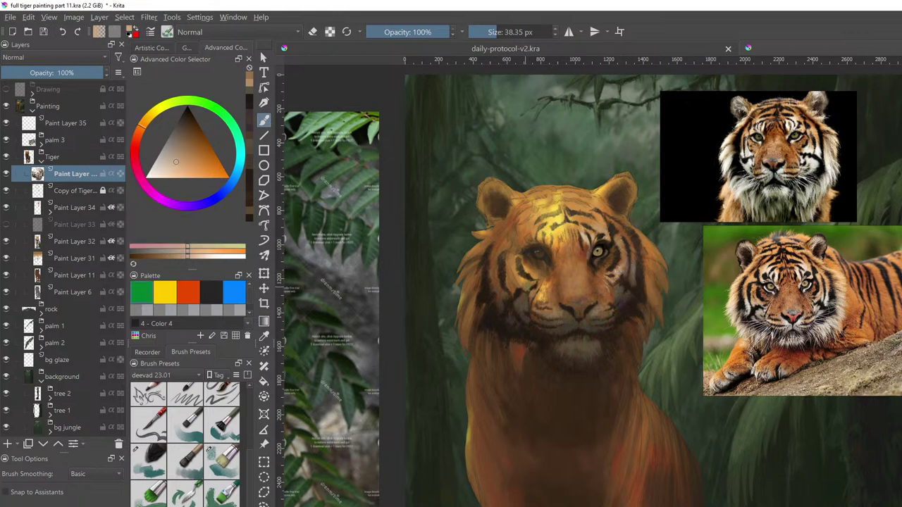
{"action": "left_click", "coordinate": [525, 289]}
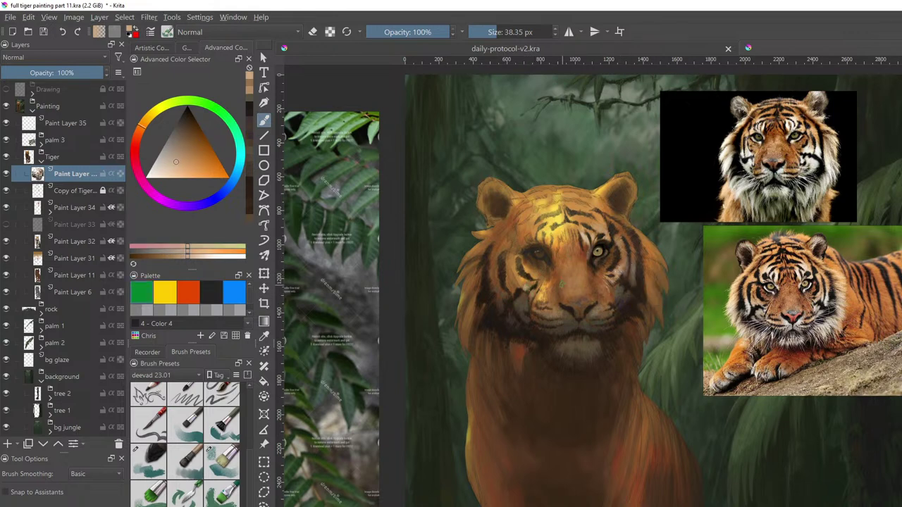
Sample a reddish orange-brown beside the muzzle and paint a small accent next to the stripe under the brown eye
{"action": "key", "text": "ctrl"}
{"action": "key", "text": "ctrl"}
{"action": "key", "text": "ctrl"}
{"action": "left_click", "coordinate": [613, 292], "text": "ctrl"}
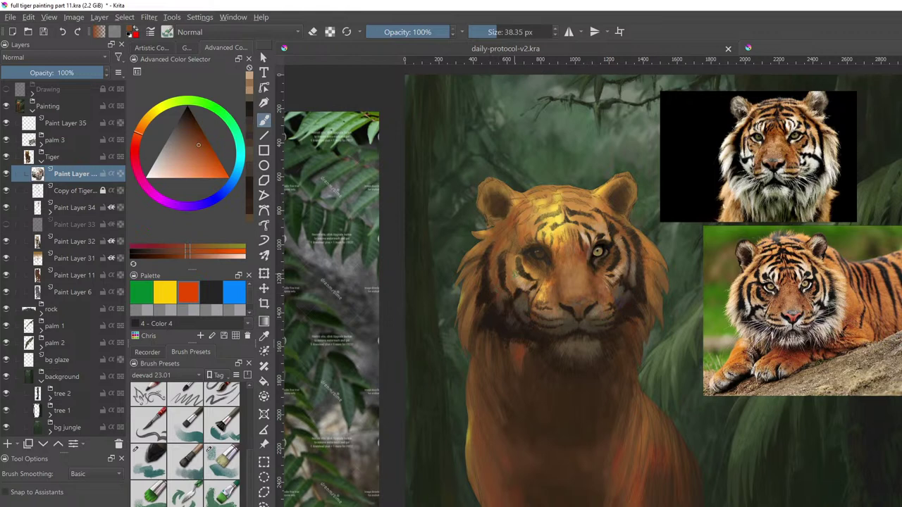
{"action": "left_click_drag", "start_coordinate": [515, 273], "coordinate": [517, 275]}
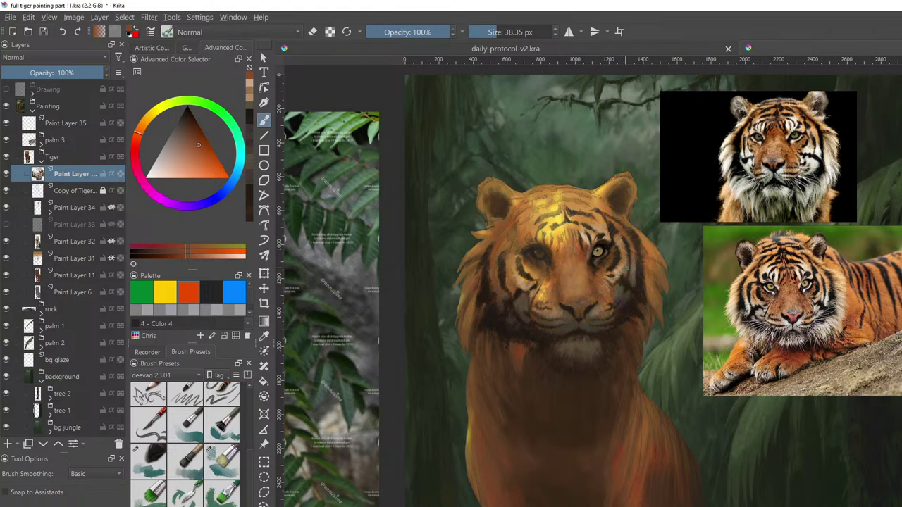
Blend the fur between the brown-eyed cheek's stripes with mid-browns sampled from both cheeks
{"action": "left_click", "coordinate": [627, 269], "text": "ctrl"}
{"action": "left_click", "coordinate": [627, 272], "text": "ctrl"}
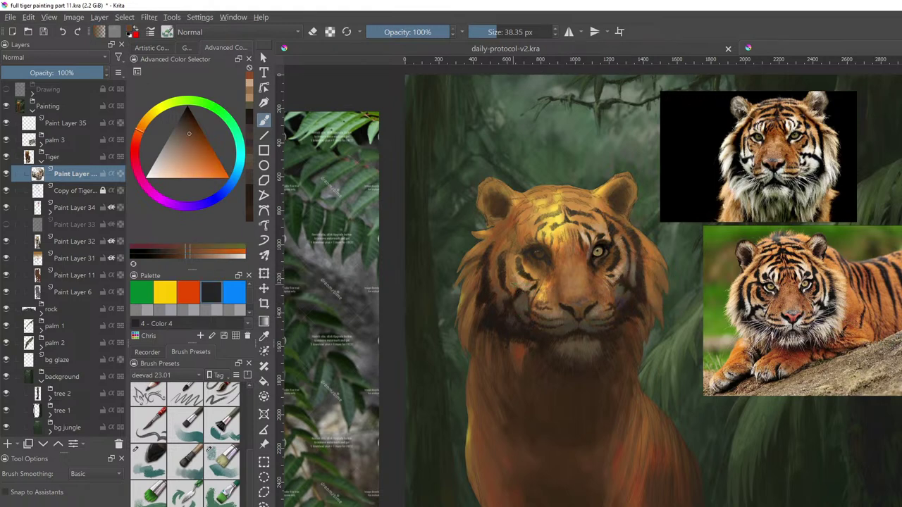
{"action": "left_click_drag", "start_coordinate": [509, 280], "coordinate": [514, 284]}
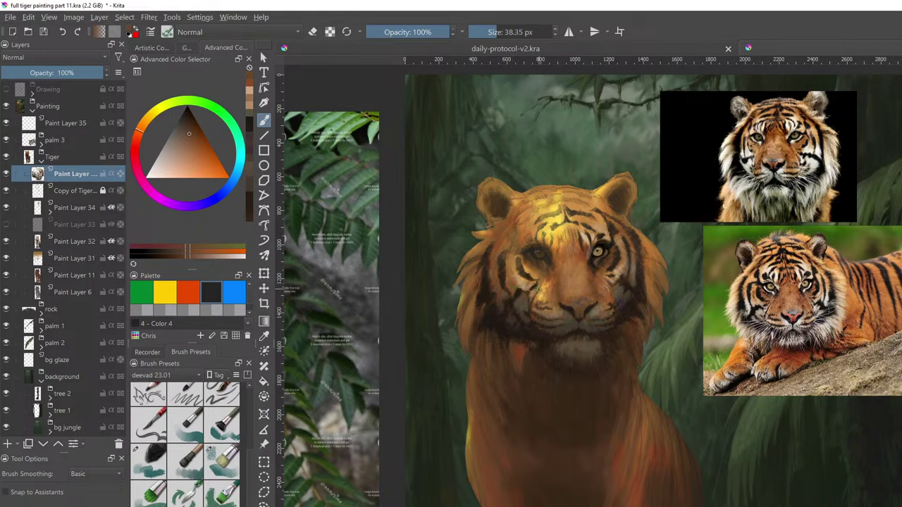
{"action": "left_click", "coordinate": [518, 278], "text": "ctrl"}
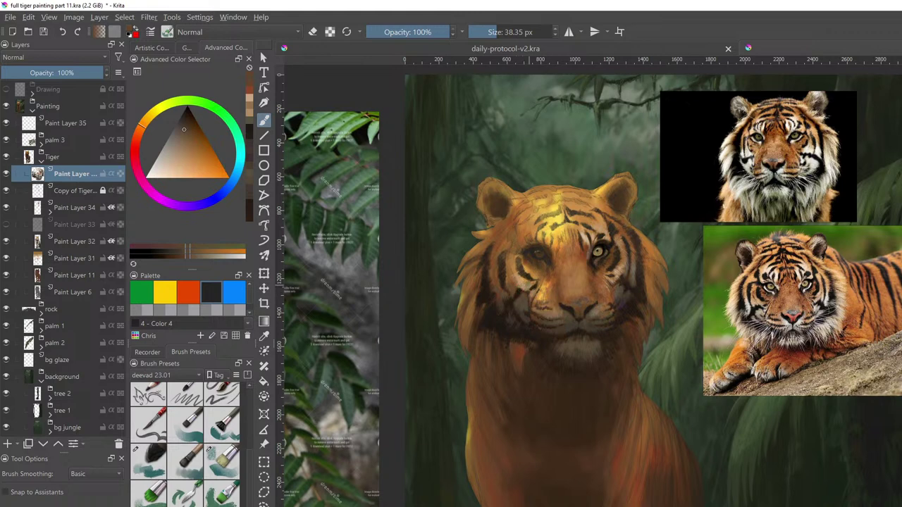
{"action": "left_click", "coordinate": [528, 295], "text": "ctrl"}
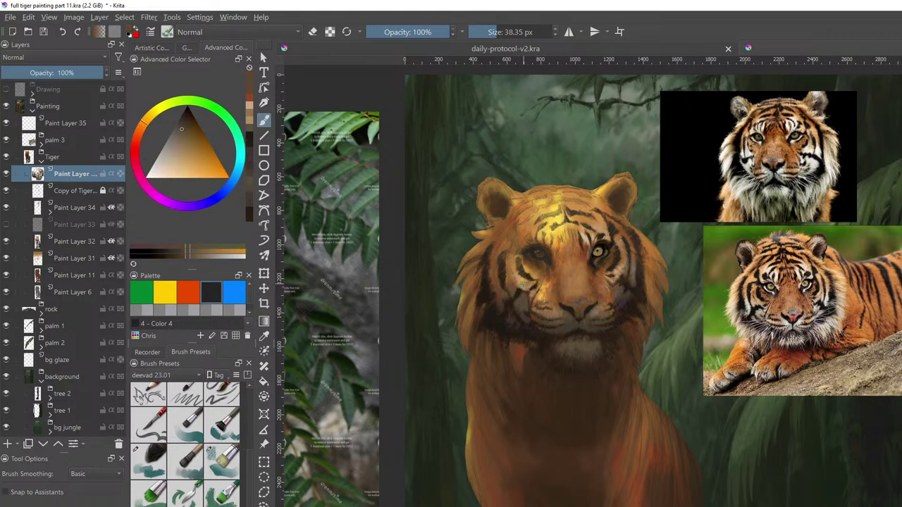
{"action": "left_click", "coordinate": [534, 297], "text": "ctrl"}
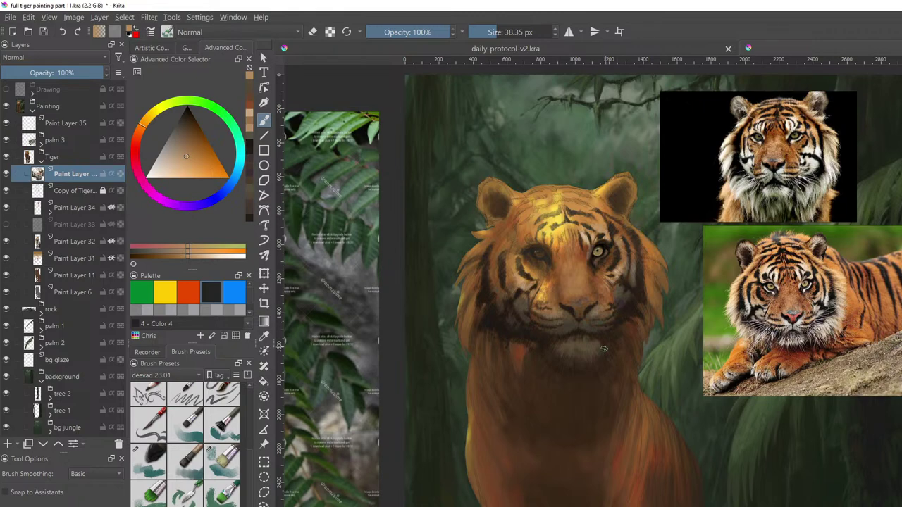
Sample dark purple from the yellow-eyed cheek and glaze it over the brown-eyed side's lower cheek and the chin
{"action": "left_click_drag", "start_coordinate": [586, 352], "coordinate": [620, 298]}
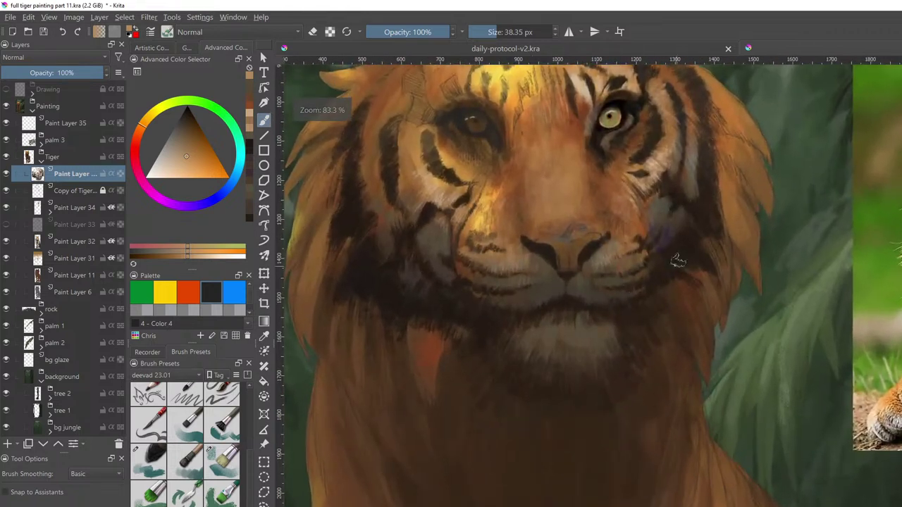
{"action": "left_click", "coordinate": [673, 229], "text": "ctrl"}
{"action": "left_click", "coordinate": [673, 227], "text": "ctrl"}
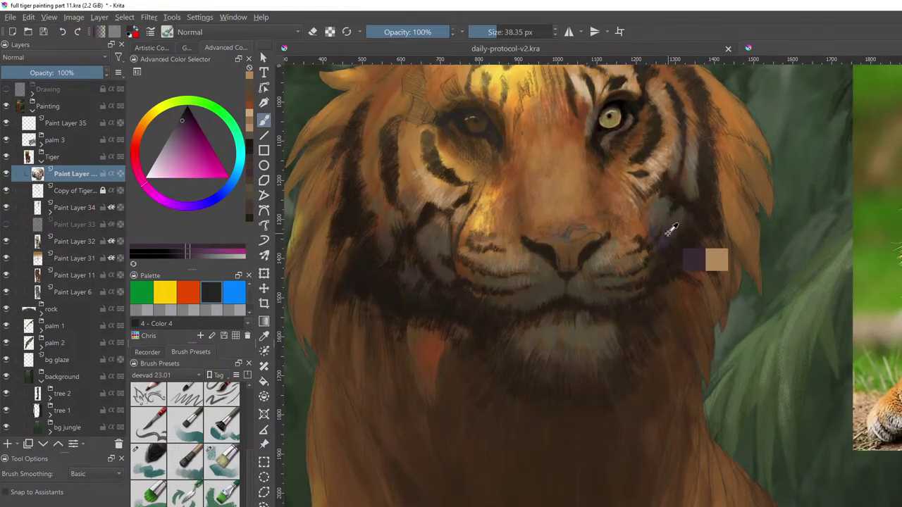
{"action": "mouse_move", "coordinate": [436, 272]}
{"action": "left_mouse_down"}
{"action": "mouse_move", "coordinate": [447, 258]}
{"action": "mouse_move", "coordinate": [439, 276]}
{"action": "mouse_move", "coordinate": [450, 285]}
{"action": "mouse_move", "coordinate": [459, 266]}
{"action": "mouse_move", "coordinate": [453, 282]}
{"action": "left_mouse_up"}
{"action": "scroll", "coordinate": [708, 259], "scroll_direction": "down", "scroll_amount": 2}
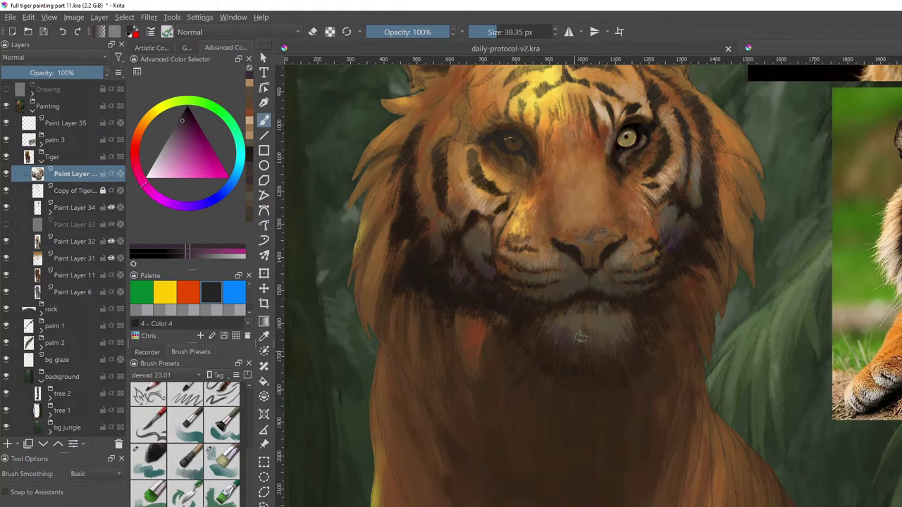
{"action": "scroll", "coordinate": [662, 302], "scroll_direction": "down", "scroll_amount": 2}
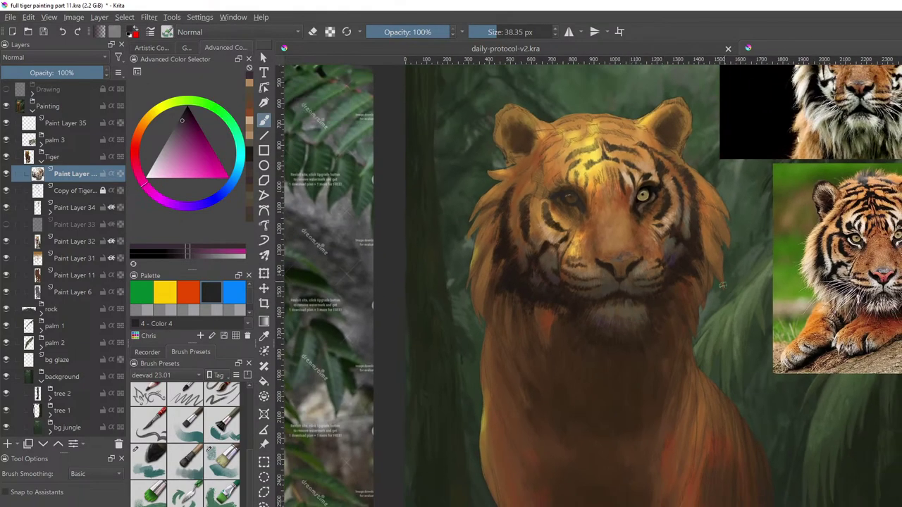
{"action": "scroll", "coordinate": [722, 285], "scroll_direction": "down", "scroll_amount": 1}
{"action": "left_click_drag", "start_coordinate": [759, 284], "coordinate": [722, 327]}
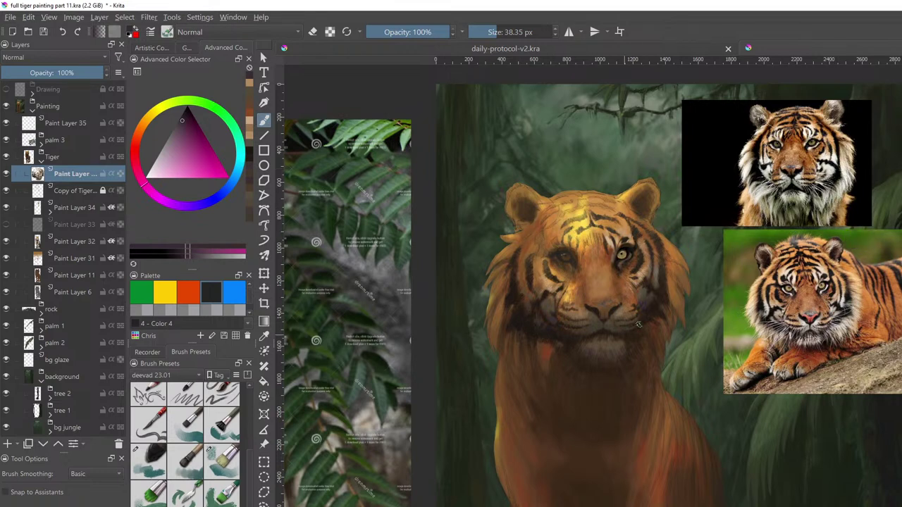
{"action": "left_click", "coordinate": [801, 229], "text": "ctrl"}
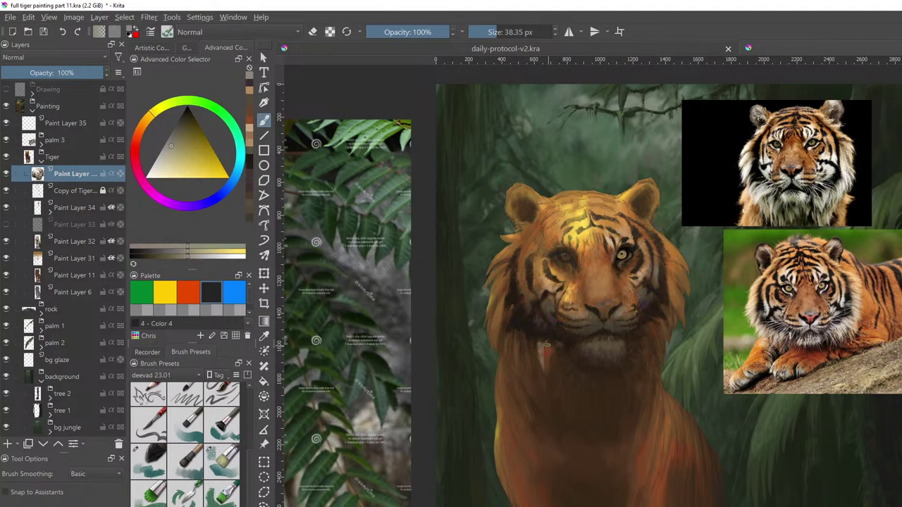
{"action": "left_click_drag", "start_coordinate": [547, 343], "coordinate": [553, 382]}
{"action": "key", "text": "ctrl+z"}
{"action": "key", "text": "ctrl+z"}
{"action": "key", "text": "ctrl+z"}
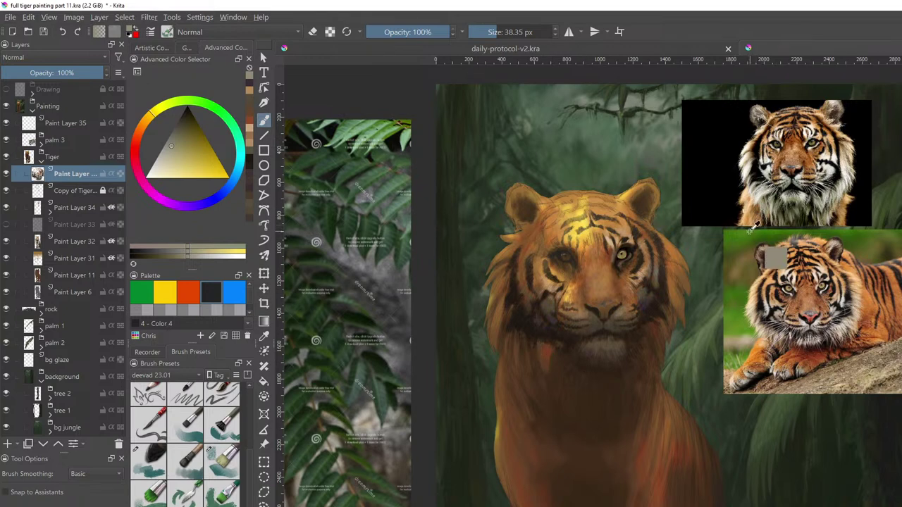
Sample olive-grey from the black-background tiger's chin, darken it and paint fur strokes below the jaw and on the upper chest, enlarging the brush to 67.14 px
{"action": "left_click", "coordinate": [782, 196], "text": "ctrl"}
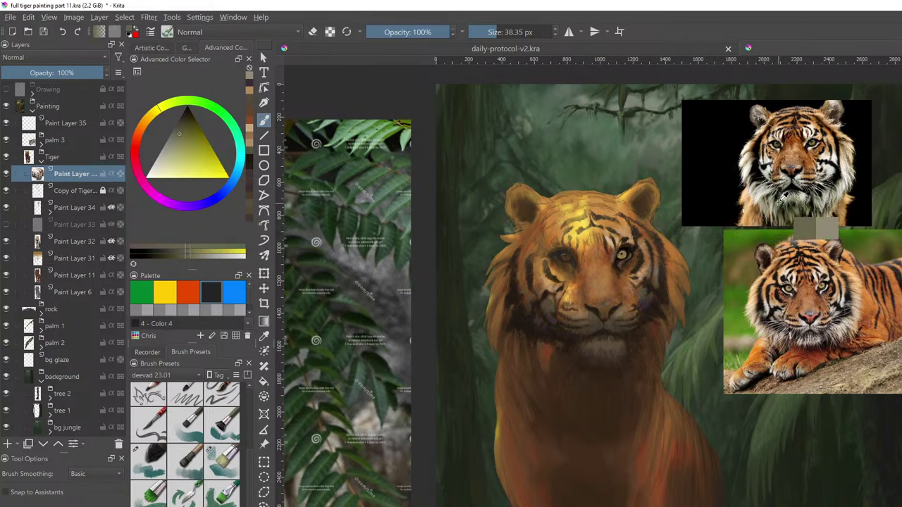
{"action": "left_click", "coordinate": [782, 196], "text": "ctrl"}
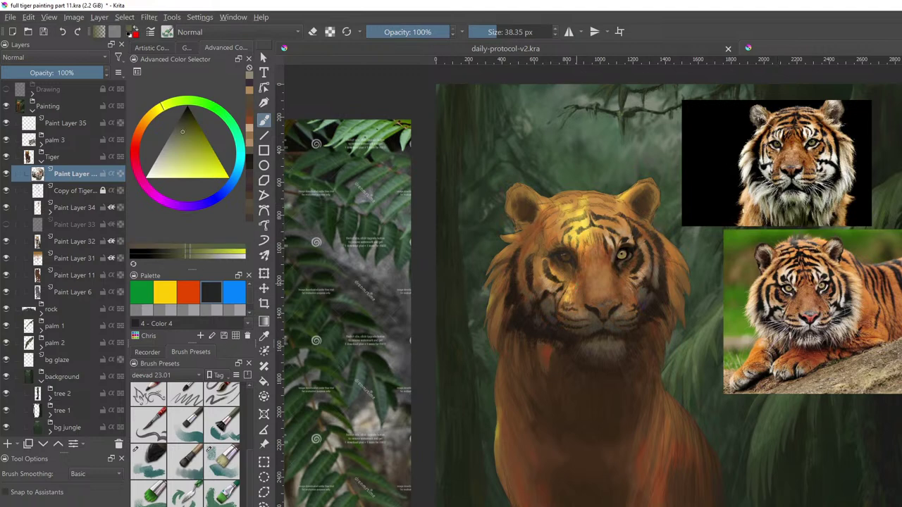
{"action": "left_click_drag", "start_coordinate": [540, 347], "coordinate": [546, 352]}
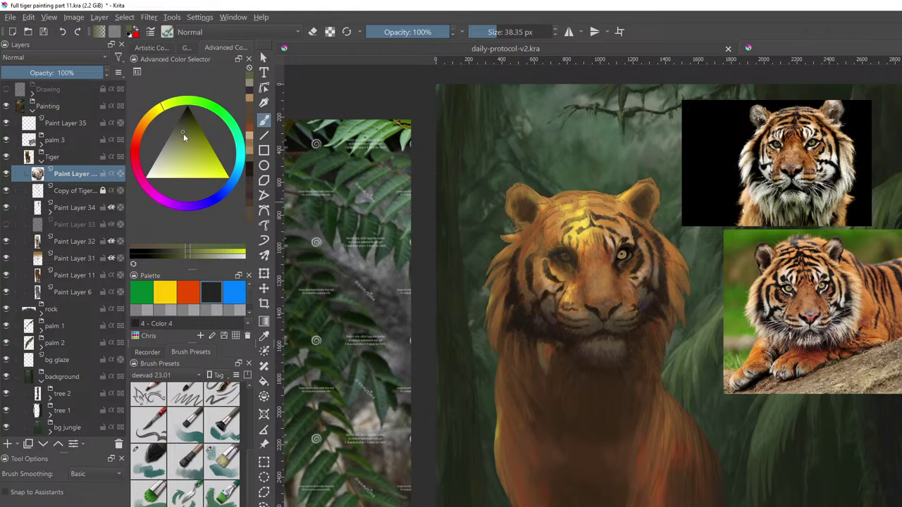
{"action": "left_click_drag", "start_coordinate": [184, 133], "coordinate": [180, 126]}
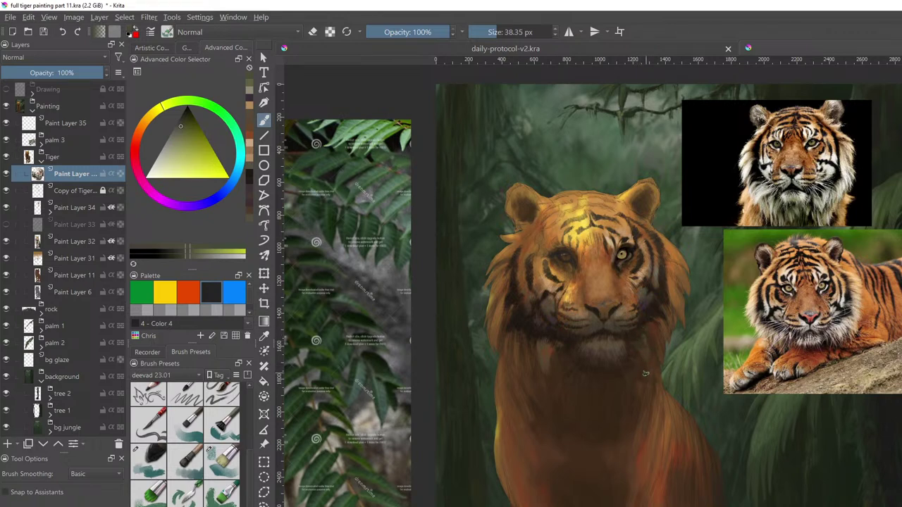
{"action": "left_click_drag", "start_coordinate": [646, 373], "coordinate": [665, 352]}
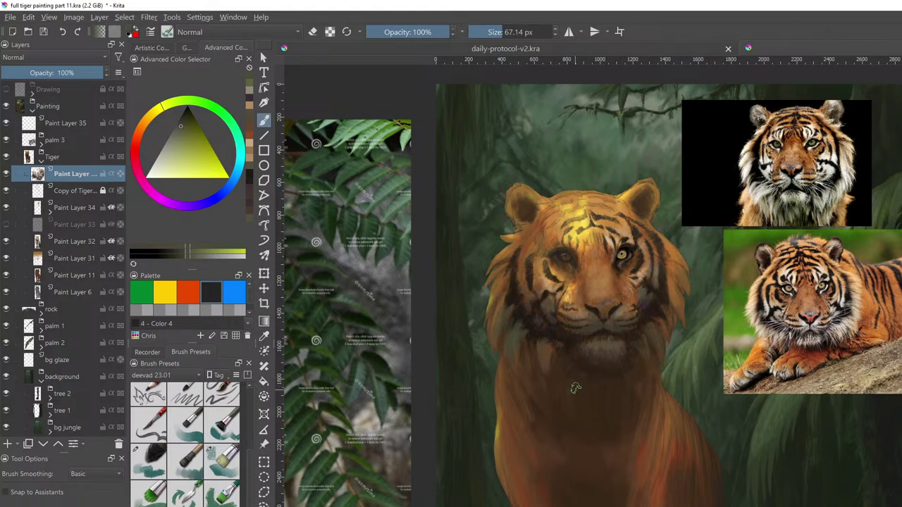
{"action": "mouse_move", "coordinate": [588, 378]}
{"action": "left_mouse_down"}
{"action": "mouse_move", "coordinate": [631, 385]}
{"action": "mouse_move", "coordinate": [599, 392]}
{"action": "left_mouse_up"}
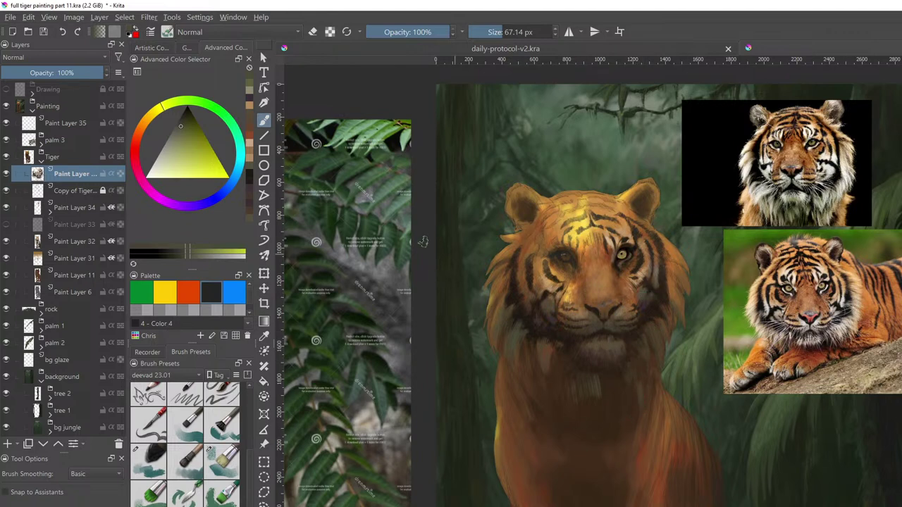
Shift the hue to purple for neck fur strokes, and shade beneath the chin with a darkened brown sampled from the yellow-eyed cheek
{"action": "mouse_move", "coordinate": [180, 105]}
{"action": "left_mouse_down"}
{"action": "mouse_move", "coordinate": [144, 182]}
{"action": "mouse_move", "coordinate": [196, 213]}
{"action": "mouse_move", "coordinate": [184, 212]}
{"action": "left_mouse_up"}
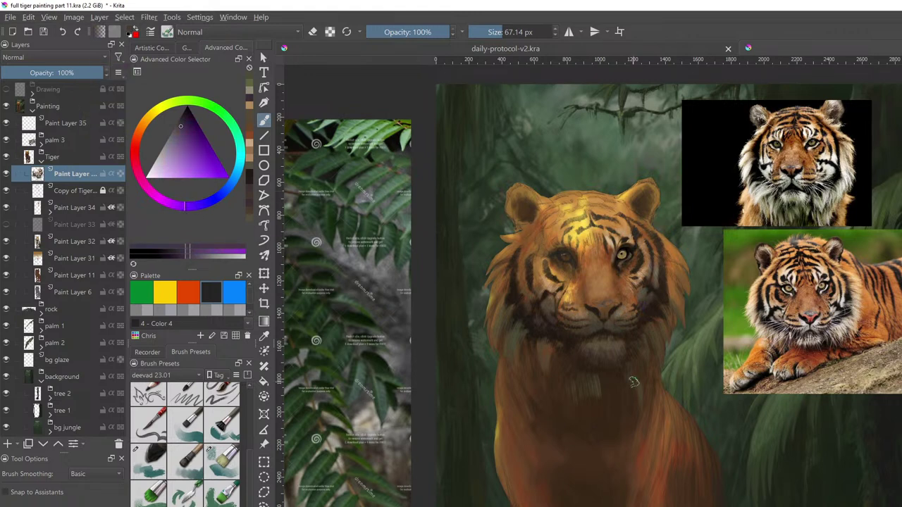
{"action": "left_click_drag", "start_coordinate": [543, 351], "coordinate": [554, 364]}
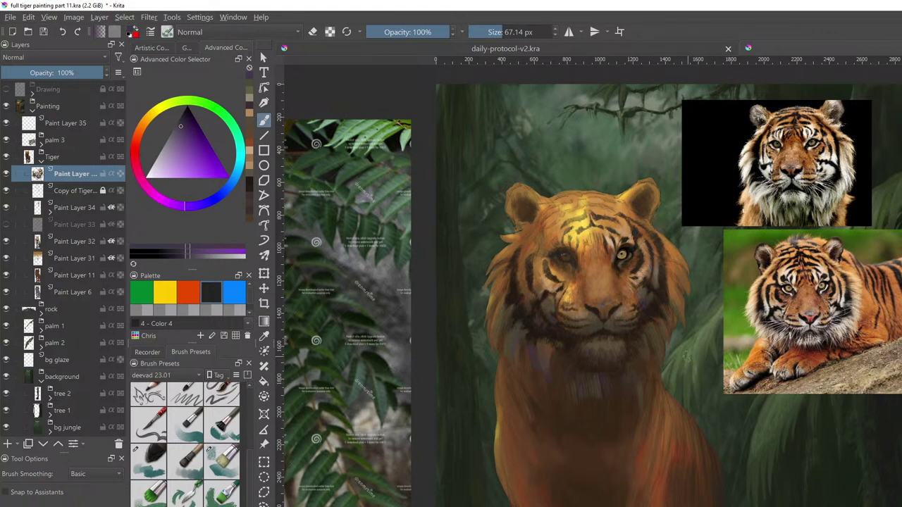
{"action": "left_click", "coordinate": [652, 315], "text": "ctrl"}
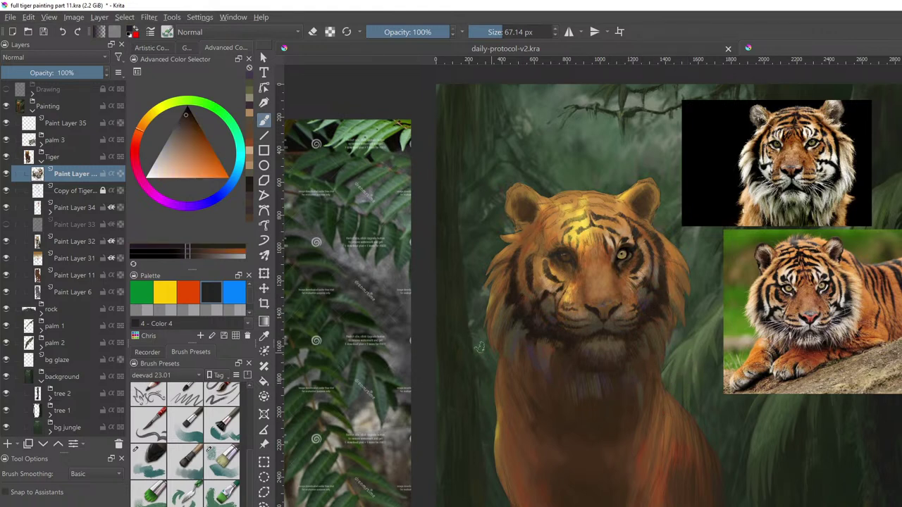
{"action": "left_click_drag", "start_coordinate": [191, 118], "coordinate": [186, 113]}
{"action": "left_click_drag", "start_coordinate": [629, 352], "coordinate": [622, 376]}
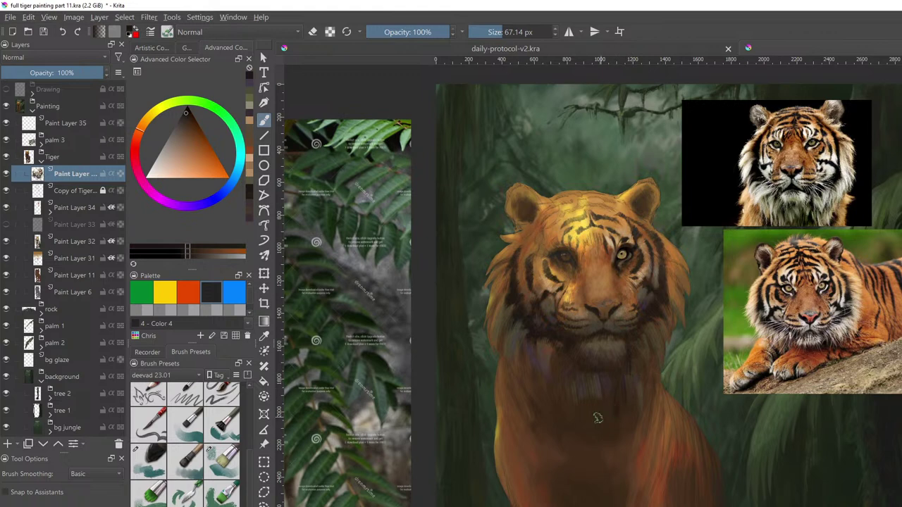
Enlarge the brush to 103.42 px and paint dark brown fur strokes across the neck and upper chest
{"action": "left_click_drag", "start_coordinate": [582, 405], "coordinate": [588, 405], "text": "shift"}
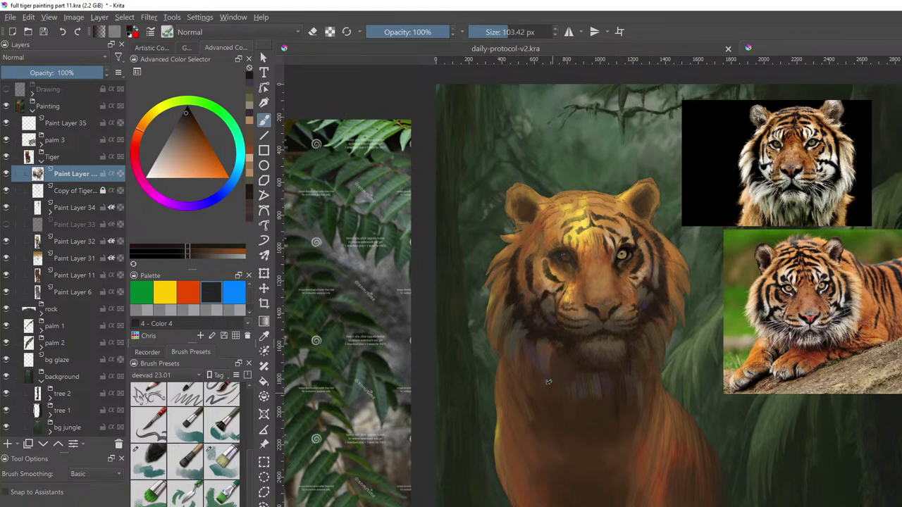
{"action": "mouse_move", "coordinate": [555, 387]}
{"action": "left_mouse_down"}
{"action": "mouse_move", "coordinate": [572, 429]}
{"action": "mouse_move", "coordinate": [597, 440]}
{"action": "mouse_move", "coordinate": [615, 394]}
{"action": "left_mouse_up"}
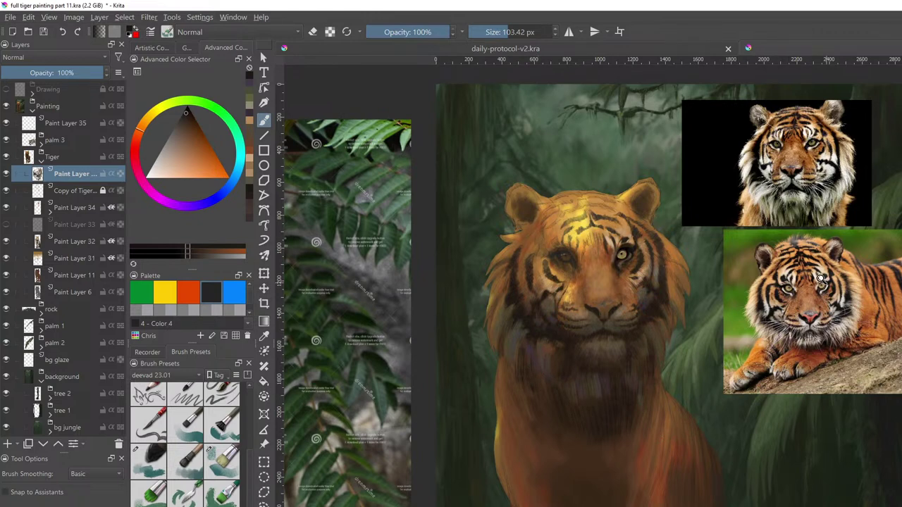
Remove the black-background and green-background tiger reference photos from the painting and hide the remaining tiger photo beside it
{"action": "scroll", "coordinate": [813, 285], "scroll_direction": "down", "scroll_amount": 2}
{"action": "scroll", "coordinate": [814, 285], "scroll_direction": "down", "scroll_amount": 3}
{"action": "scroll", "coordinate": [814, 285], "scroll_direction": "up", "scroll_amount": 2}
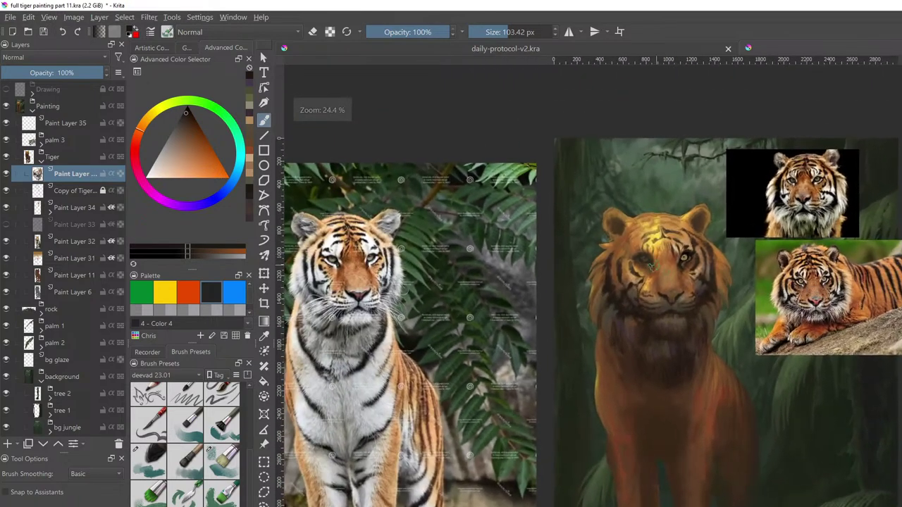
{"action": "left_click", "coordinate": [264, 445]}
{"action": "key", "text": "Delete"}
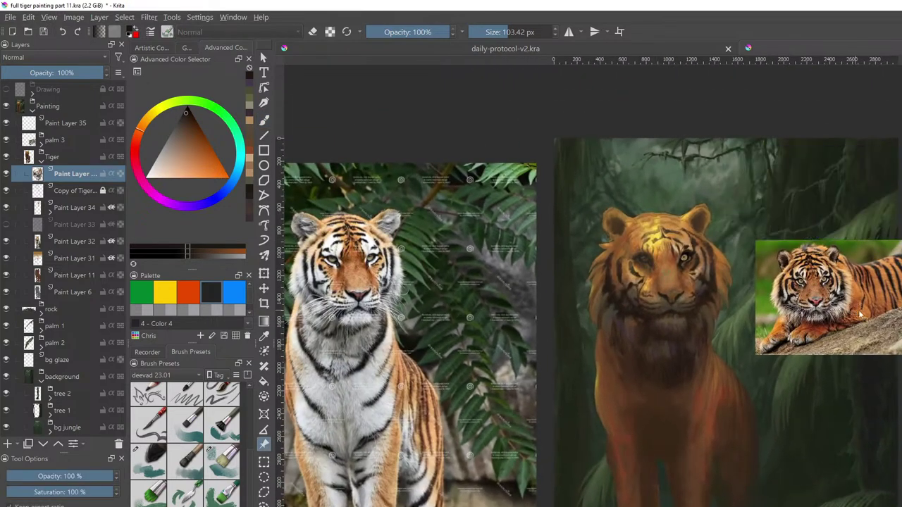
{"action": "left_click_drag", "start_coordinate": [859, 314], "coordinate": [901, 310]}
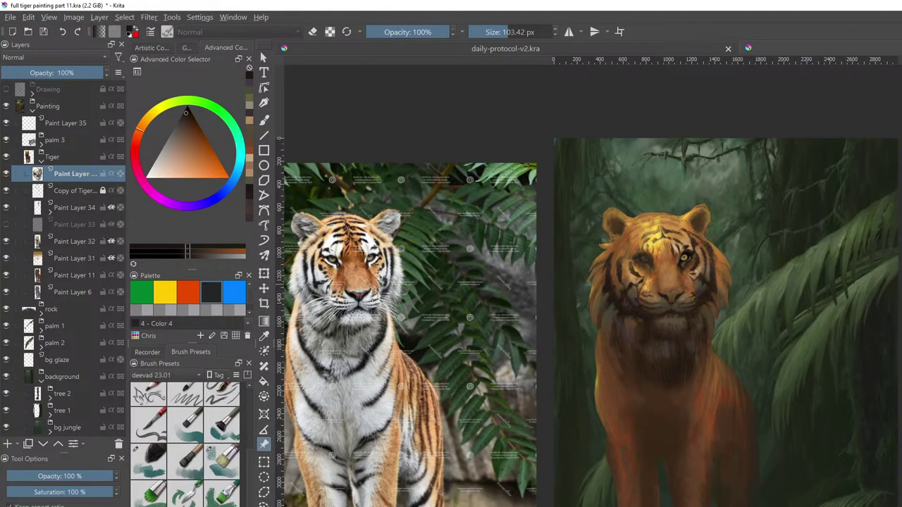
{"action": "key", "text": "b"}
{"action": "scroll", "coordinate": [850, 364], "scroll_direction": "up", "scroll_amount": 1}
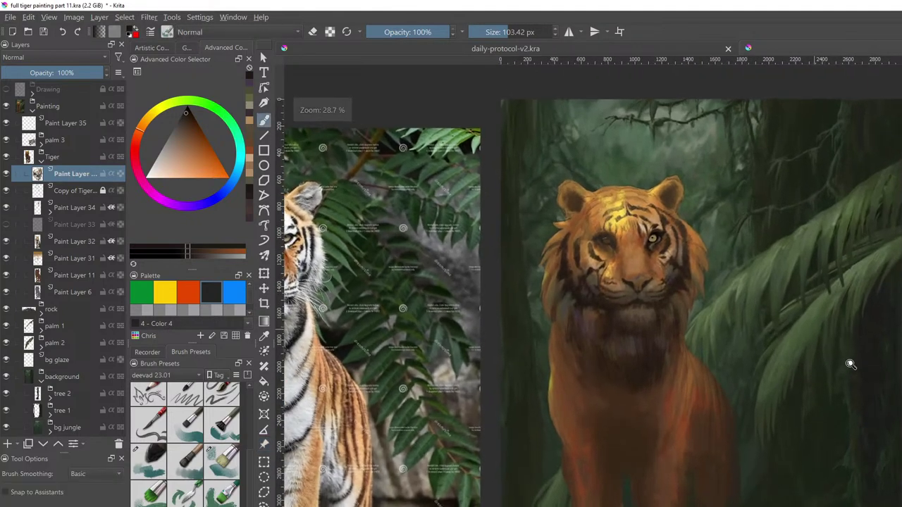
{"action": "left_click_drag", "start_coordinate": [851, 364], "coordinate": [874, 419]}
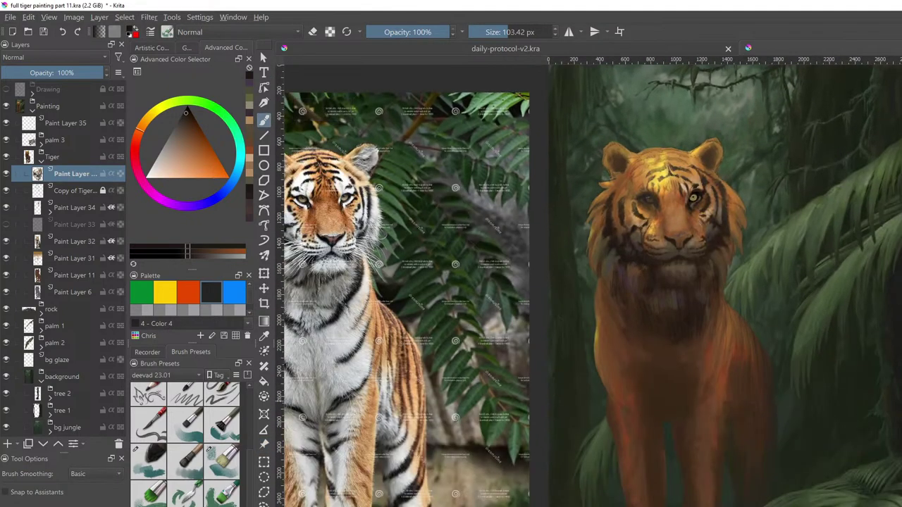
{"action": "left_click", "coordinate": [70, 17]}
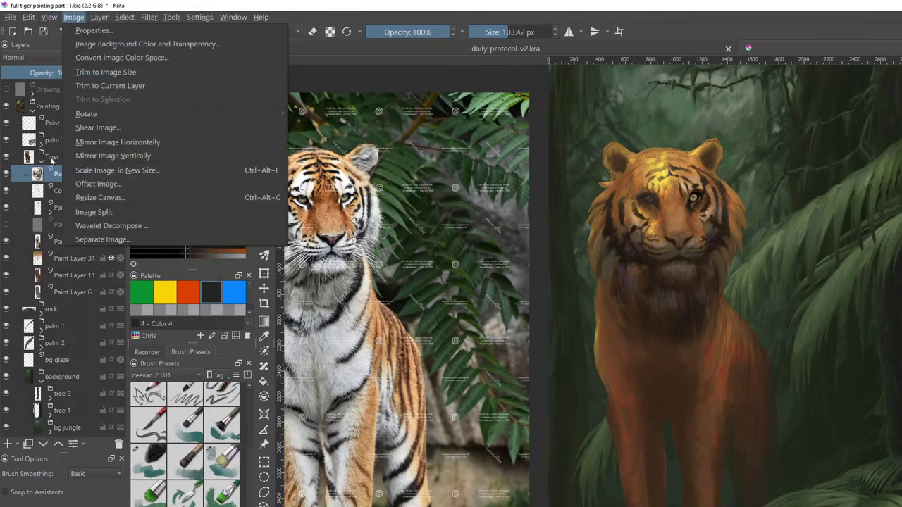
{"action": "left_click", "coordinate": [83, 282]}
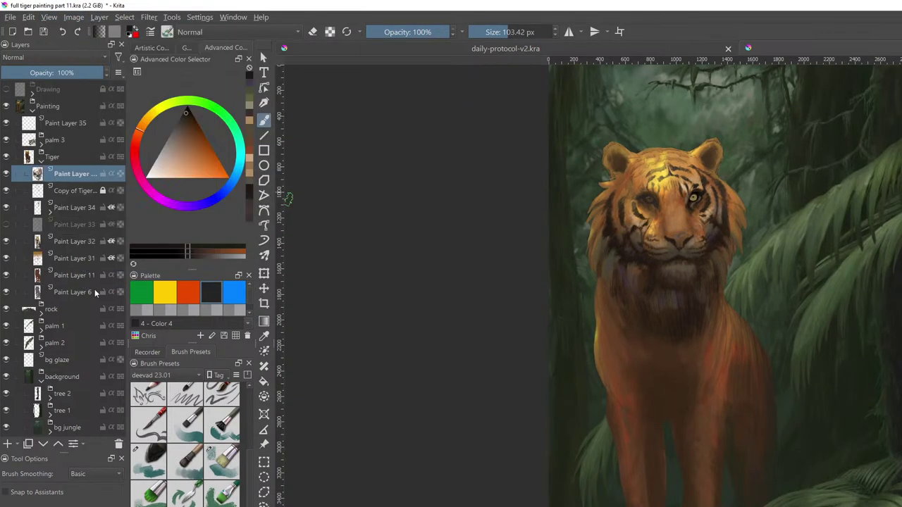
Refine the shaded neck below the chin with more dark vertical fur strokes
{"action": "mouse_move", "coordinate": [96, 293]}
{"action": "mouse_move", "coordinate": [677, 318]}
{"action": "left_mouse_down"}
{"action": "mouse_move", "coordinate": [651, 306]}
{"action": "mouse_move", "coordinate": [662, 319]}
{"action": "mouse_move", "coordinate": [675, 306]}
{"action": "left_mouse_up"}
{"action": "scroll", "coordinate": [724, 269], "scroll_direction": "up", "scroll_amount": 8}
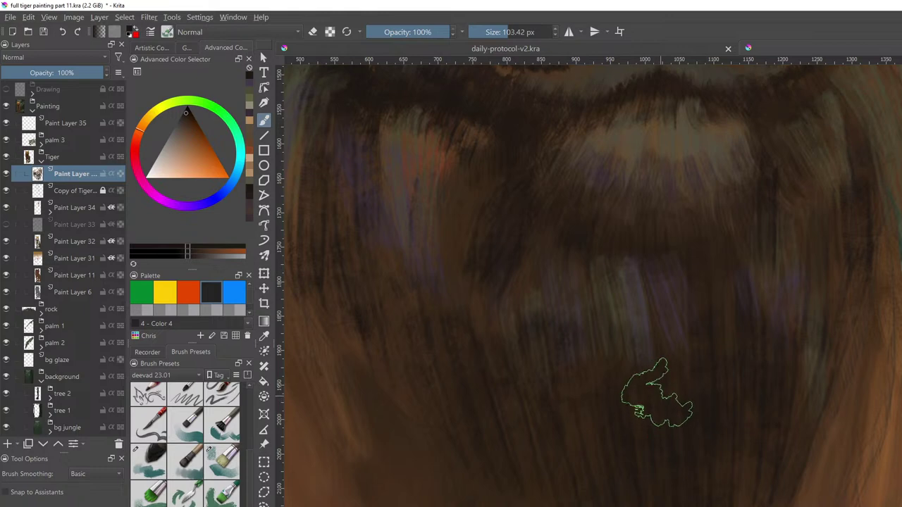
{"action": "scroll", "coordinate": [674, 373], "scroll_direction": "down", "scroll_amount": 8}
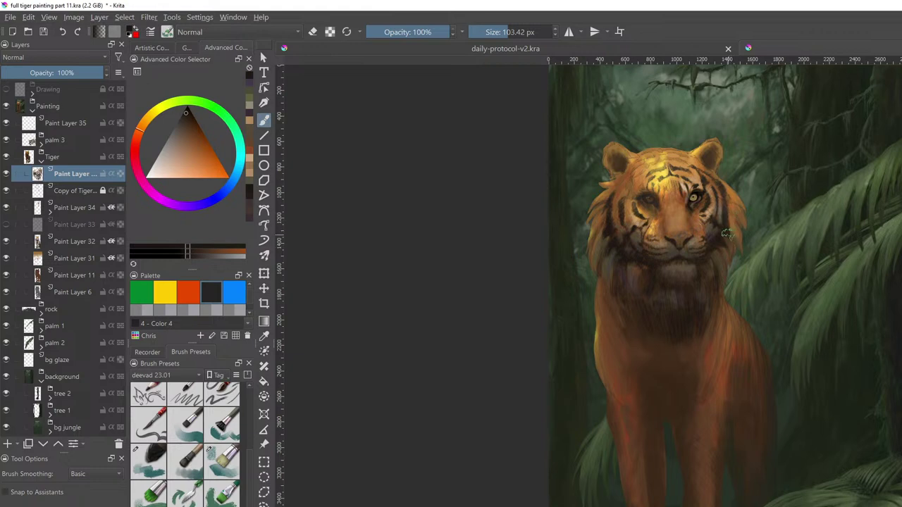
{"action": "key", "text": "ctrl"}
{"action": "left_click_drag", "start_coordinate": [710, 239], "coordinate": [748, 254]}
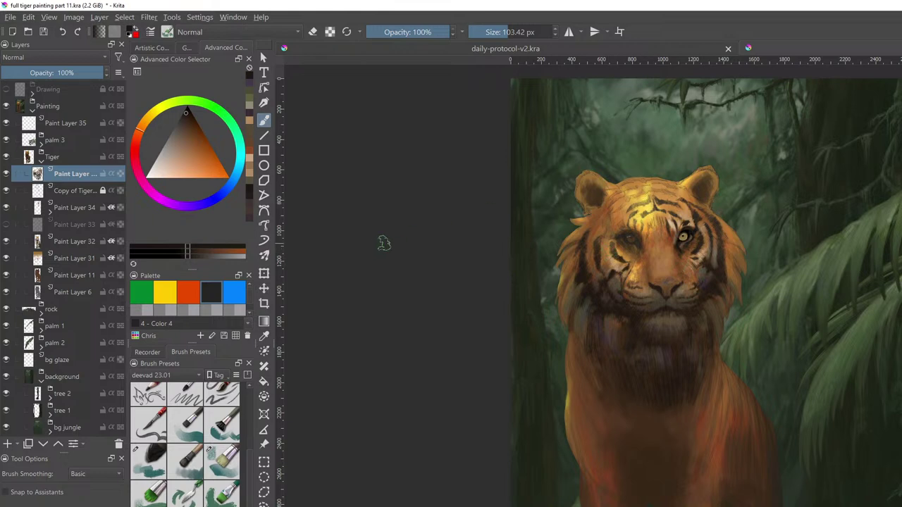
Sample orange-brown beside the yellow eye, vary it through ochre, olive and purple, and glaze these accents over the forehead, cheeks and mane
{"action": "left_click", "coordinate": [153, 48]}
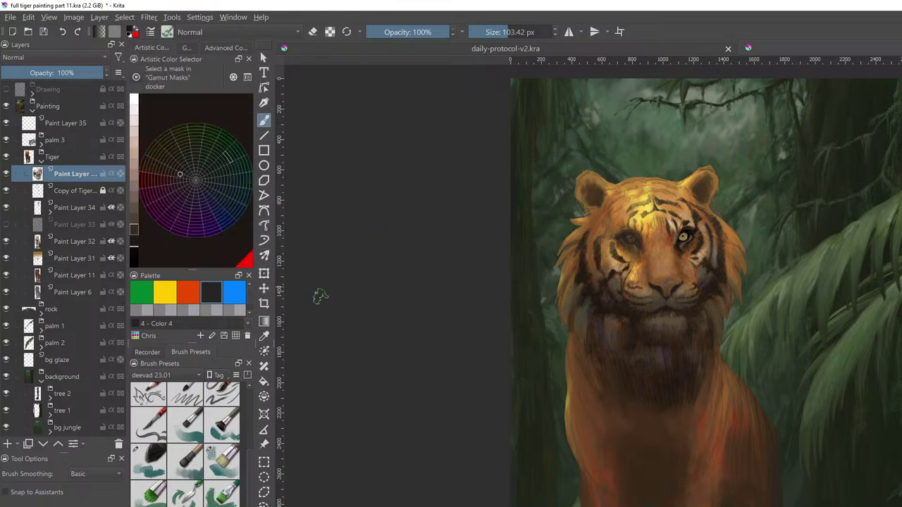
{"action": "left_click", "coordinate": [679, 241], "text": "ctrl"}
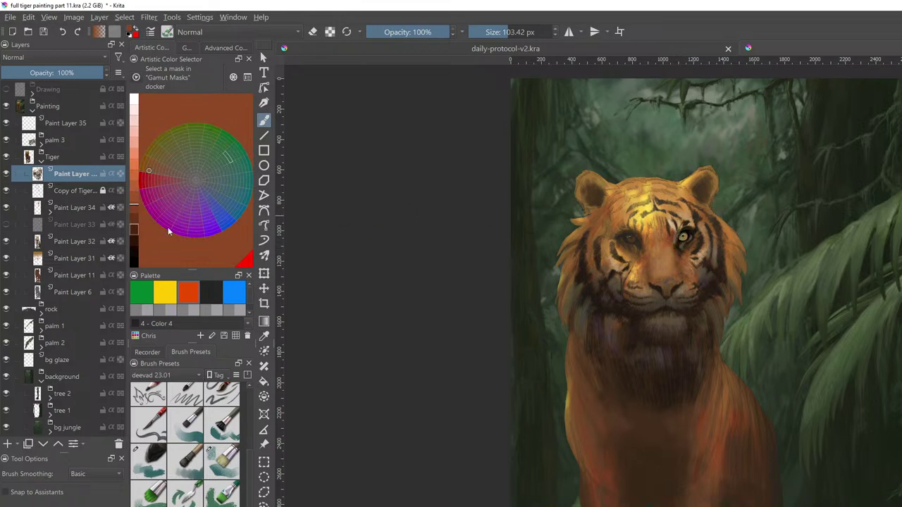
{"action": "left_click", "coordinate": [154, 167]}
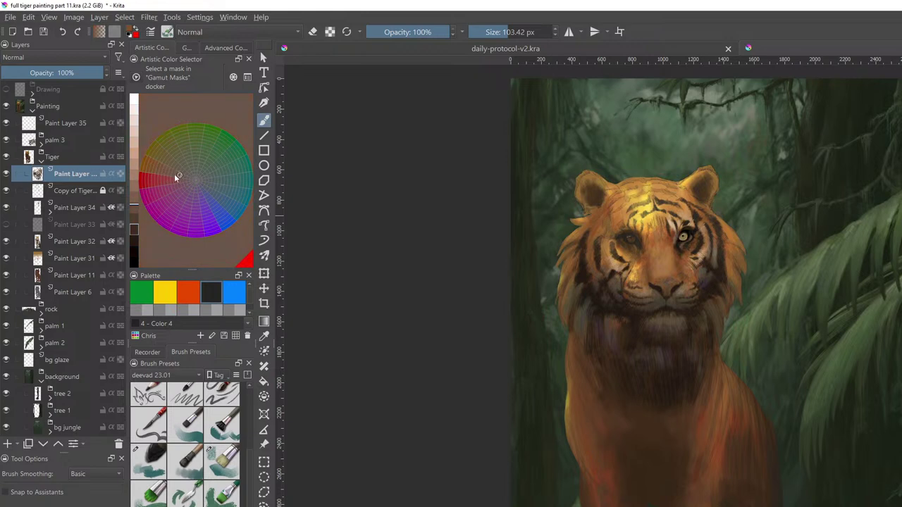
{"action": "left_click", "coordinate": [143, 165]}
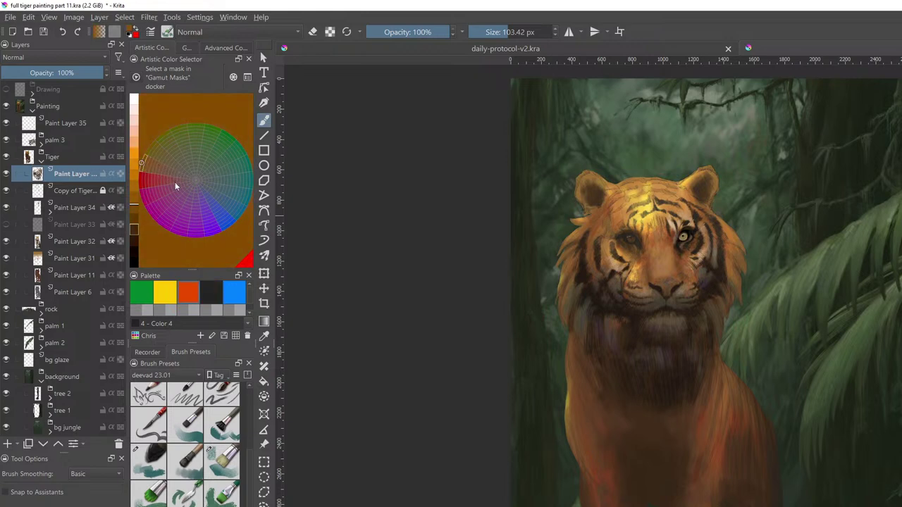
{"action": "left_click", "coordinate": [162, 170]}
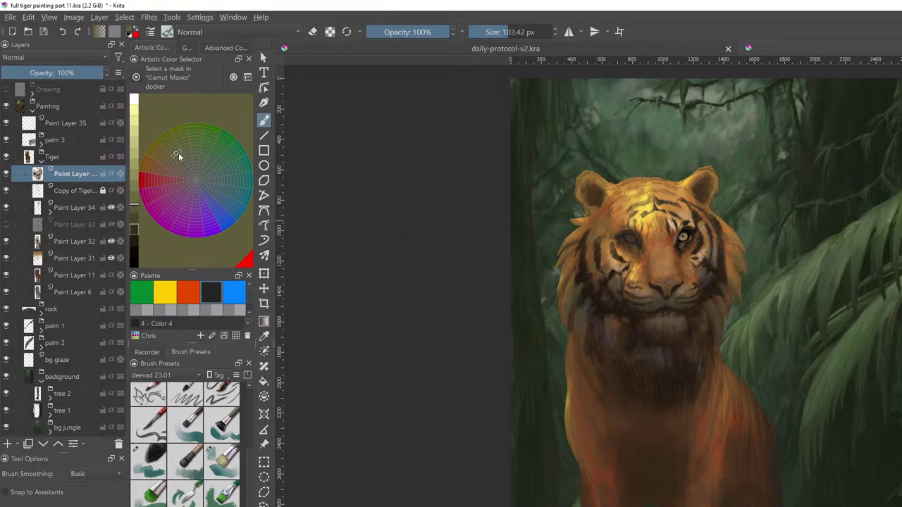
{"action": "left_click", "coordinate": [167, 191]}
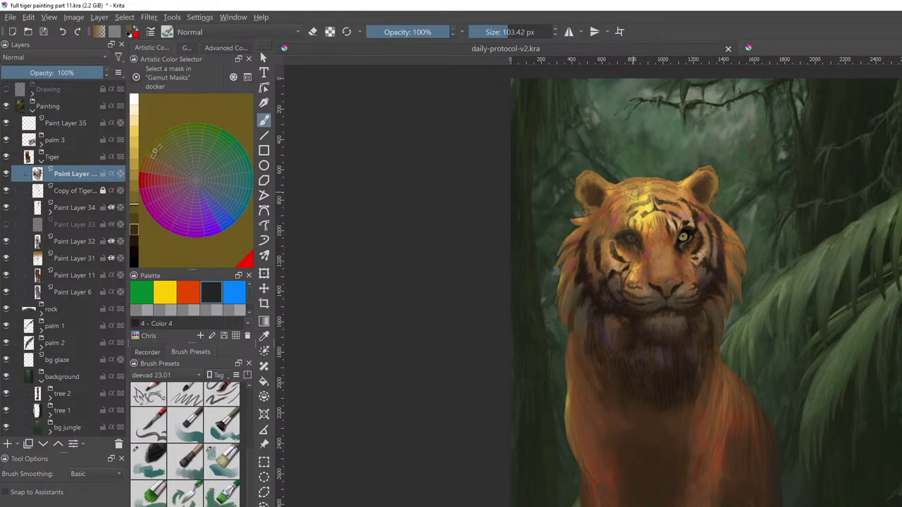
Lighten the ochre and shift it to golden orange for highlight strokes on the forehead, undoing a stray peach stroke above the yellow eye
{"action": "left_click", "coordinate": [135, 175]}
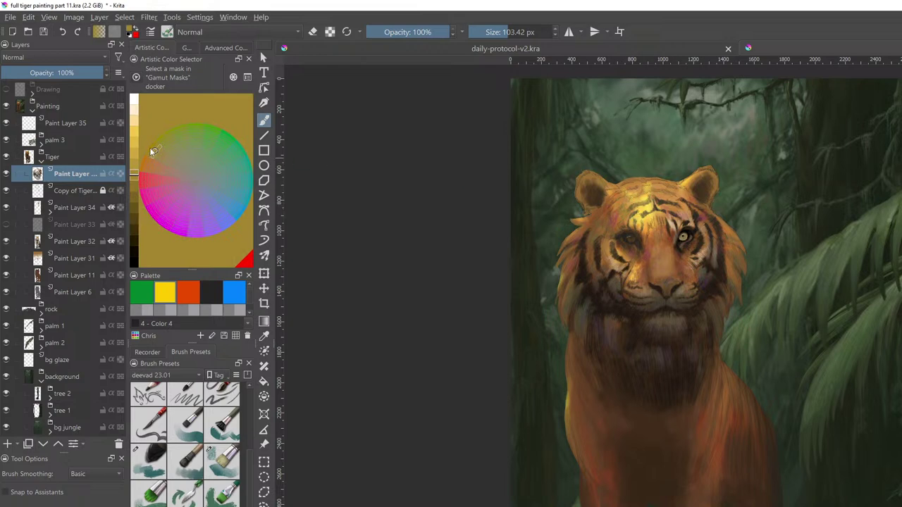
{"action": "left_click", "coordinate": [134, 151]}
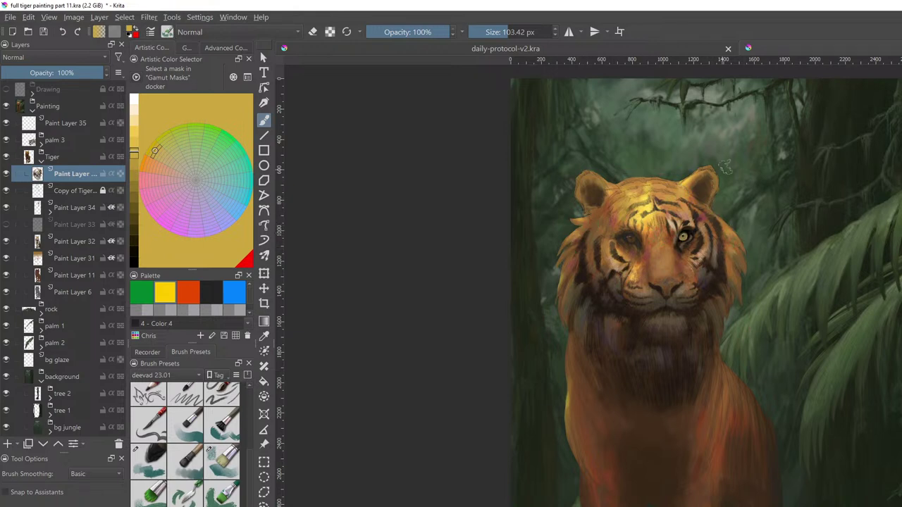
{"action": "left_click", "coordinate": [157, 167]}
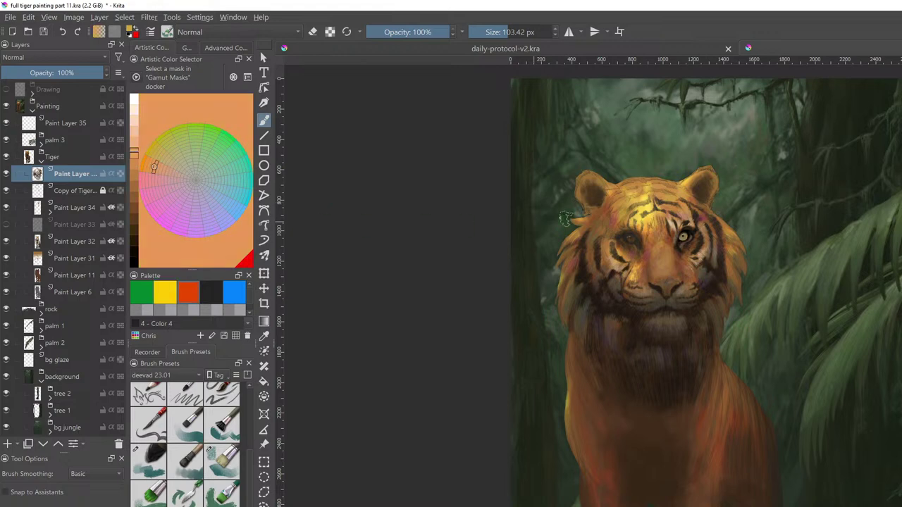
{"action": "left_click", "coordinate": [687, 212]}
{"action": "key", "text": "ctrl+z"}
{"action": "left_click", "coordinate": [149, 158]}
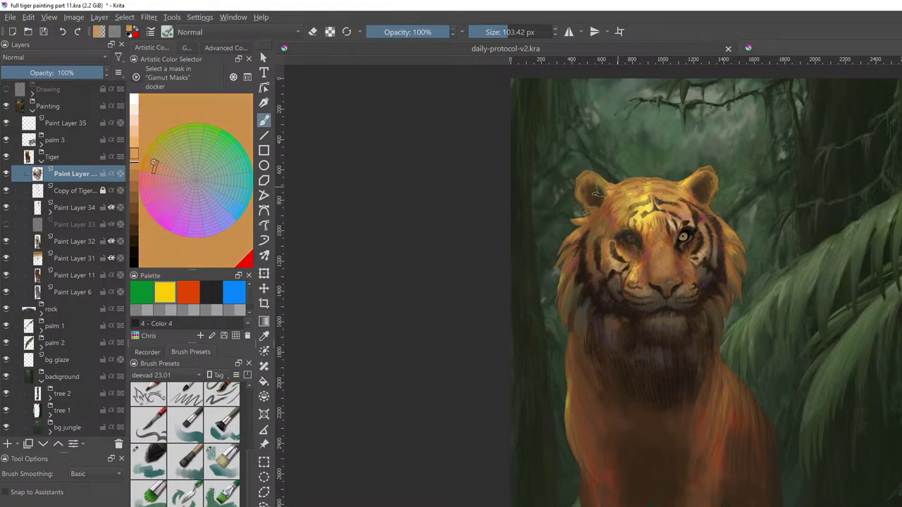
Add pink accent strokes across the forehead and darken the colour to deep red
{"action": "left_click", "coordinate": [150, 181]}
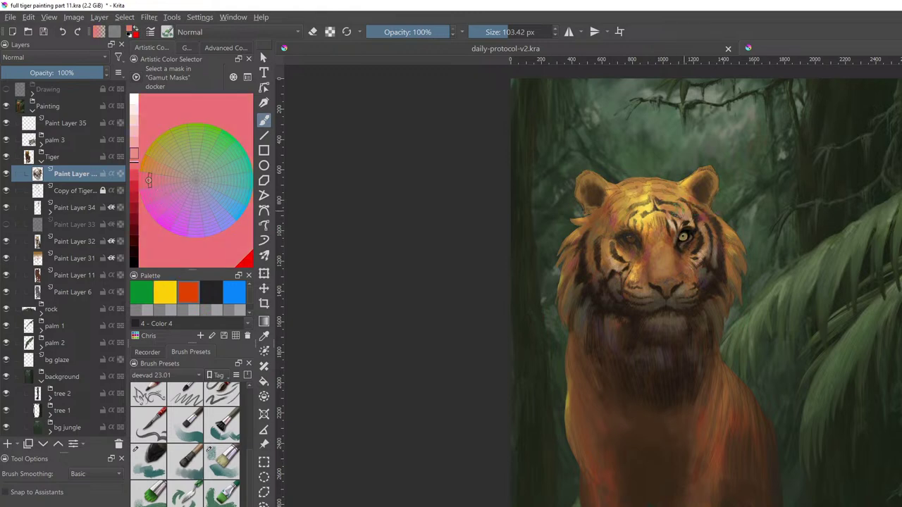
{"action": "mouse_move", "coordinate": [659, 198]}
{"action": "left_mouse_down"}
{"action": "mouse_move", "coordinate": [692, 218]}
{"action": "mouse_move", "coordinate": [654, 217]}
{"action": "mouse_move", "coordinate": [645, 227]}
{"action": "mouse_move", "coordinate": [652, 222]}
{"action": "mouse_move", "coordinate": [637, 212]}
{"action": "left_mouse_up"}
{"action": "left_click", "coordinate": [135, 207]}
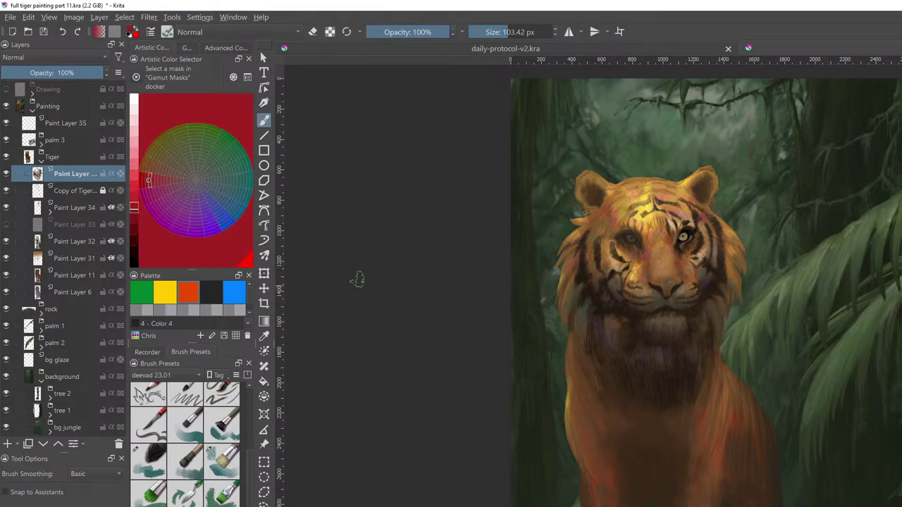
Reduce the brush to 42.51 px and paint the nose with a muted red darkened in stages to reddish brown
{"action": "left_click", "coordinate": [172, 190]}
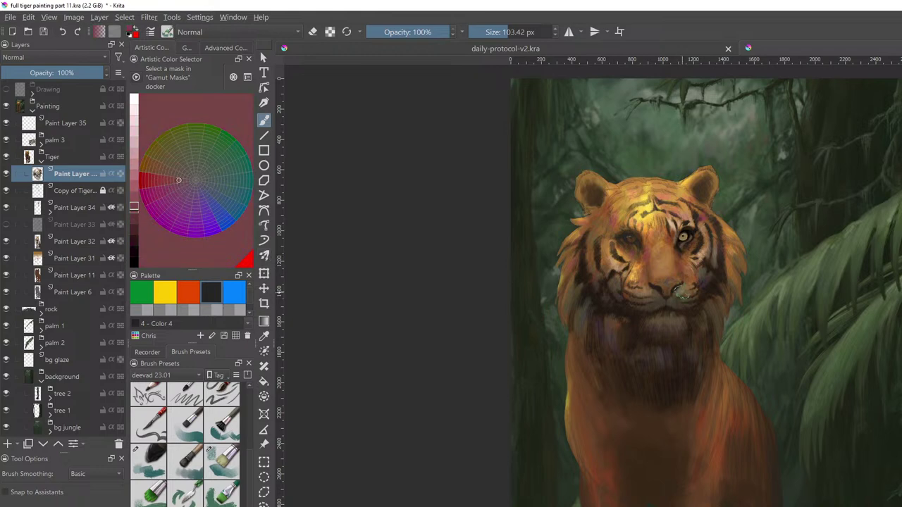
{"action": "left_click_drag", "start_coordinate": [697, 298], "coordinate": [687, 303], "text": "shift"}
{"action": "left_click", "coordinate": [172, 181]}
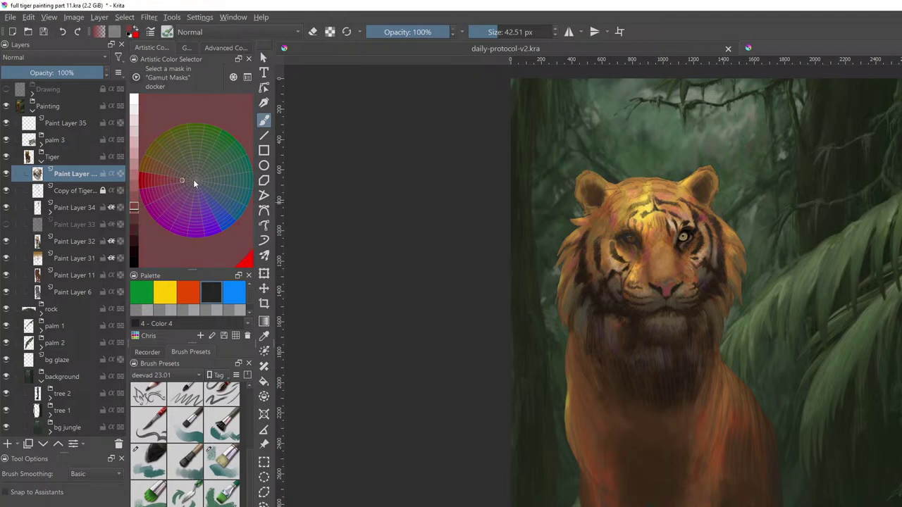
{"action": "left_click", "coordinate": [134, 218]}
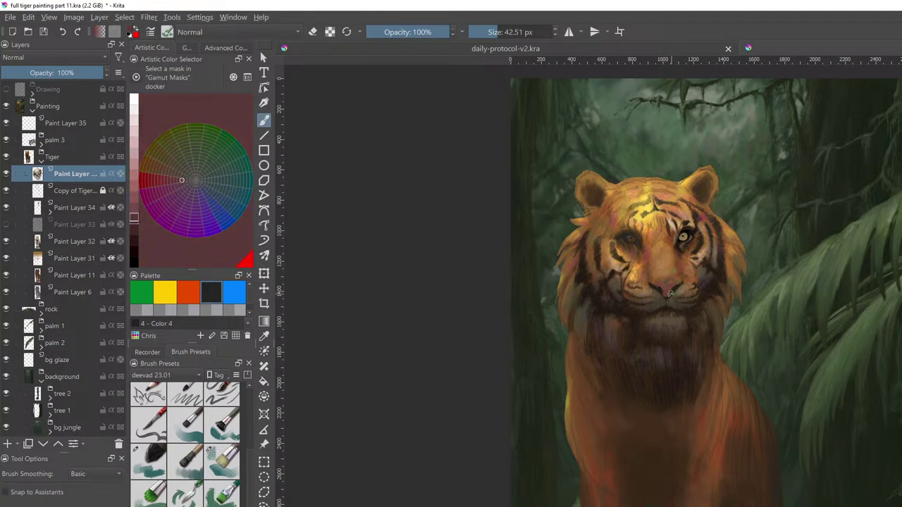
{"action": "left_click", "coordinate": [133, 229]}
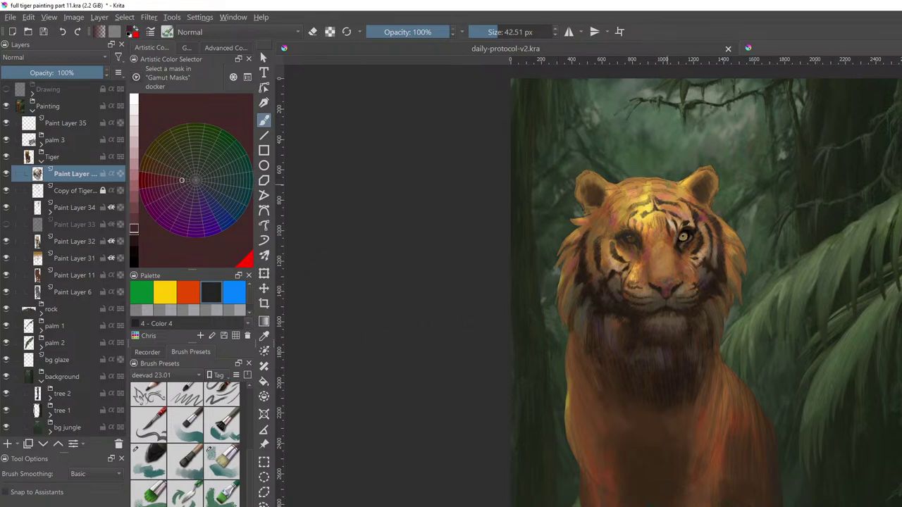
Touch up around the yellow eye with sampled orange and darkened brown, and glaze dark blue-grey over the chin and neck
{"action": "left_click", "coordinate": [678, 216], "text": "ctrl"}
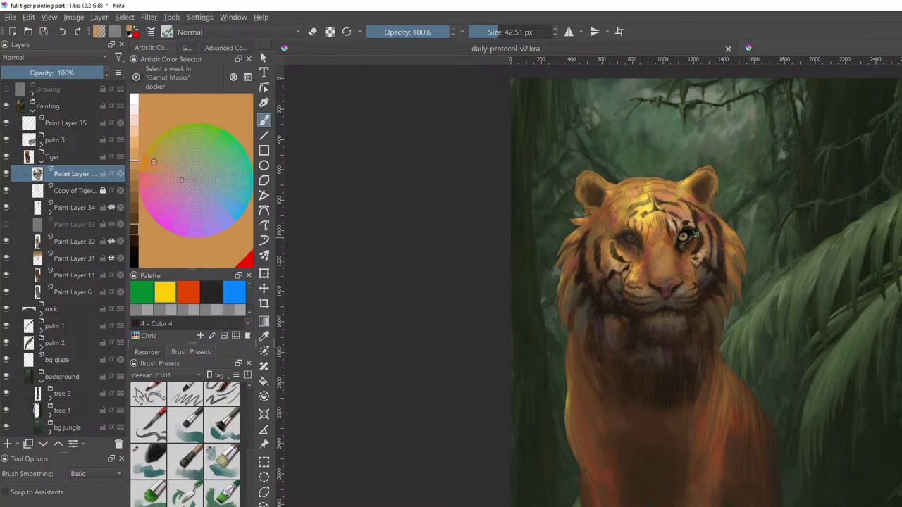
{"action": "left_click", "coordinate": [682, 251], "text": "ctrl"}
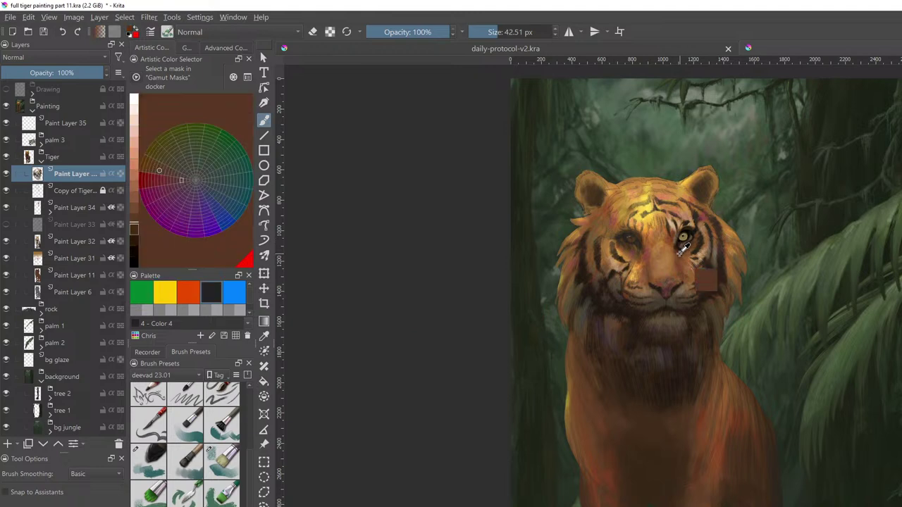
{"action": "left_click", "coordinate": [134, 231]}
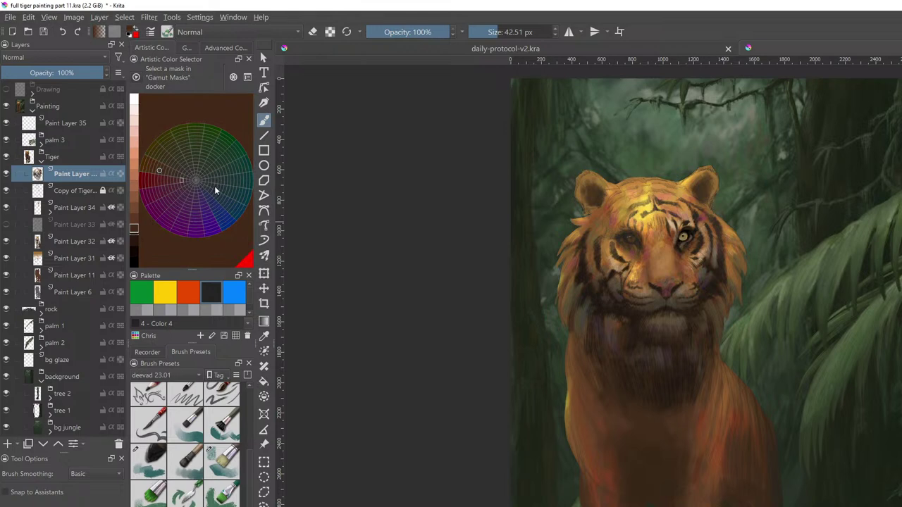
{"action": "left_click", "coordinate": [215, 186]}
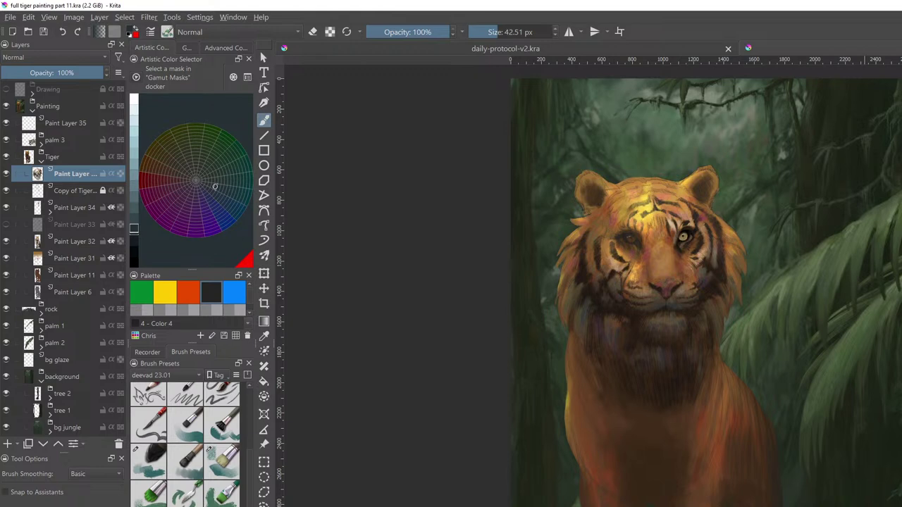
Examine the stripes and colour accents around both eyes up close with only the canvas shown
{"action": "key", "text": "minus"}
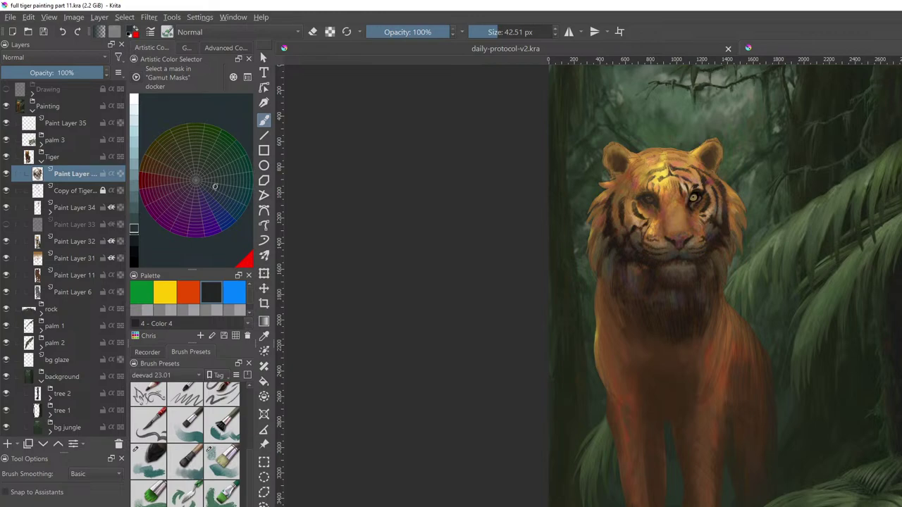
{"action": "left_click_drag", "start_coordinate": [652, 264], "coordinate": [648, 505]}
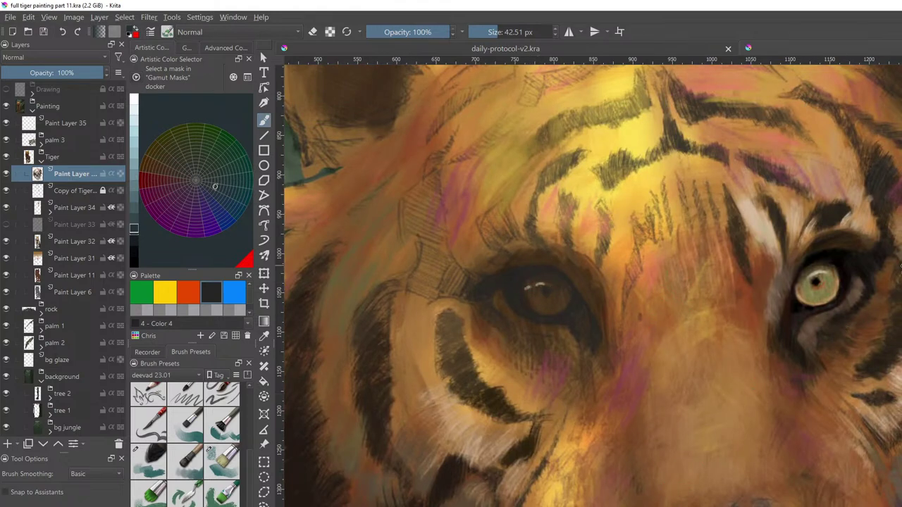
{"action": "mouse_move", "coordinate": [696, 441]}
{"action": "left_mouse_down"}
{"action": "mouse_move", "coordinate": [705, 423]}
{"action": "mouse_move", "coordinate": [752, 442]}
{"action": "mouse_move", "coordinate": [790, 378]}
{"action": "mouse_move", "coordinate": [901, 401]}
{"action": "mouse_move", "coordinate": [816, 433]}
{"action": "left_mouse_up"}
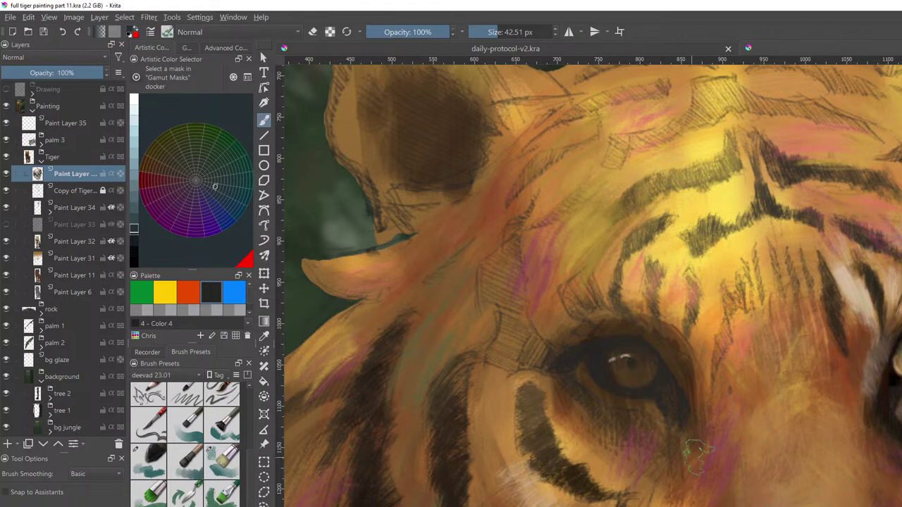
{"action": "left_click_drag", "start_coordinate": [788, 314], "coordinate": [797, 306]}
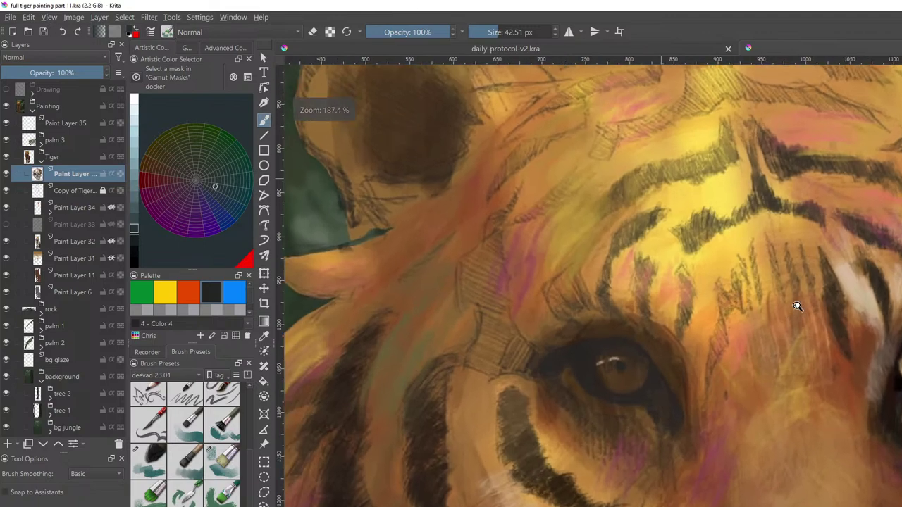
{"action": "left_click_drag", "start_coordinate": [854, 410], "coordinate": [818, 356]}
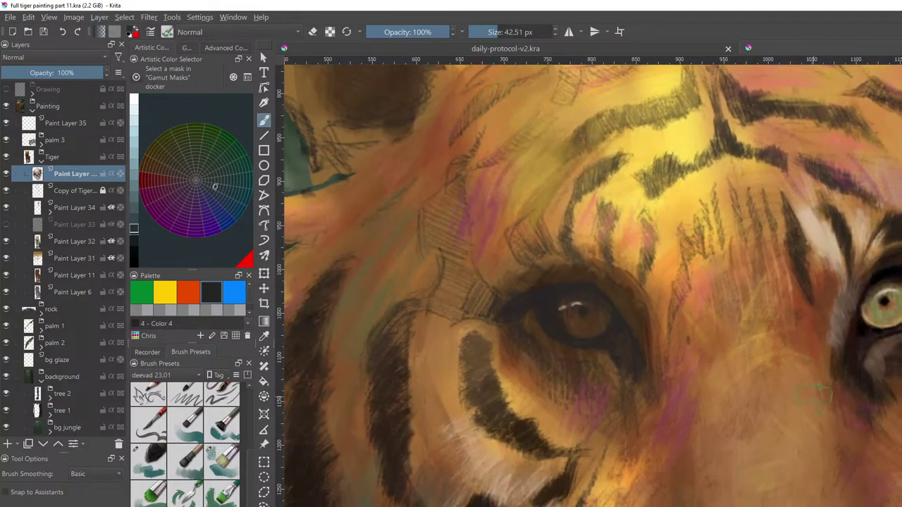
{"action": "key", "text": "Tab"}
{"action": "left_click_drag", "start_coordinate": [578, 281], "coordinate": [713, 251]}
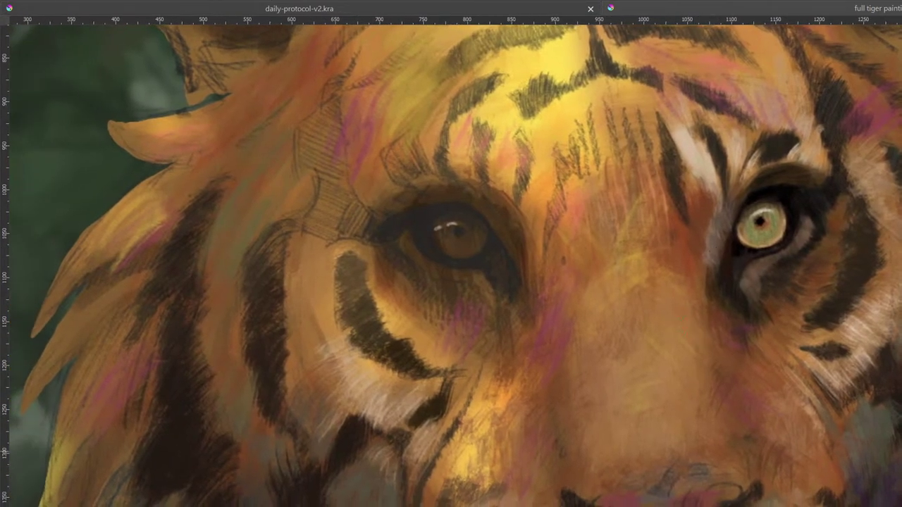